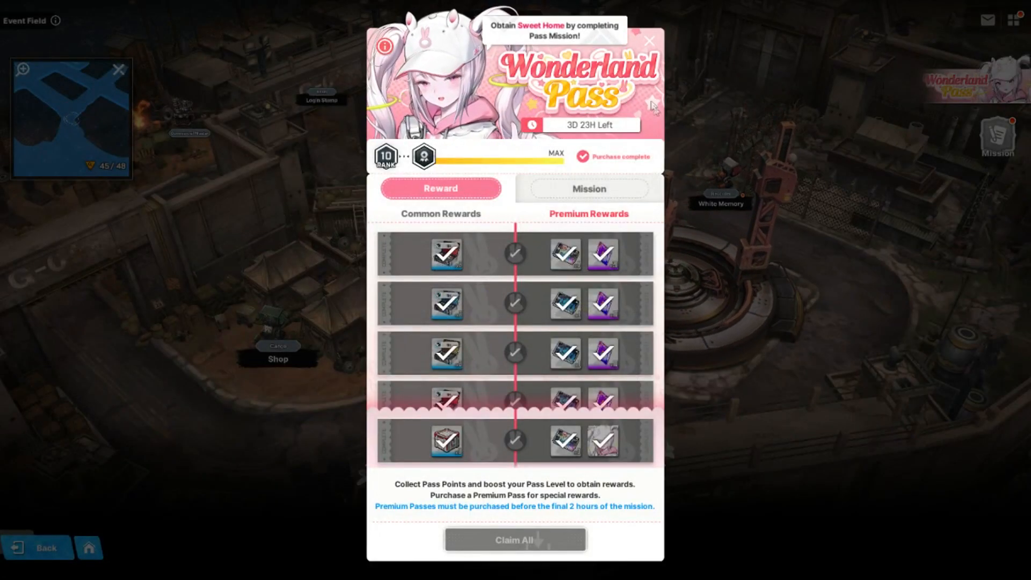
# Close the Wonderland Pass rewards panel and reach Alice's character details
pyautogui.click(651, 40)
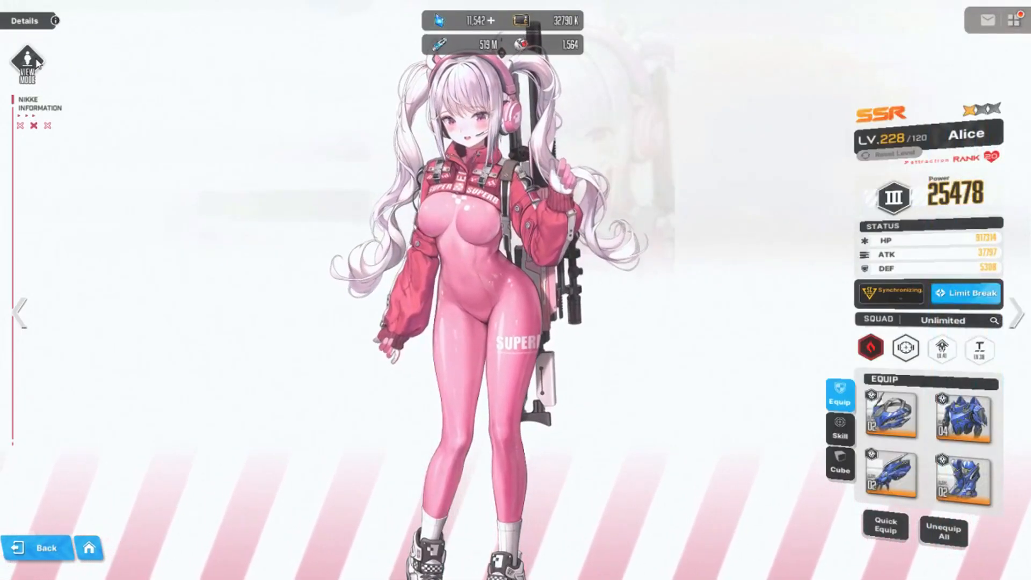
# Enter View Mode and preview Alice's Sweet Home costume
pyautogui.click(38, 62)
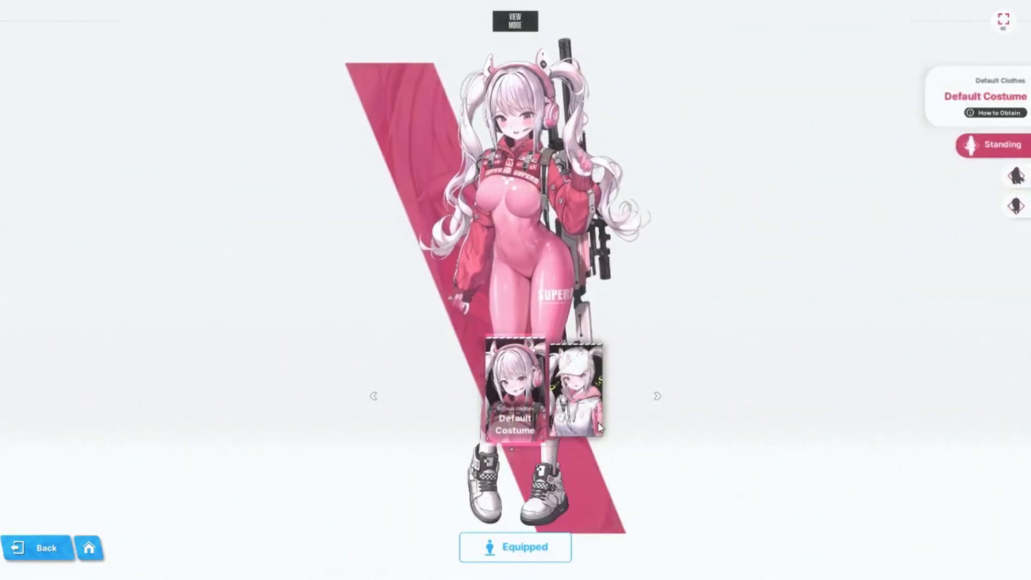
pyautogui.click(575, 391)
pyautogui.click(537, 548)
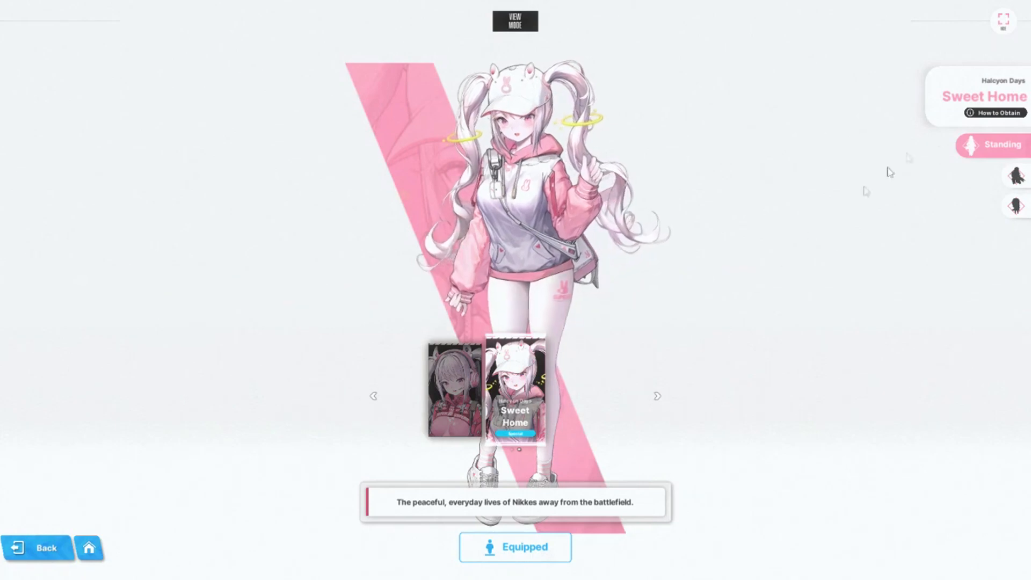
# Show the Sweet Home costume in combat pose, then as the chibi SD model
pyautogui.click(1015, 175)
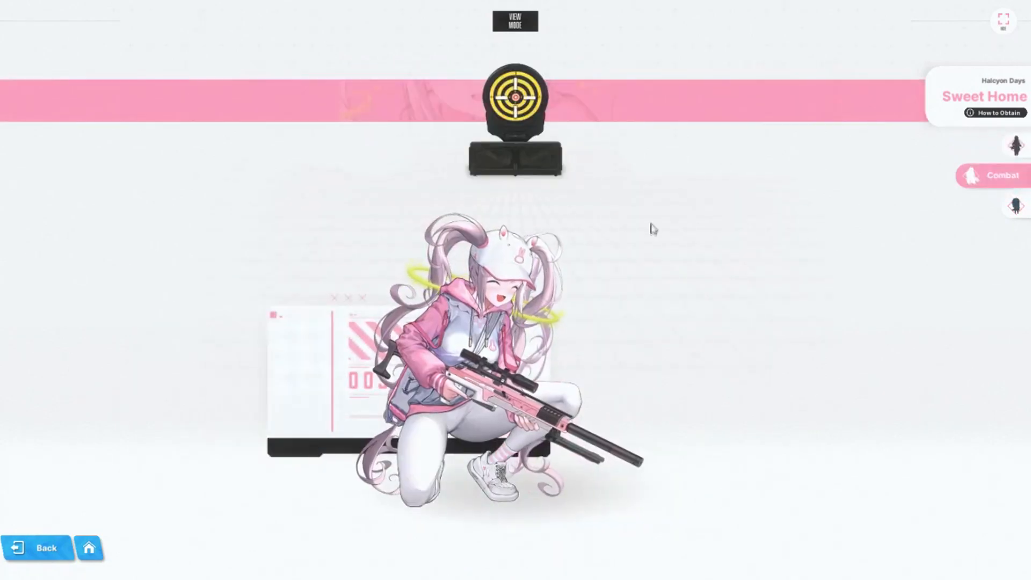
pyautogui.moveTo(653, 230); pyautogui.dragTo(499, 244)
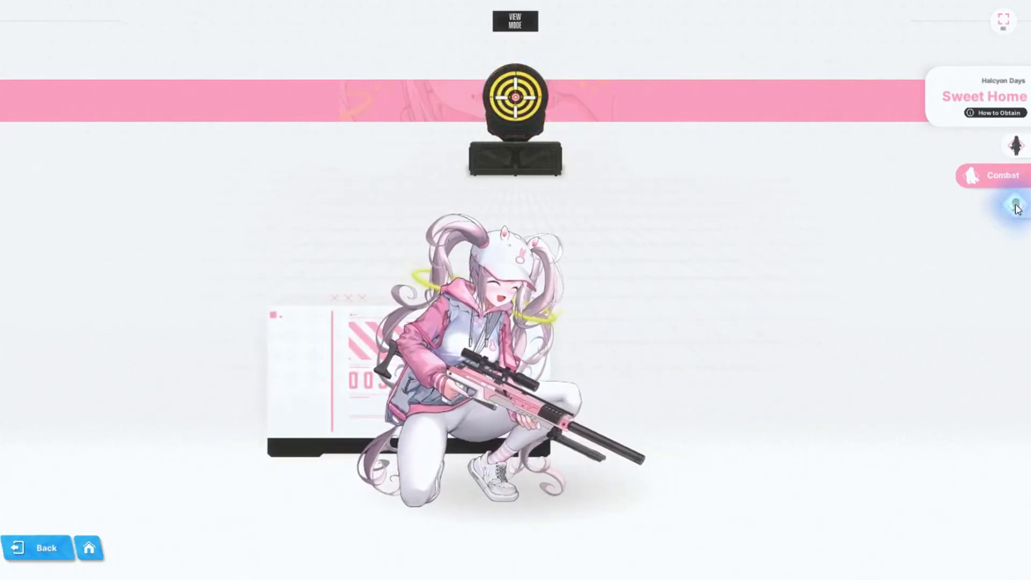
pyautogui.click(1016, 208)
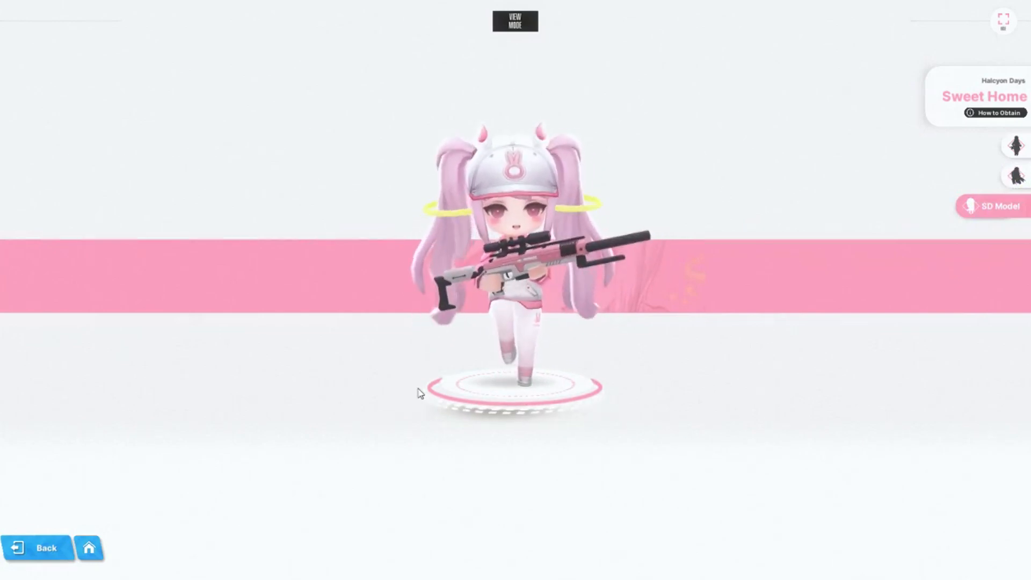
# Spin the chibi SD model to view front and back, then go back to Alice's details
pyautogui.moveTo(419, 393); pyautogui.dragTo(607, 413)
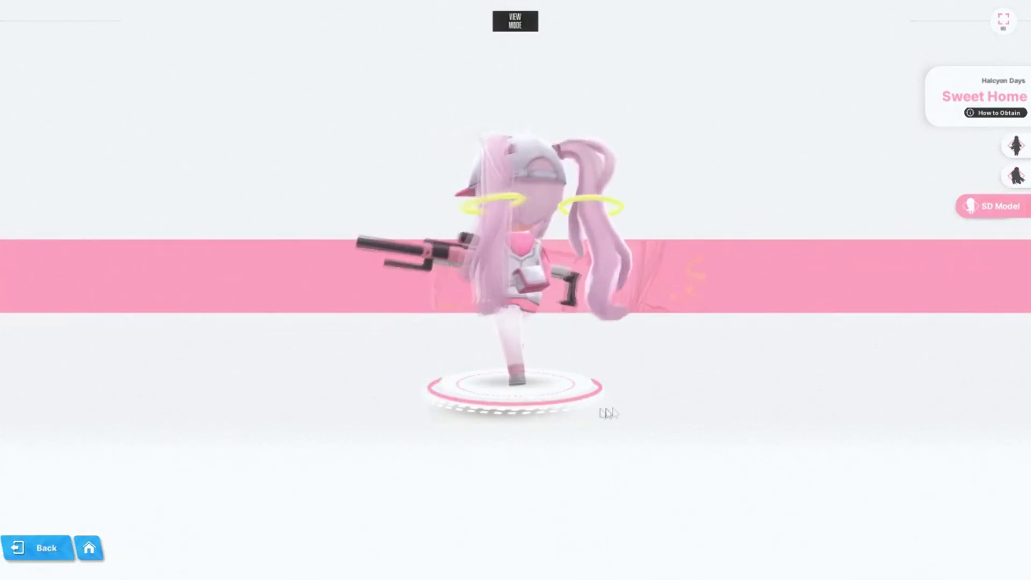
pyautogui.moveTo(608, 412); pyautogui.dragTo(322, 402)
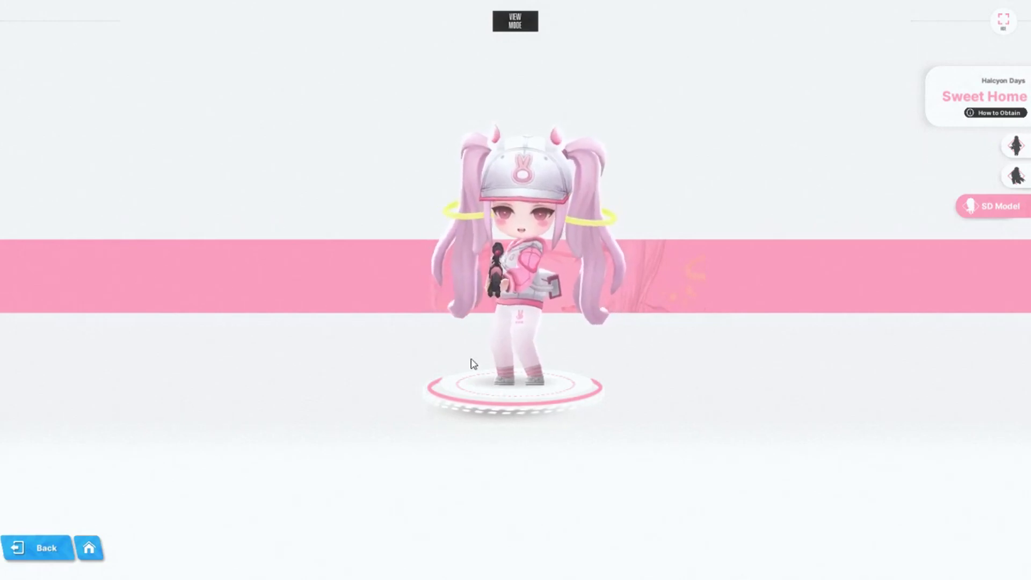
pyautogui.moveTo(472, 363)
pyautogui.mouseDown()
pyautogui.moveTo(624, 370)
pyautogui.moveTo(412, 373)
pyautogui.mouseUp()
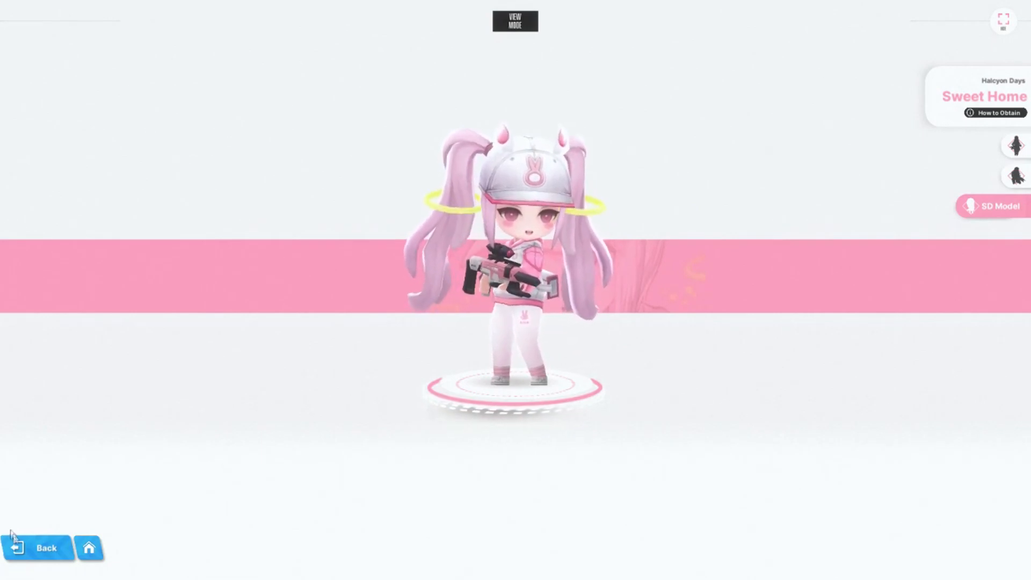
pyautogui.click(34, 550)
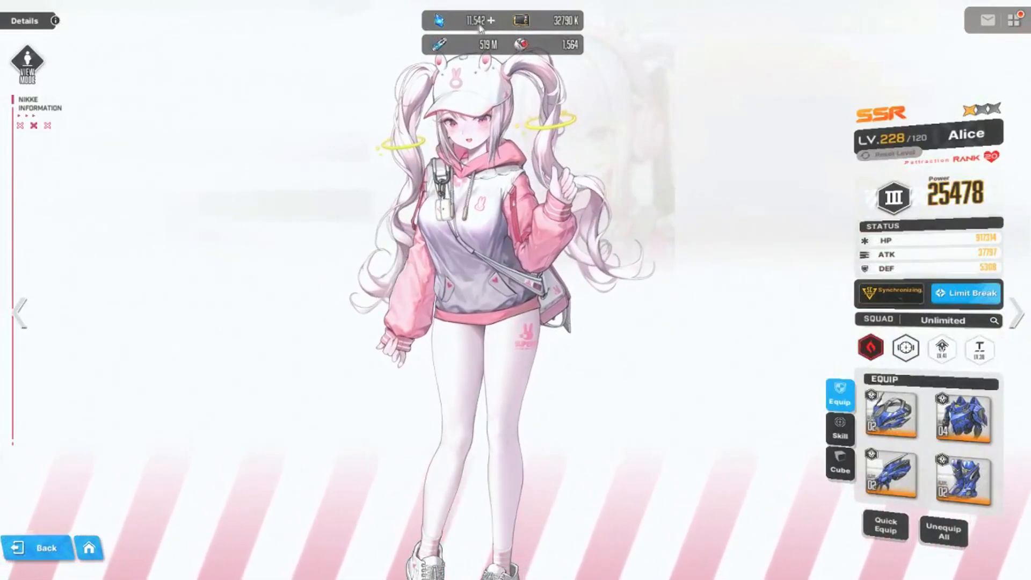
# Leave Alice's details page toward the lobby
pyautogui.click(628, 166)
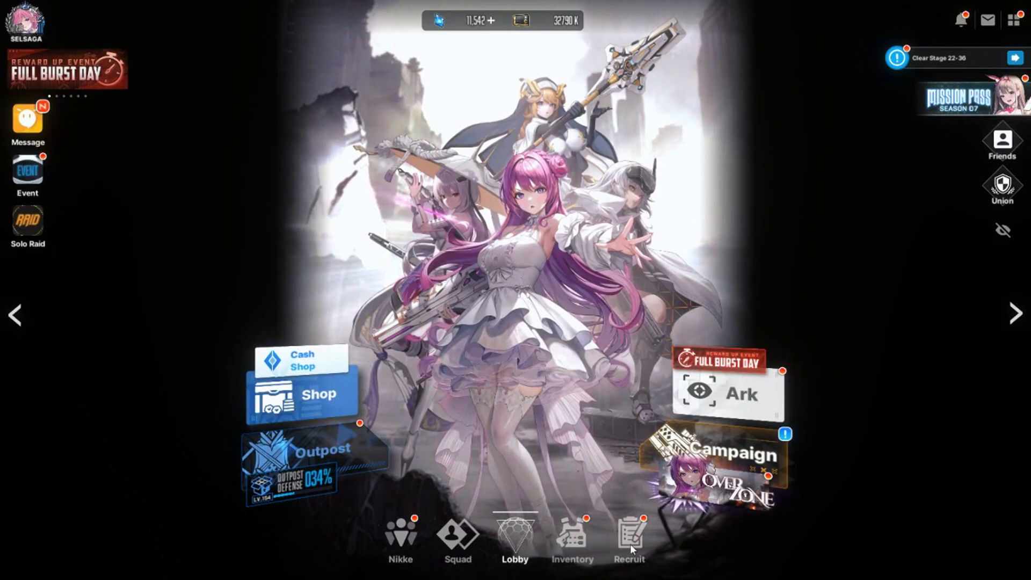
# Enter Recruit and move from Dorothy's Pilgrim Pickup to the Ordinary Recruit banner
pyautogui.click(630, 543)
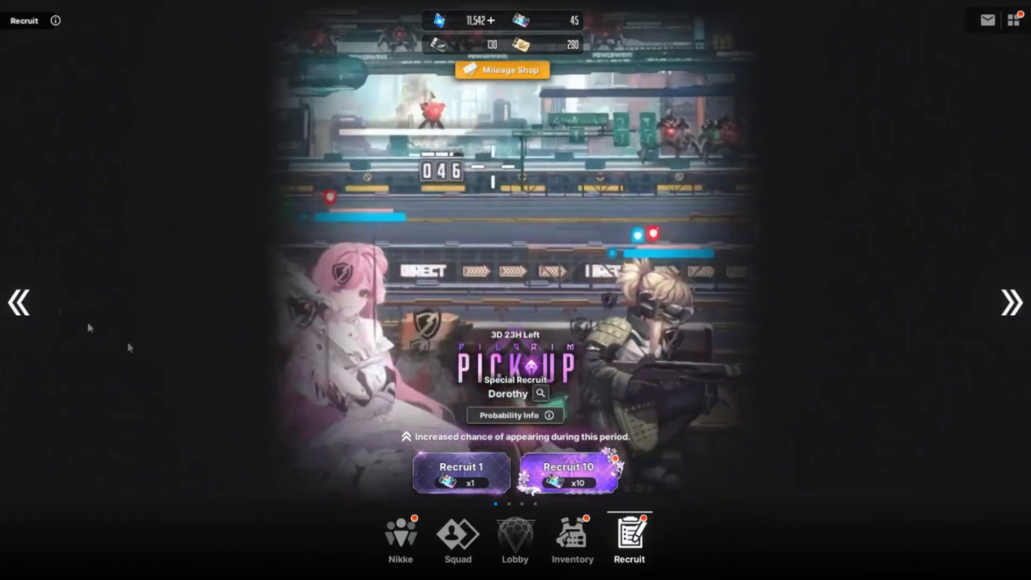
pyautogui.click(1011, 302)
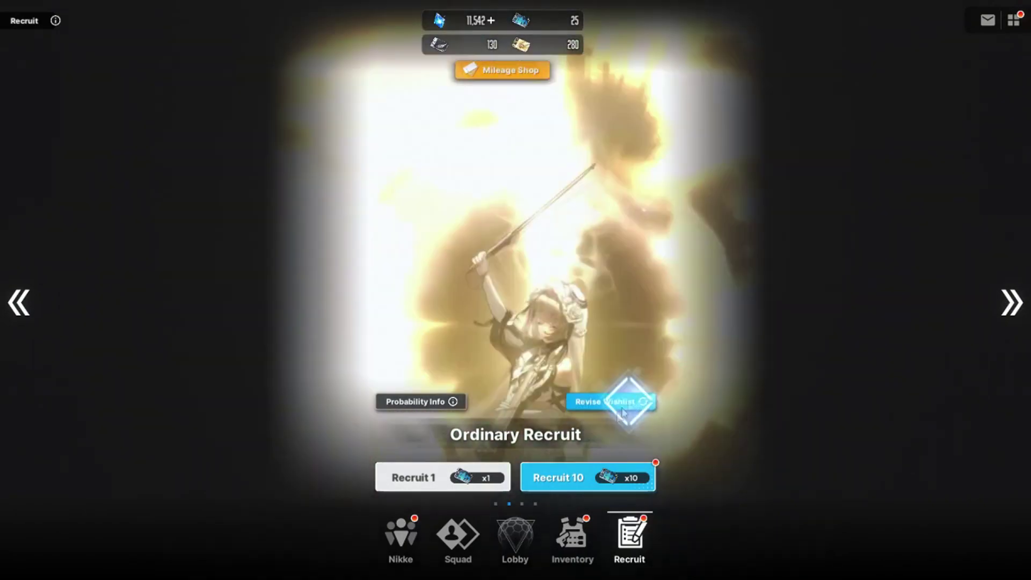
# Review the Ordinary Recruit wishlist, cancel without changes, and return to the lobby
pyautogui.click(641, 401)
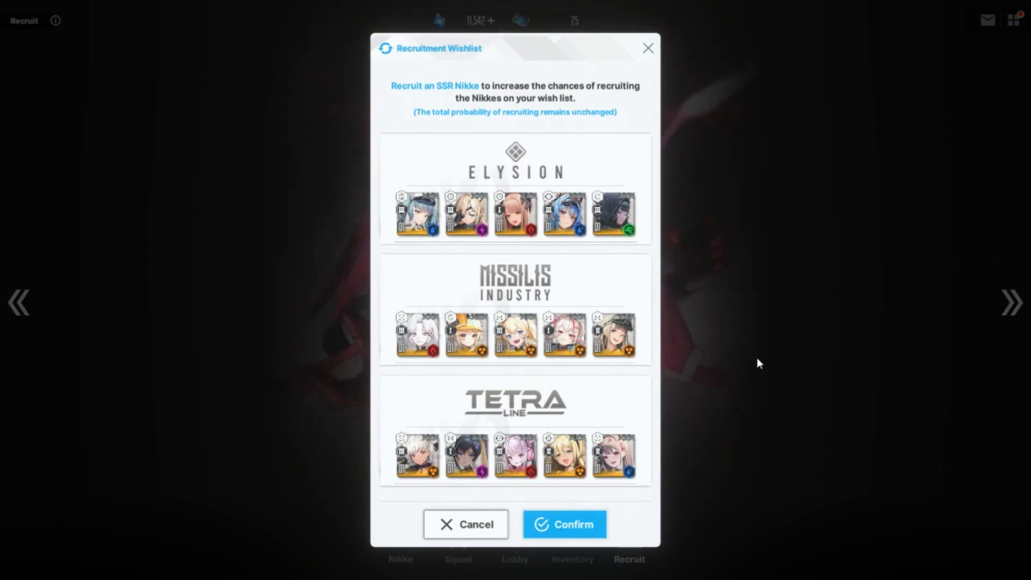
pyautogui.click(754, 409)
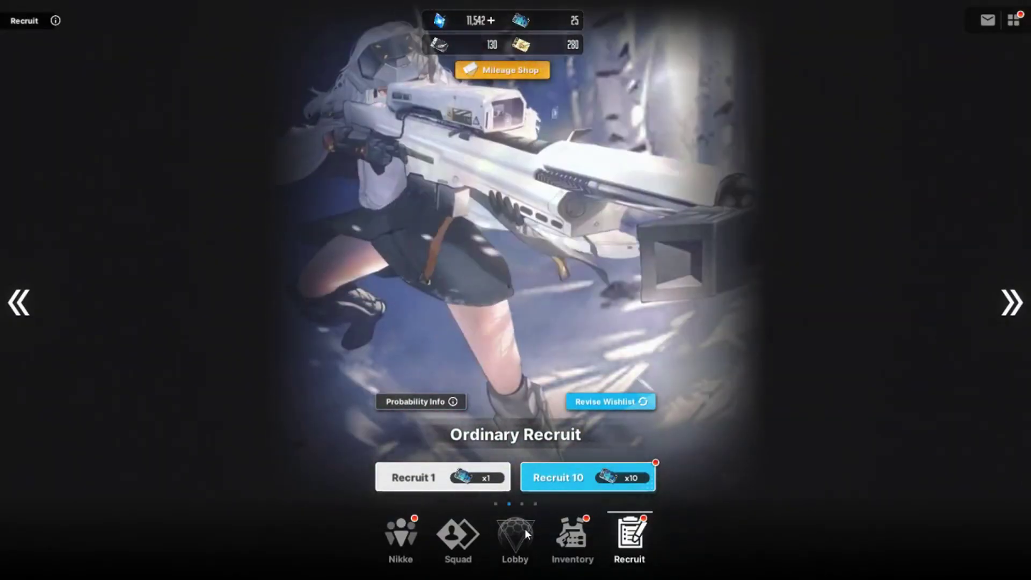
pyautogui.click(525, 528)
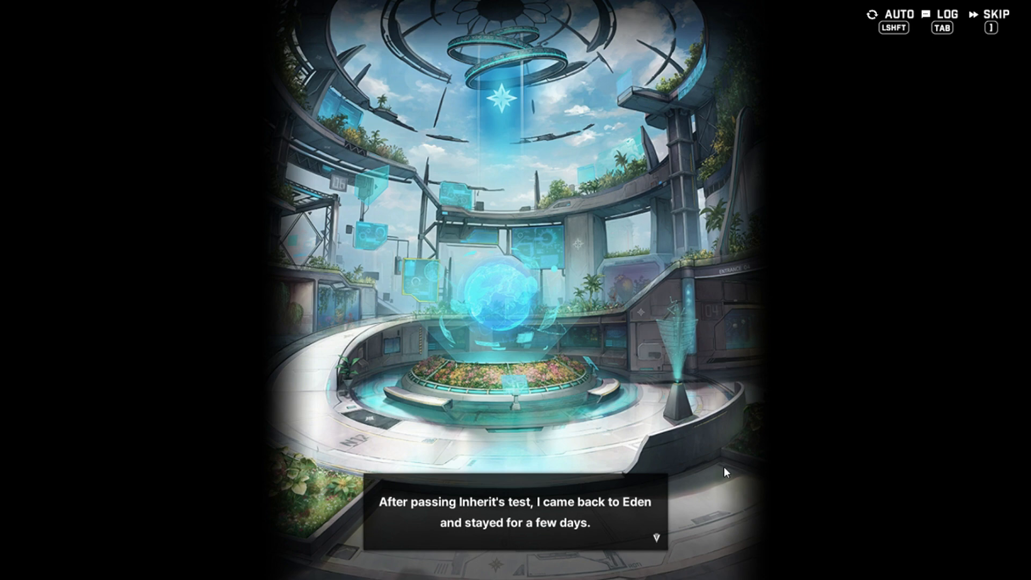
# Advance the courtyard narration through Dorothy's arrival and question to the first choice
pyautogui.click(714, 485)
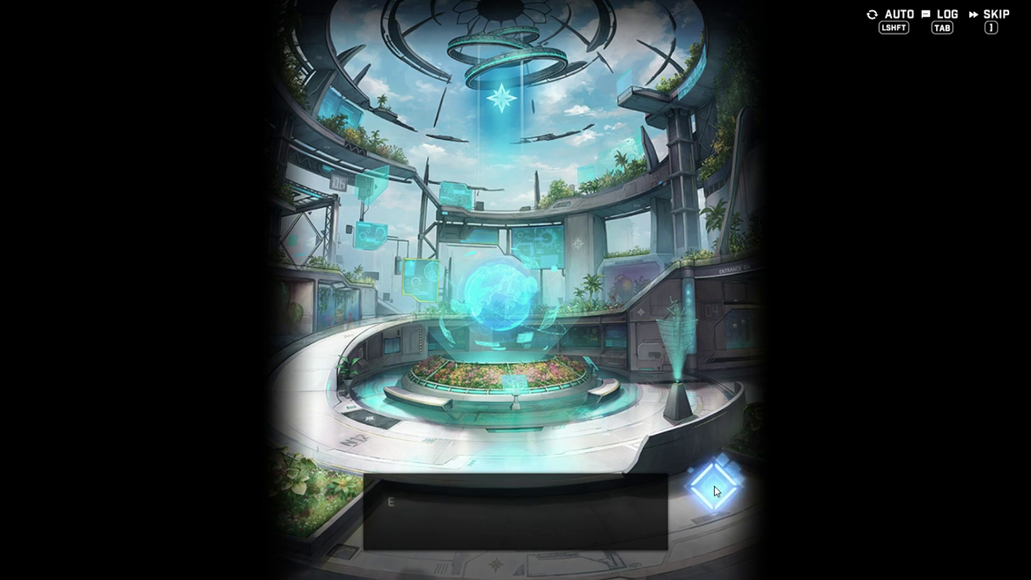
pyautogui.click(710, 515)
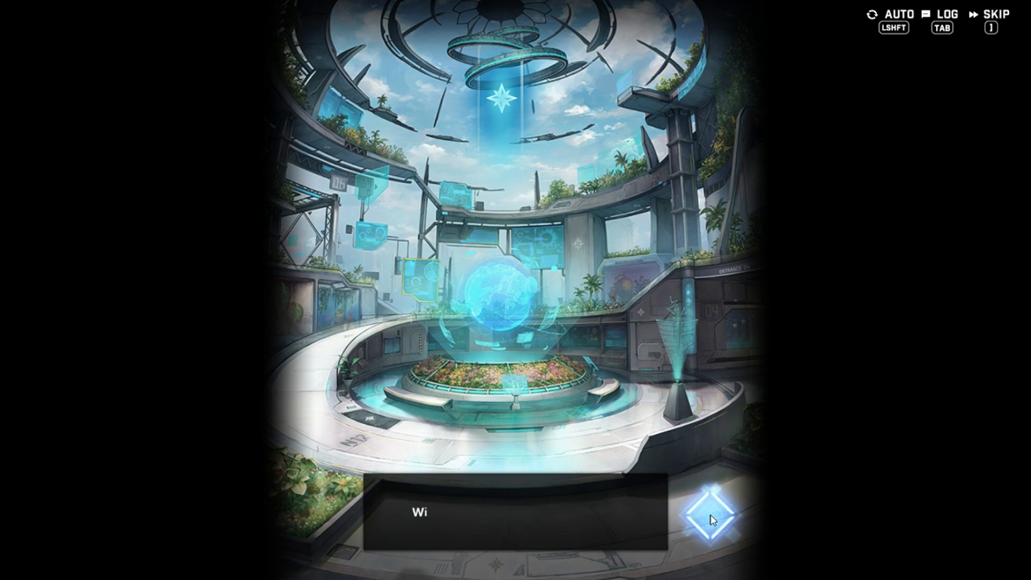
pyautogui.click(740, 525)
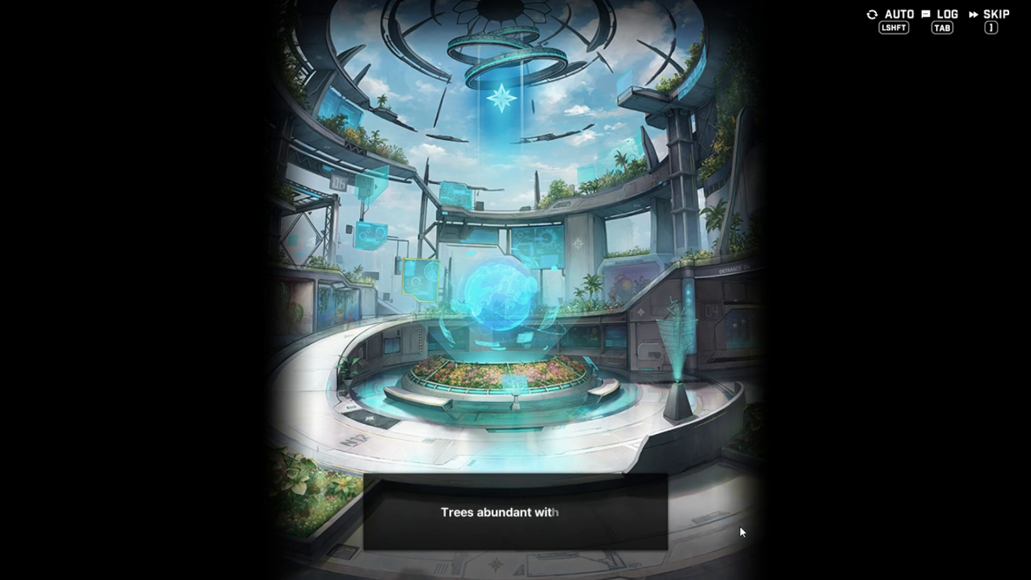
pyautogui.click(739, 526)
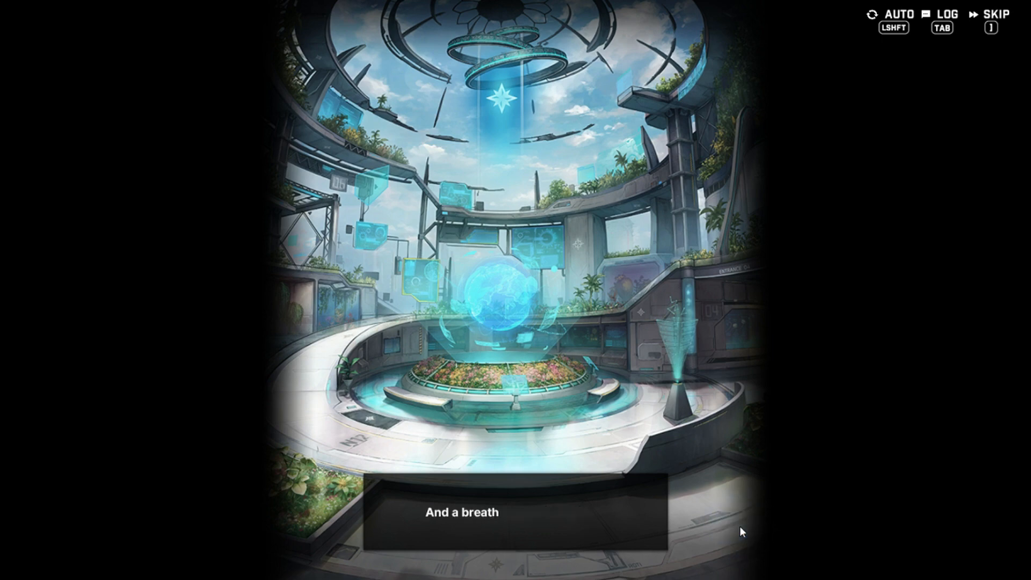
pyautogui.click(739, 526)
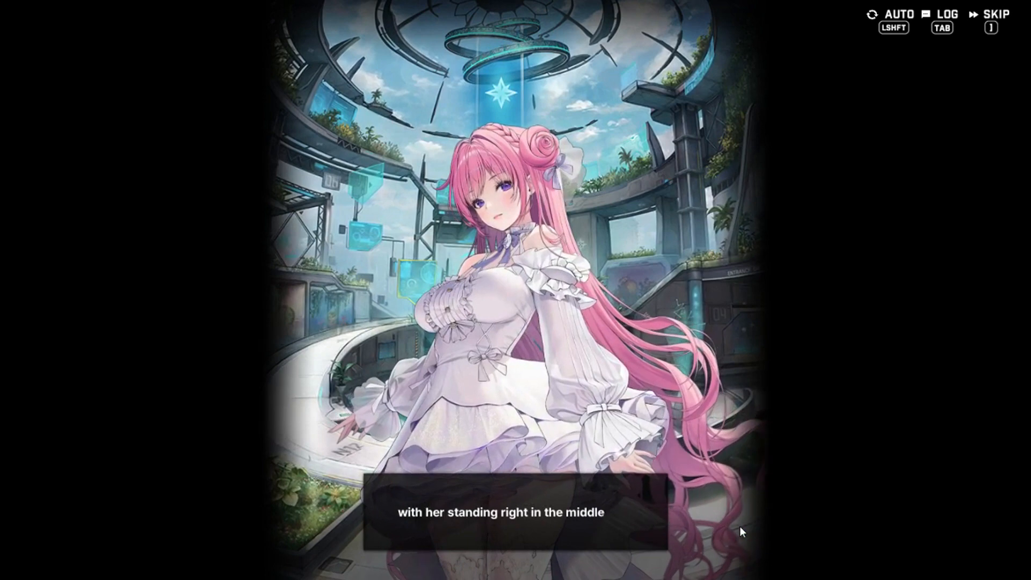
pyautogui.click(739, 526)
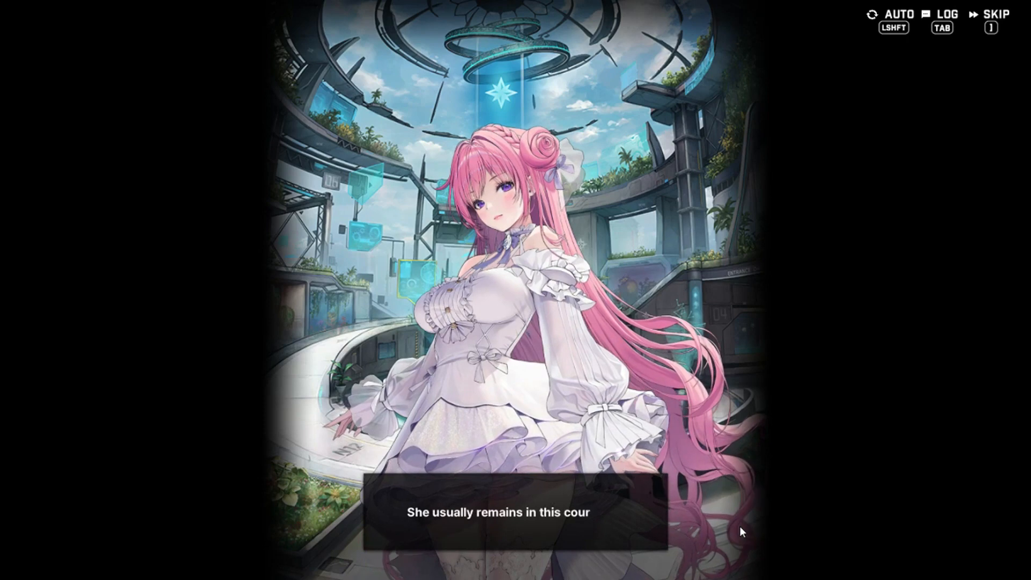
pyautogui.click(739, 526)
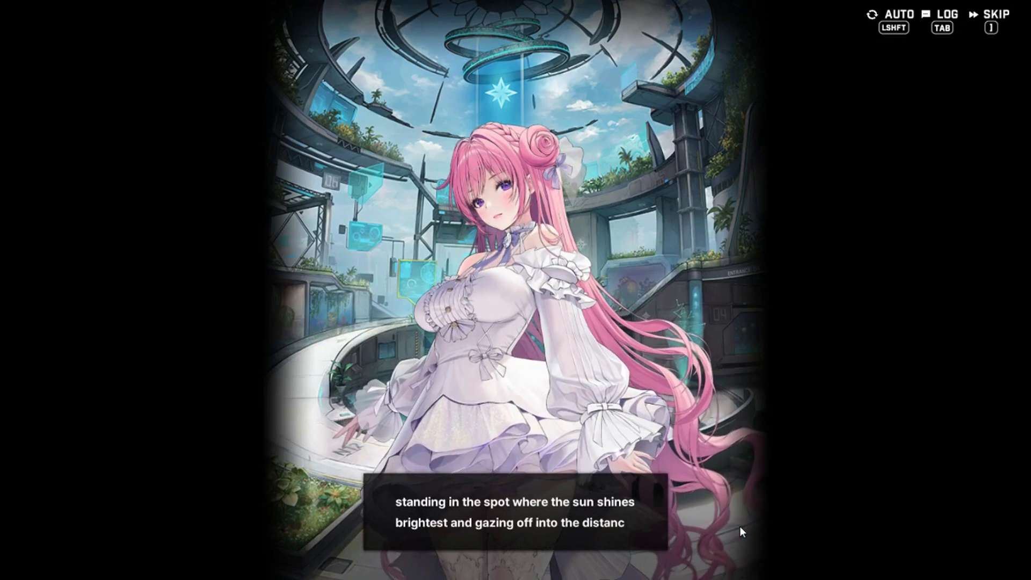
pyautogui.click(739, 526)
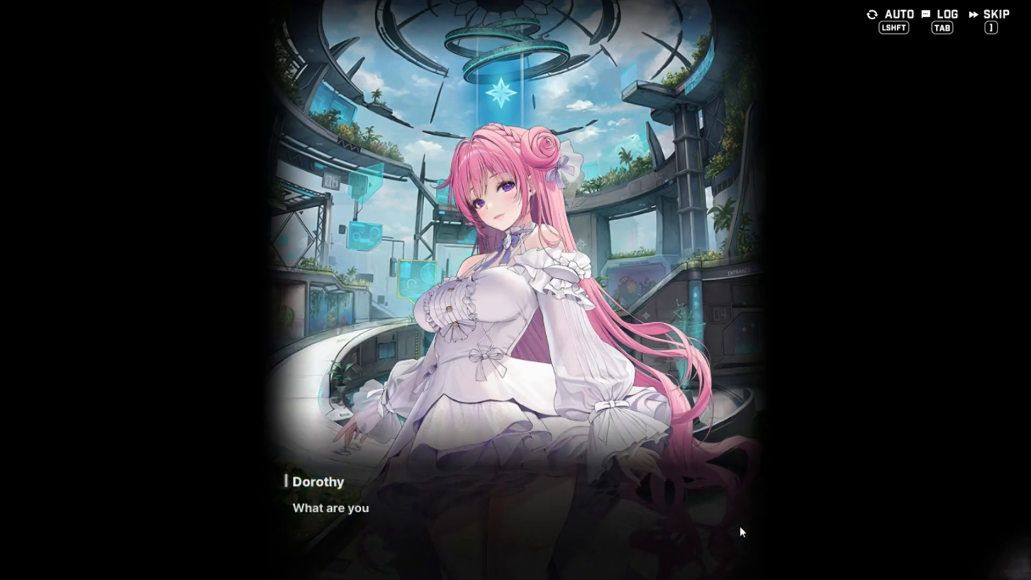
pyautogui.click(739, 526)
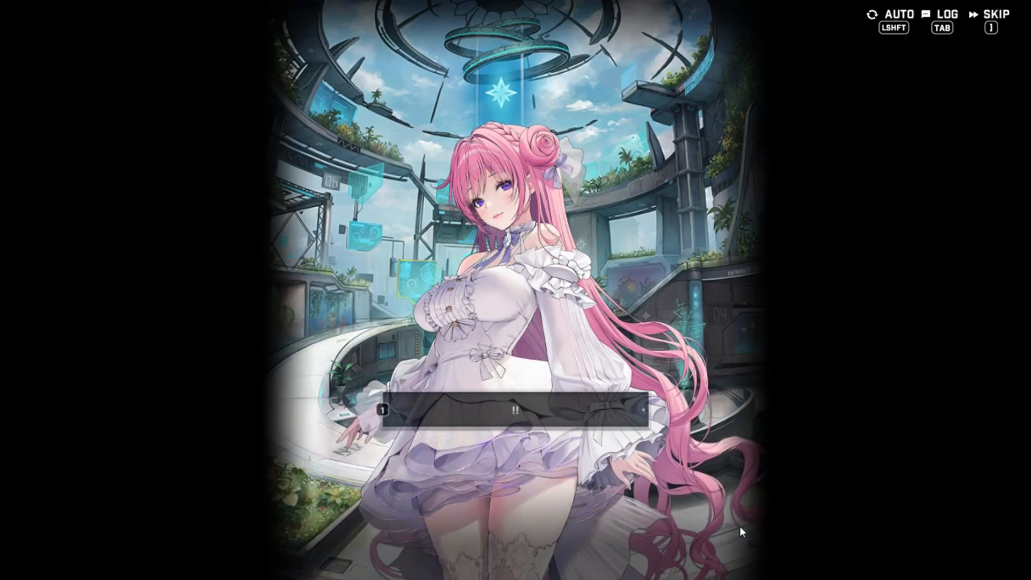
pyautogui.click(740, 526)
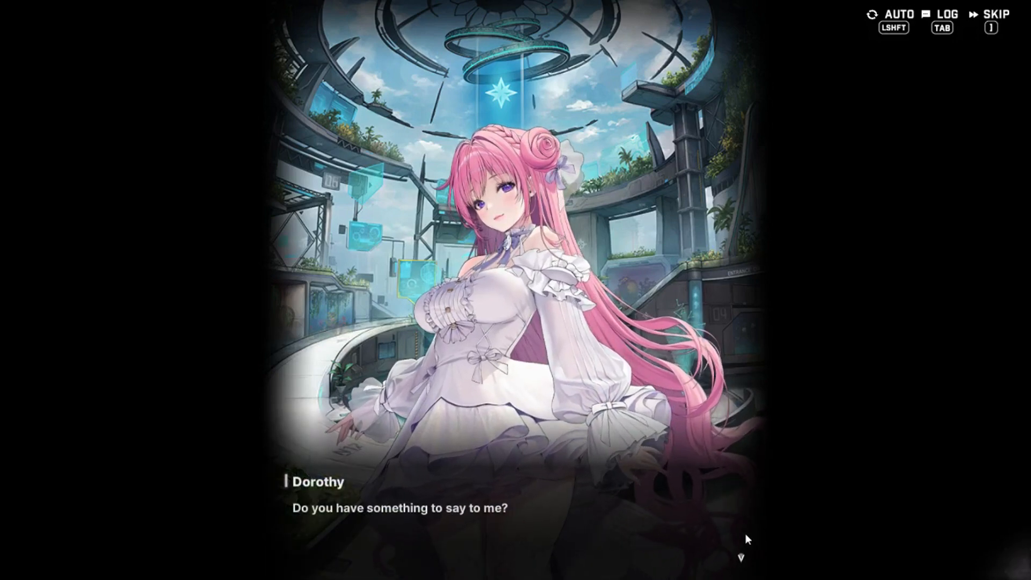
pyautogui.click(745, 533)
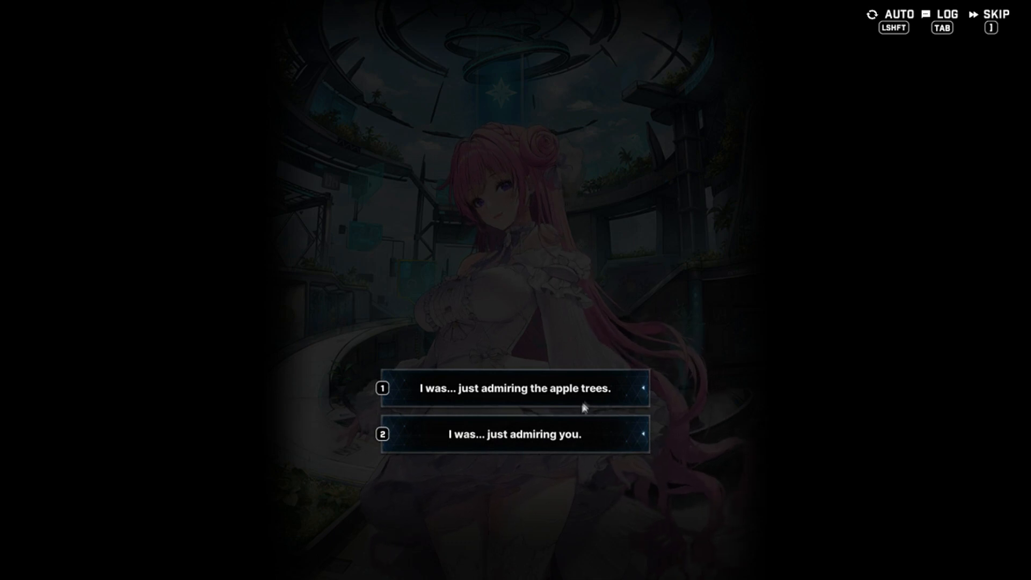
# Tell Dorothy I was admiring her, then answer with silence so she says she'll leave
pyautogui.click(563, 439)
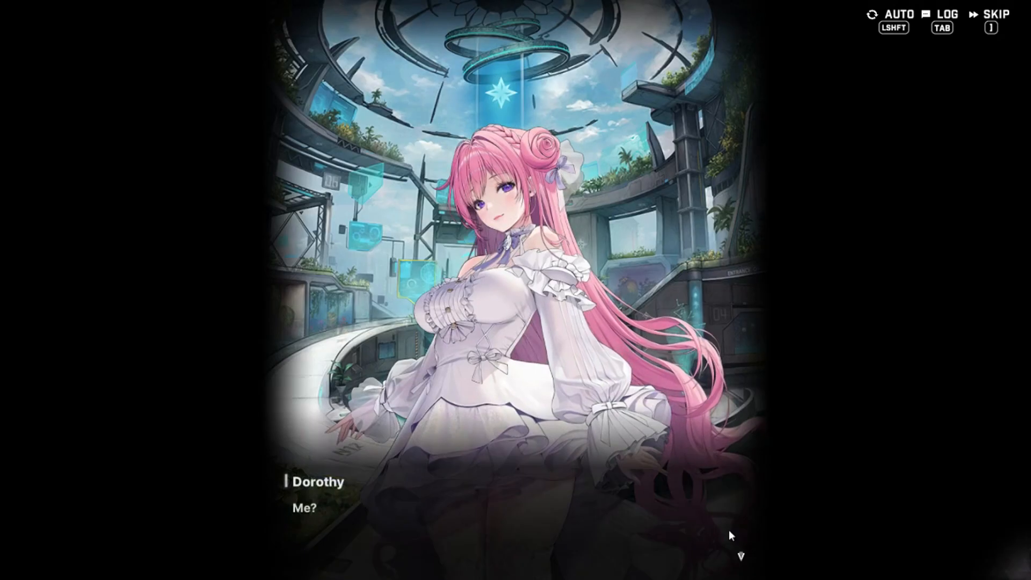
pyautogui.click(775, 556)
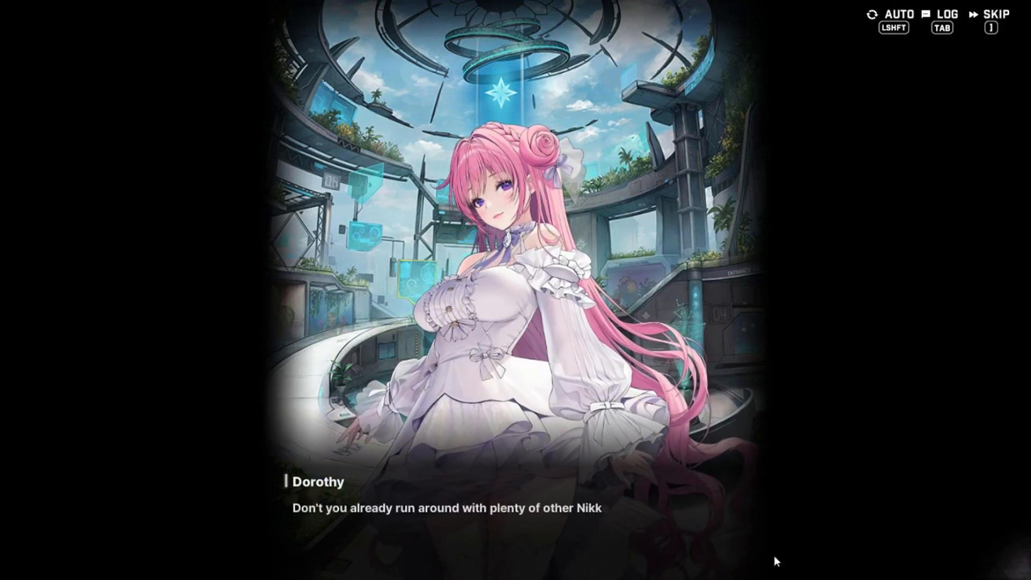
pyautogui.click(775, 561)
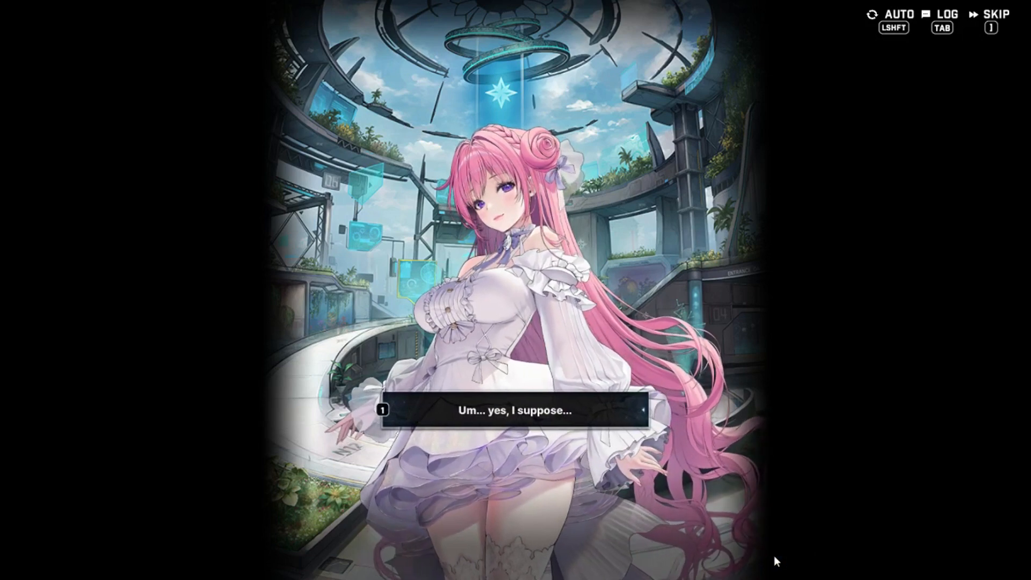
pyautogui.click(775, 560)
pyautogui.click(775, 561)
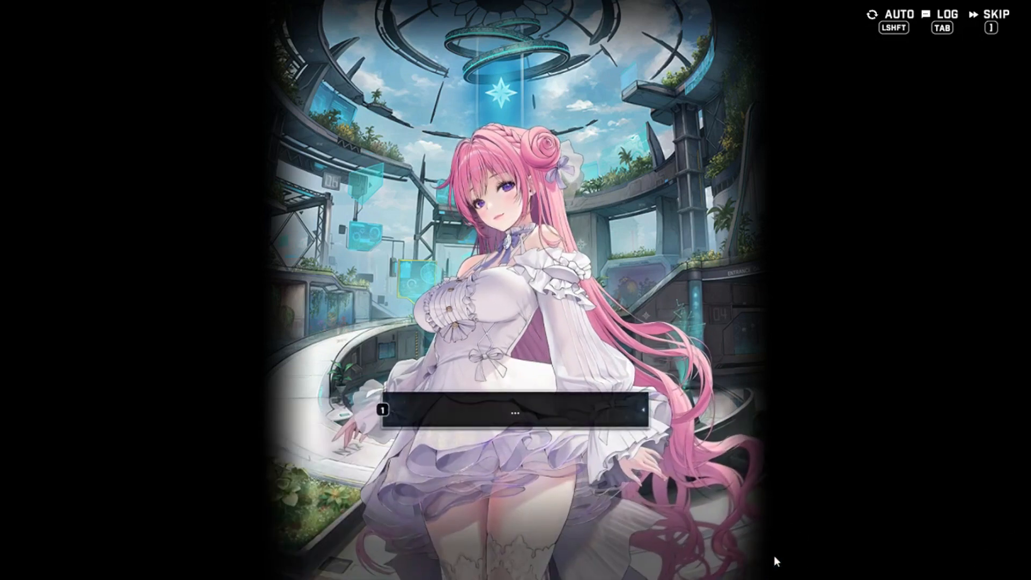
pyautogui.click(776, 560)
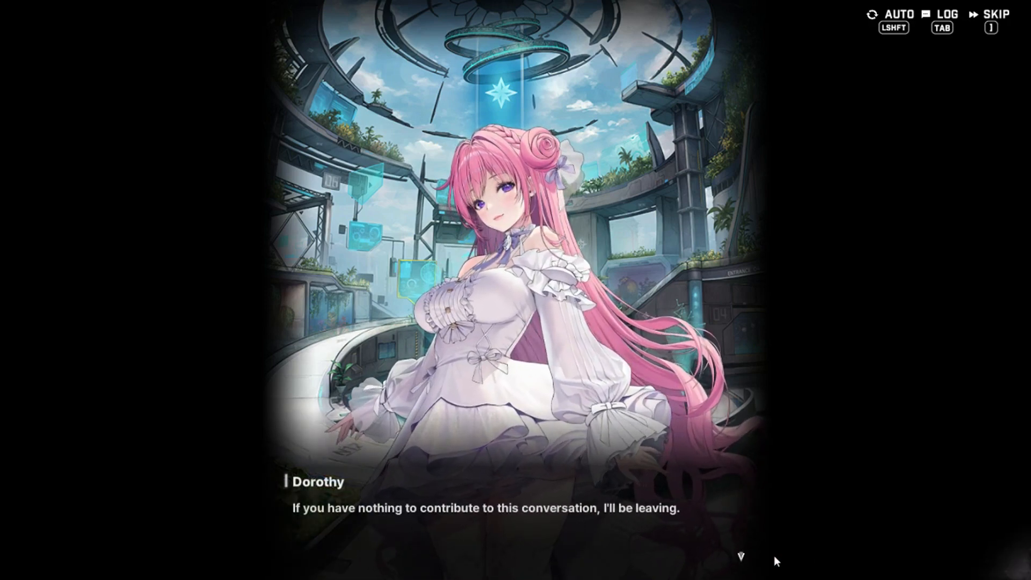
pyautogui.click(776, 561)
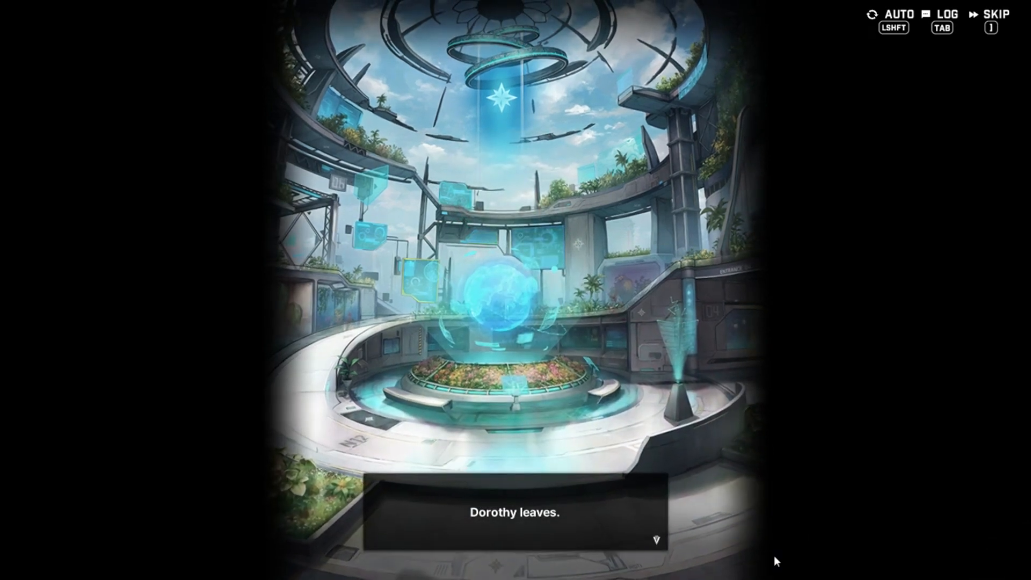
# Advance the narration after Dorothy leaves until the next reply and Noah's scene
pyautogui.click(776, 561)
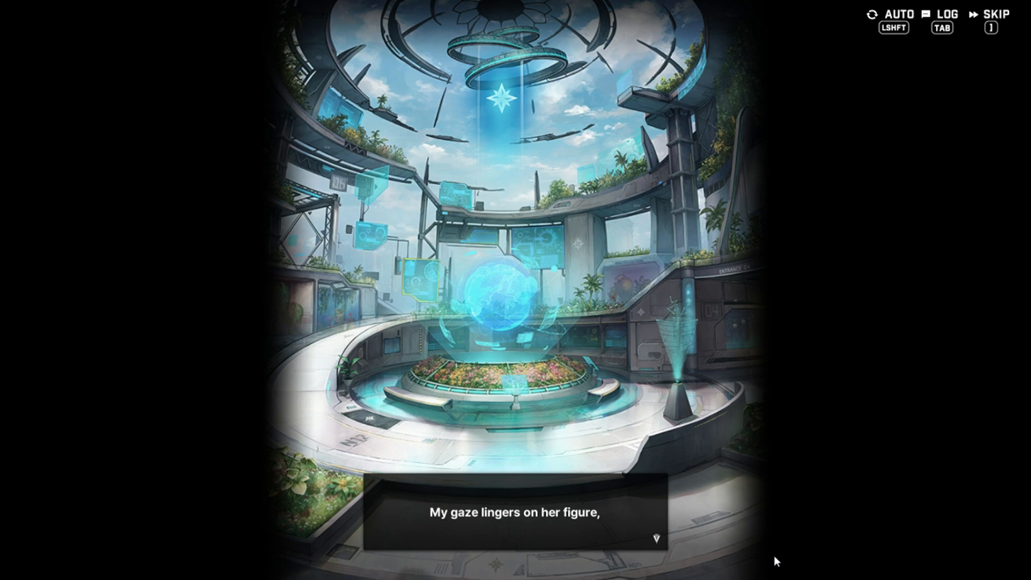
pyautogui.click(776, 561)
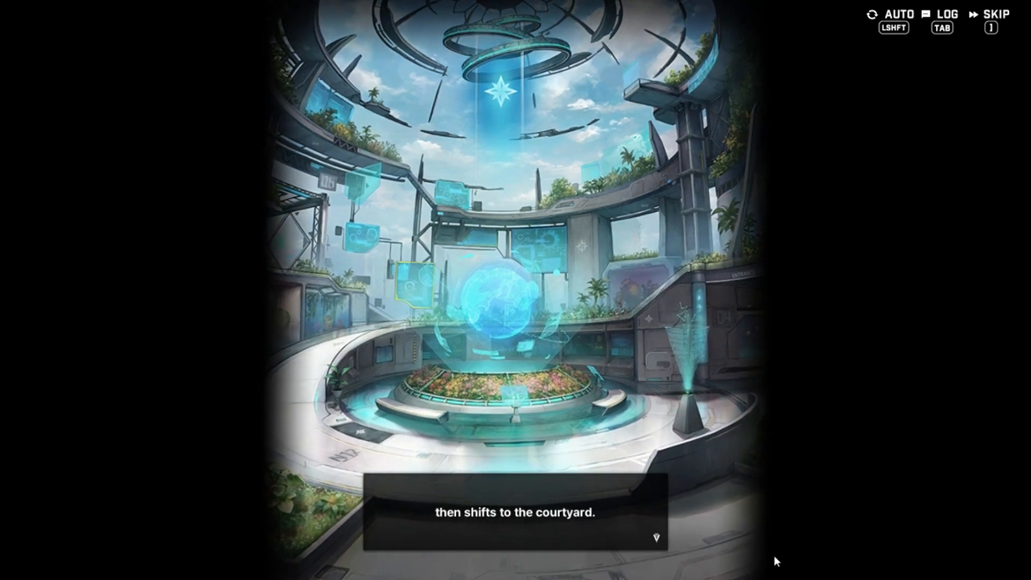
pyautogui.click(776, 561)
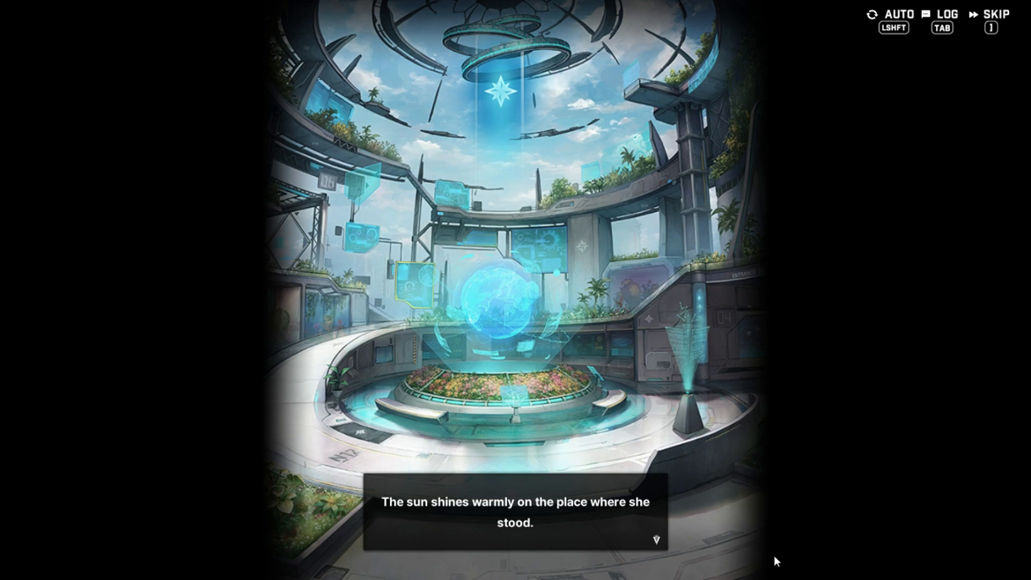
pyautogui.click(776, 560)
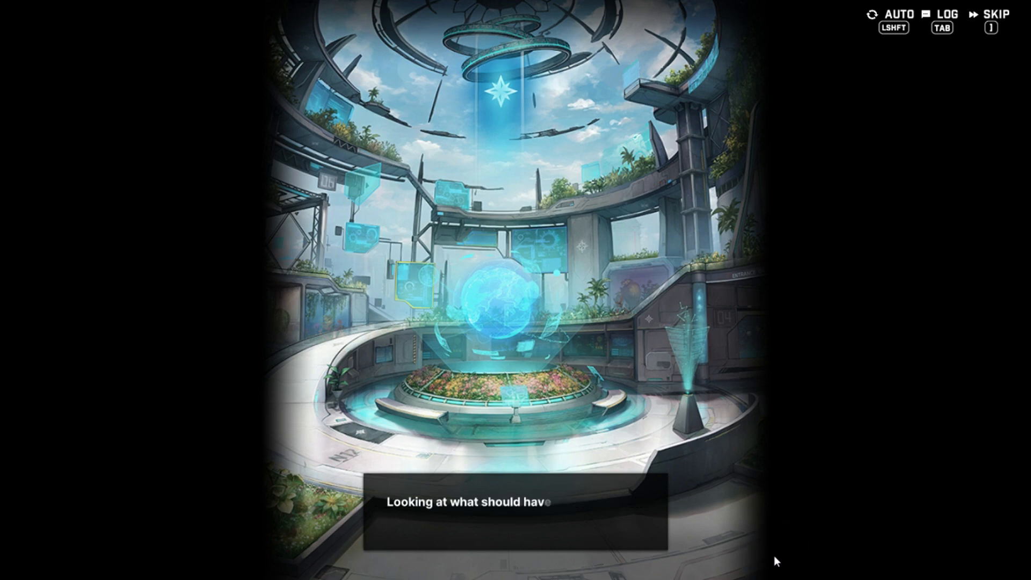
pyautogui.click(775, 561)
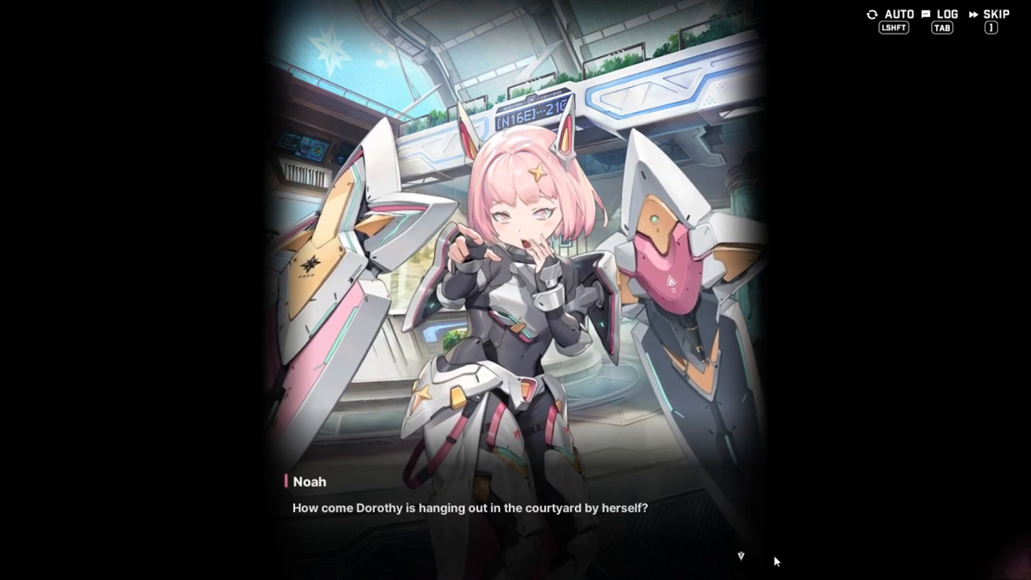
# Ask Noah for guesses, why Dorothy goes there, and reply that she seems lonely
pyautogui.click(775, 561)
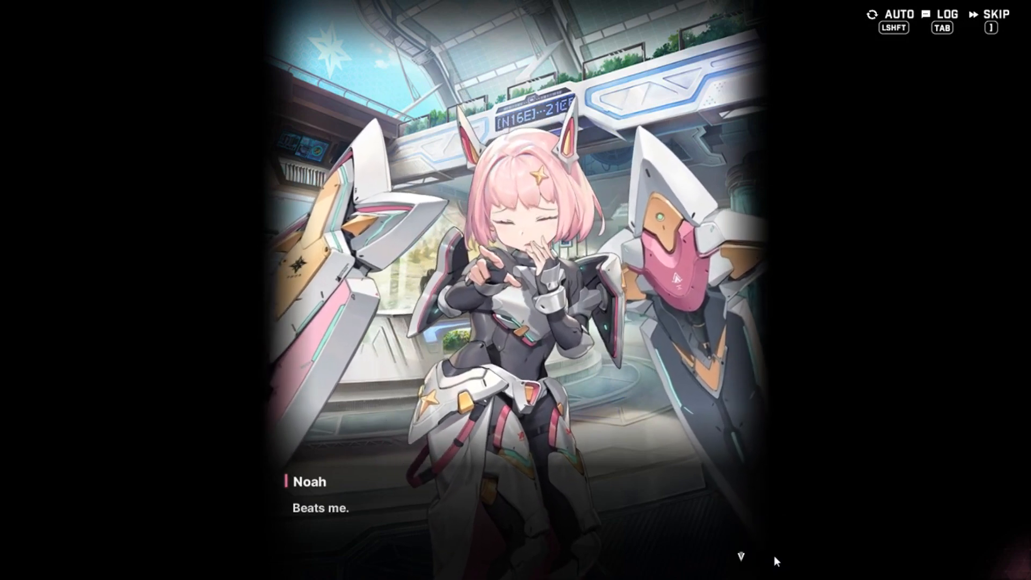
pyautogui.click(776, 561)
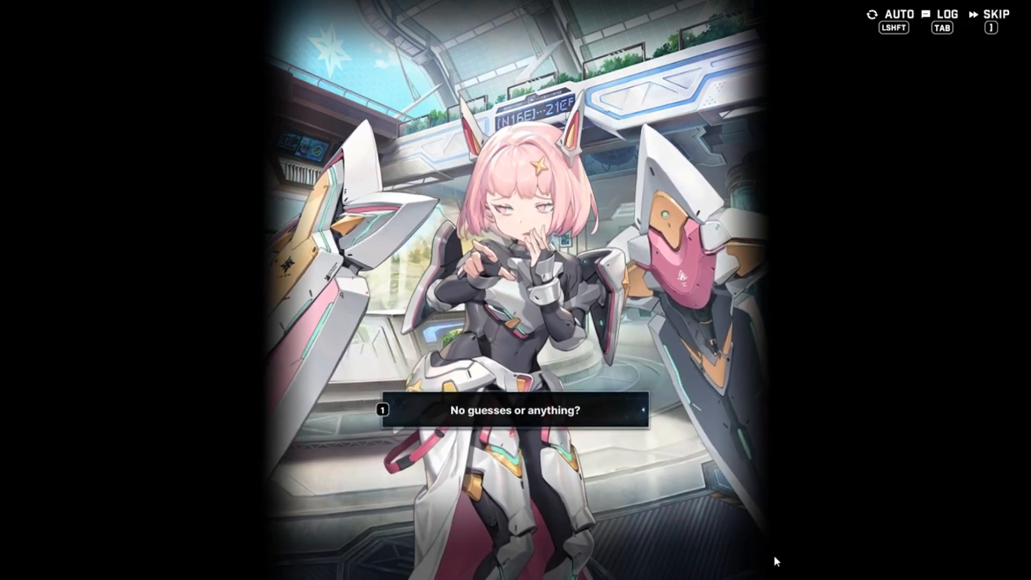
pyautogui.click(776, 561)
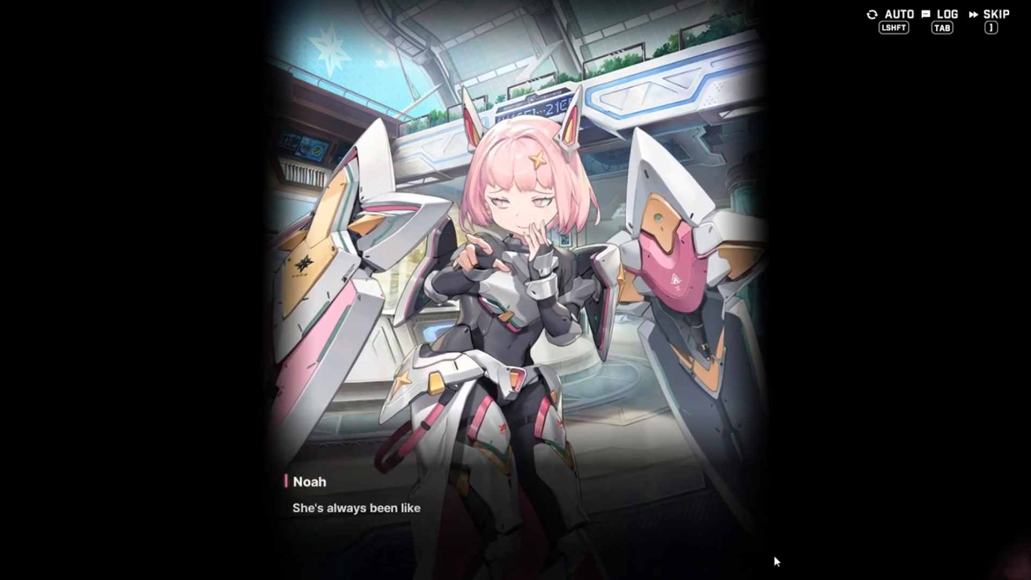
pyautogui.click(776, 561)
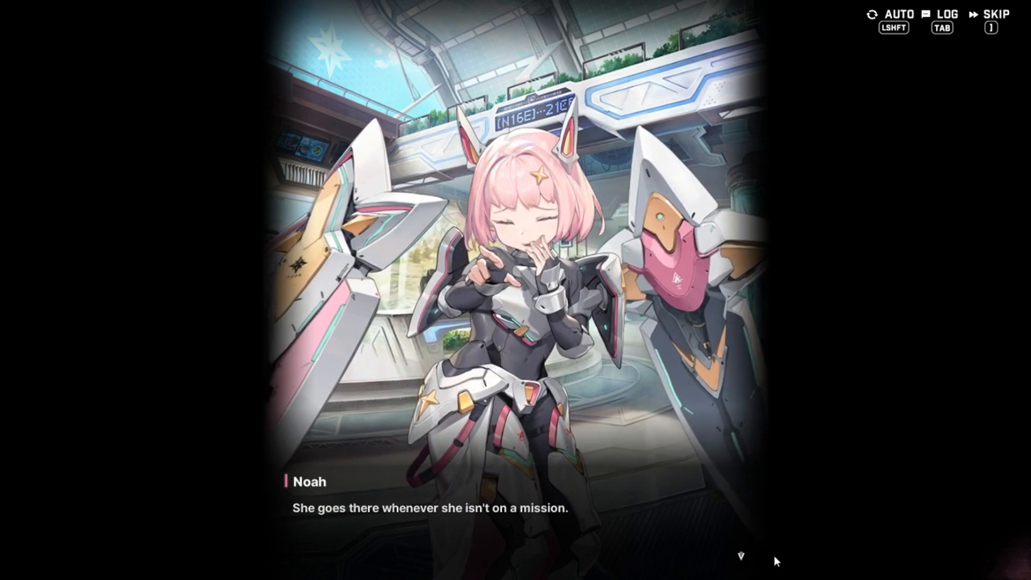
pyautogui.click(776, 561)
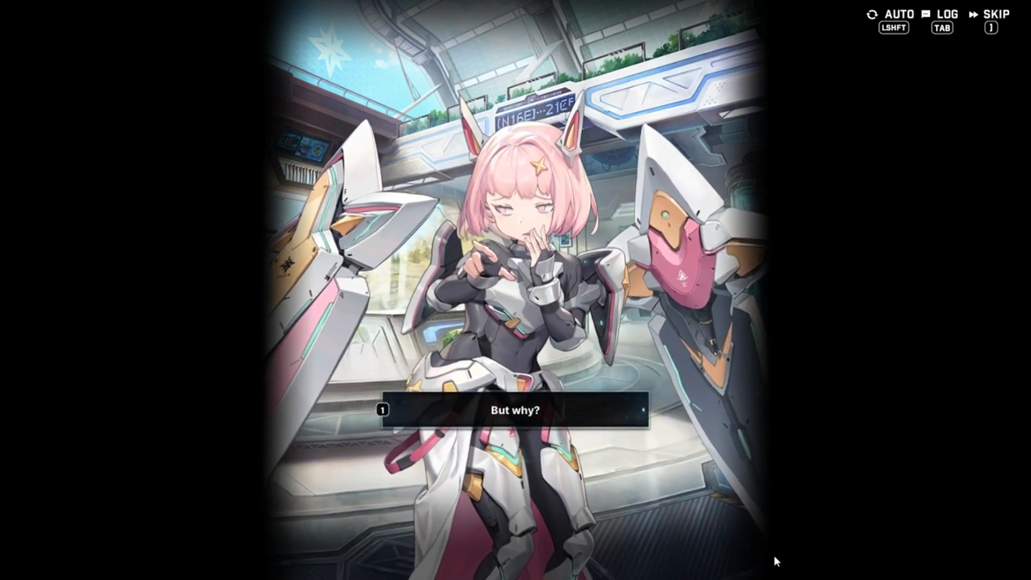
pyautogui.click(775, 560)
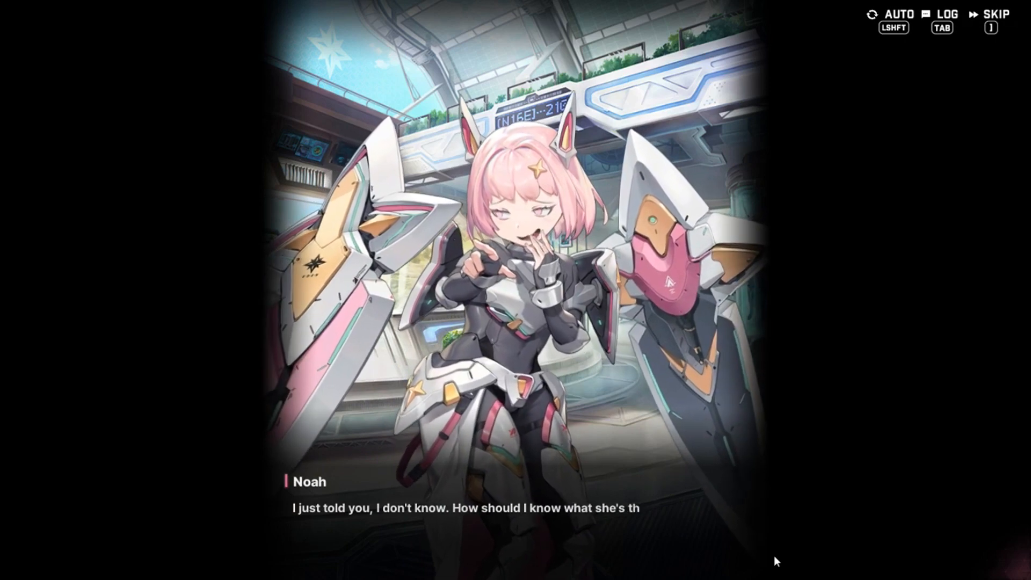
pyautogui.click(775, 560)
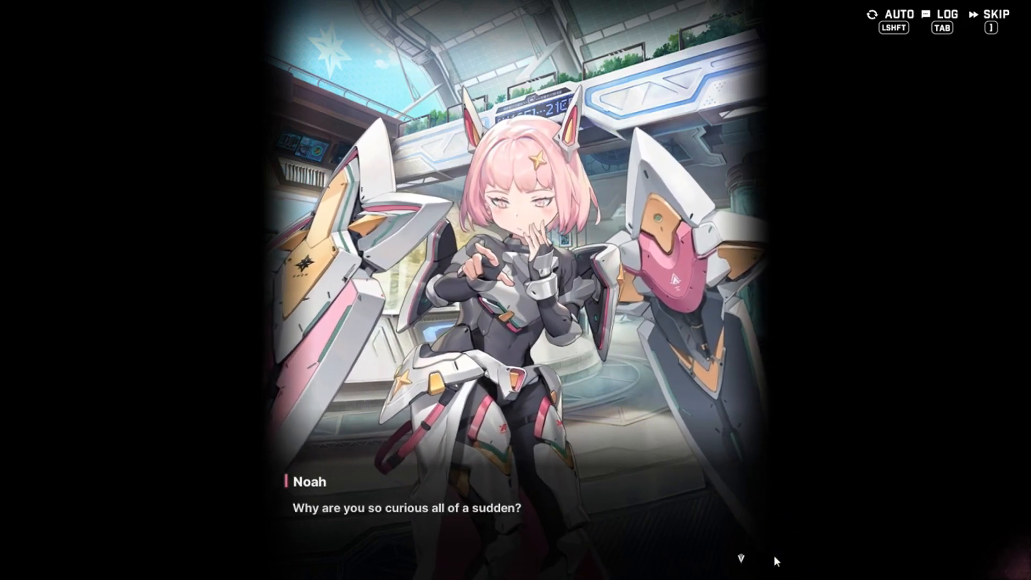
pyautogui.click(775, 560)
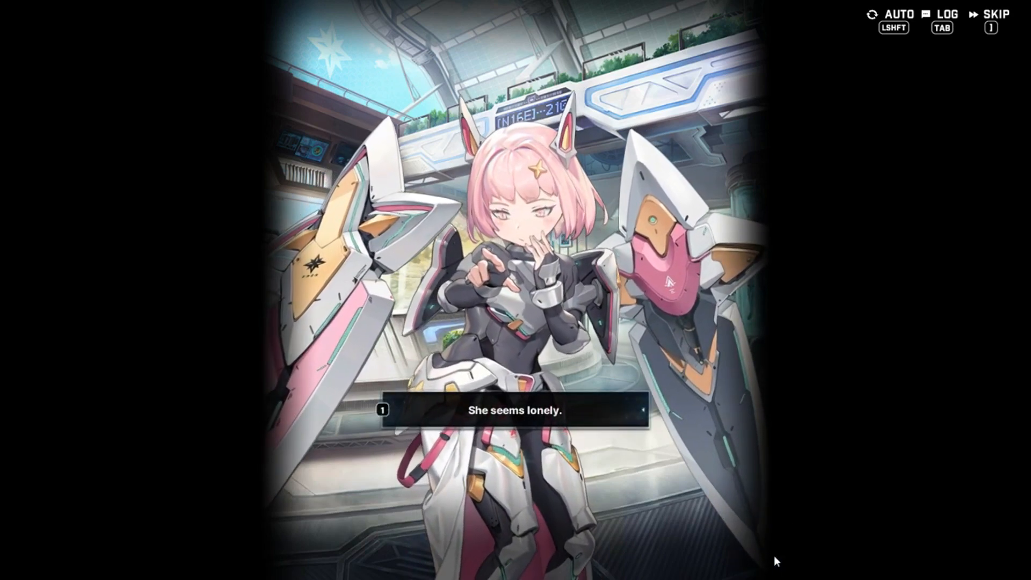
pyautogui.click(776, 561)
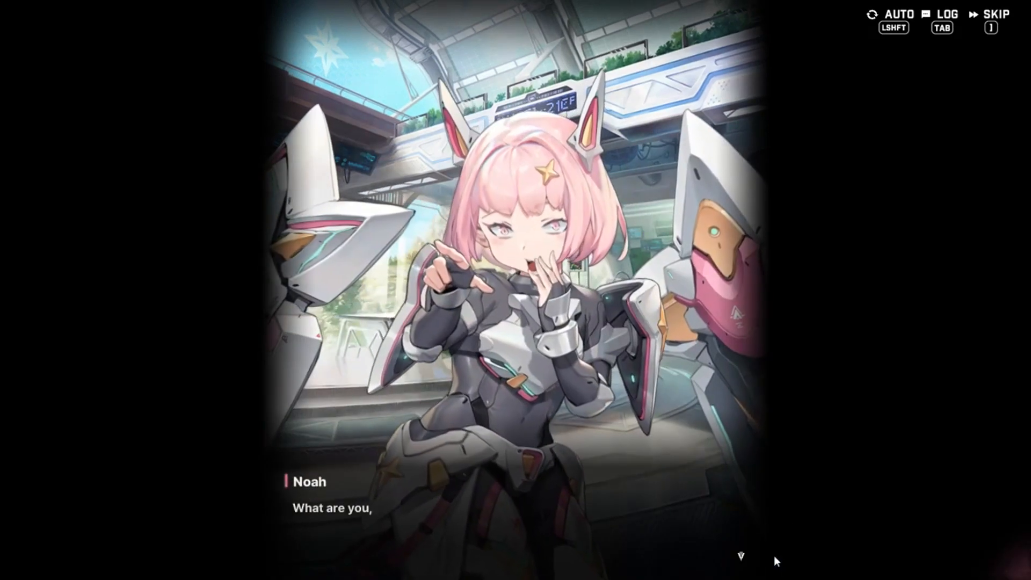
# Ask whether they're in the same squad and continue until Noah says Dorothy saw the Ark completed
pyautogui.click(775, 560)
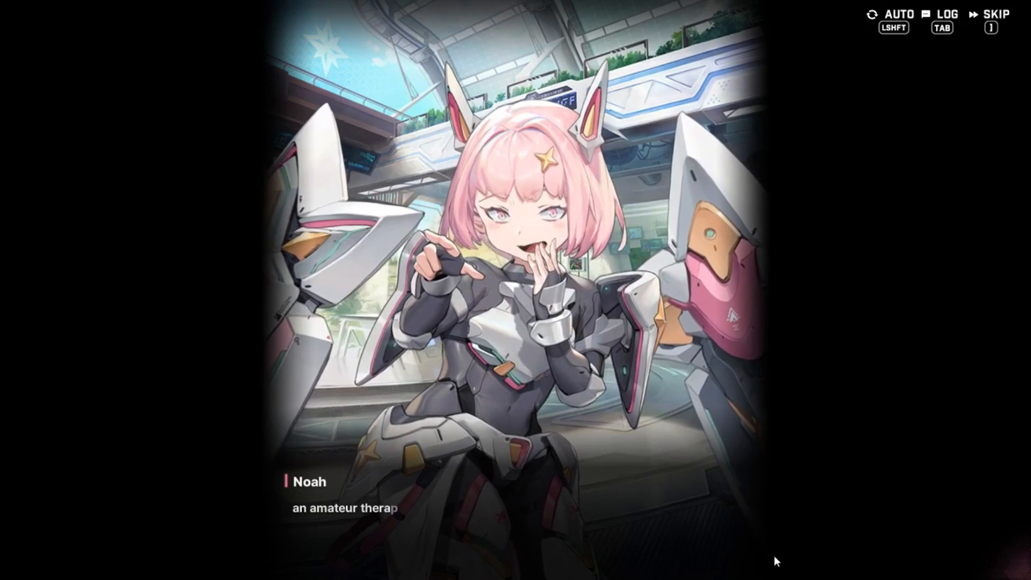
pyautogui.click(776, 561)
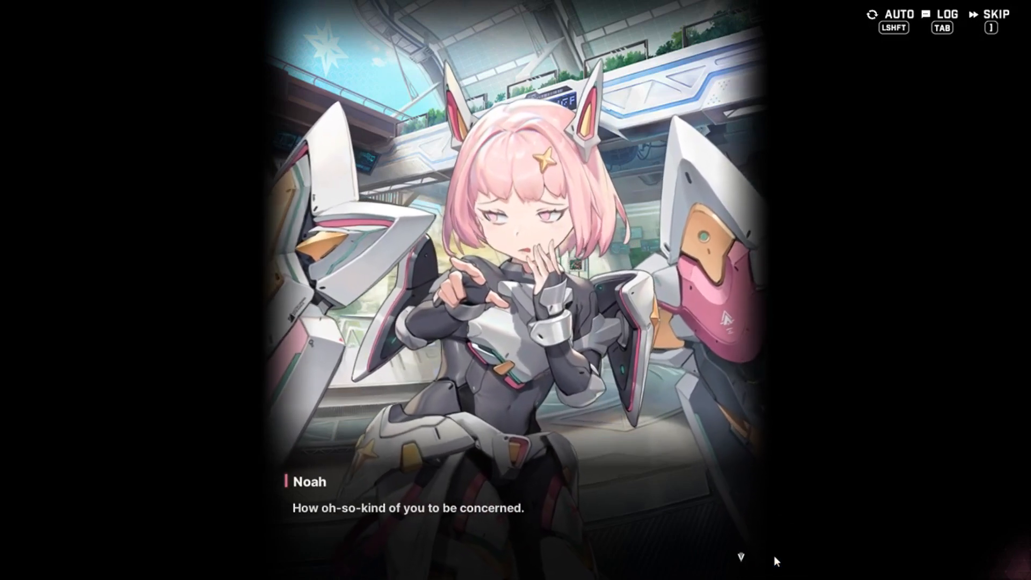
pyautogui.click(775, 560)
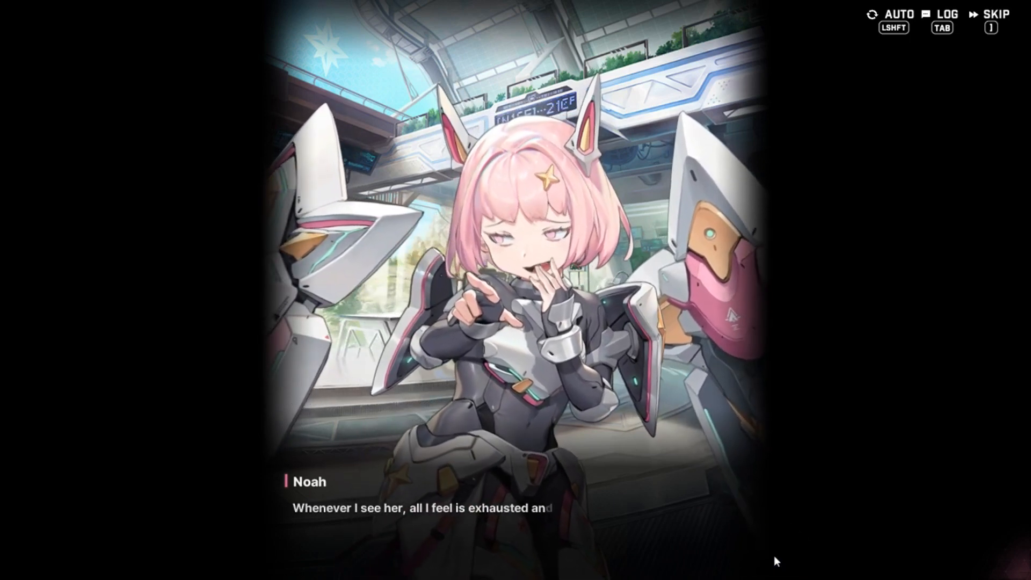
pyautogui.click(776, 561)
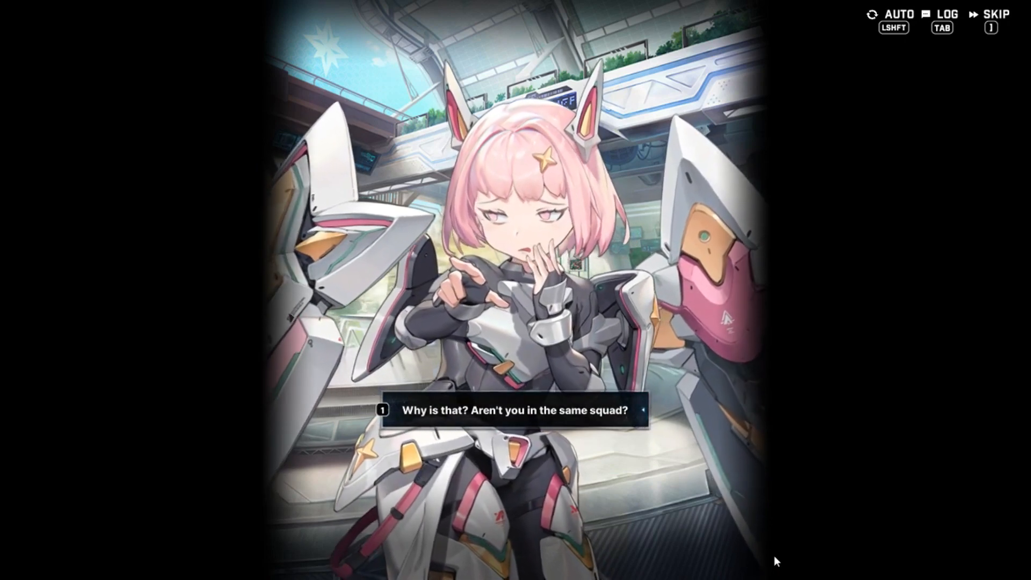
pyautogui.click(776, 561)
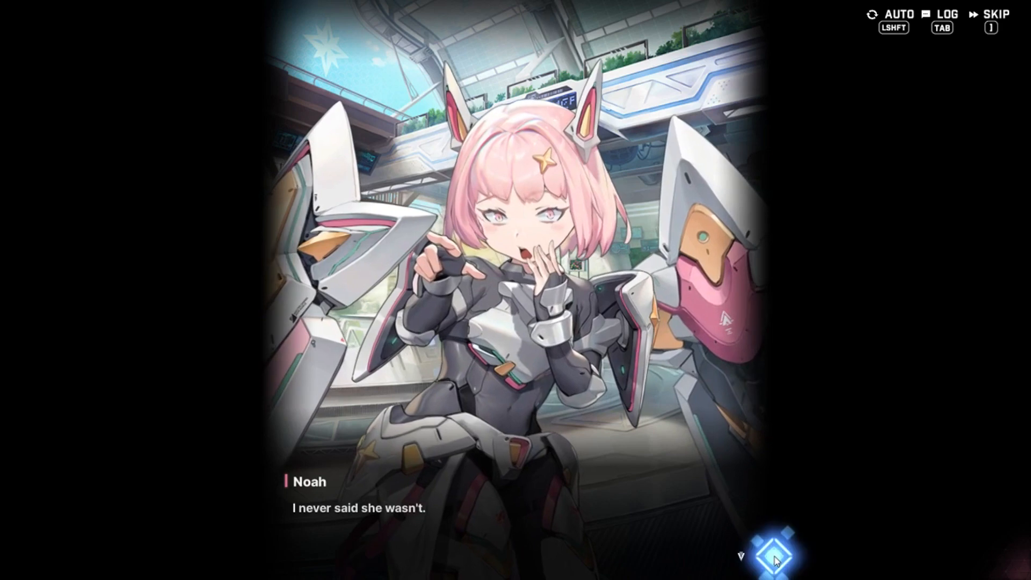
pyautogui.click(775, 561)
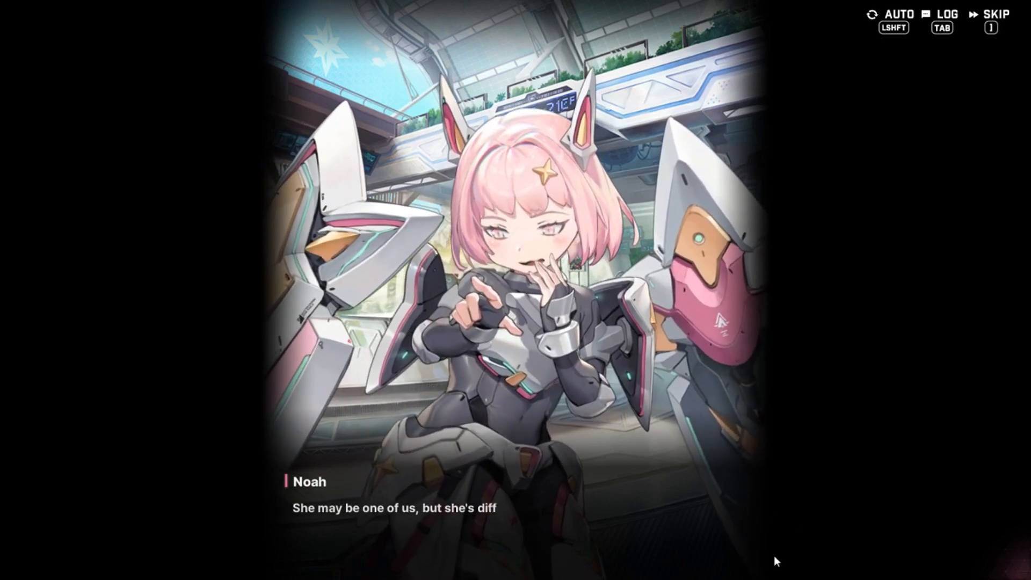
pyautogui.click(776, 560)
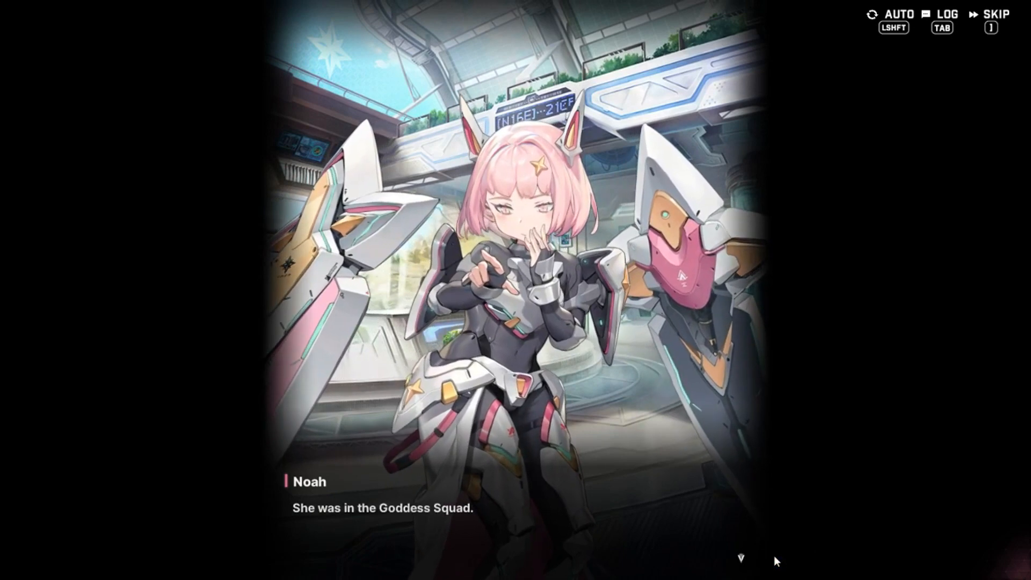
pyautogui.click(775, 561)
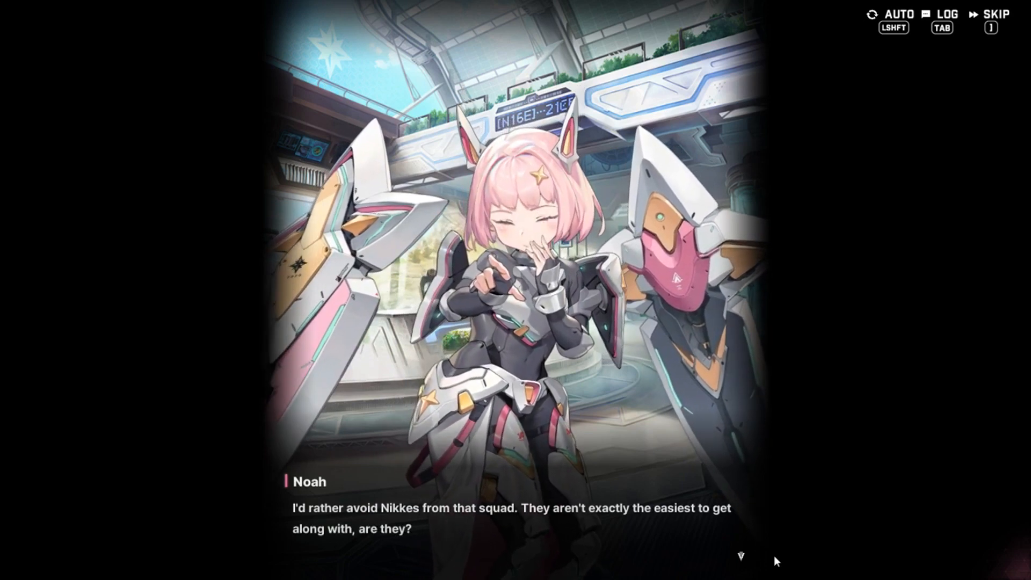
pyautogui.click(776, 560)
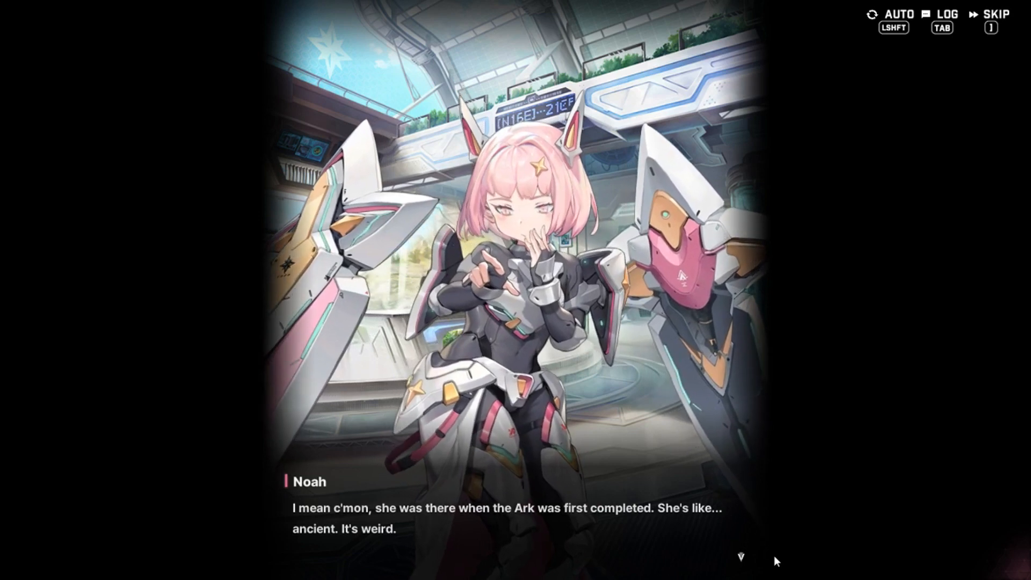
# Reply 'She was?' and advance Noah's lines to the next choice
pyautogui.click(776, 561)
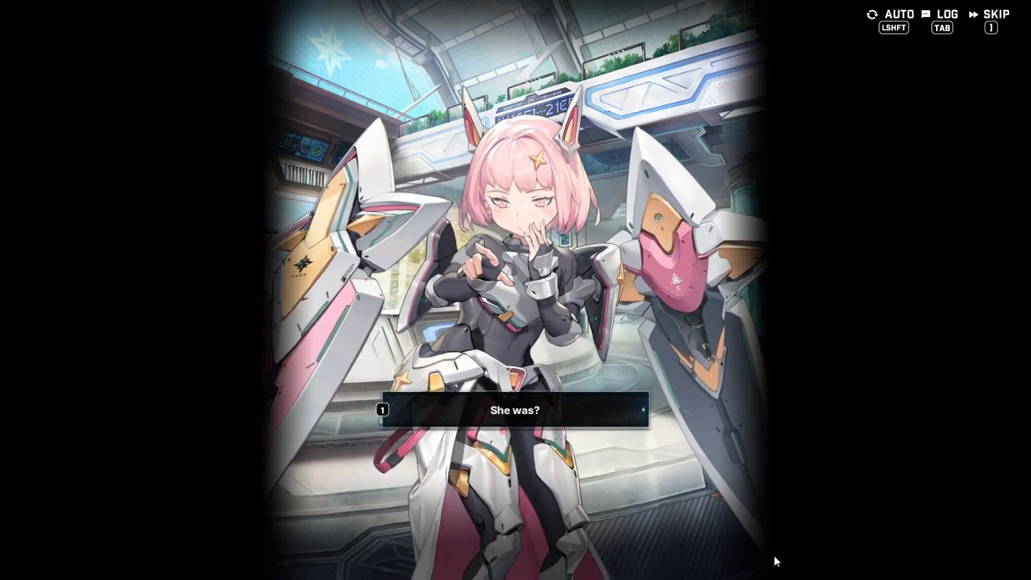
pyautogui.press('1')
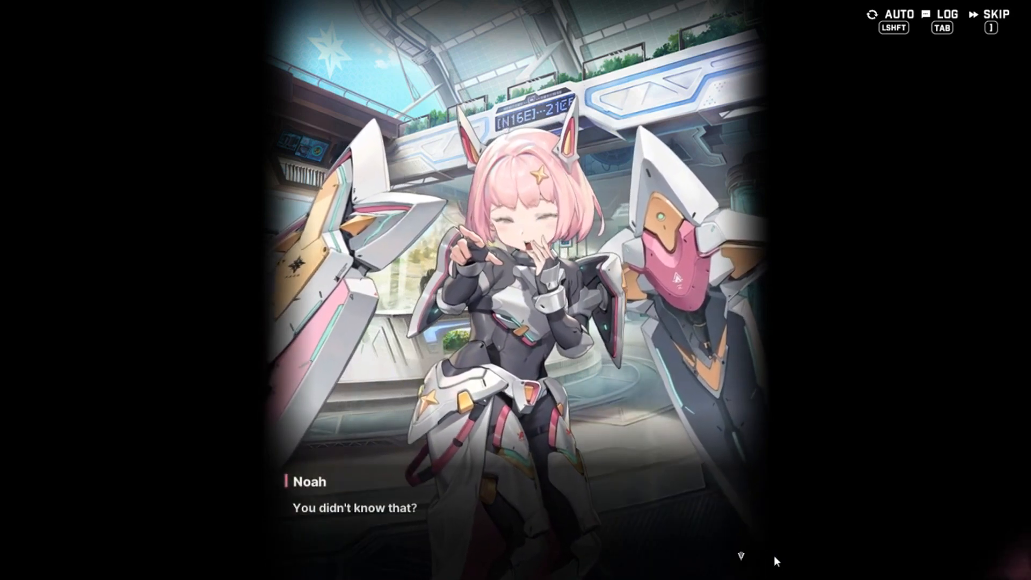
pyautogui.click(776, 561)
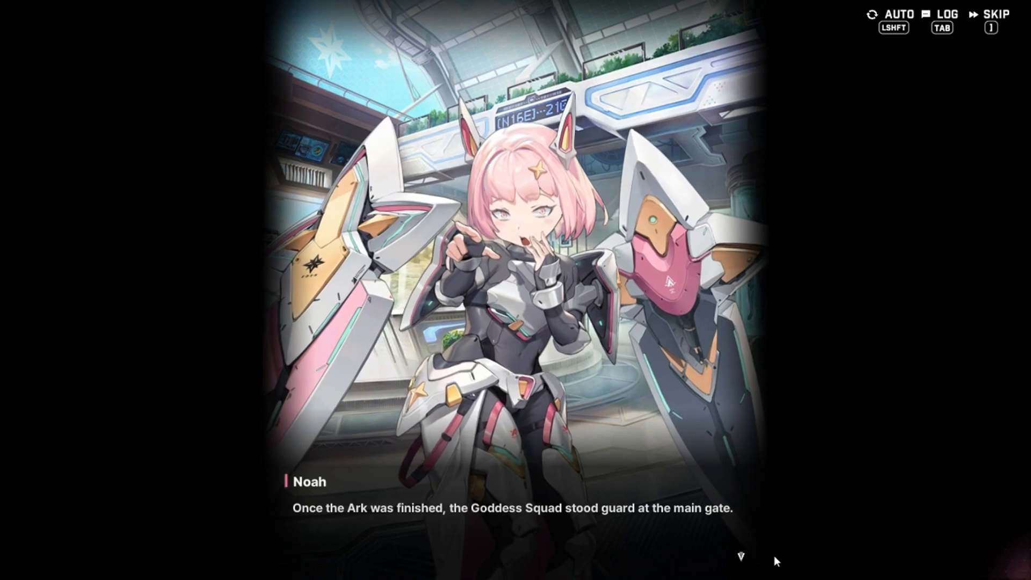
pyautogui.click(776, 560)
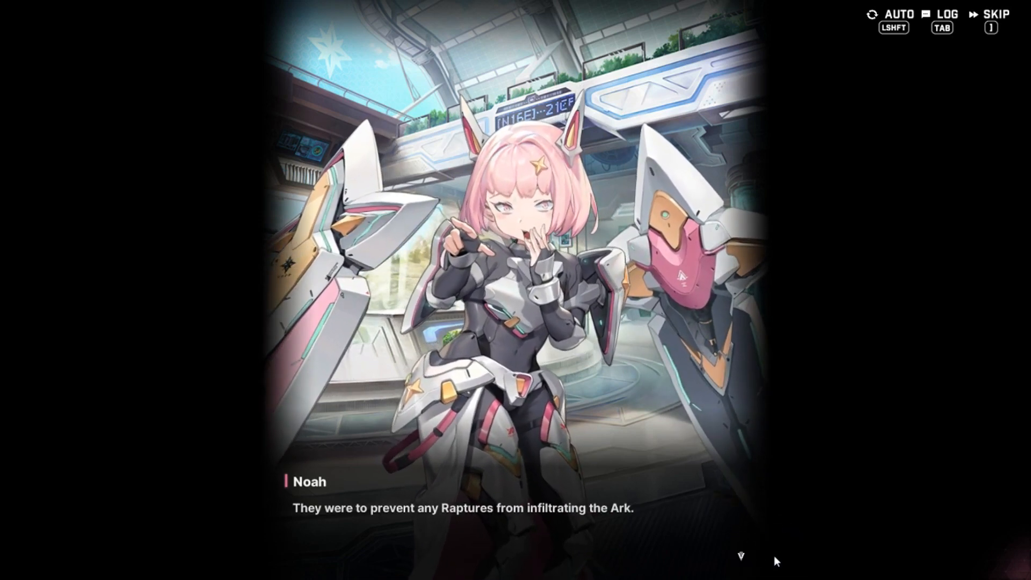
pyautogui.click(775, 561)
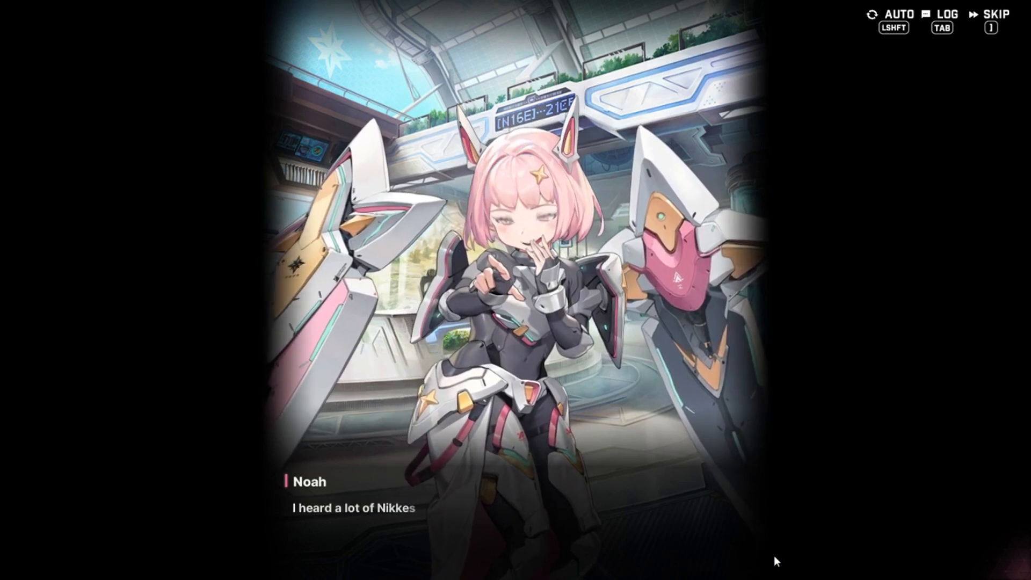
pyautogui.click(776, 561)
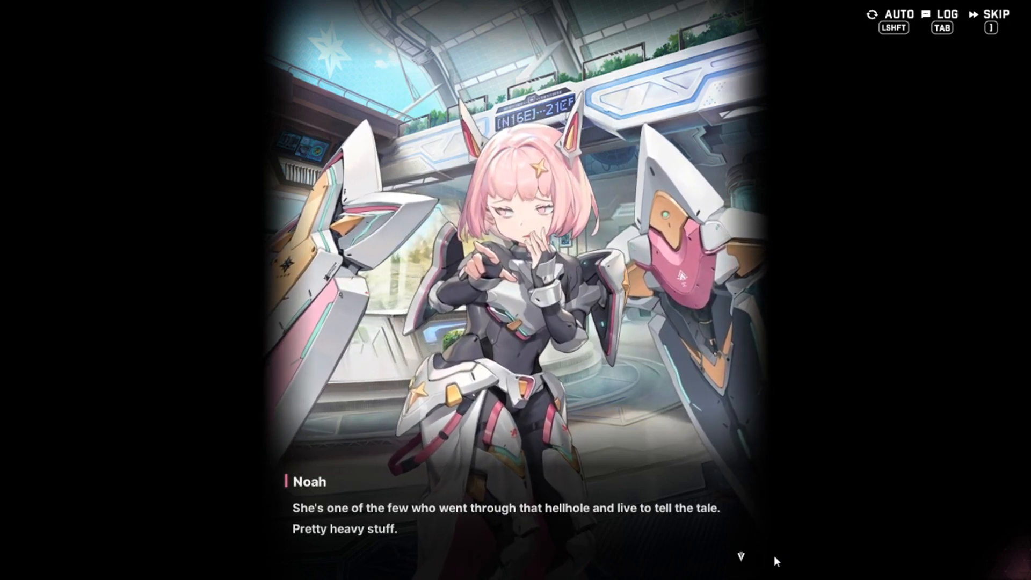
pyautogui.click(776, 561)
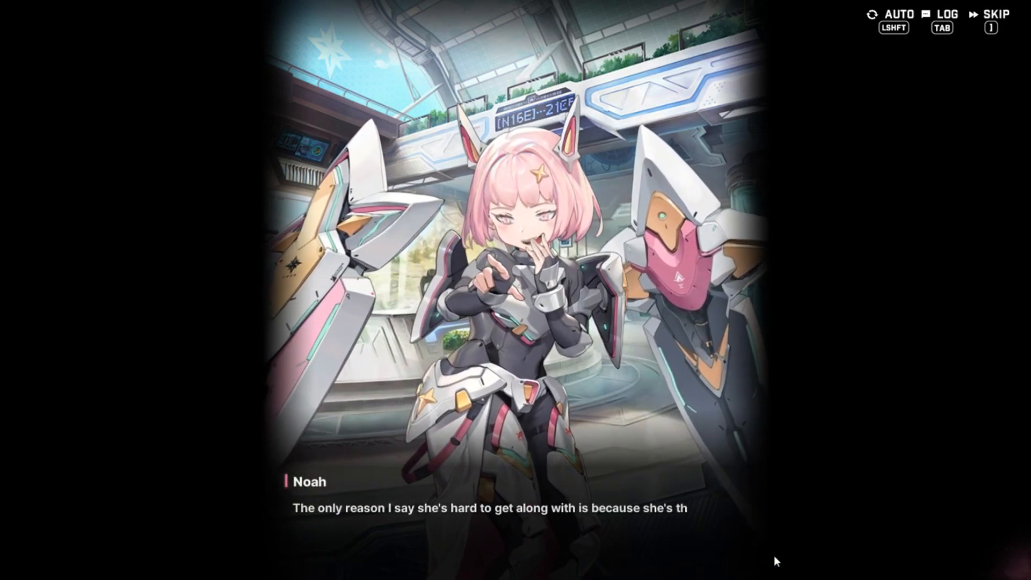
pyautogui.click(775, 560)
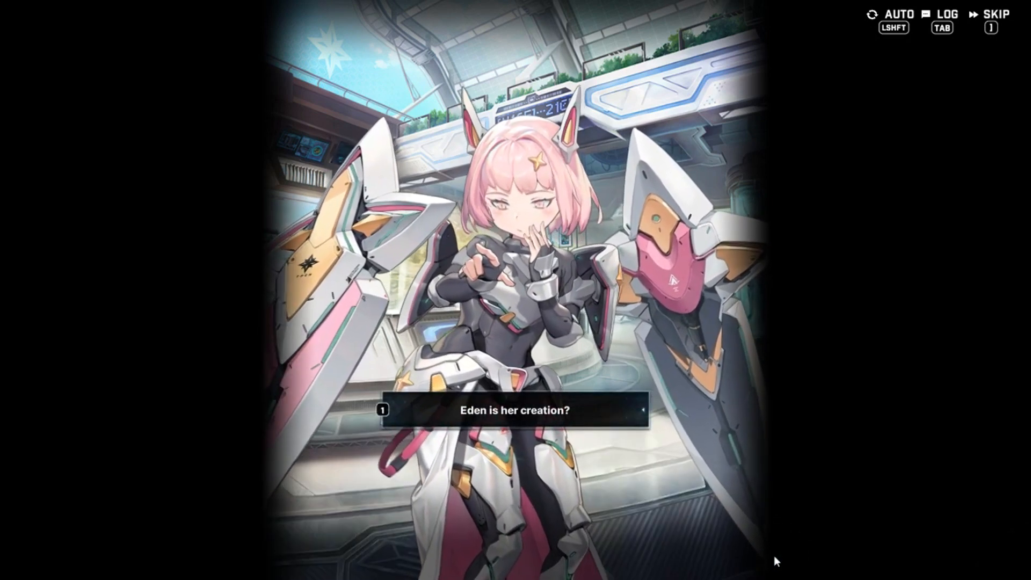
# Choose 'Eden is her creation?' and continue until the 'What thing?' reply appears
pyautogui.press('1')
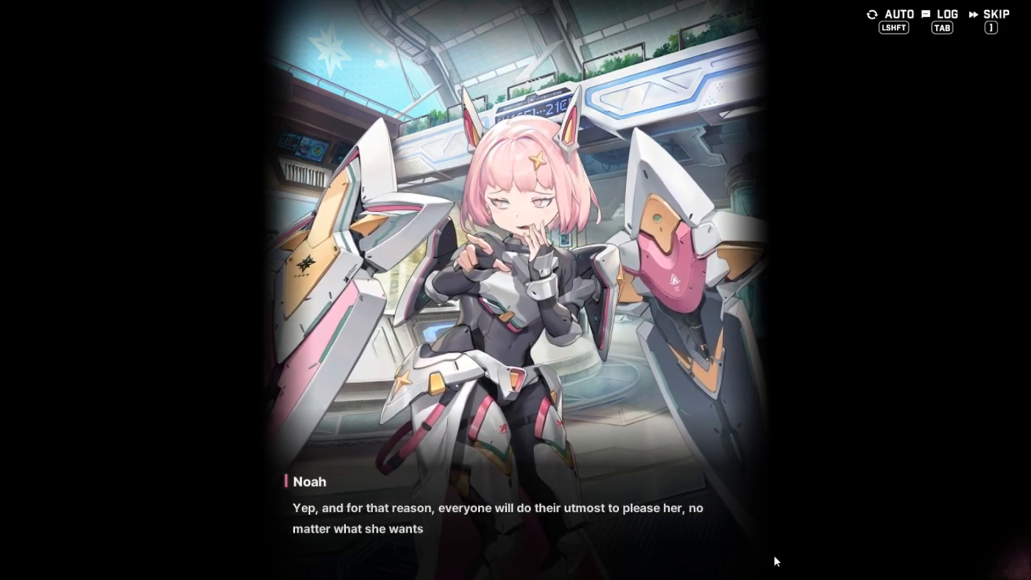
pyautogui.click(776, 561)
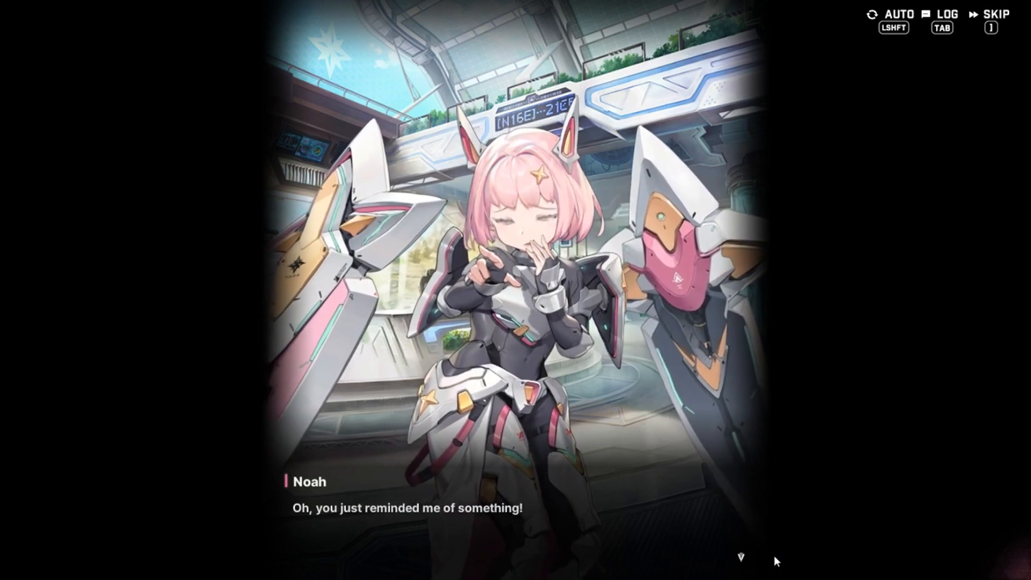
pyautogui.click(776, 560)
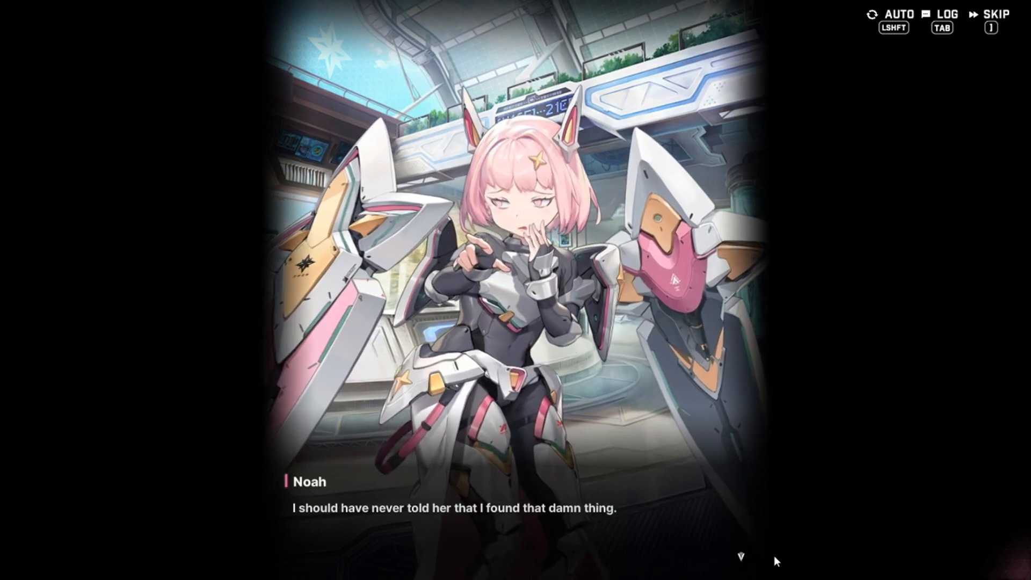
pyautogui.click(776, 561)
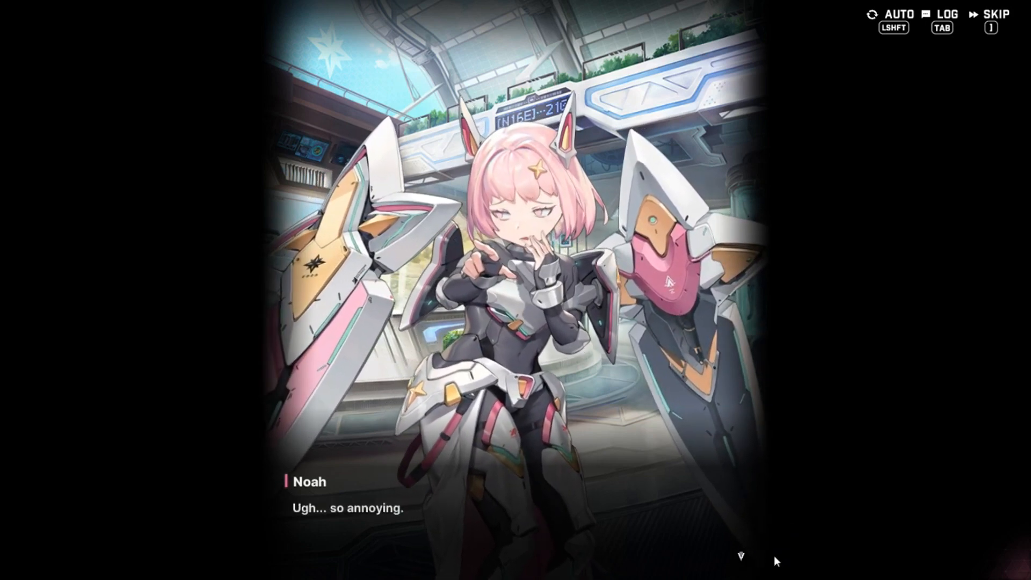
pyautogui.click(776, 560)
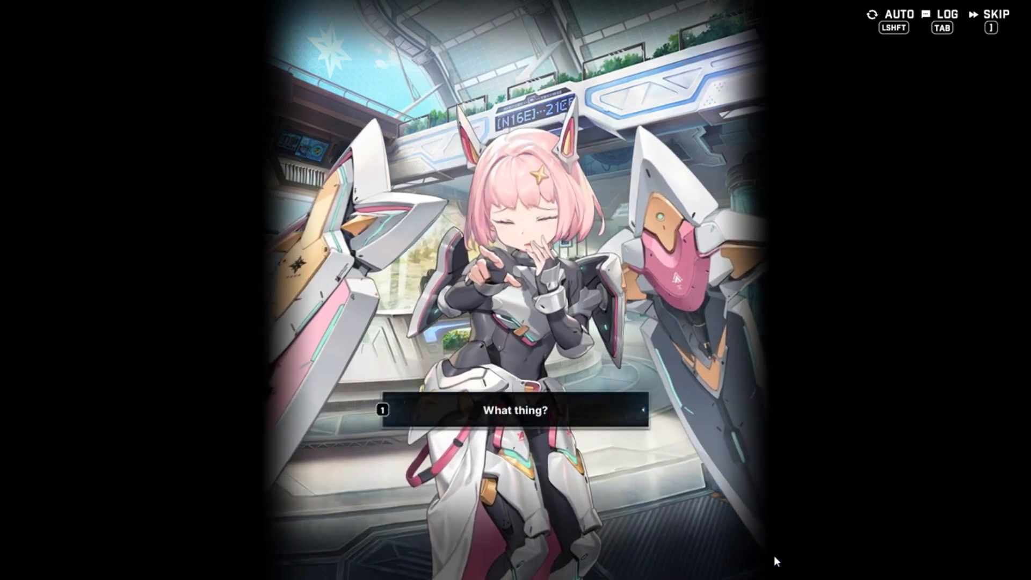
# Reply 'What thing?' and hear Noah's radio-tower story until the 'Why don't you go back...' choice shows
pyautogui.click(776, 560)
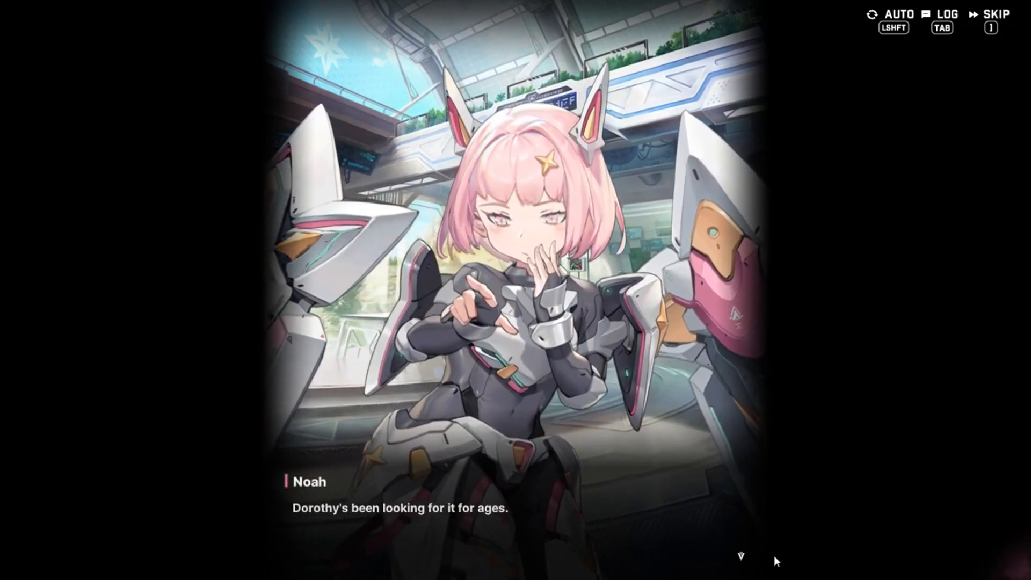
pyautogui.click(775, 560)
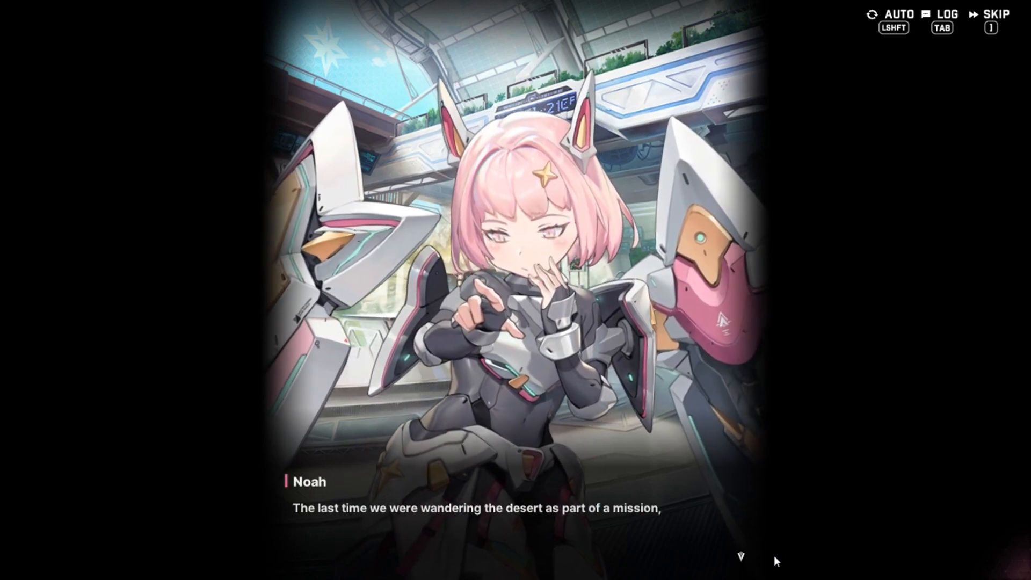
pyautogui.click(776, 560)
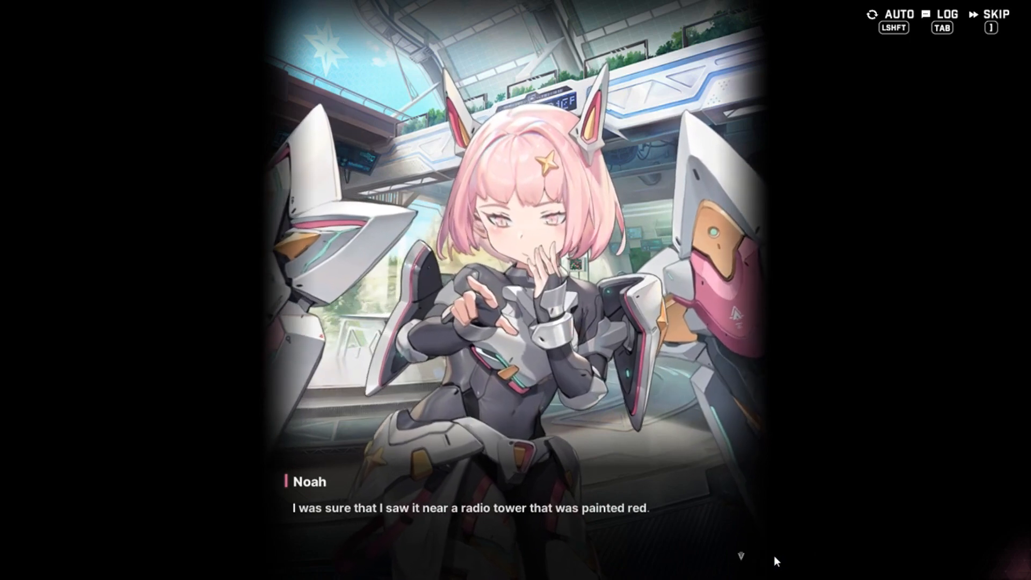
pyautogui.click(775, 560)
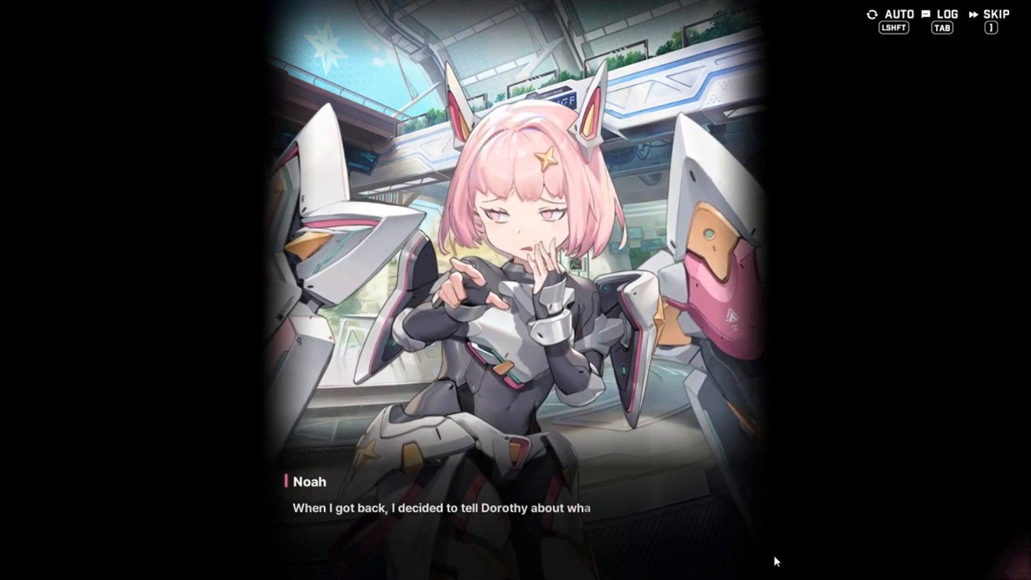
pyautogui.click(776, 561)
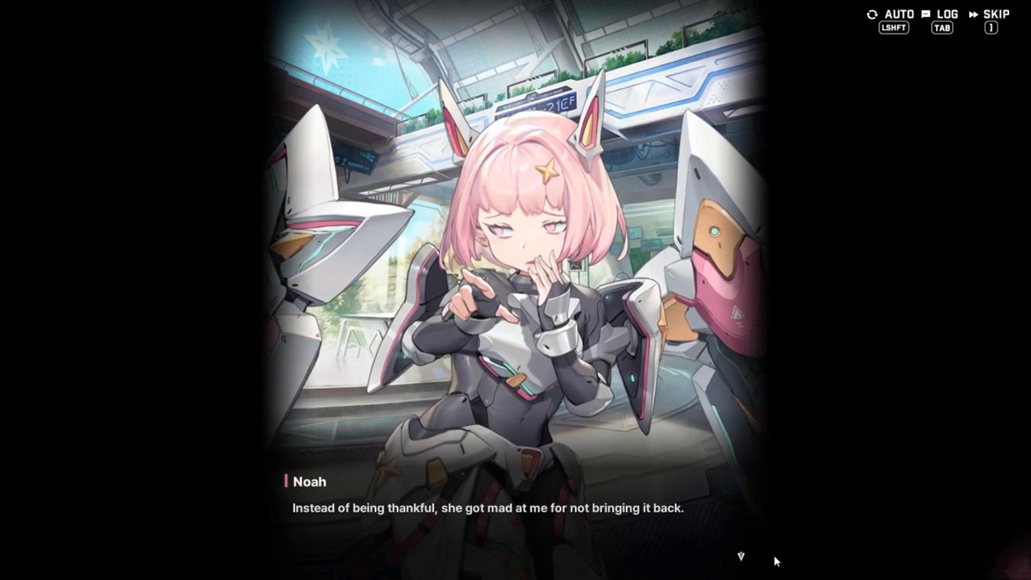
pyautogui.click(775, 561)
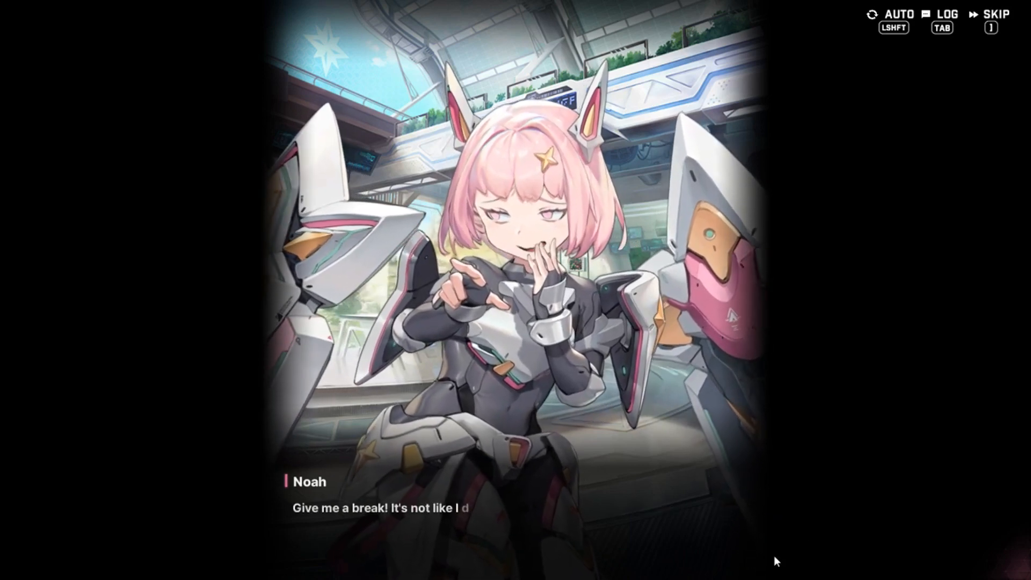
pyautogui.click(775, 561)
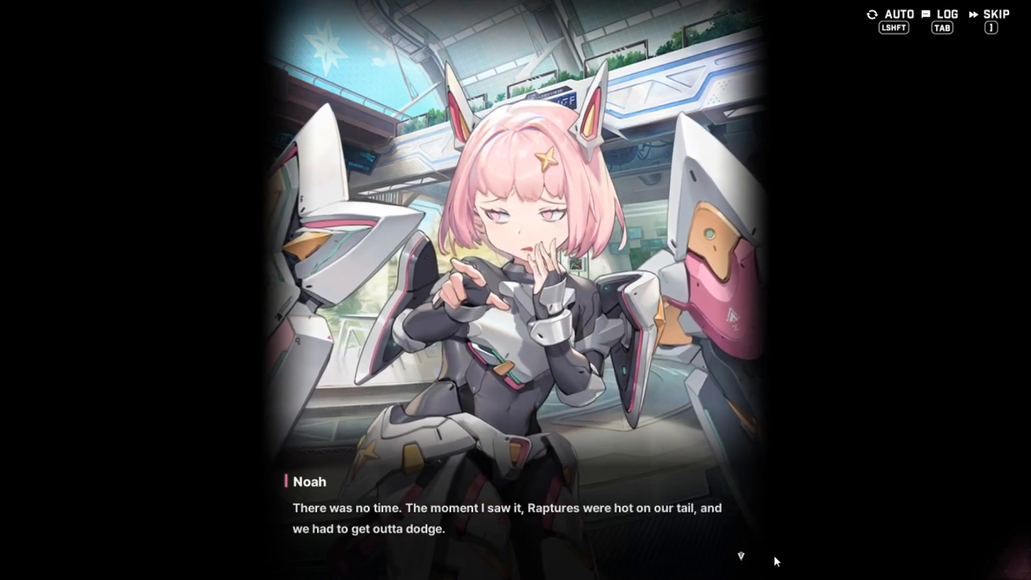
pyautogui.click(774, 555)
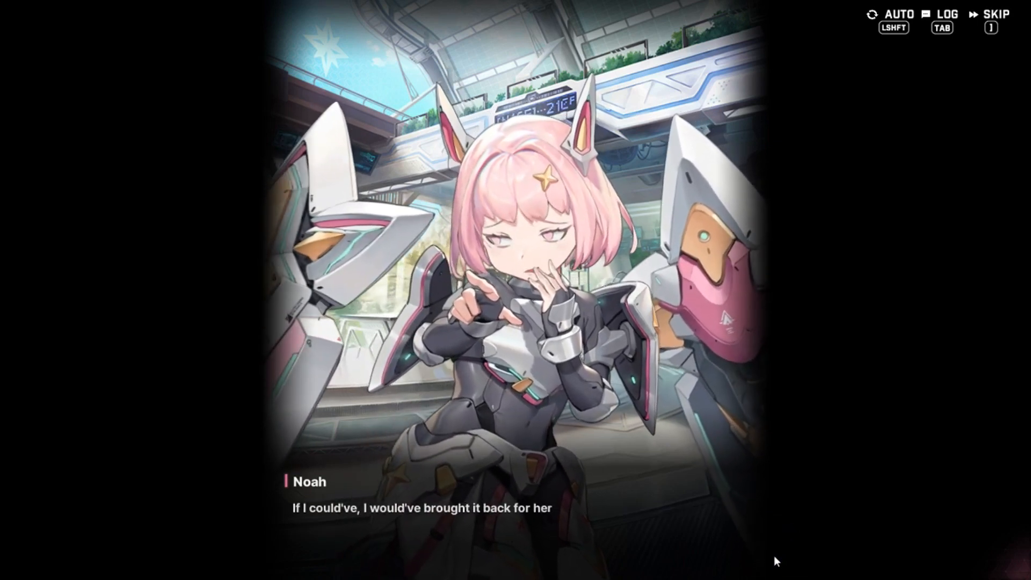
pyautogui.click(775, 561)
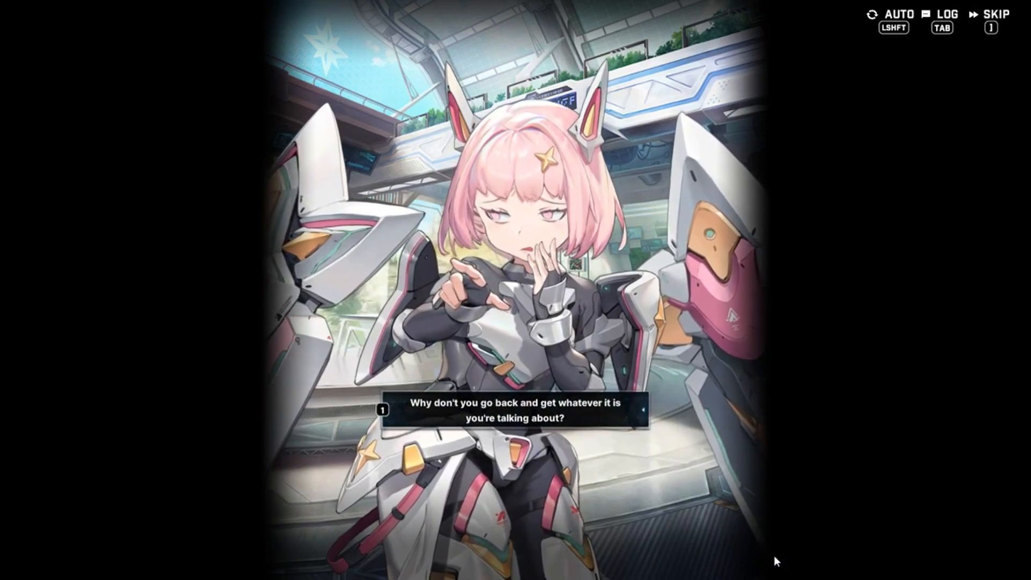
# Pick 'Why don't you go back...' and hear Noah admit she couldn't find the spot again
pyautogui.press('1')
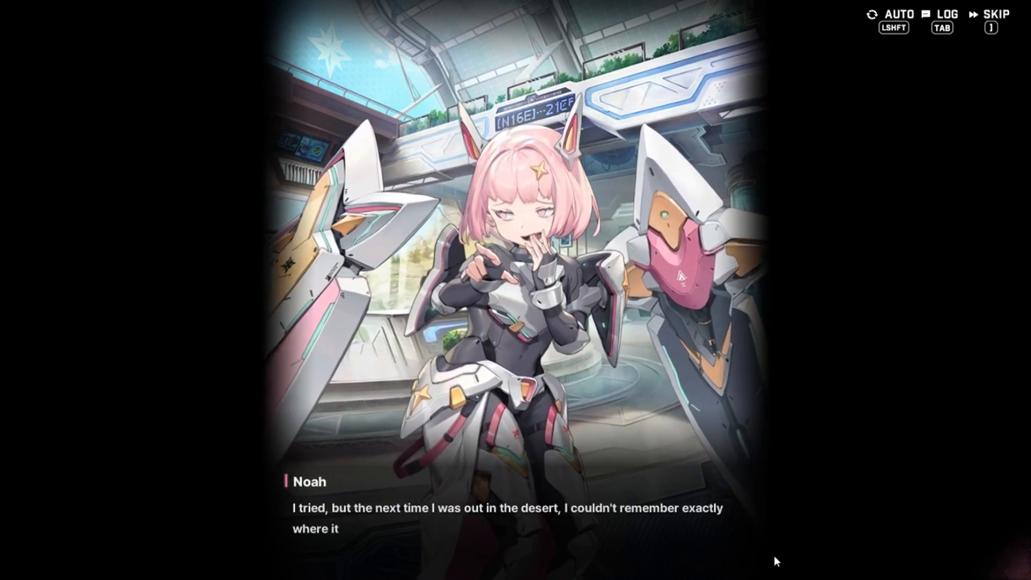
pyautogui.click(776, 560)
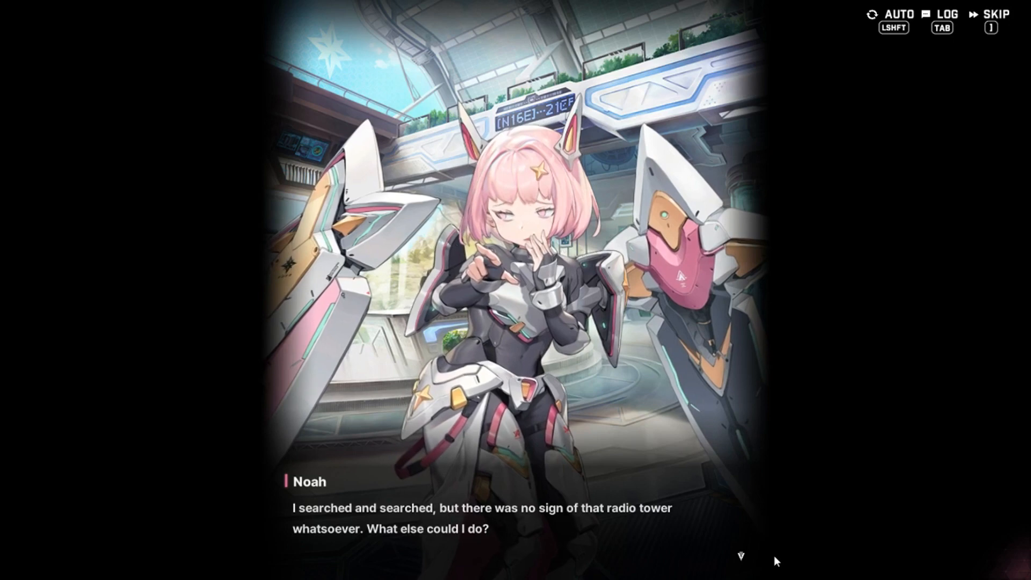
pyautogui.click(773, 555)
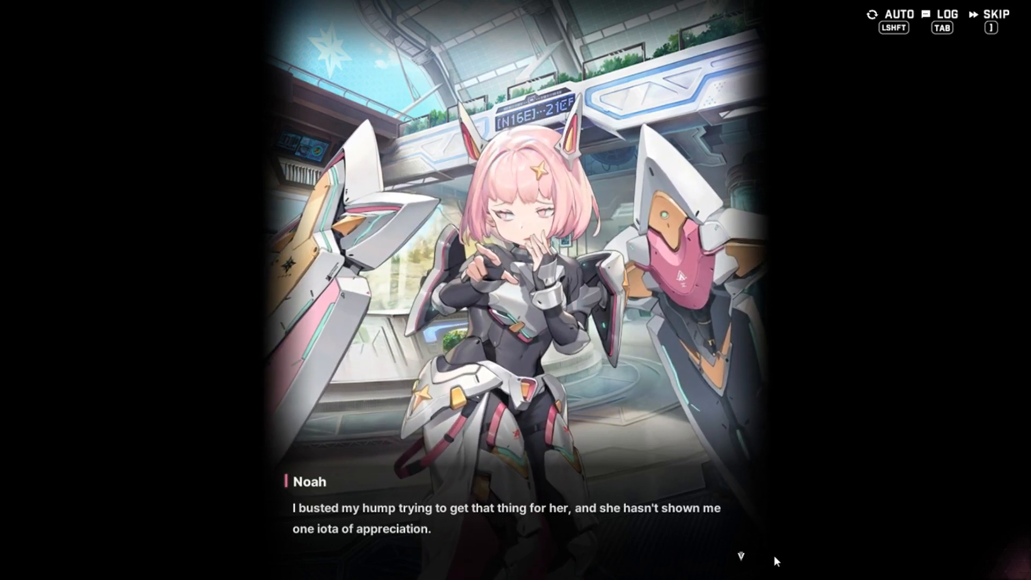
pyautogui.click(774, 555)
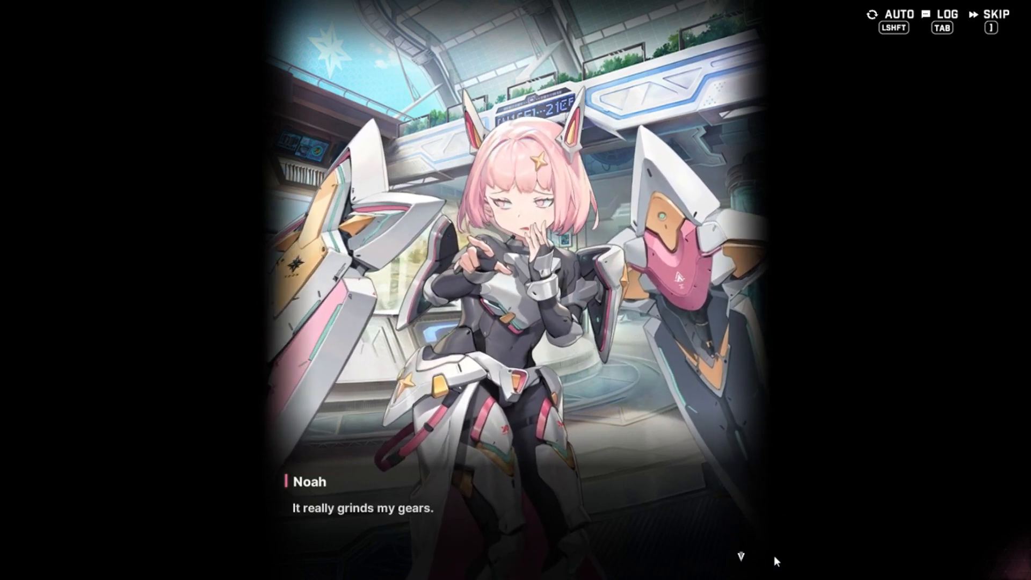
pyautogui.click(774, 555)
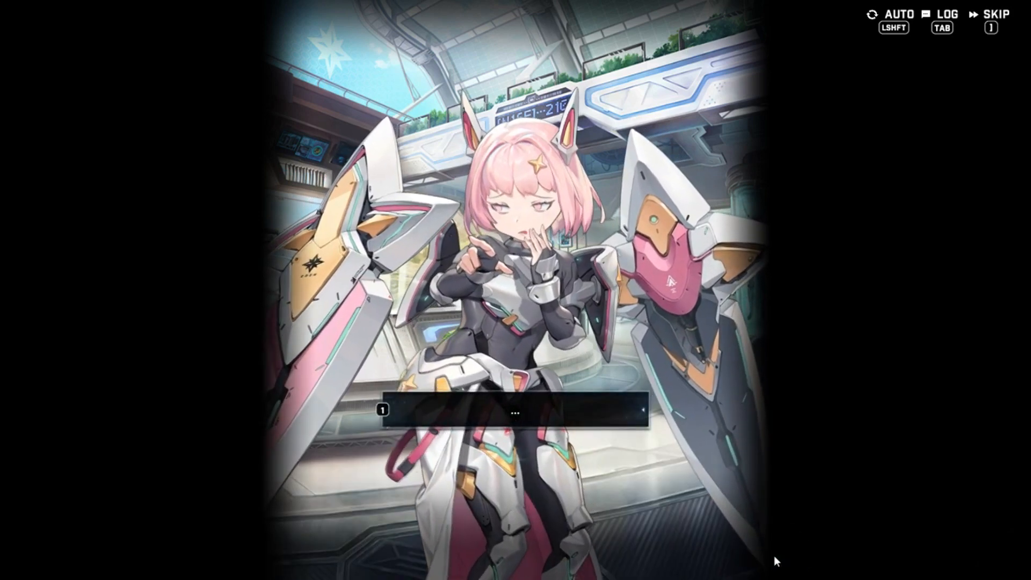
# Give the silent '...' reply and hear Noah complain about Dorothy
pyautogui.click(776, 560)
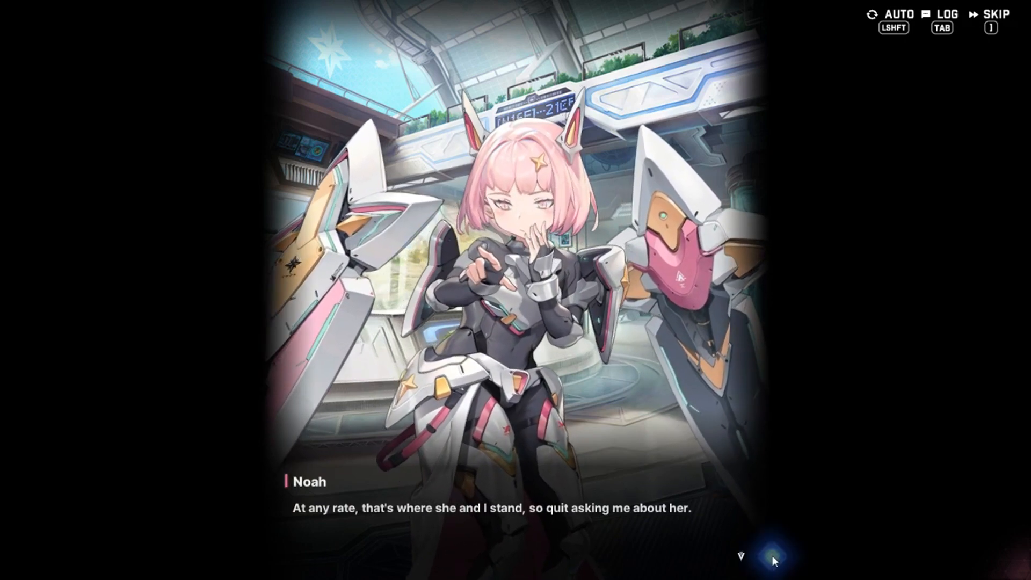
pyautogui.click(774, 560)
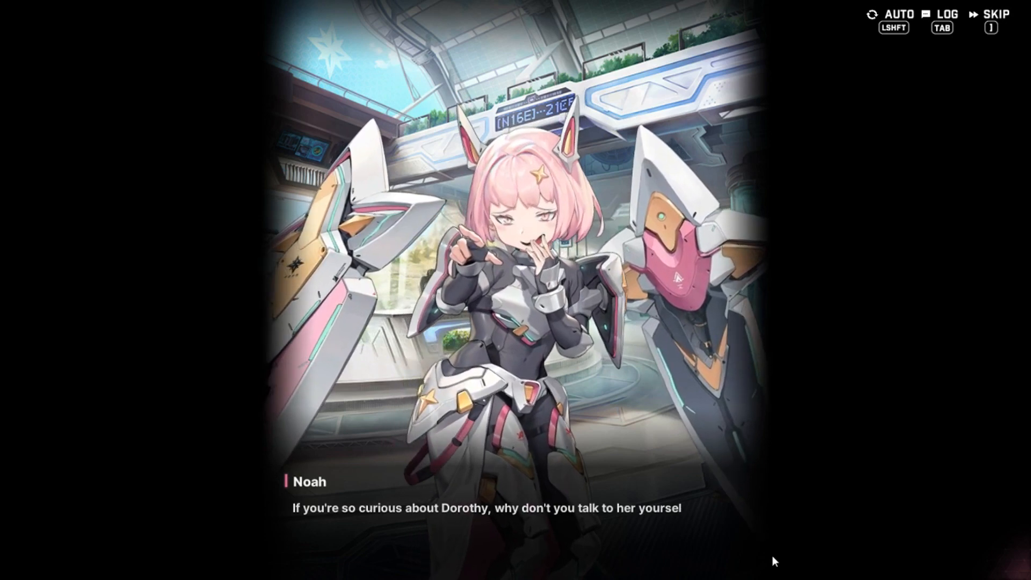
pyautogui.click(774, 560)
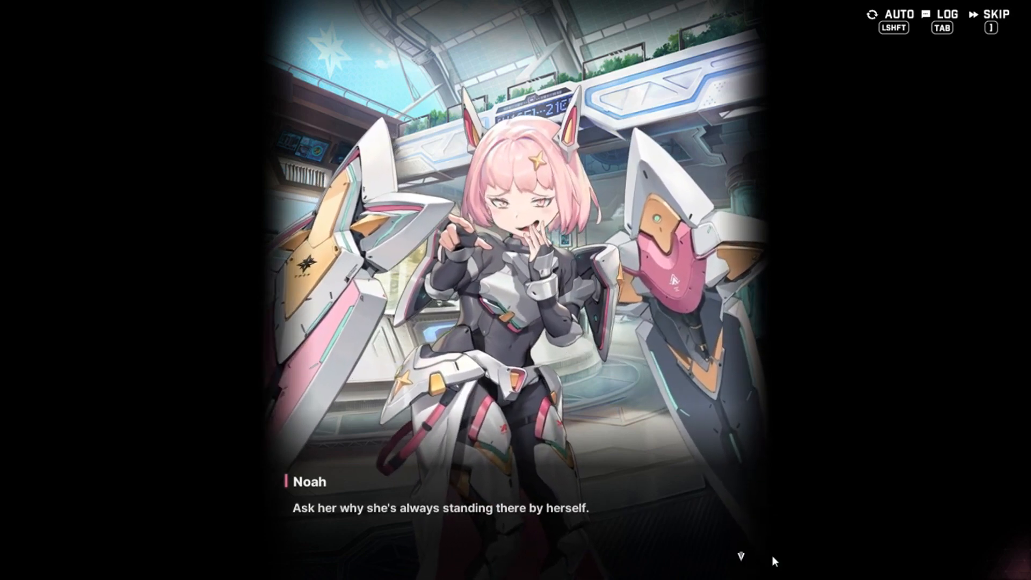
pyautogui.click(774, 561)
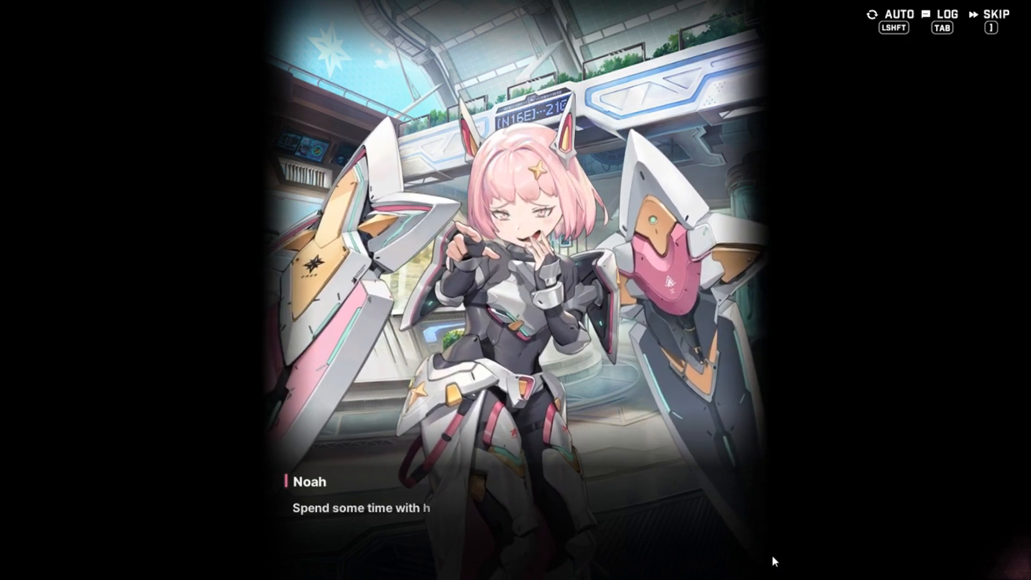
# Let Noah leave and choose 'Spend some time with her...' to move to the courtyard scene
pyautogui.click(775, 560)
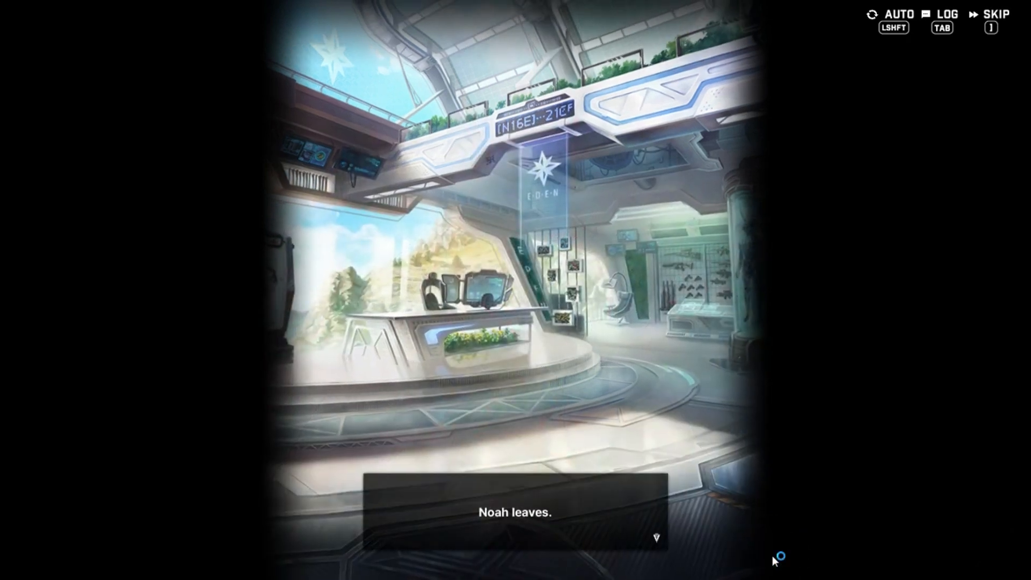
pyautogui.click(774, 560)
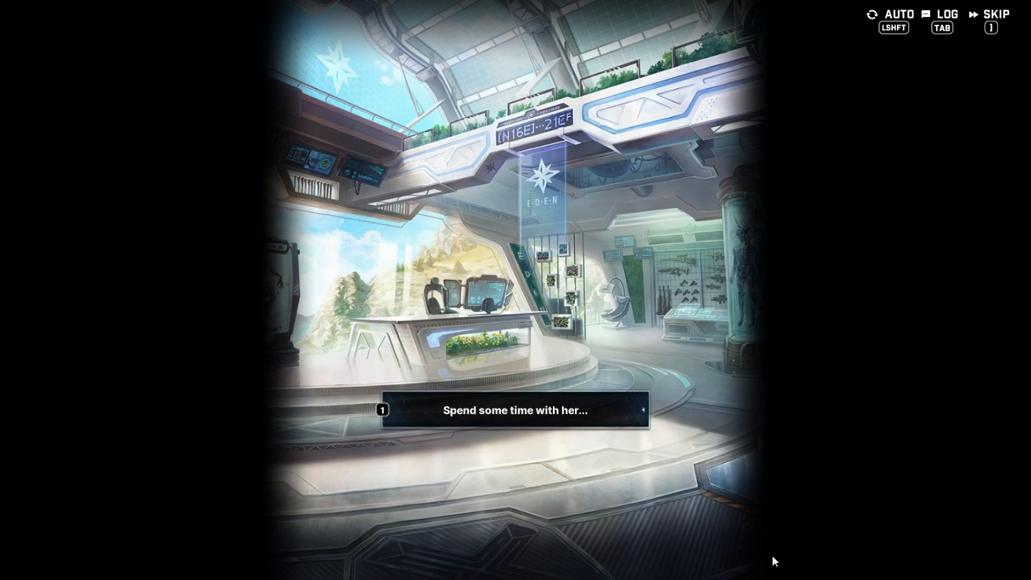
pyautogui.press('1')
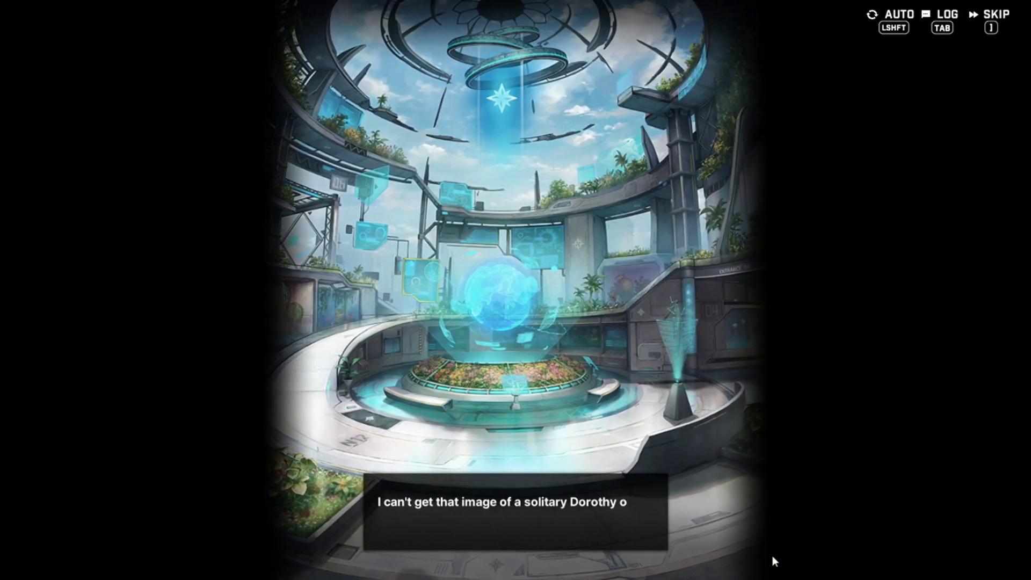
# Ask Dorothy 'What are you looking at?', then the day after ask for the apple behind her
pyautogui.click(774, 561)
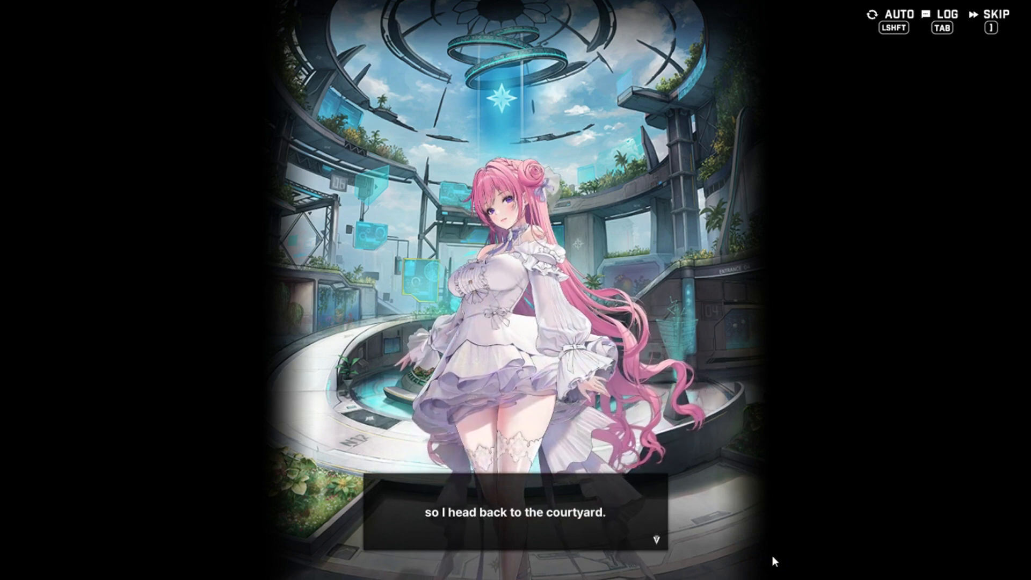
pyautogui.click(774, 561)
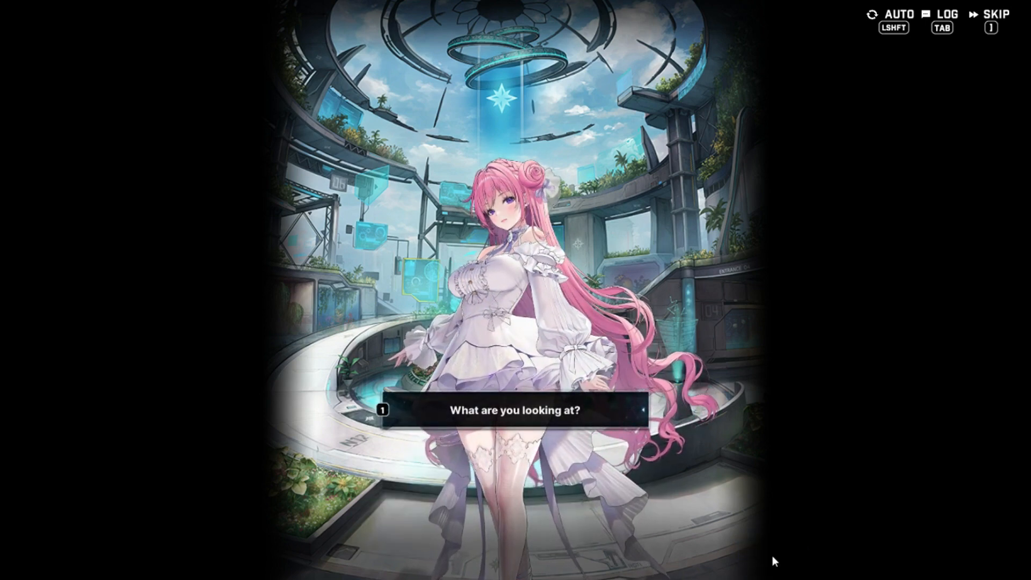
pyautogui.press('1')
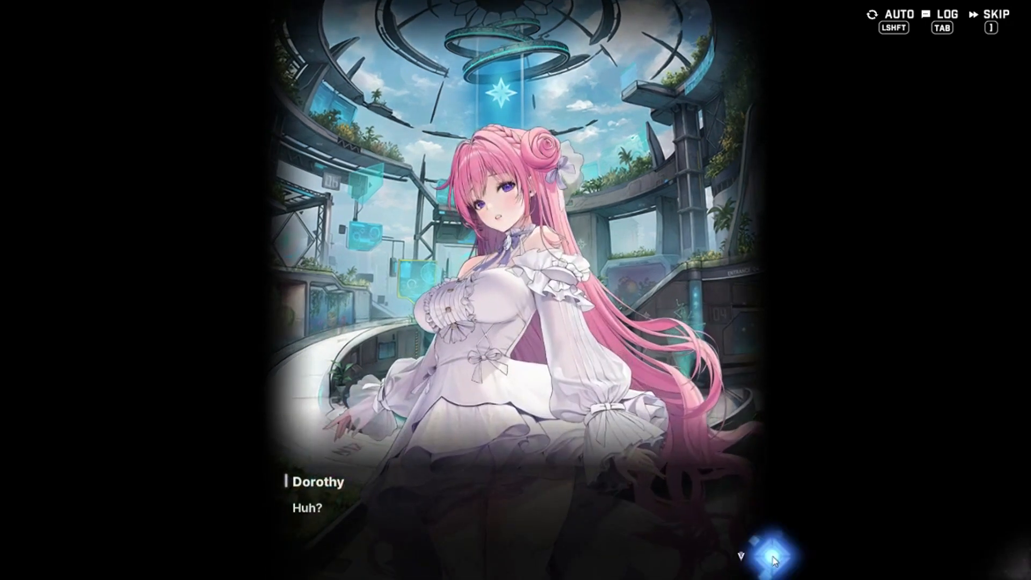
pyautogui.click(774, 561)
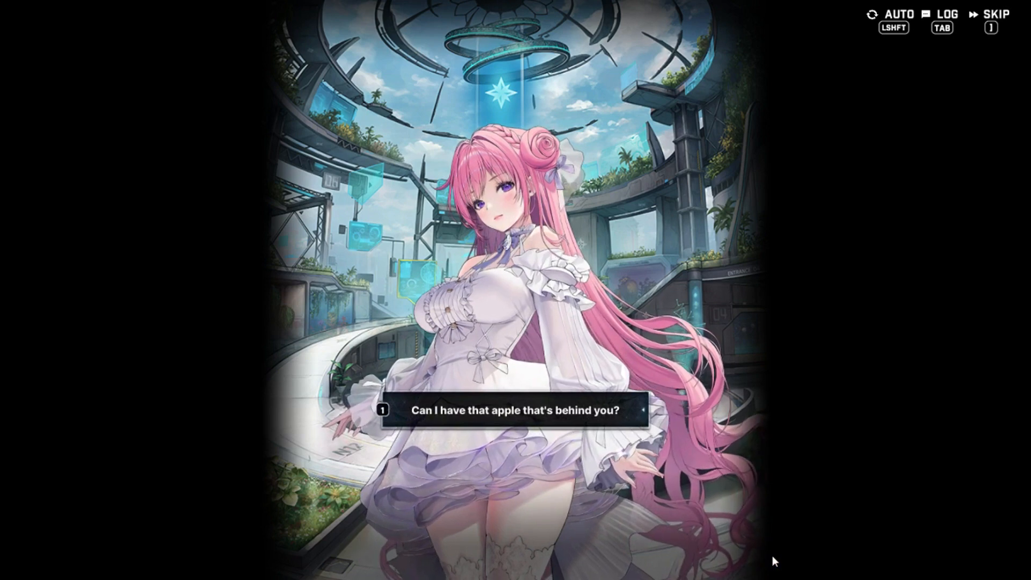
pyautogui.click(773, 561)
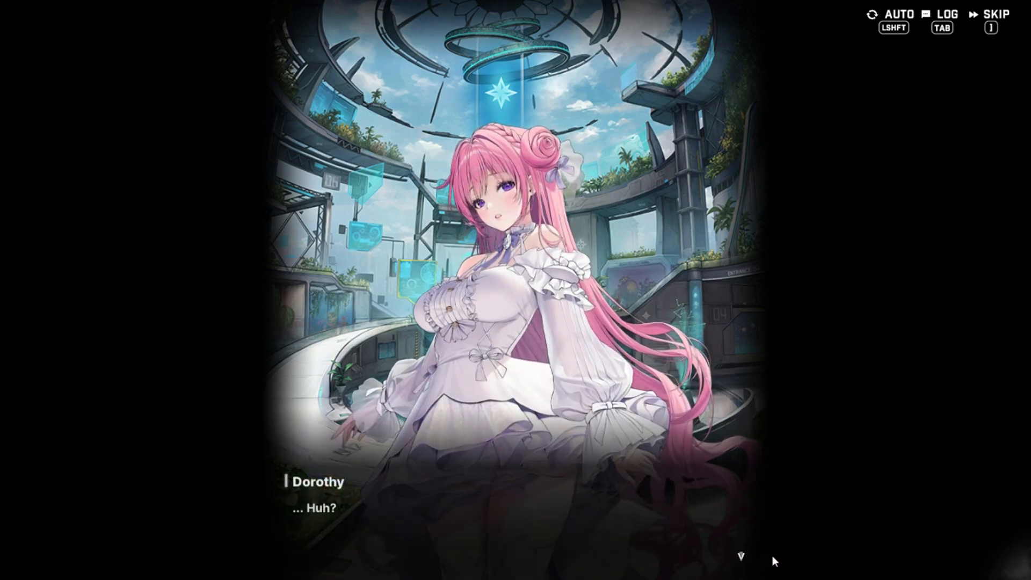
pyautogui.click(774, 560)
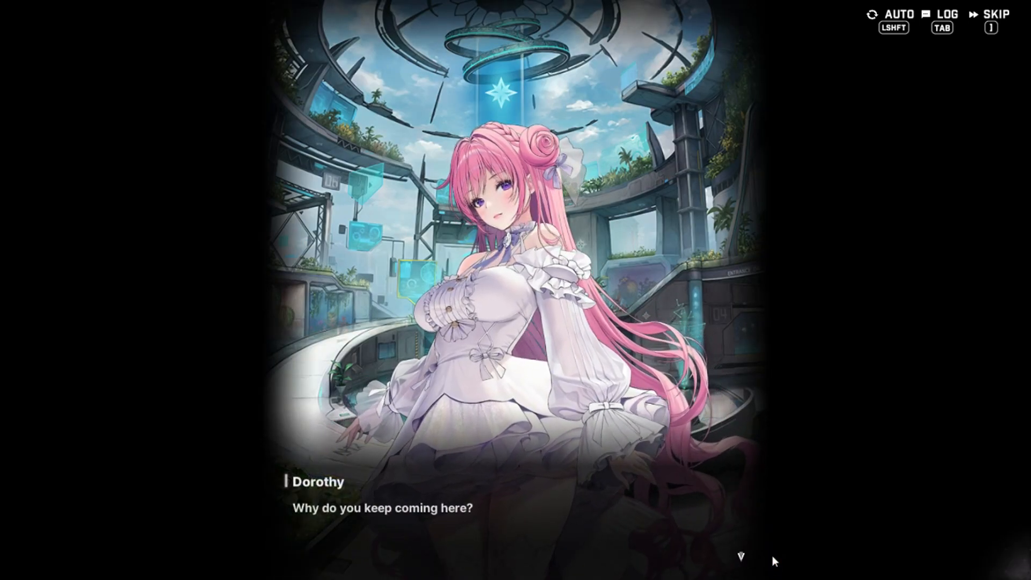
# Answer 'Because you look cold.' and hear Dorothy's reaction
pyautogui.click(774, 561)
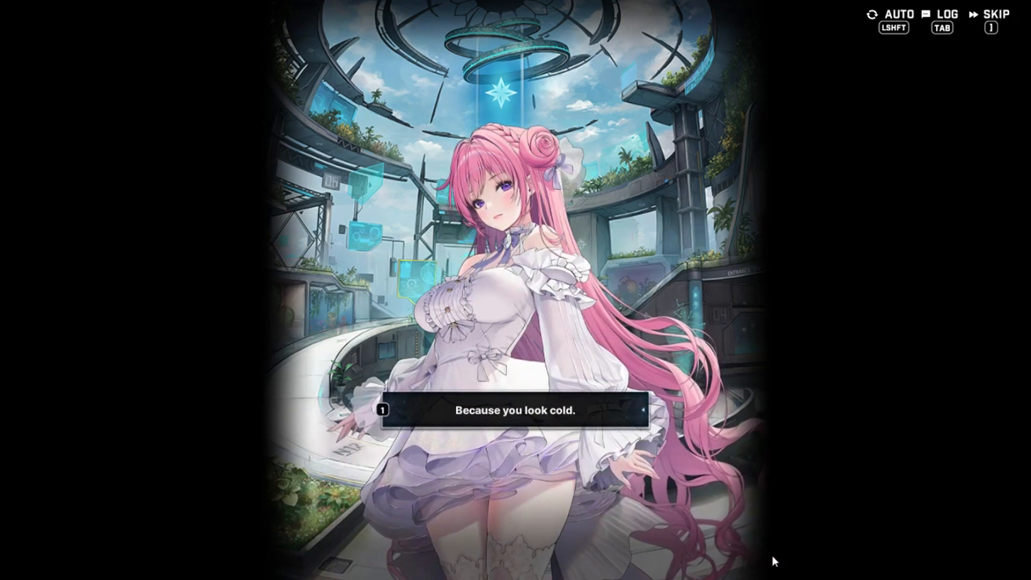
pyautogui.click(774, 560)
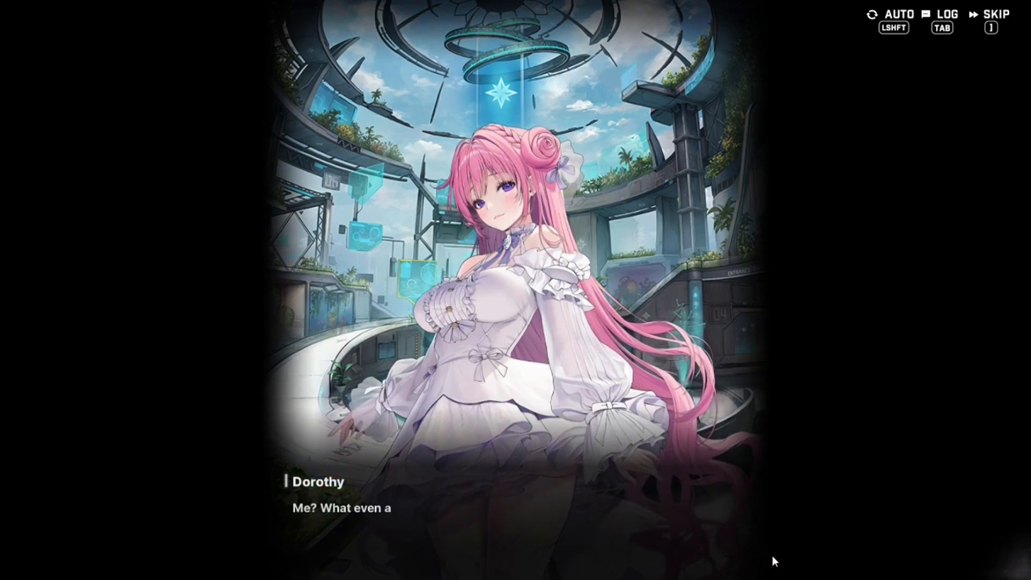
pyautogui.click(774, 561)
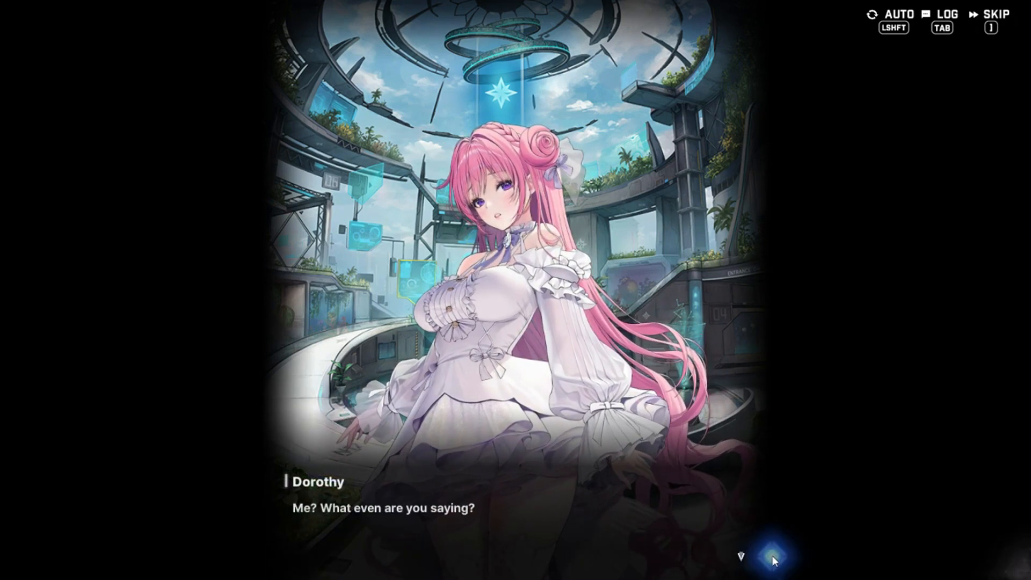
pyautogui.click(773, 561)
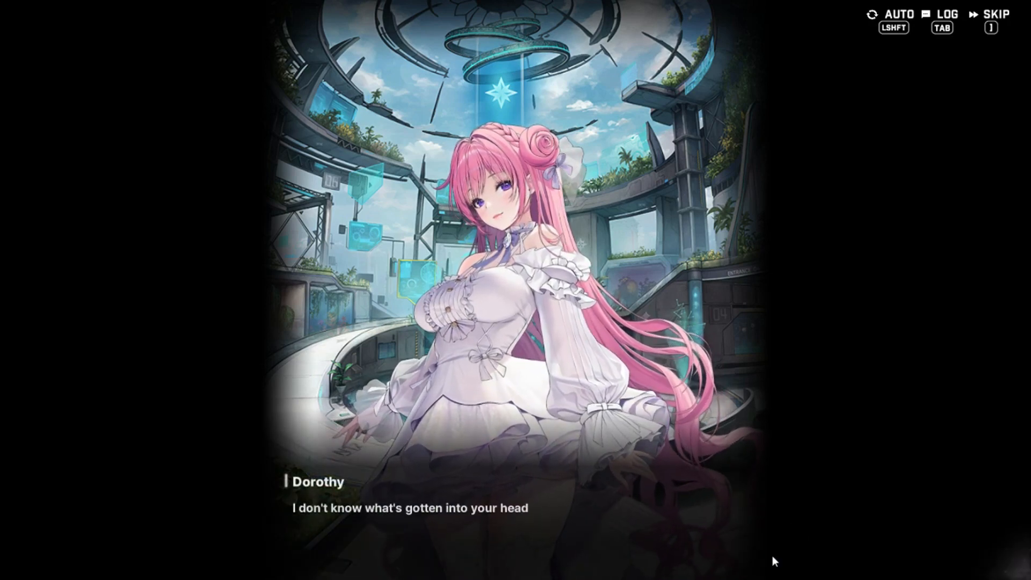
pyautogui.click(774, 561)
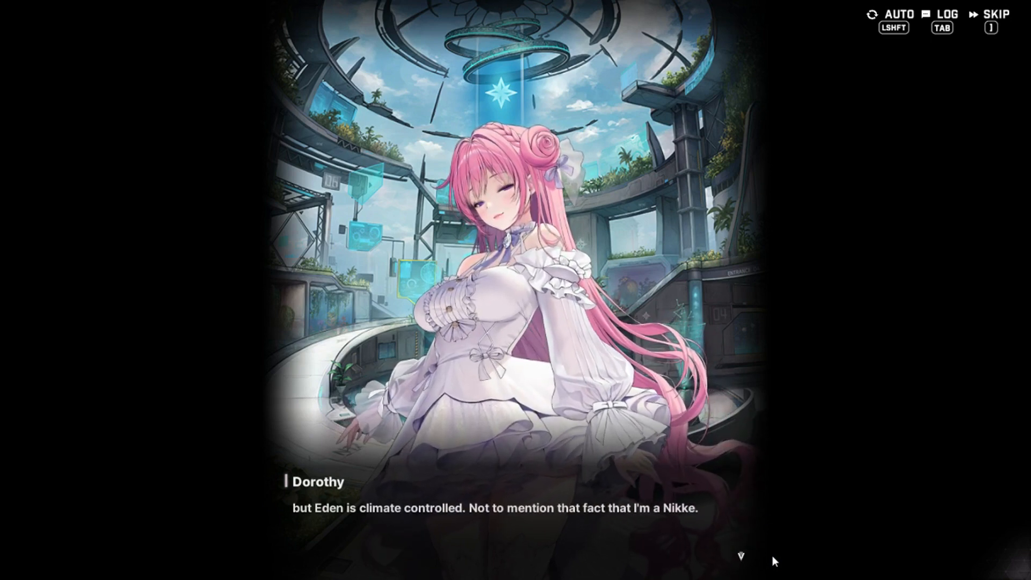
pyautogui.click(774, 561)
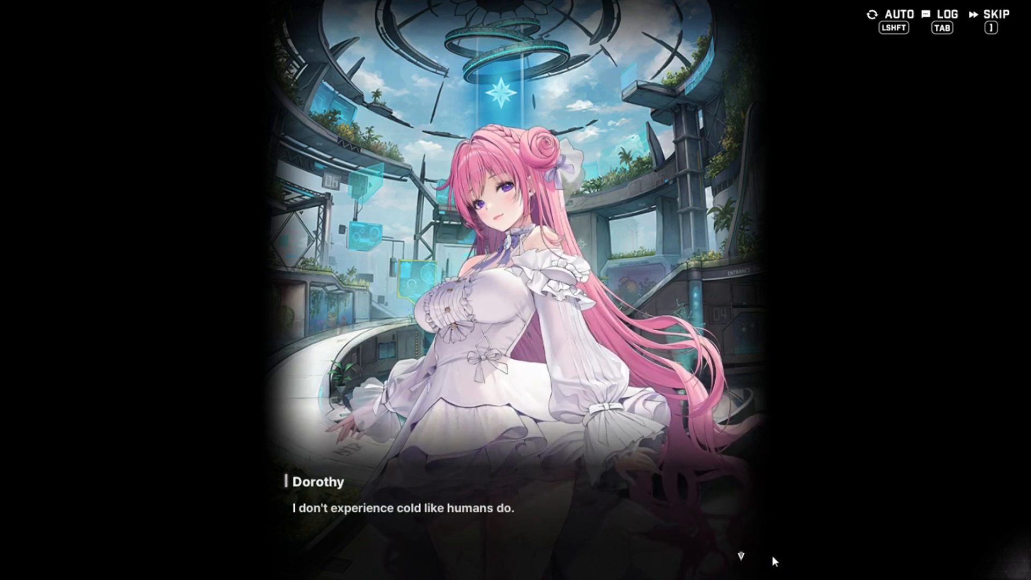
# Clarify 'I meant that you look lonely.' and answer 'Yes.' when she asks about the daily visits
pyautogui.click(774, 561)
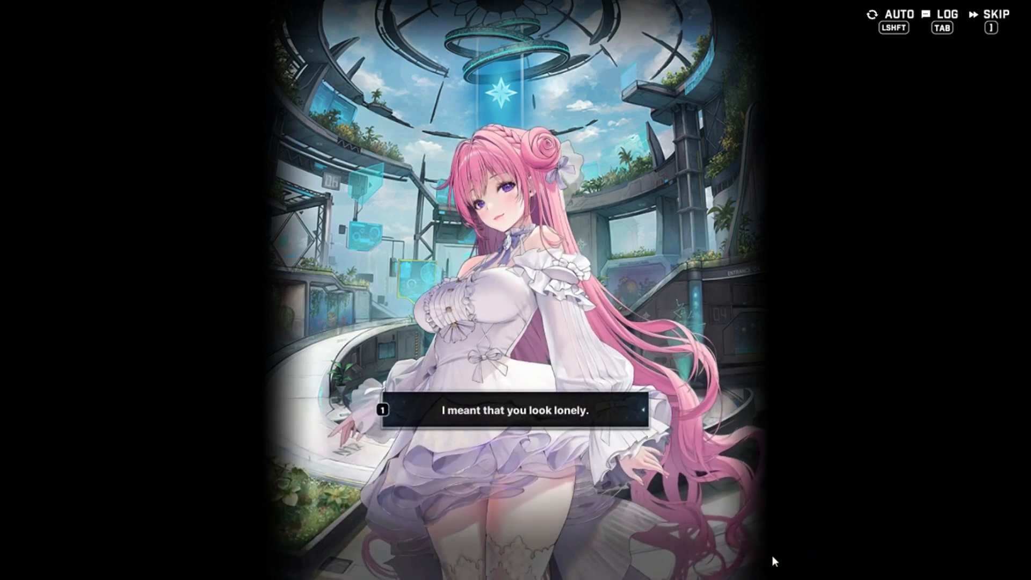
pyautogui.click(774, 561)
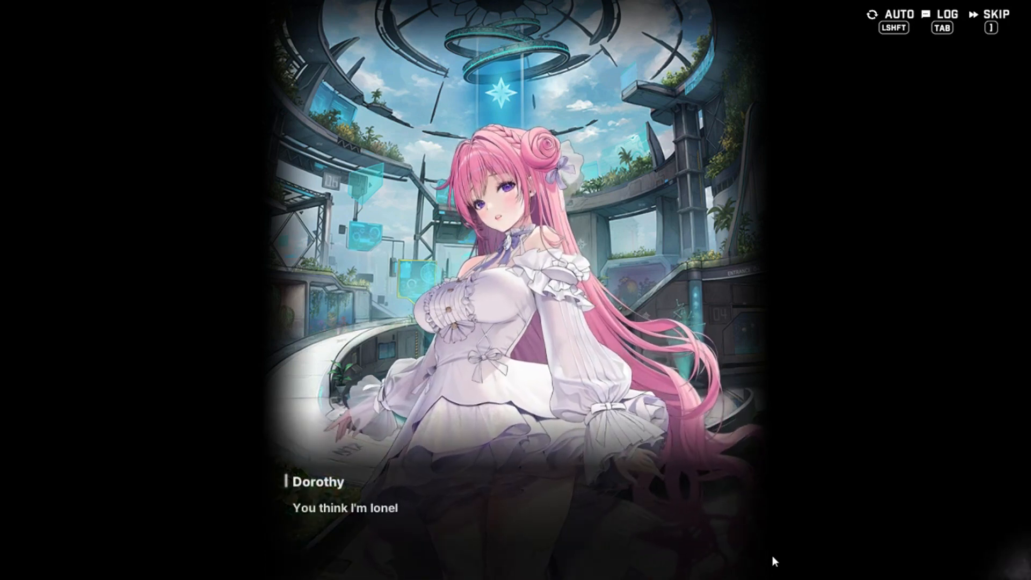
pyautogui.click(774, 561)
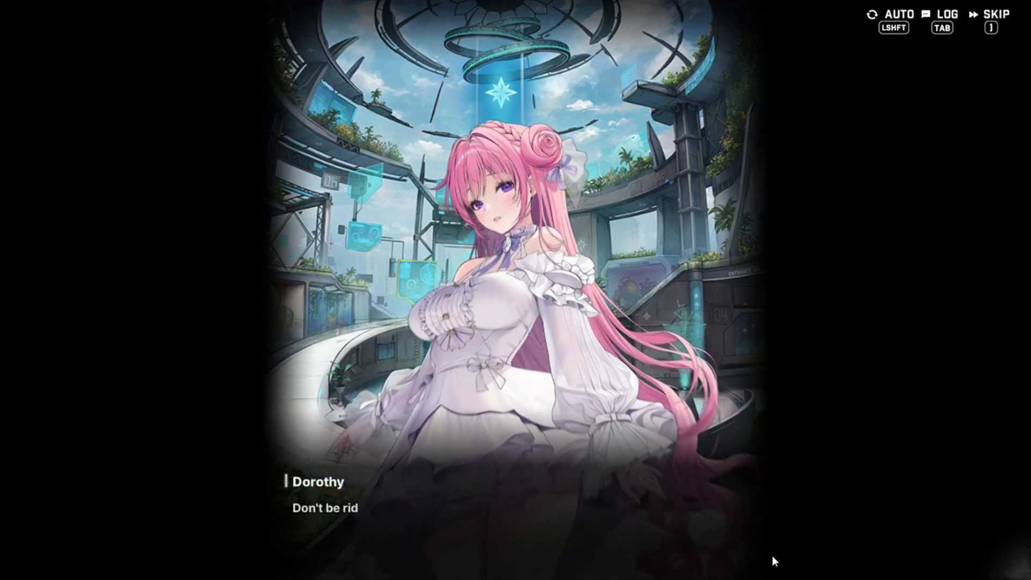
pyautogui.click(774, 561)
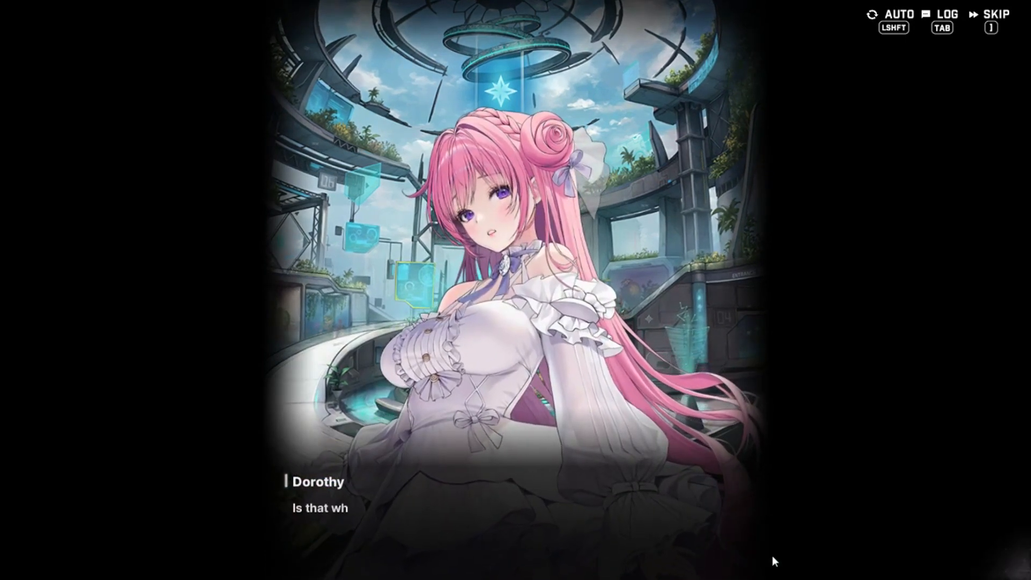
pyautogui.click(774, 561)
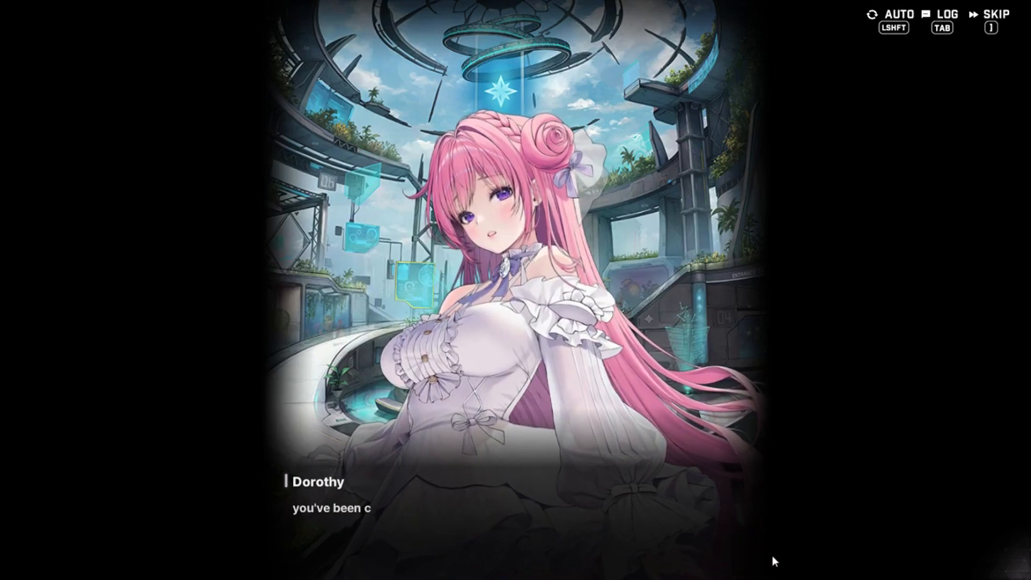
pyautogui.click(773, 561)
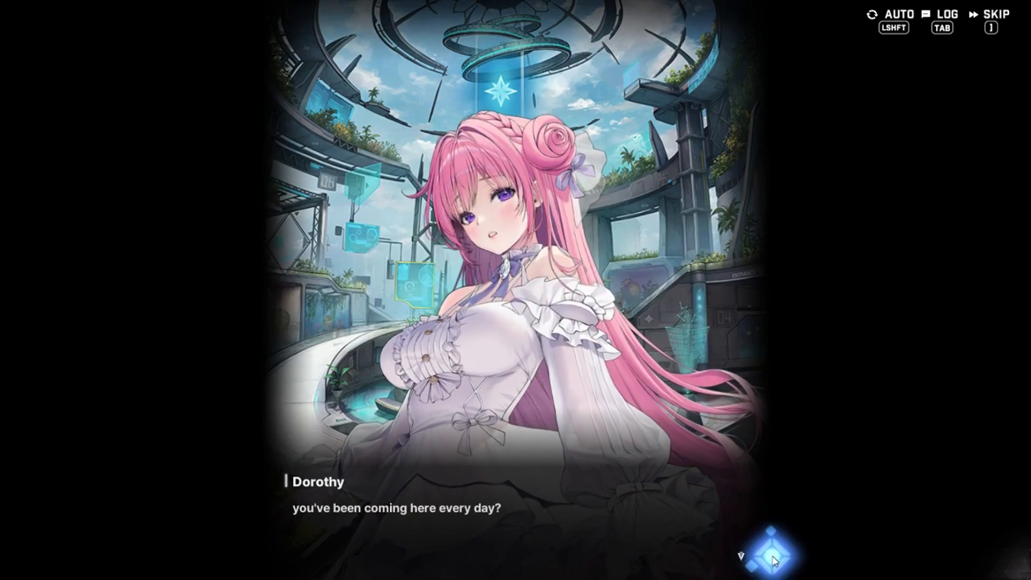
pyautogui.click(774, 561)
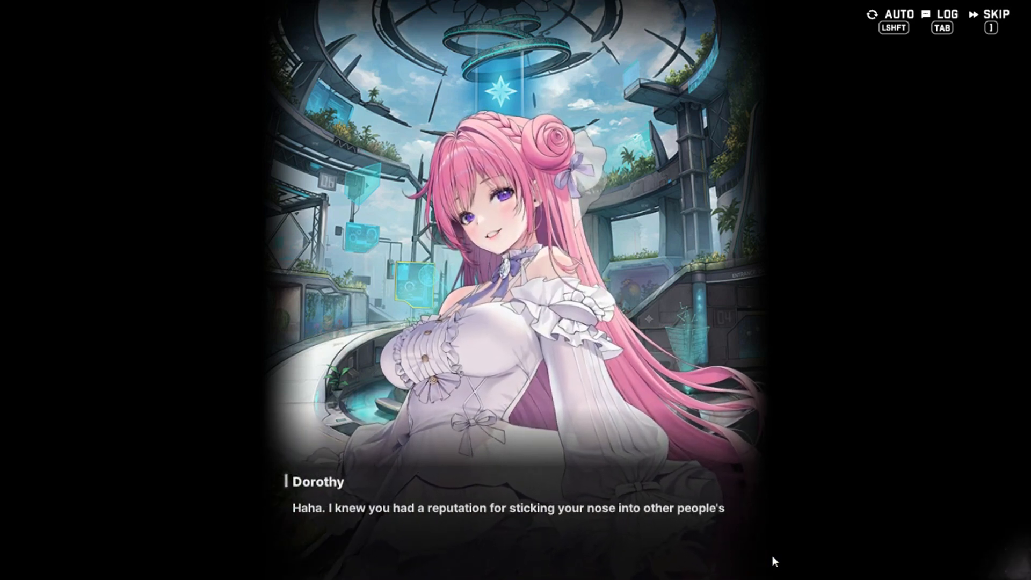
# Hear Dorothy laugh about your reputation for meddling
pyautogui.click(774, 560)
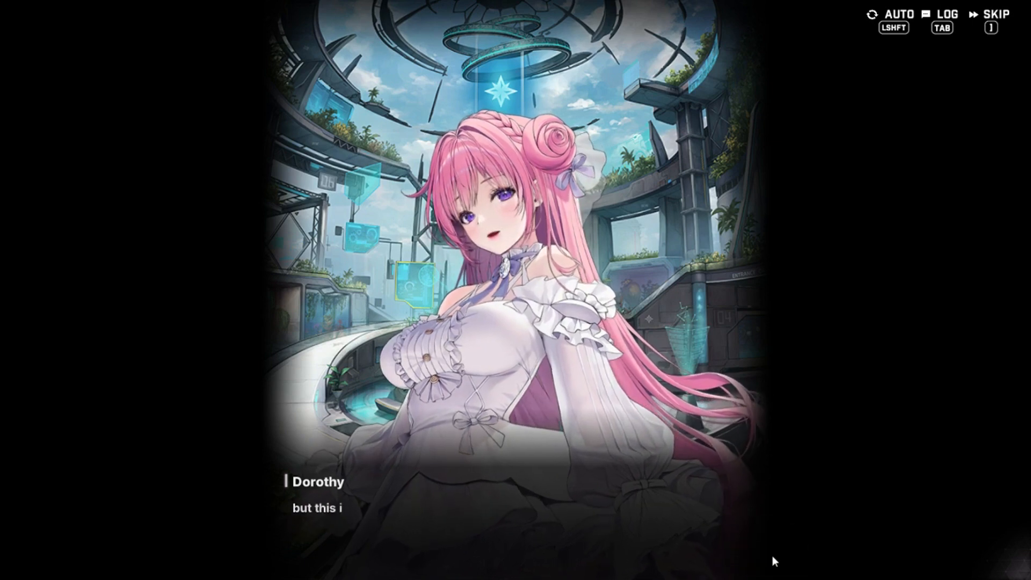
pyautogui.click(774, 560)
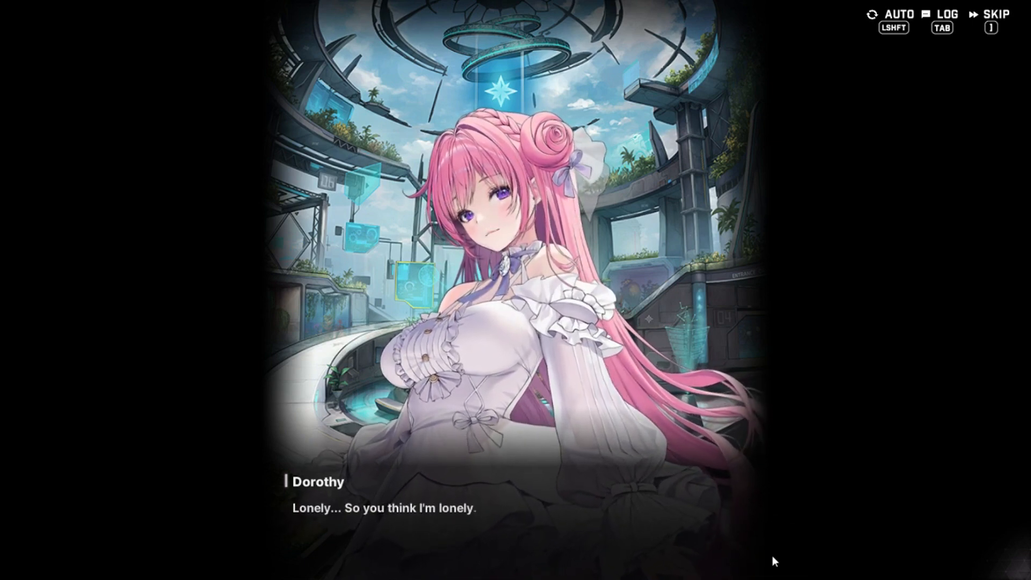
pyautogui.click(774, 561)
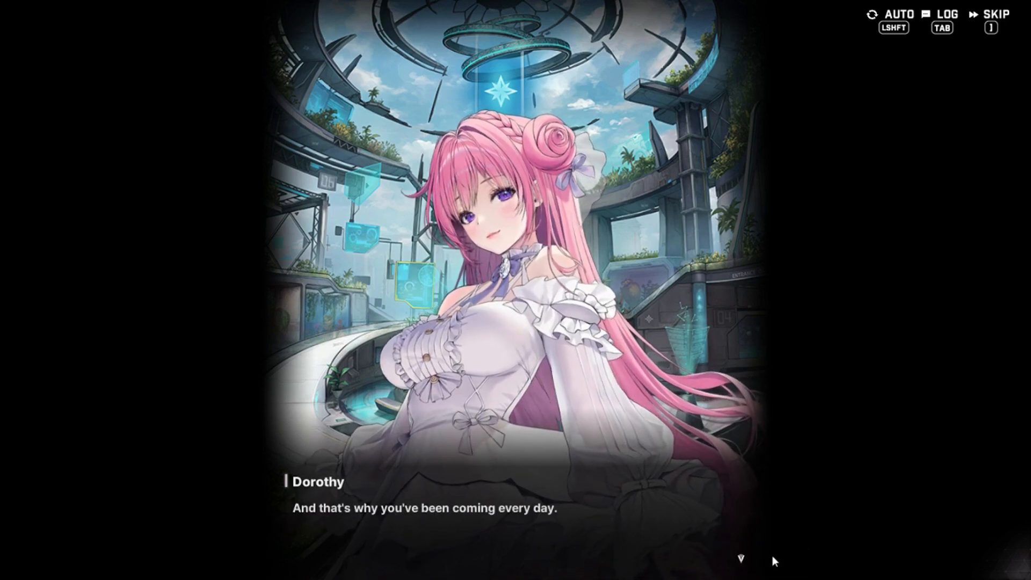
pyautogui.click(774, 561)
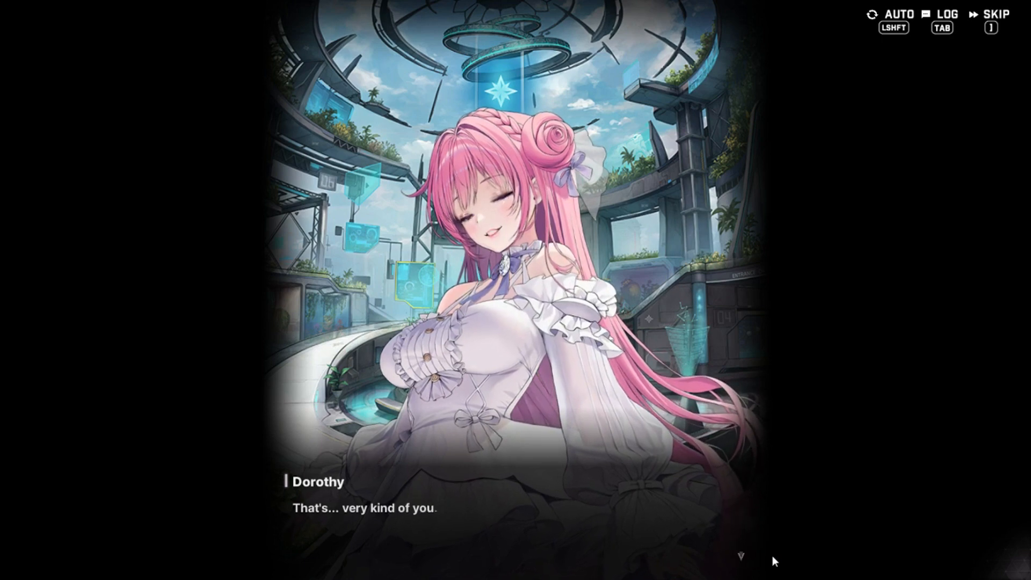
pyautogui.click(774, 561)
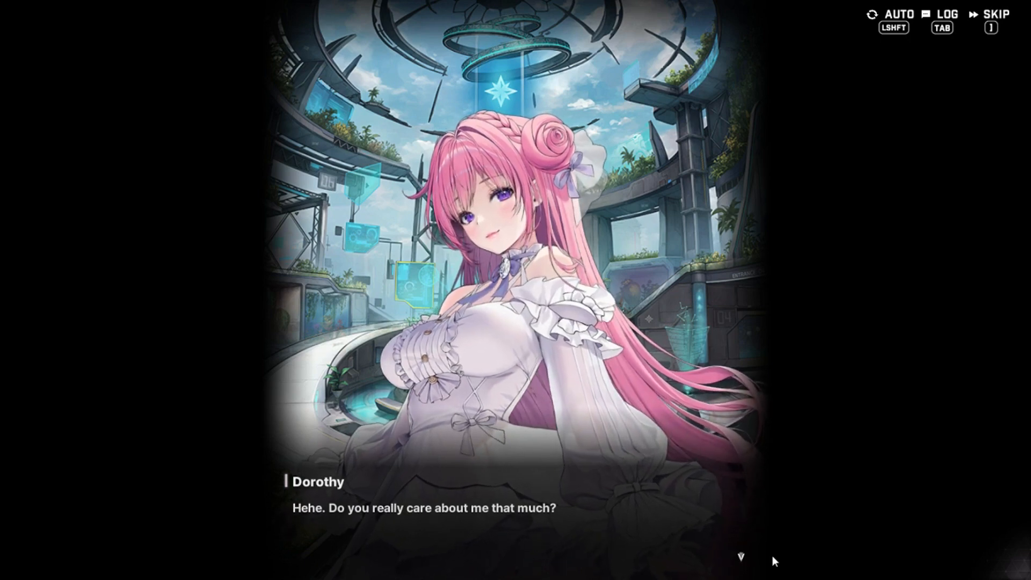
# Reply 'Of course.' that you really care, leading to her suggesting a walk
pyautogui.click(773, 560)
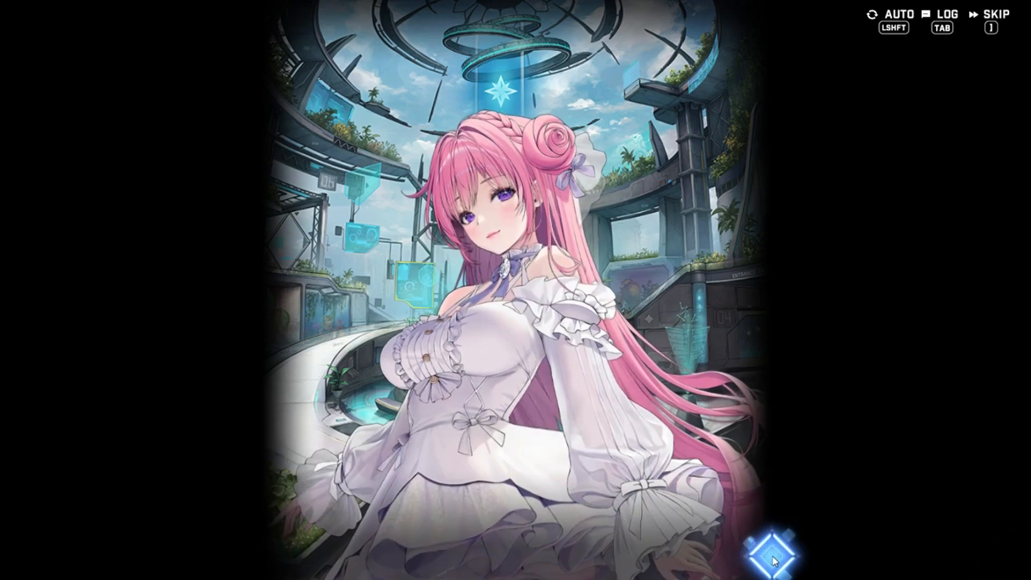
pyautogui.click(773, 561)
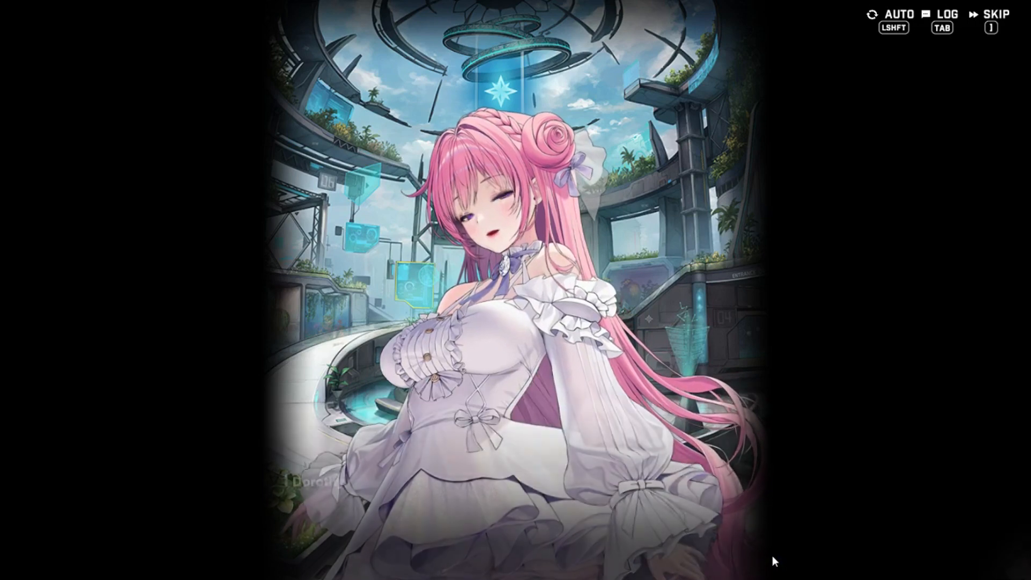
pyautogui.click(773, 559)
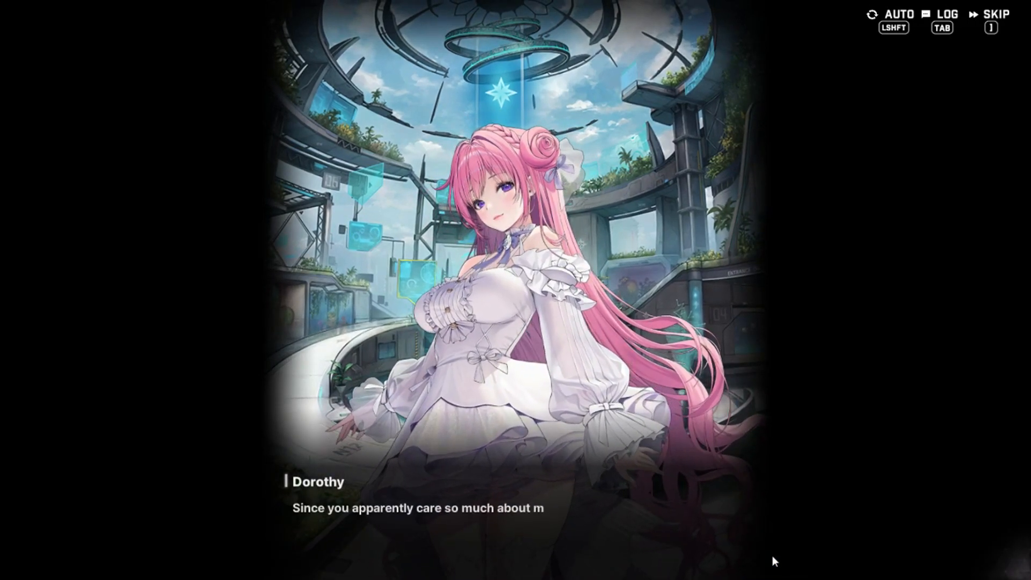
pyautogui.click(773, 560)
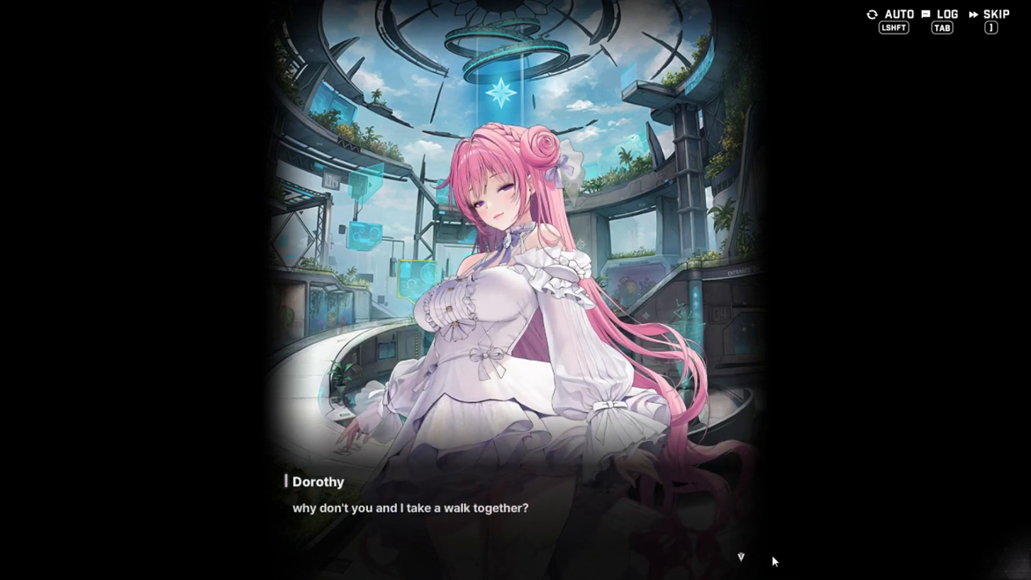
# Reply 'Right now?' and hear Dorothy insist on walking immediately
pyautogui.click(773, 560)
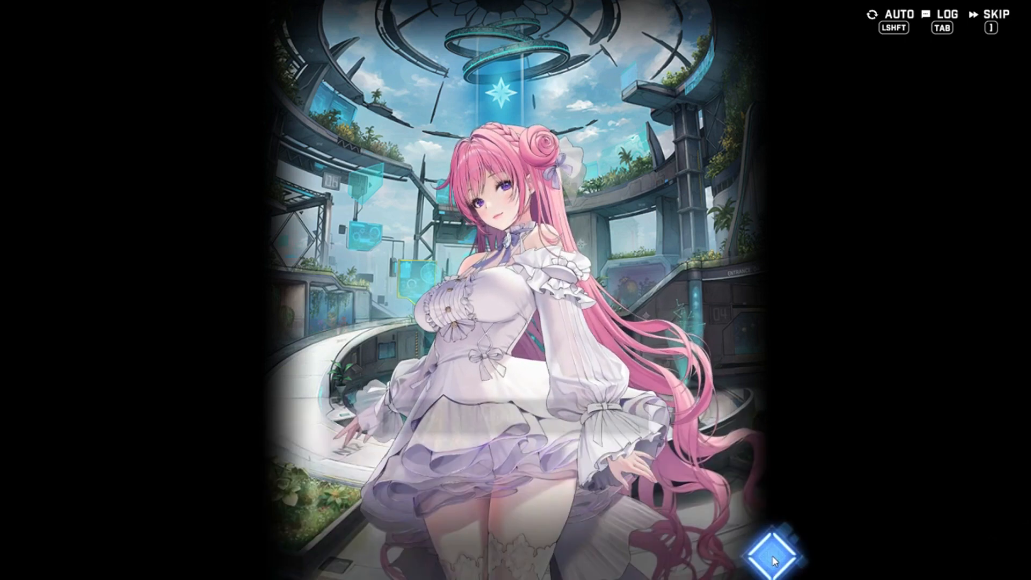
pyautogui.press('1')
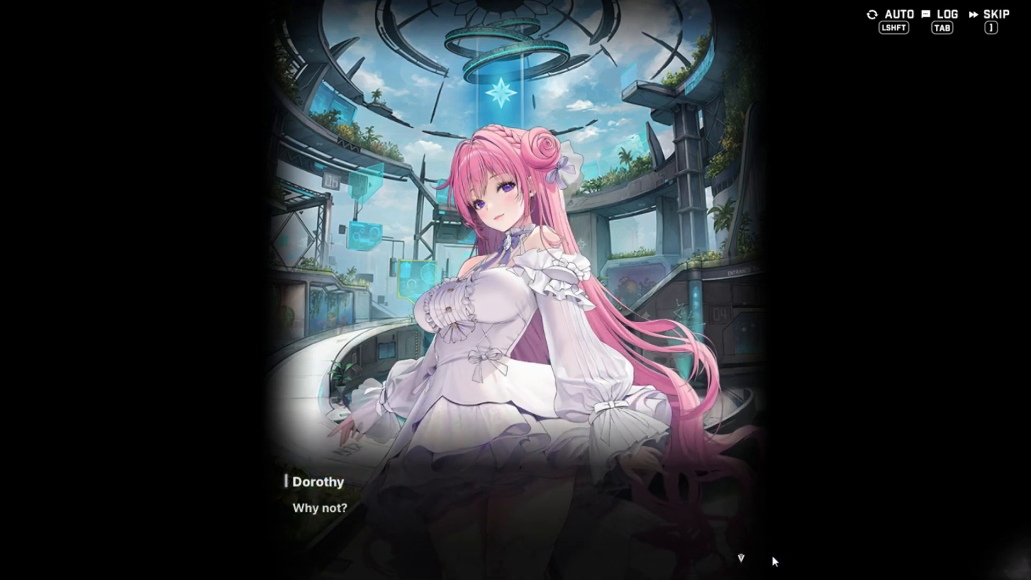
pyautogui.click(773, 561)
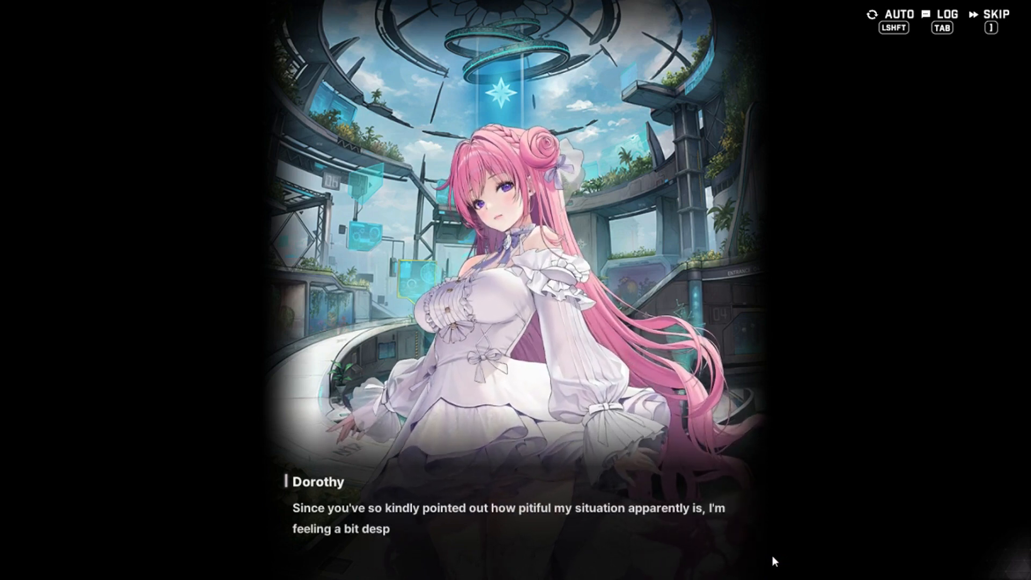
pyautogui.click(774, 561)
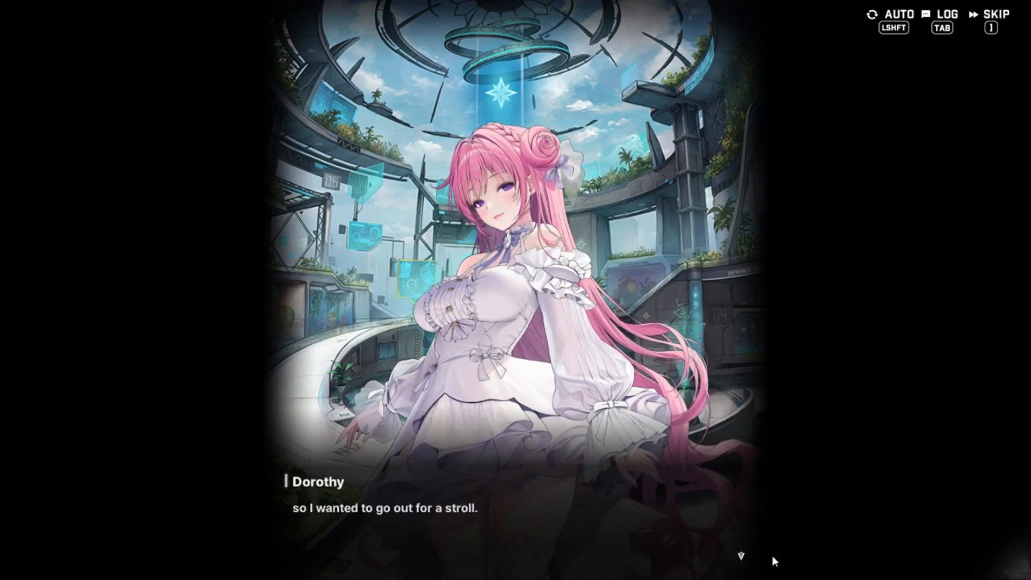
pyautogui.click(773, 560)
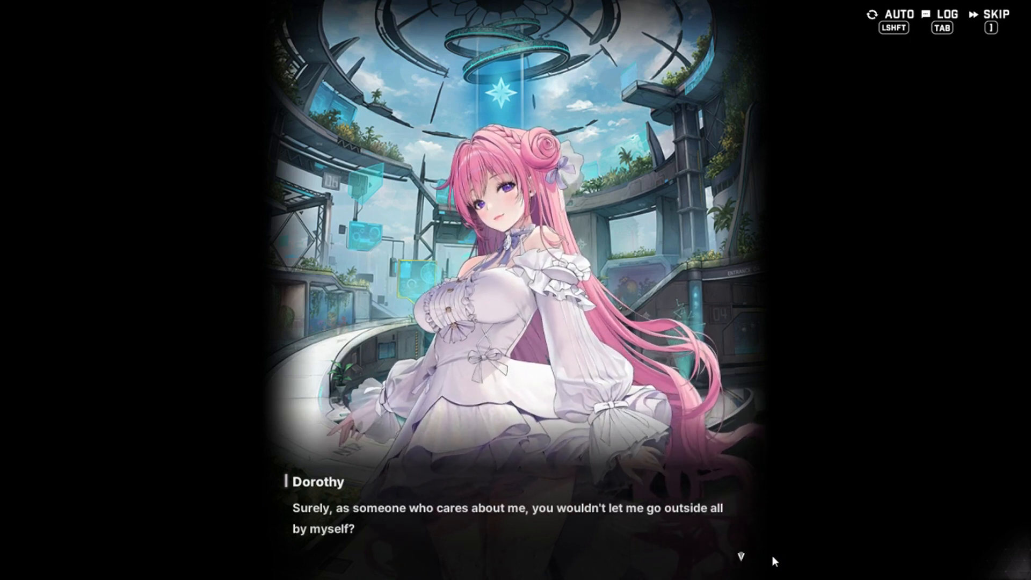
# Go along with '... Let's go.' and finish the episode back at the Episodes list
pyautogui.click(773, 560)
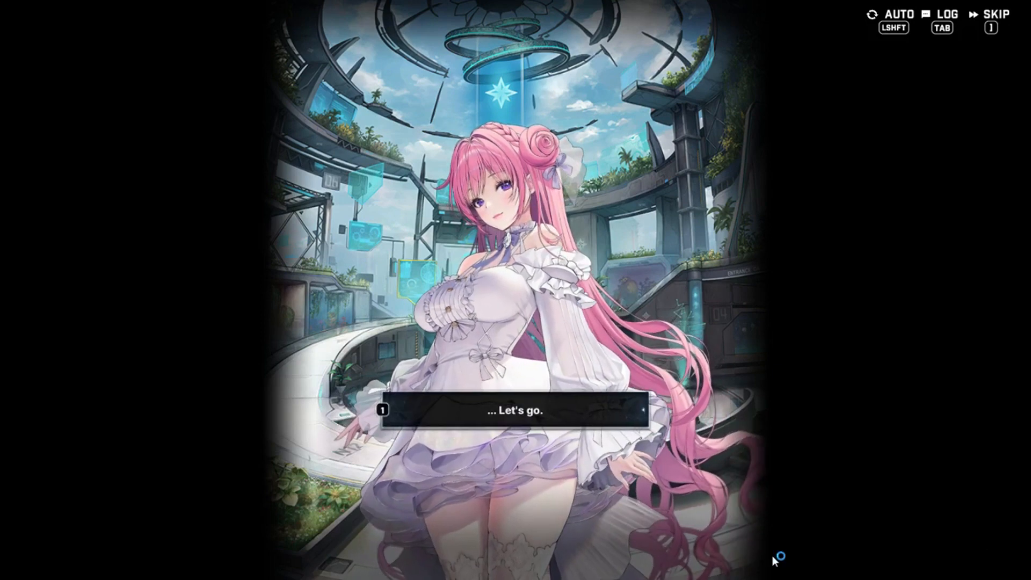
pyautogui.click(773, 561)
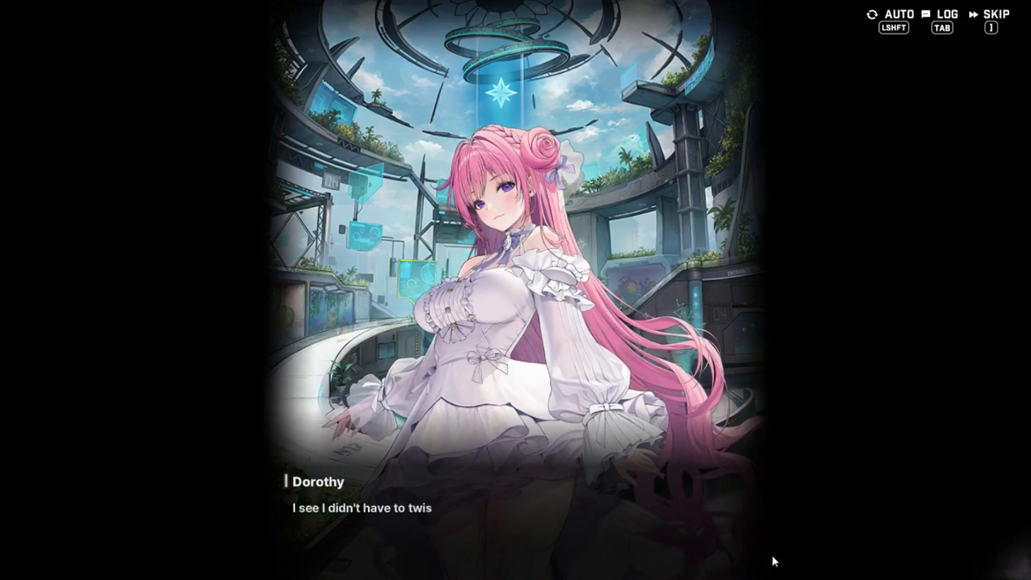
pyautogui.click(772, 555)
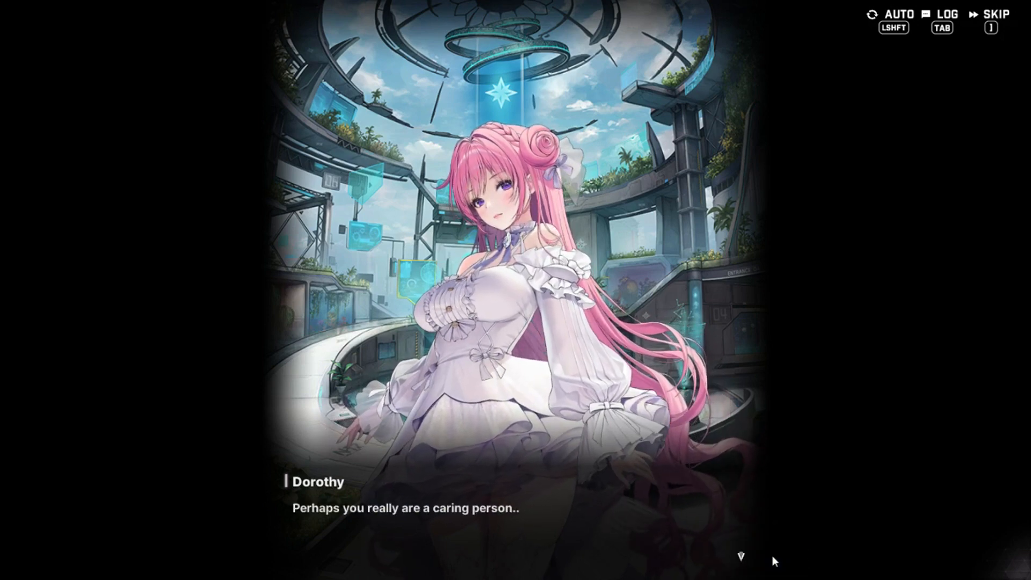
pyautogui.click(772, 555)
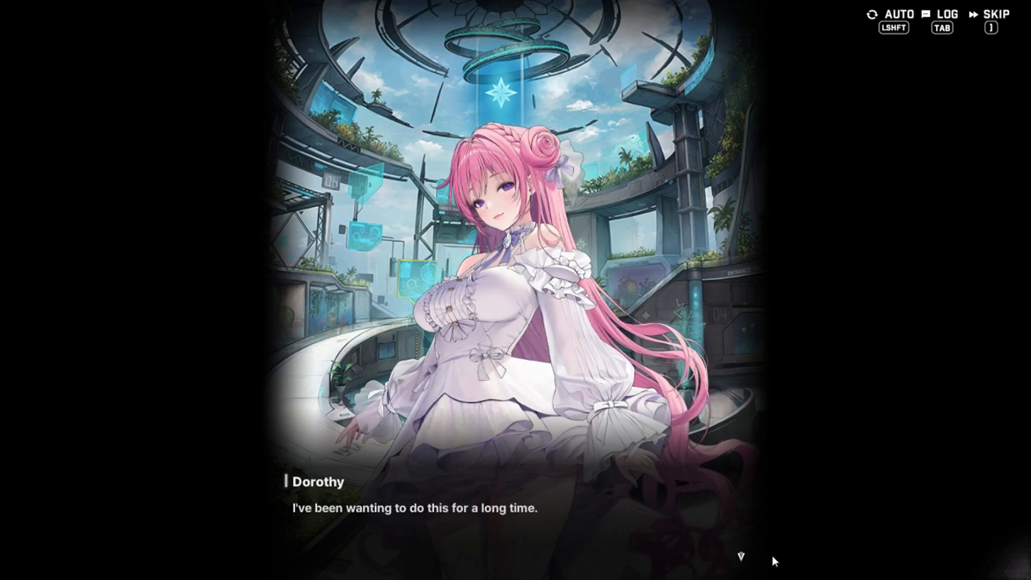
pyautogui.click(772, 555)
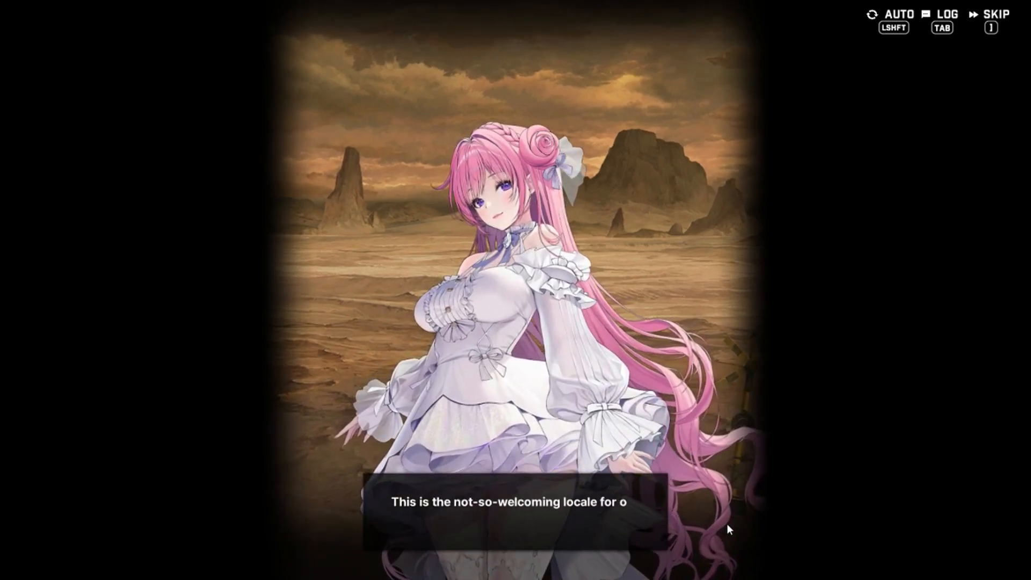
# Start 'A Sweltering Stroll', pick the walk-through-the-desert reply and hear Dorothy ask 'You don't like it?'
pyautogui.click(727, 524)
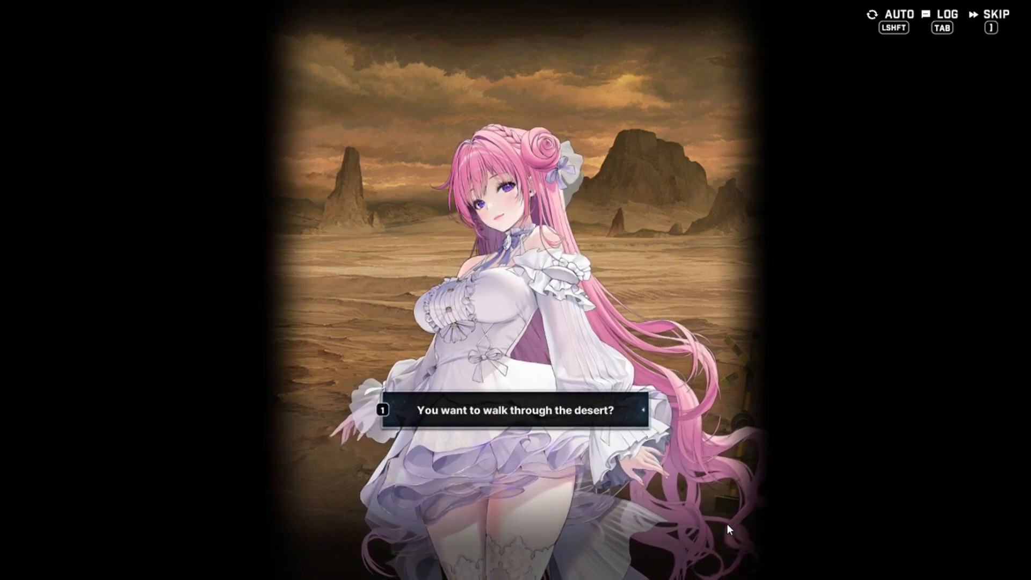
pyautogui.press('1')
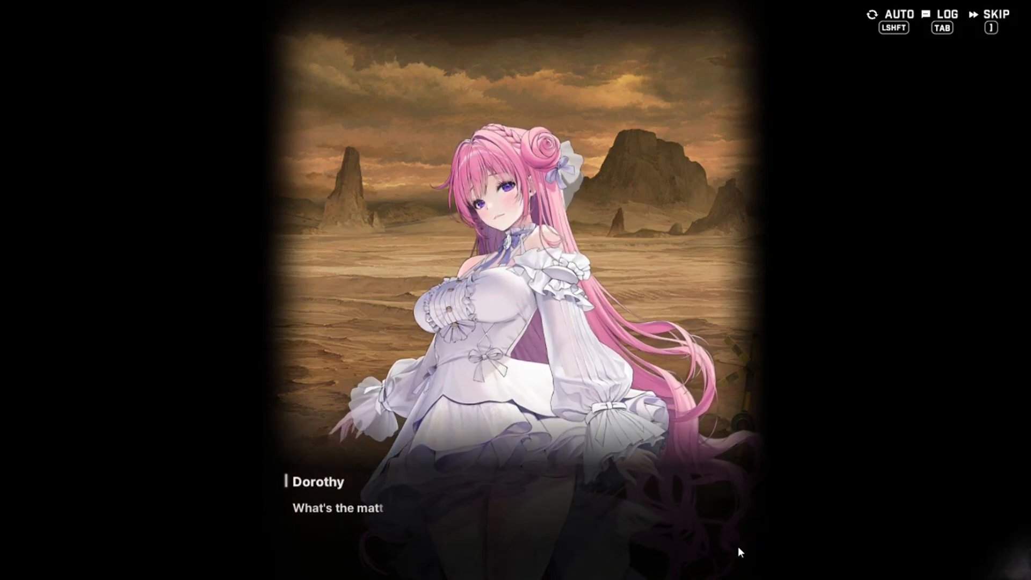
pyautogui.click(739, 551)
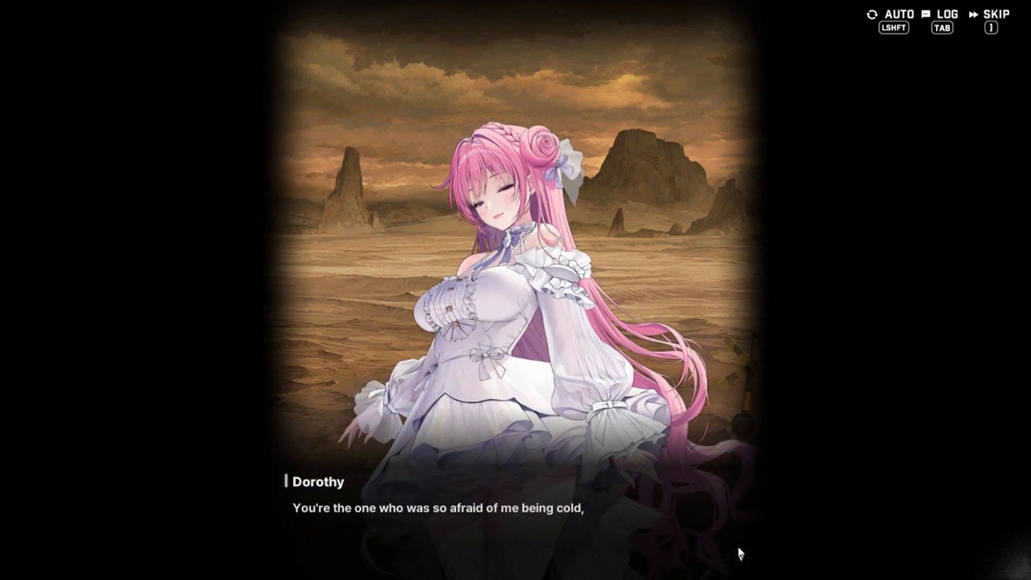
pyautogui.click(739, 551)
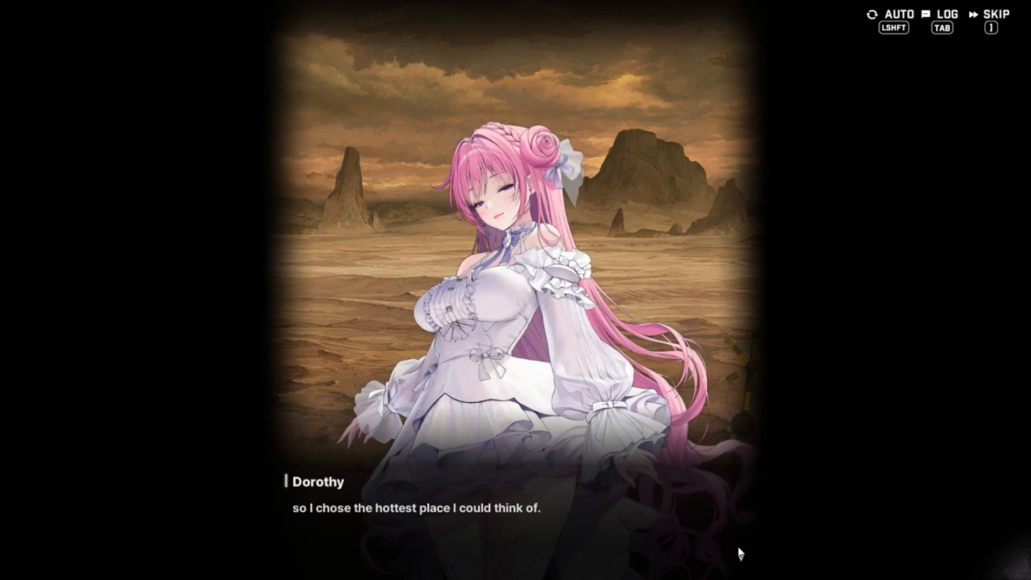
pyautogui.click(740, 552)
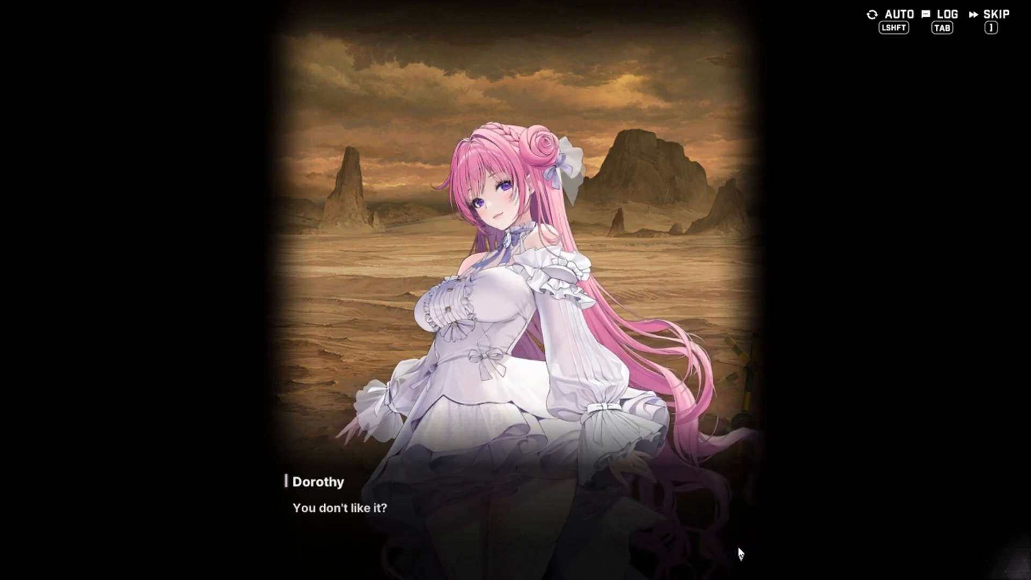
pyautogui.click(739, 553)
pyautogui.click(739, 553)
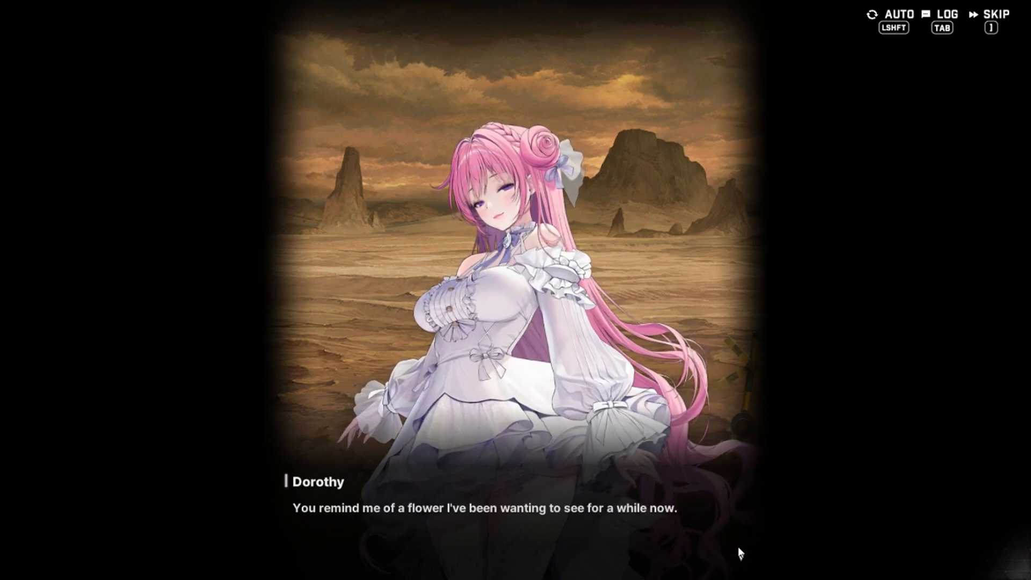
pyautogui.click(739, 552)
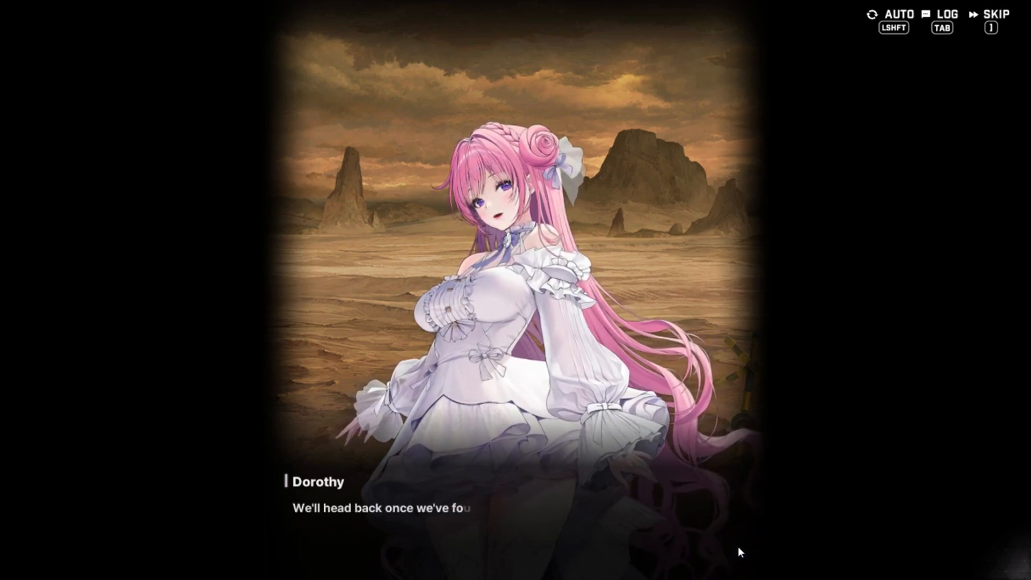
# Ask 'What kind of flower?' and hear her explanation about it and Noah up to the where-to-find-it reply
pyautogui.click(739, 552)
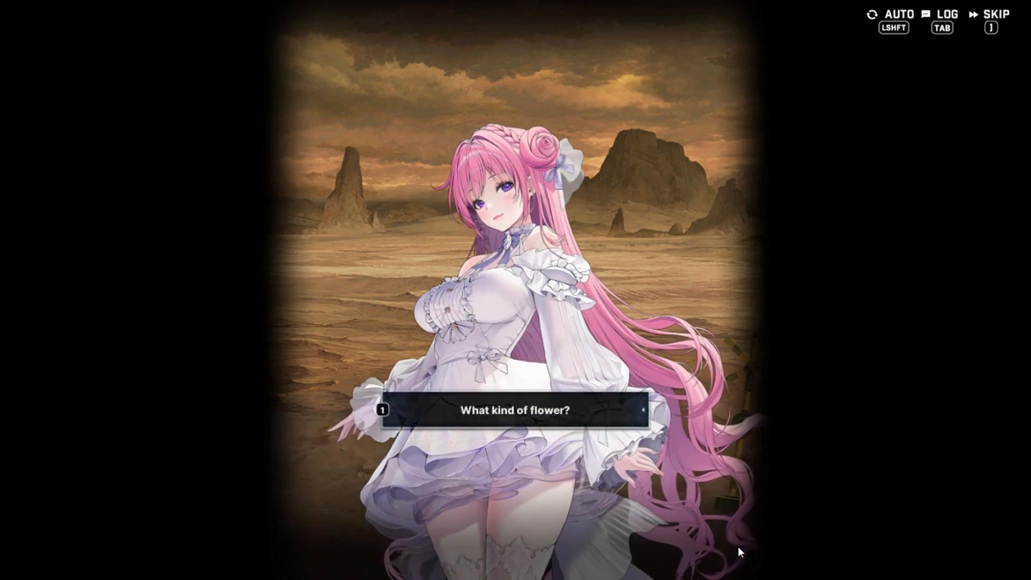
pyautogui.click(739, 552)
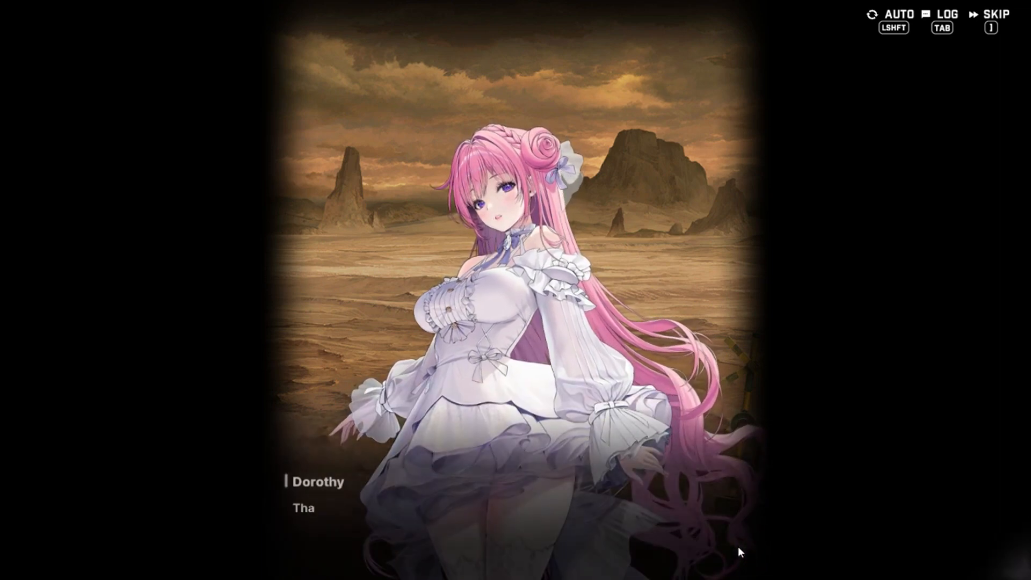
pyautogui.click(740, 552)
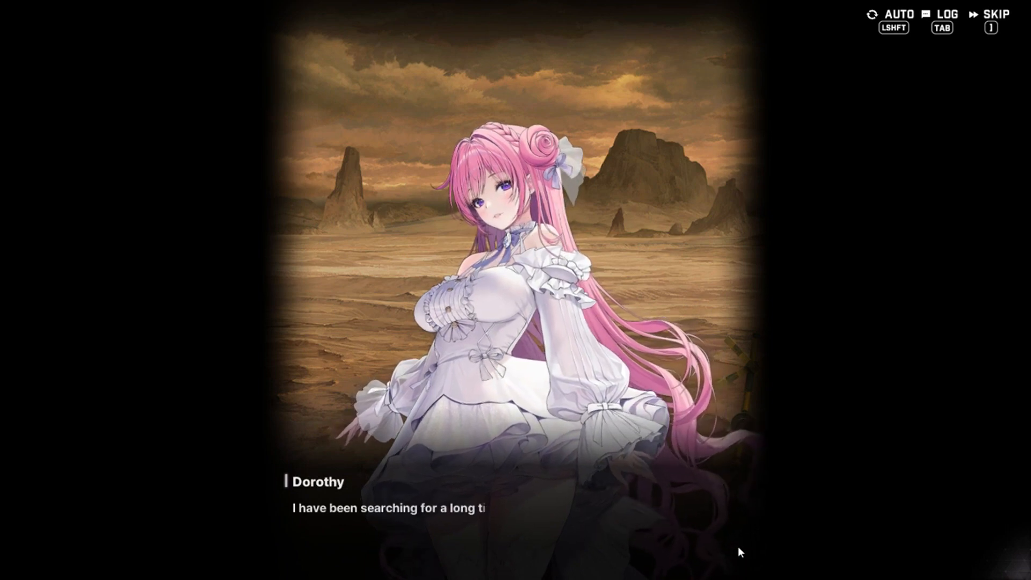
pyautogui.click(739, 553)
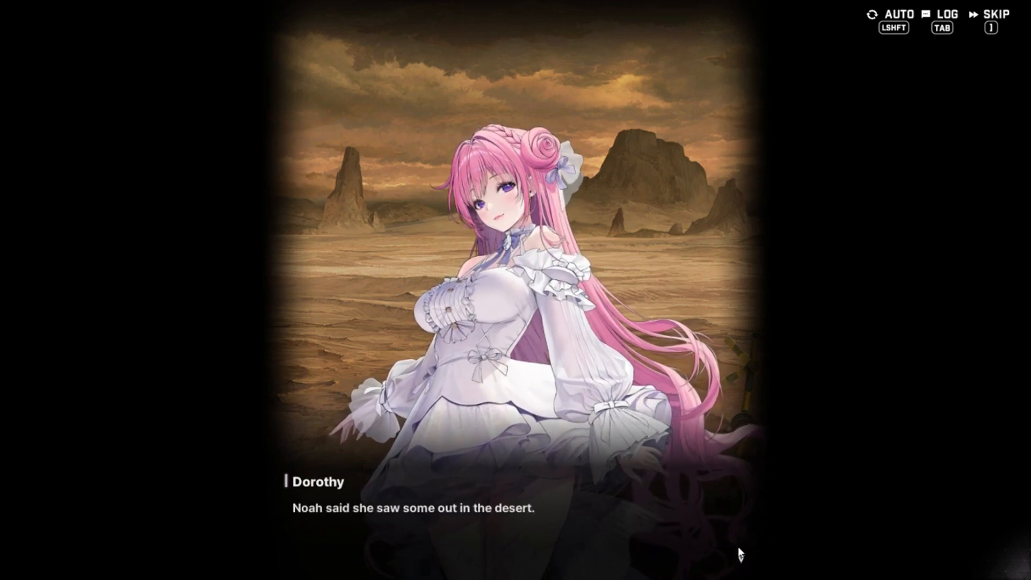
pyautogui.click(739, 553)
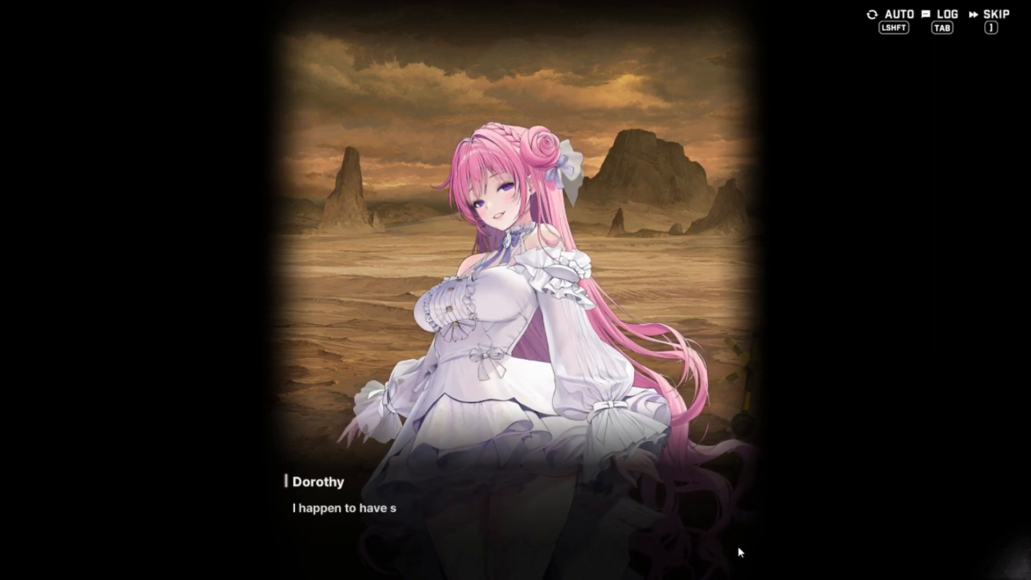
pyautogui.click(739, 552)
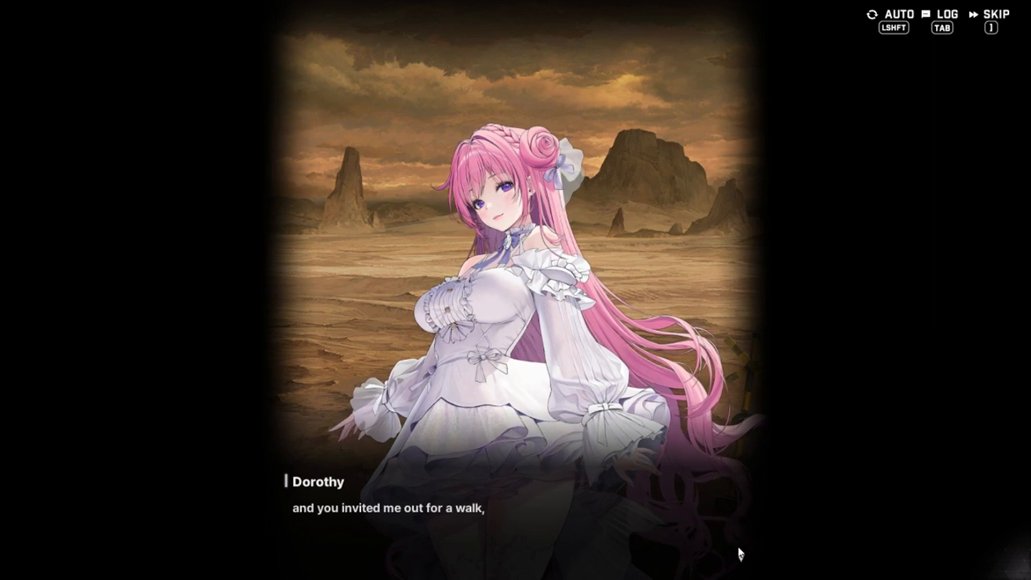
pyautogui.click(739, 553)
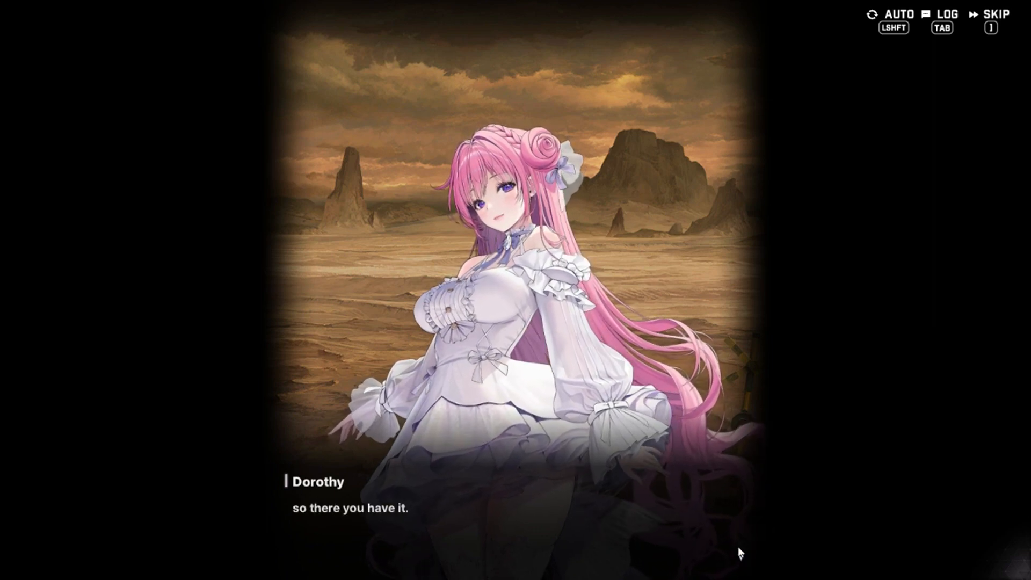
pyautogui.click(739, 552)
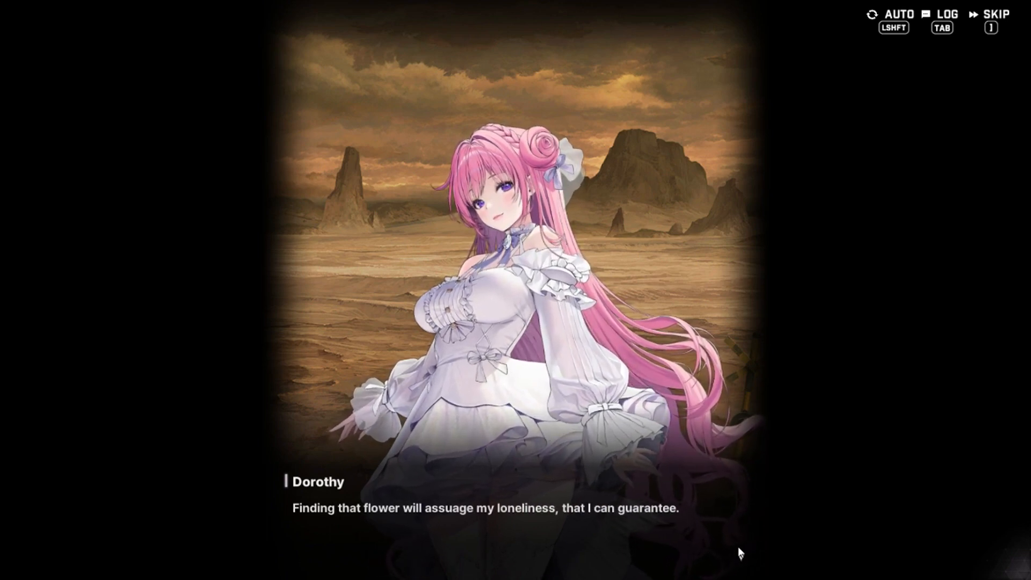
pyautogui.click(739, 553)
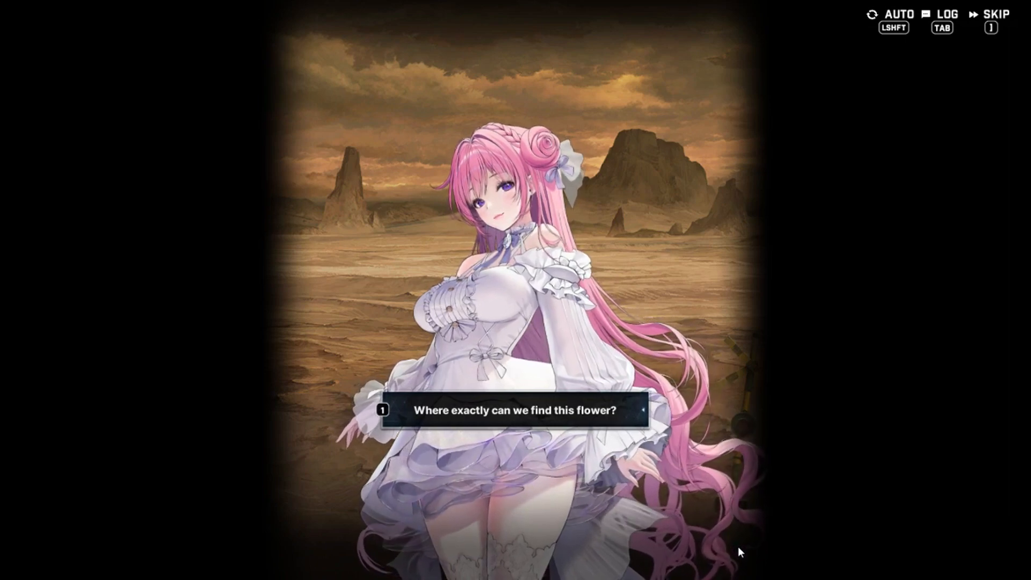
# Ask where the flower is found and react '5 hours?!' to Dorothy's answer
pyautogui.click(739, 552)
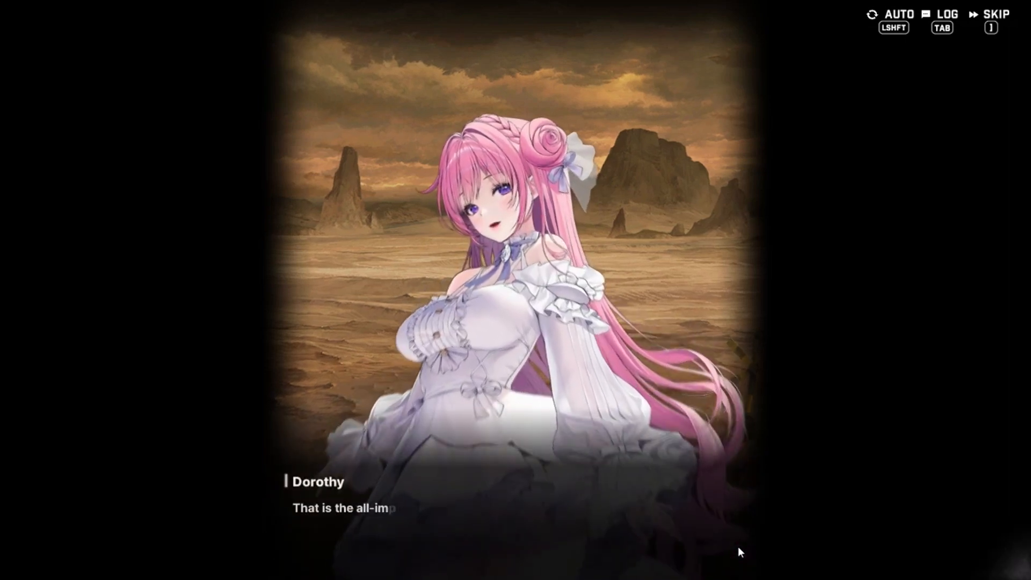
pyautogui.click(740, 552)
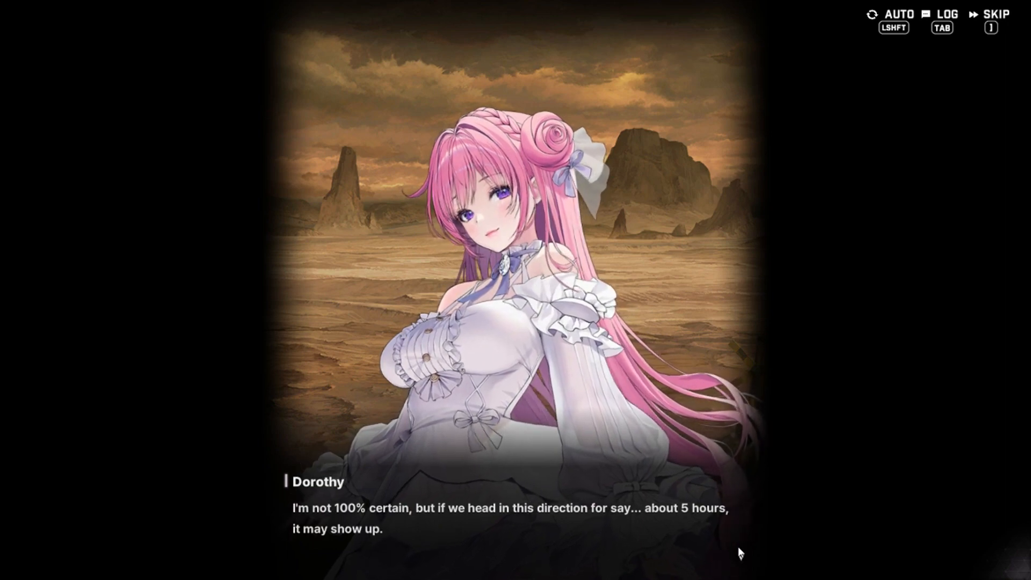
pyautogui.click(739, 553)
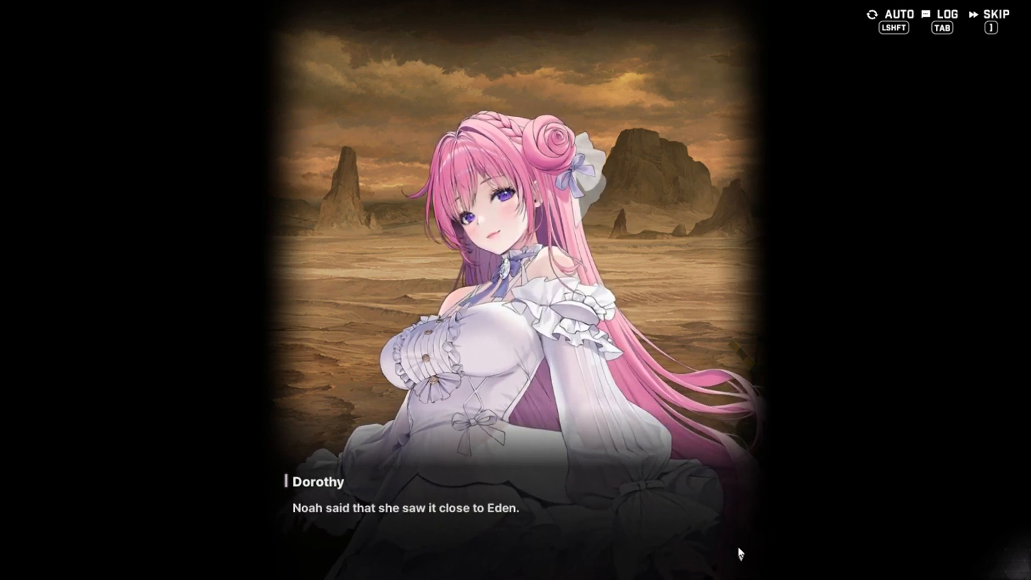
pyautogui.click(739, 553)
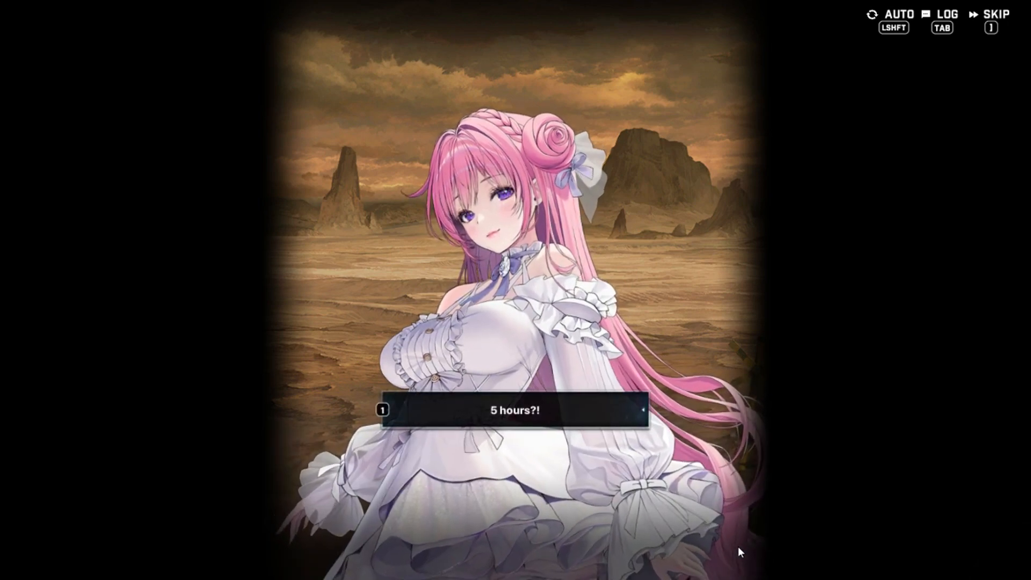
pyautogui.press('1')
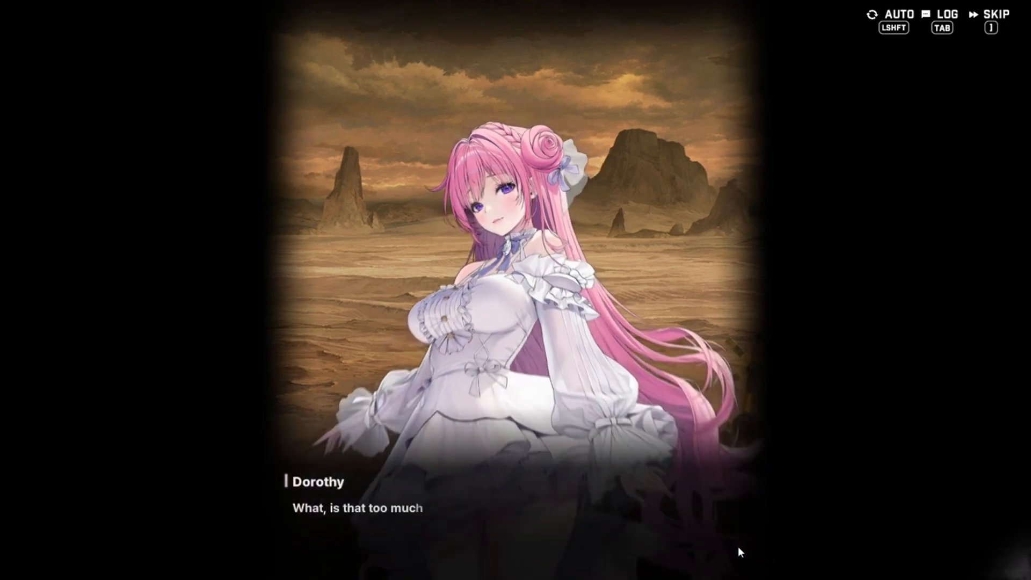
pyautogui.click(739, 553)
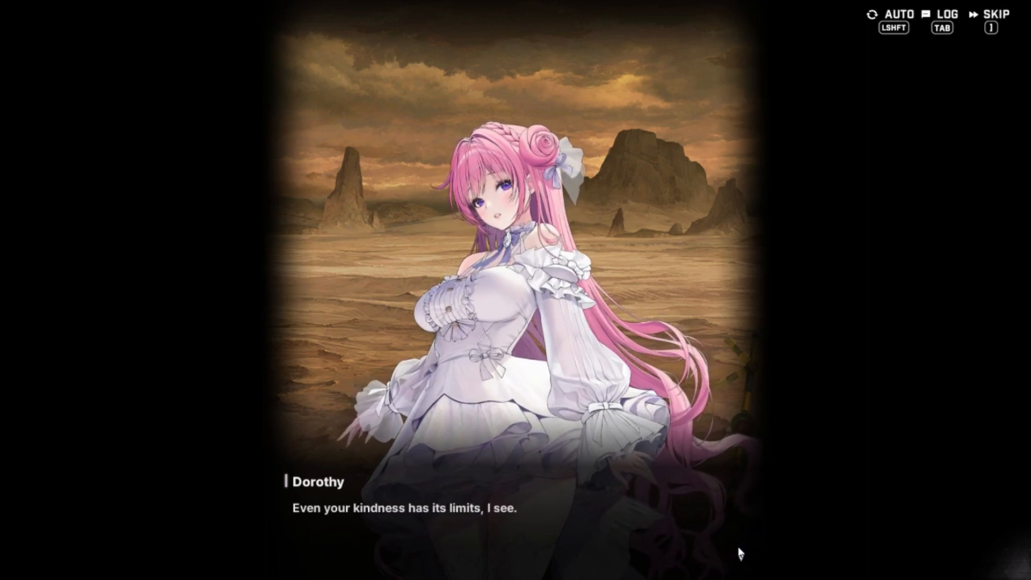
pyautogui.click(740, 553)
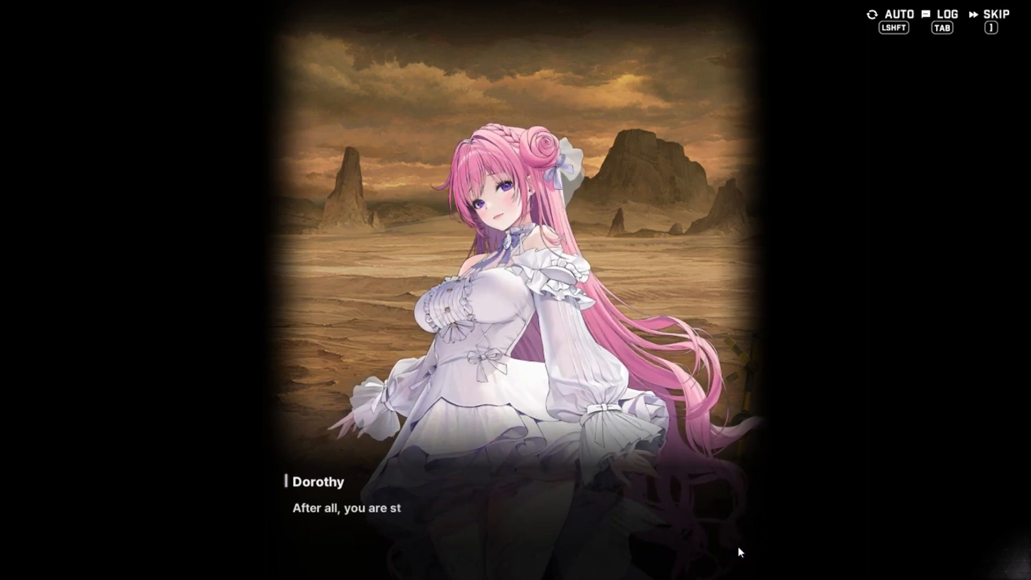
pyautogui.click(740, 553)
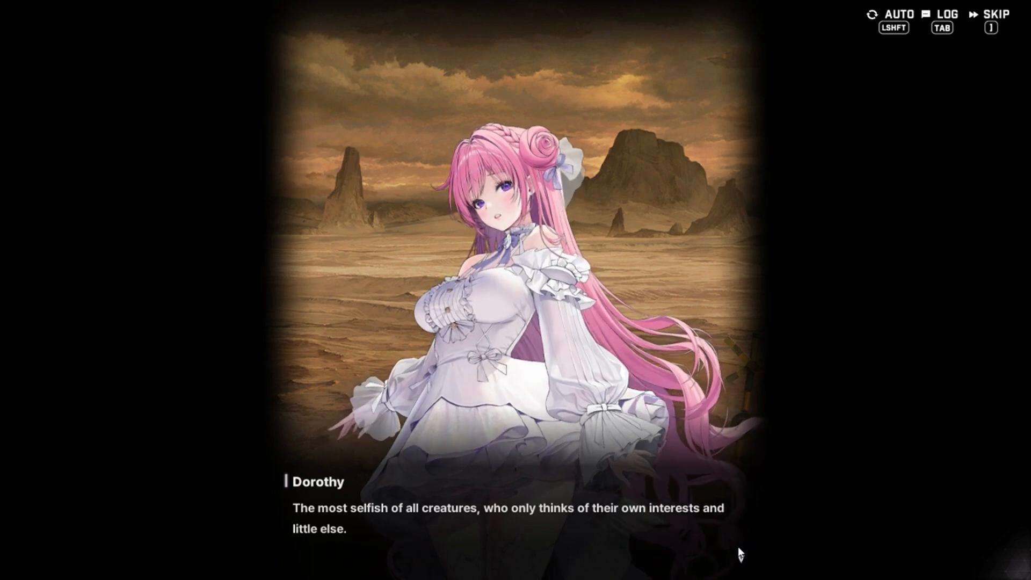
# Reply 'It's not that...' then '... No, I'll go with you.' until she strides off telling you to keep up
pyautogui.click(739, 553)
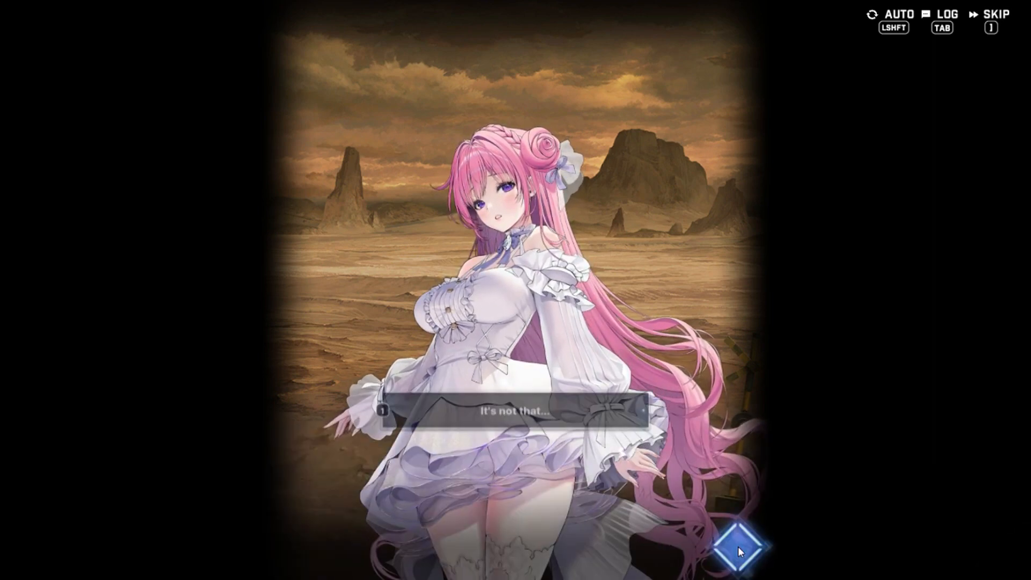
pyautogui.click(739, 552)
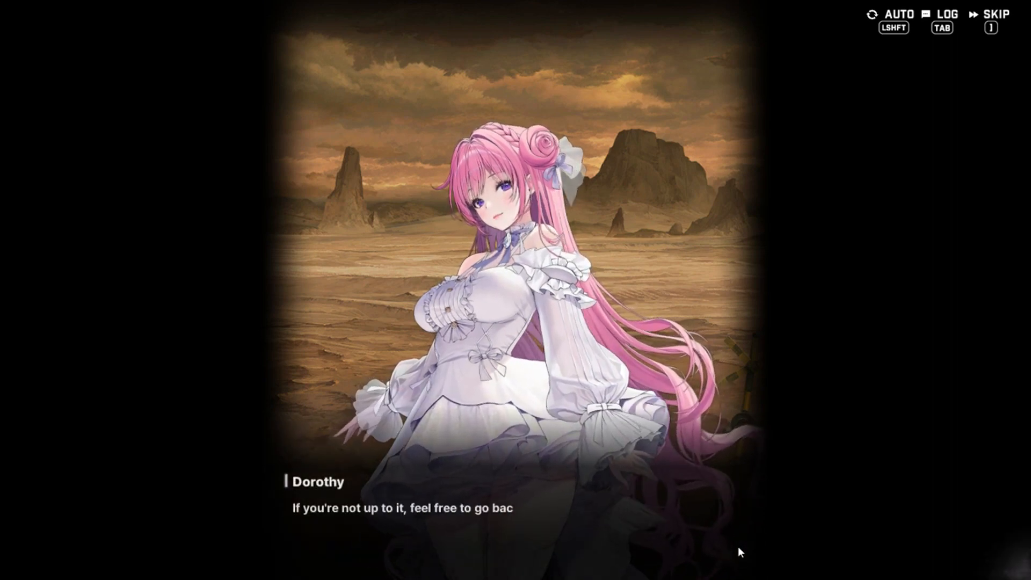
pyautogui.click(739, 553)
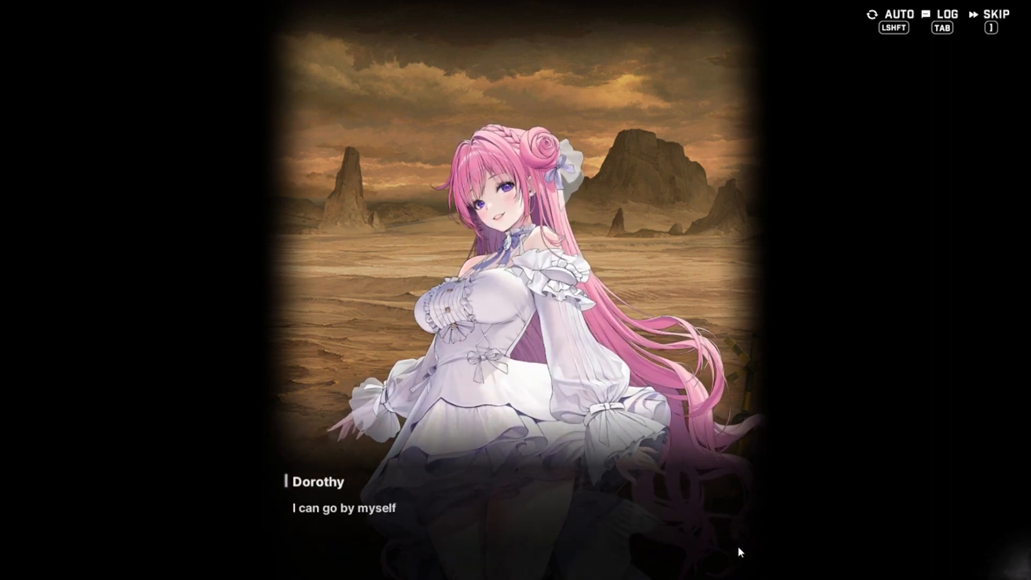
pyautogui.click(739, 552)
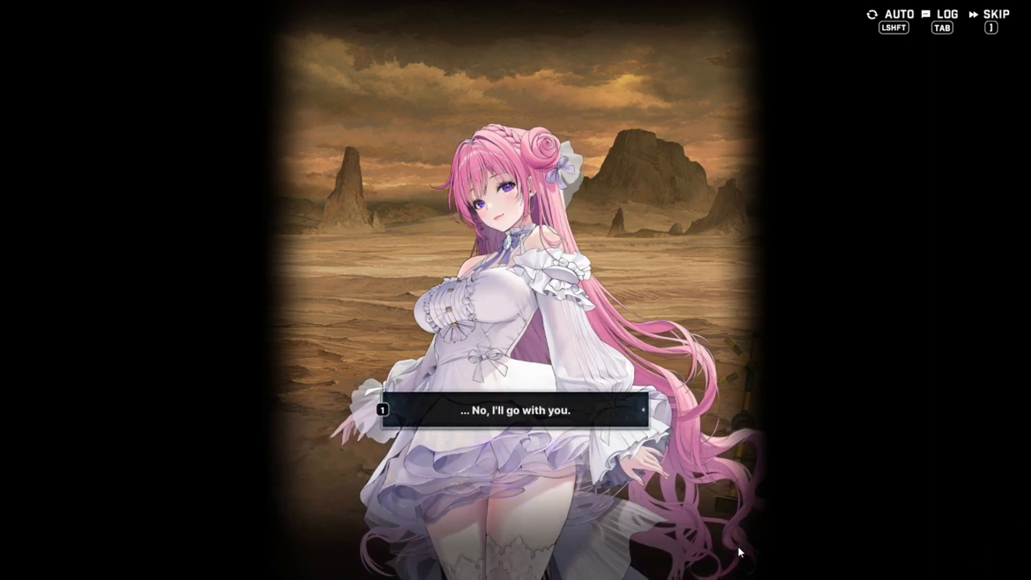
pyautogui.click(740, 553)
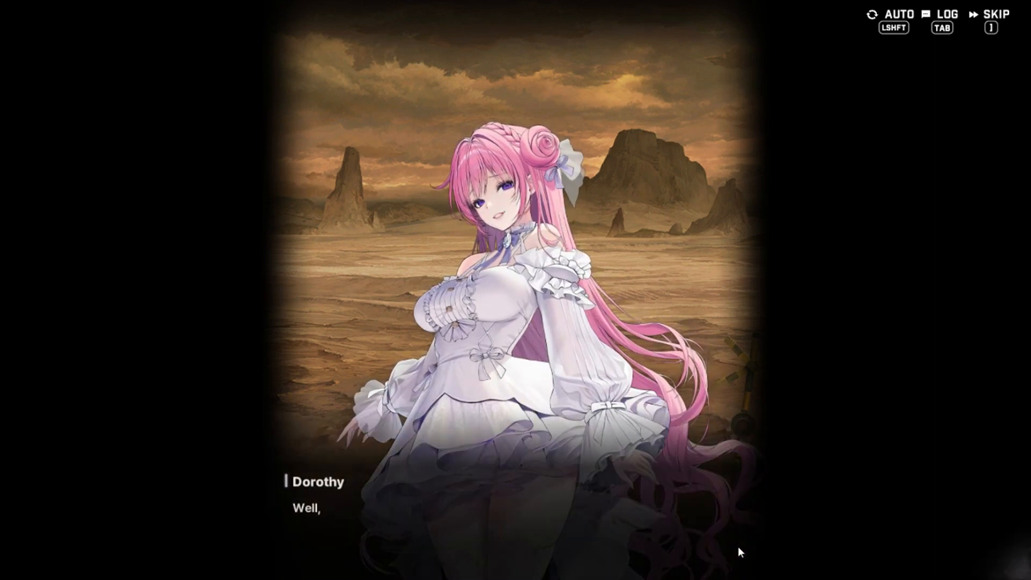
pyautogui.click(739, 553)
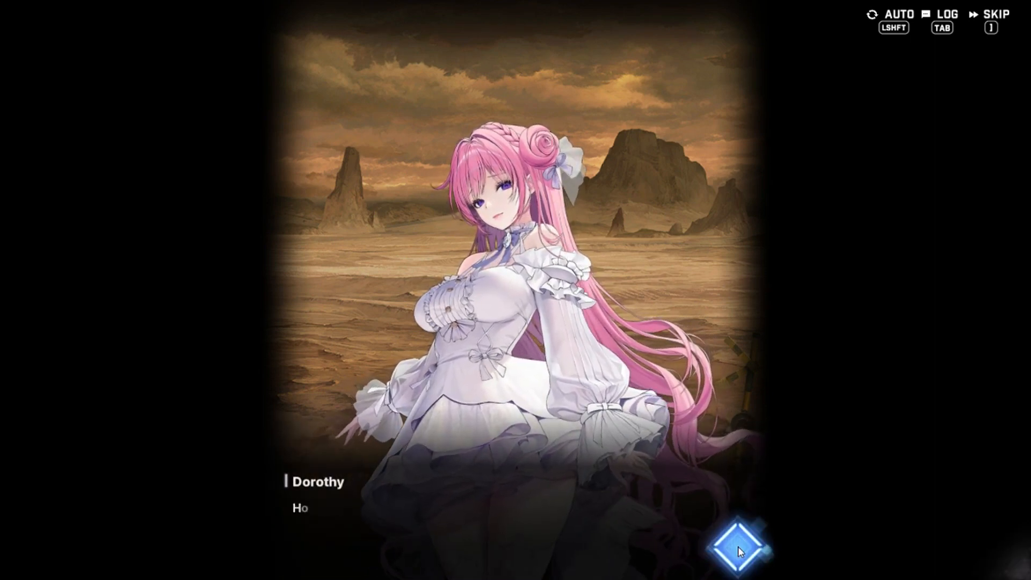
pyautogui.click(740, 553)
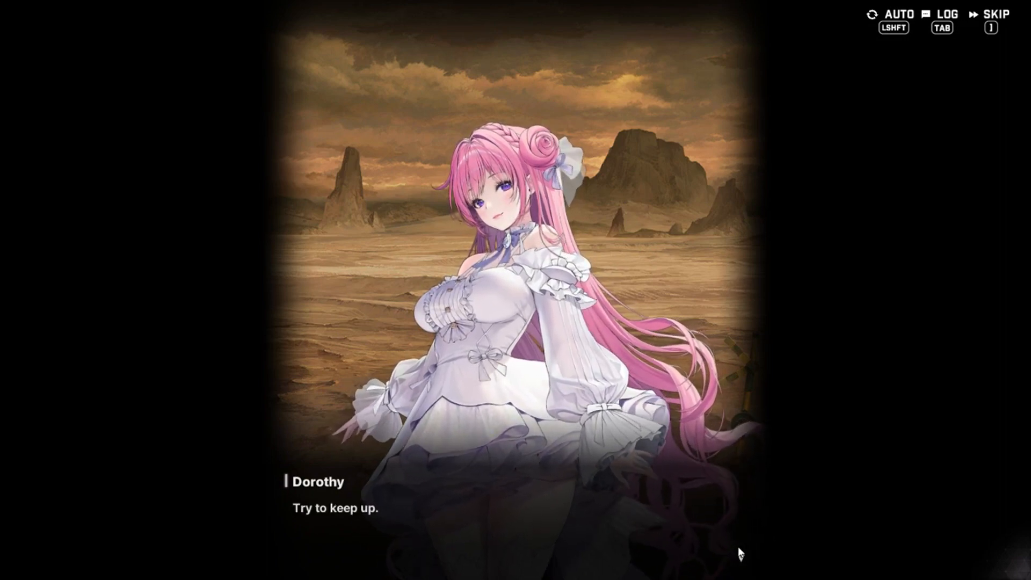
pyautogui.click(739, 553)
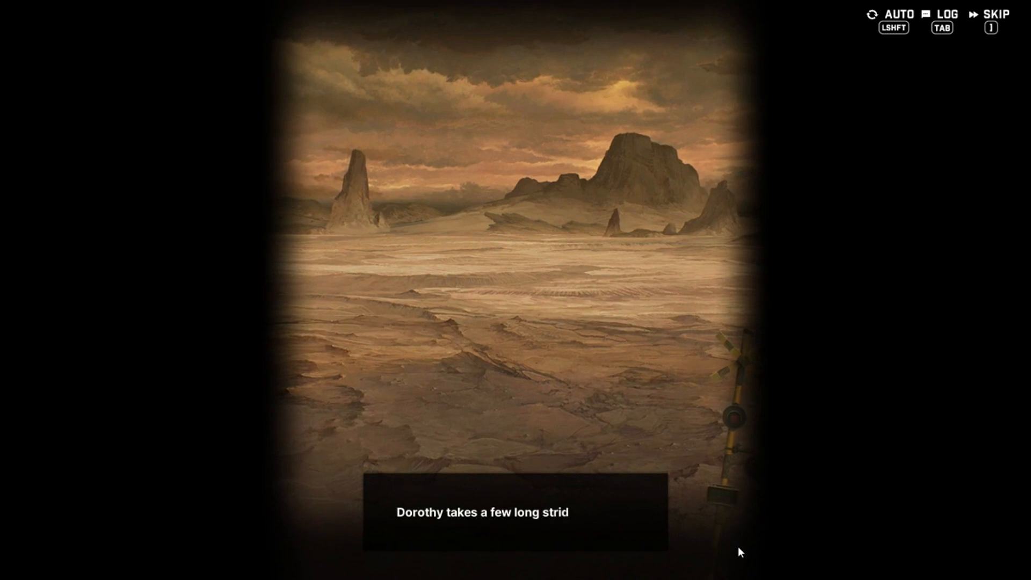
# Follow the desert narration into the sunbaked town and call out '... Dorothy.' breathlessly
pyautogui.click(739, 552)
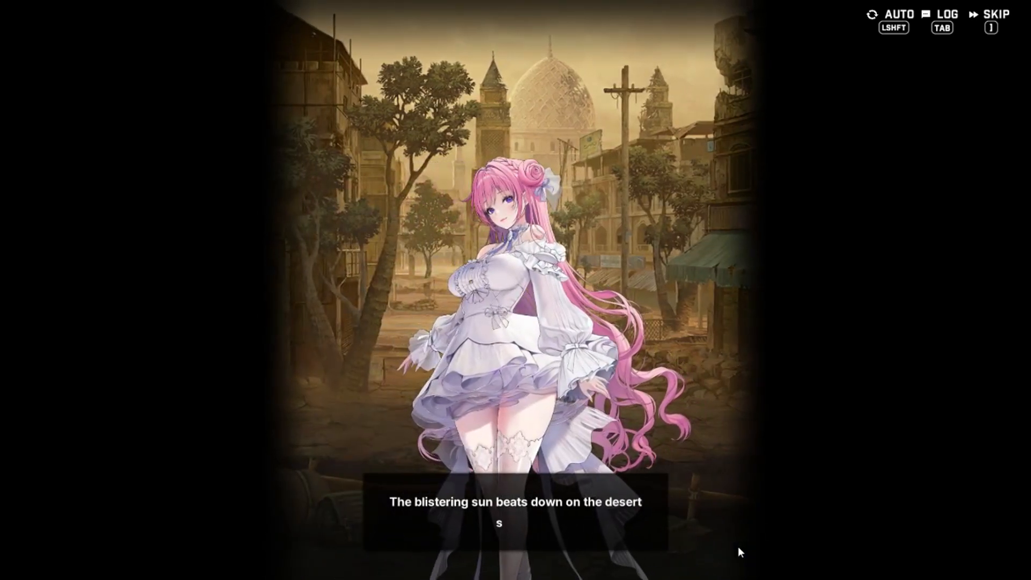
pyautogui.click(739, 553)
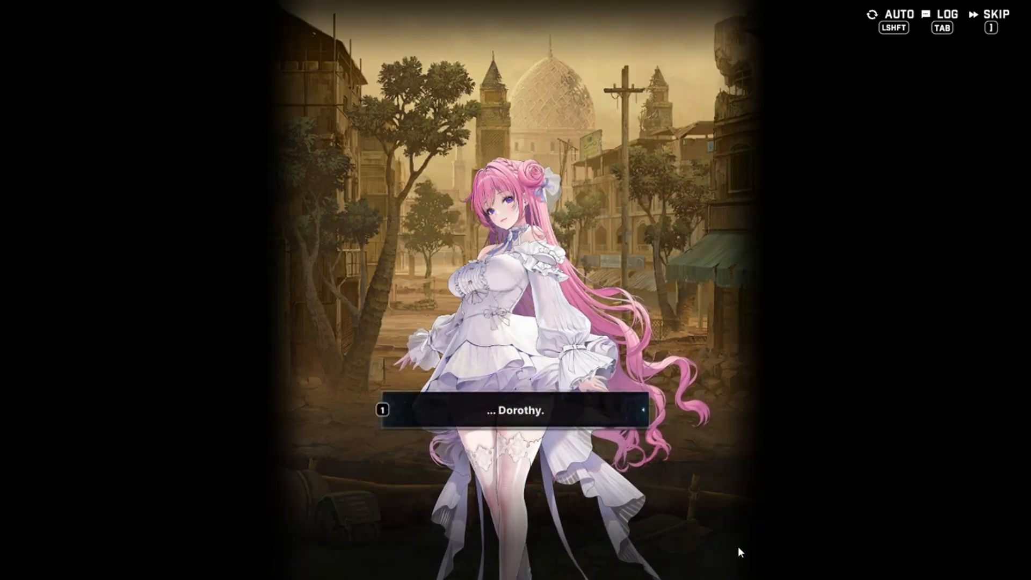
pyautogui.click(740, 552)
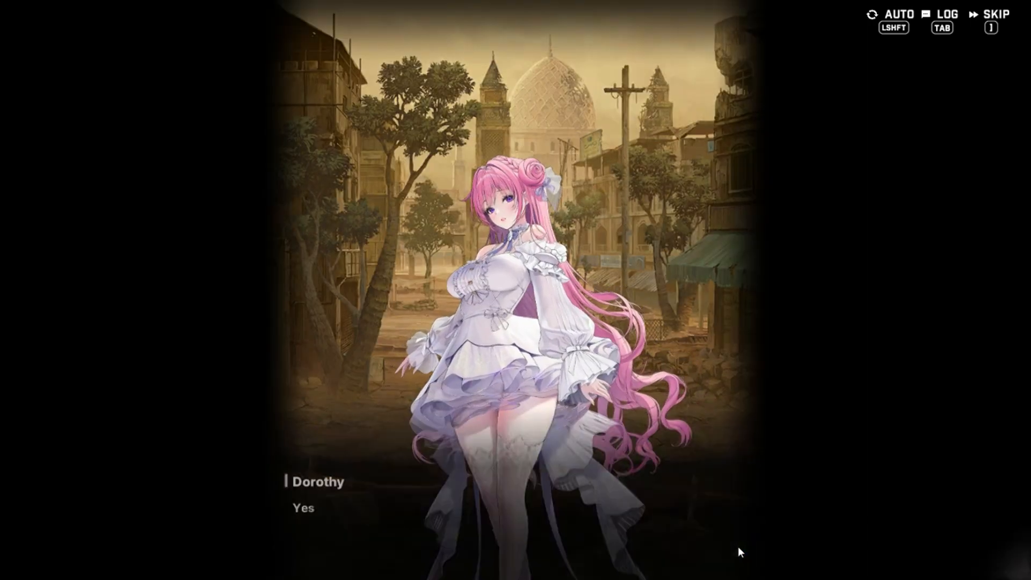
pyautogui.click(739, 552)
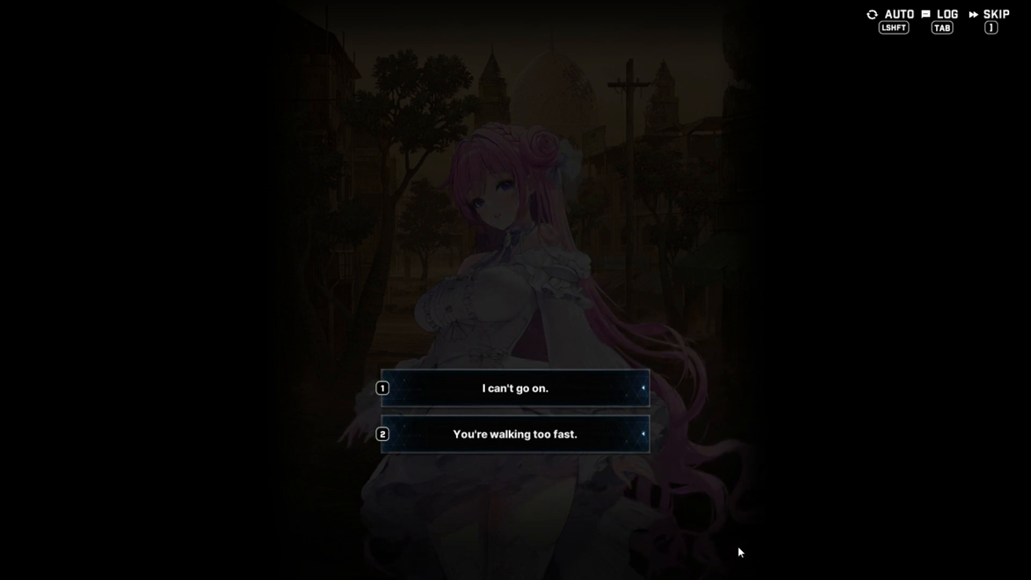
# Tell Dorothy she's walking too fast, then accept her offer to rest with "Thank you."
pyautogui.press('2')
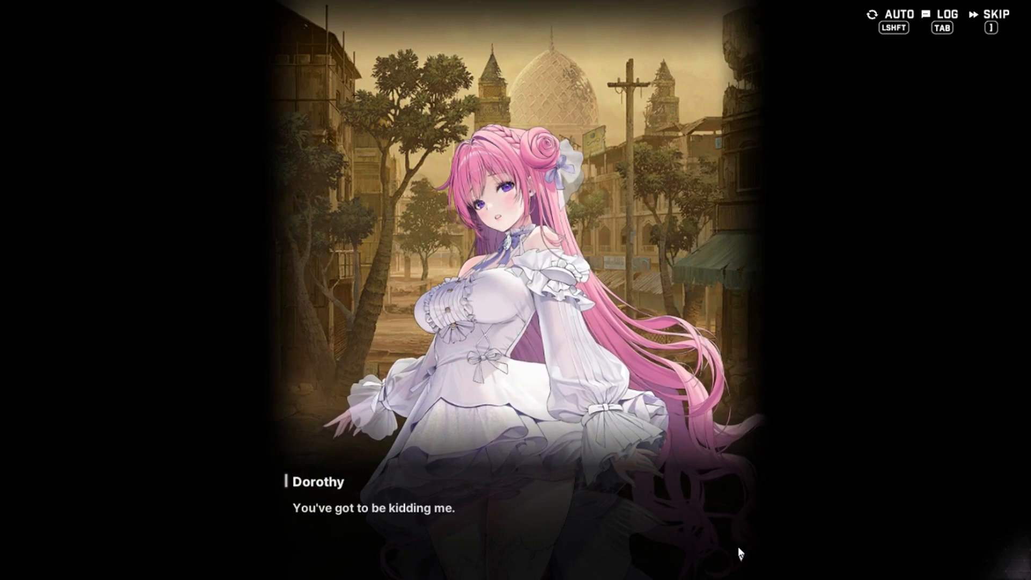
pyautogui.click(739, 551)
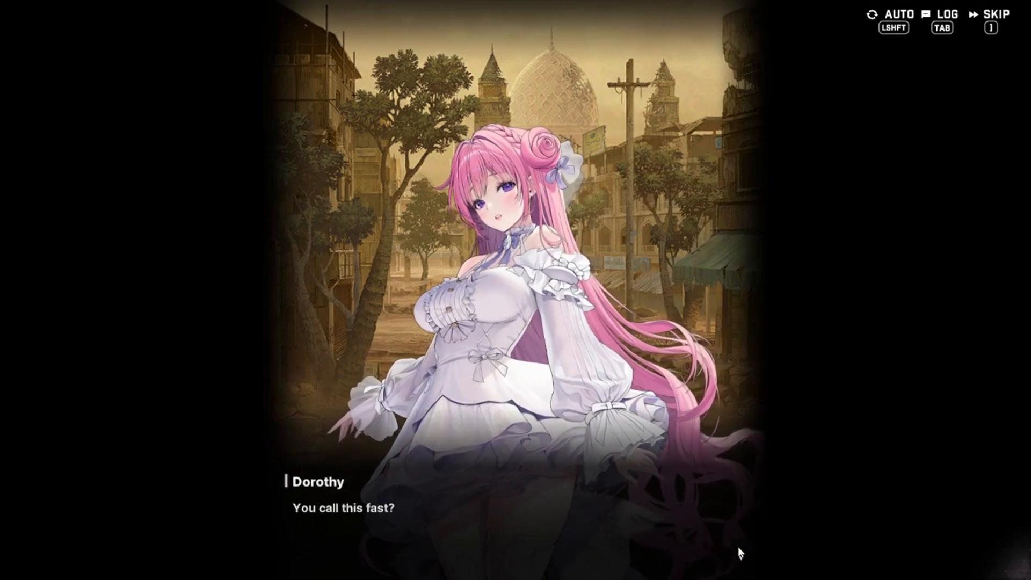
pyautogui.click(739, 552)
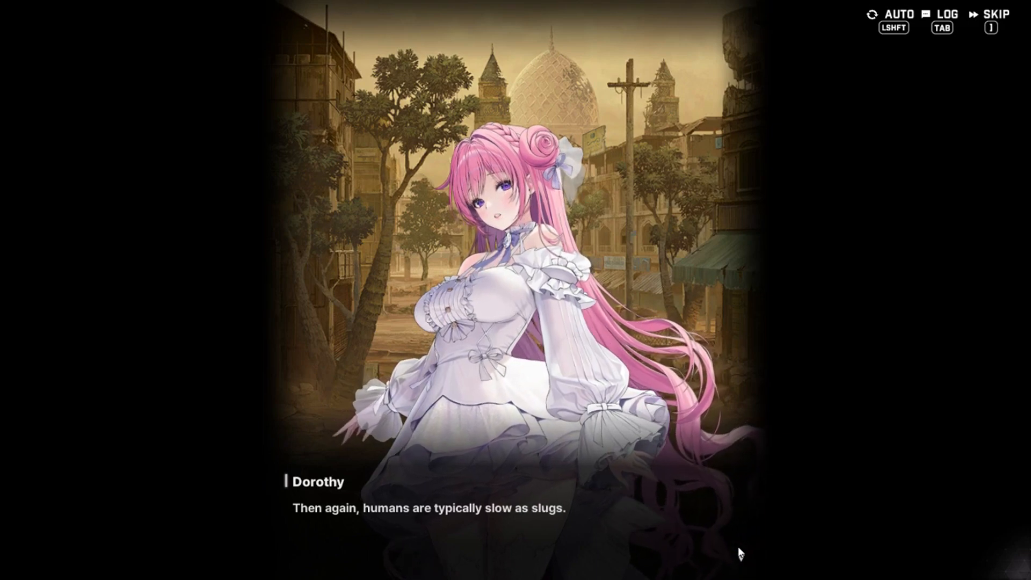
pyautogui.click(740, 552)
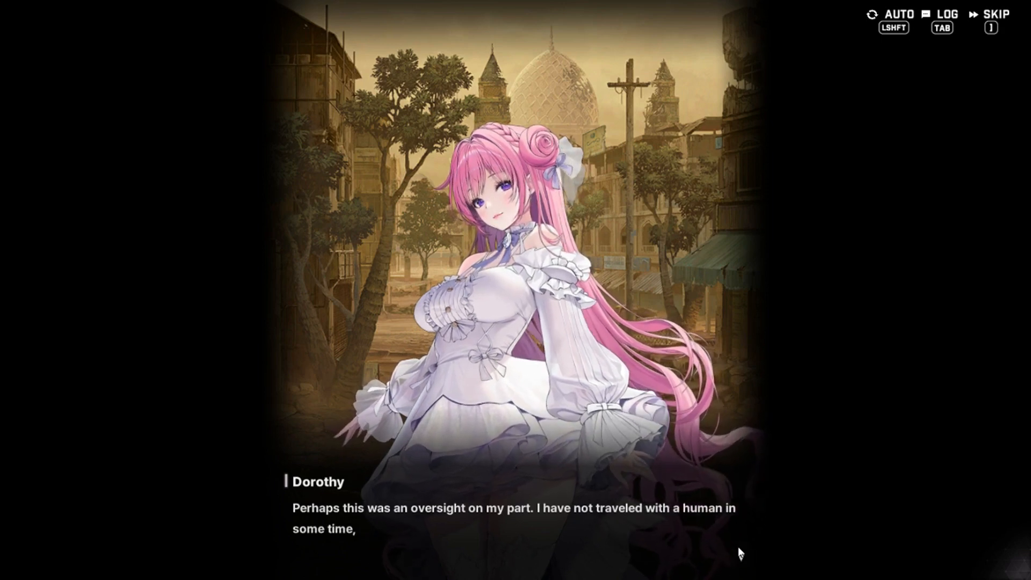
pyautogui.click(740, 552)
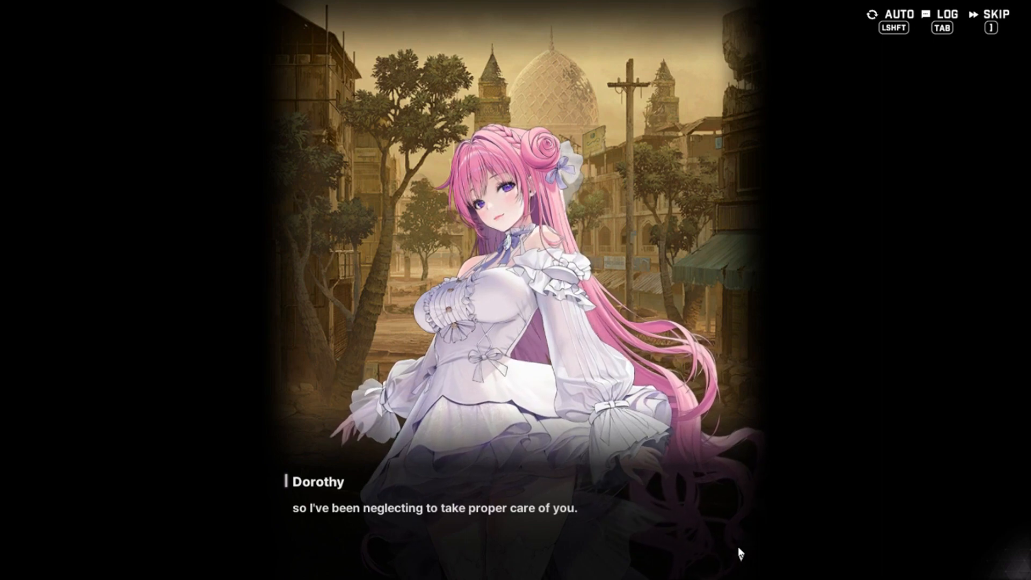
pyautogui.click(740, 552)
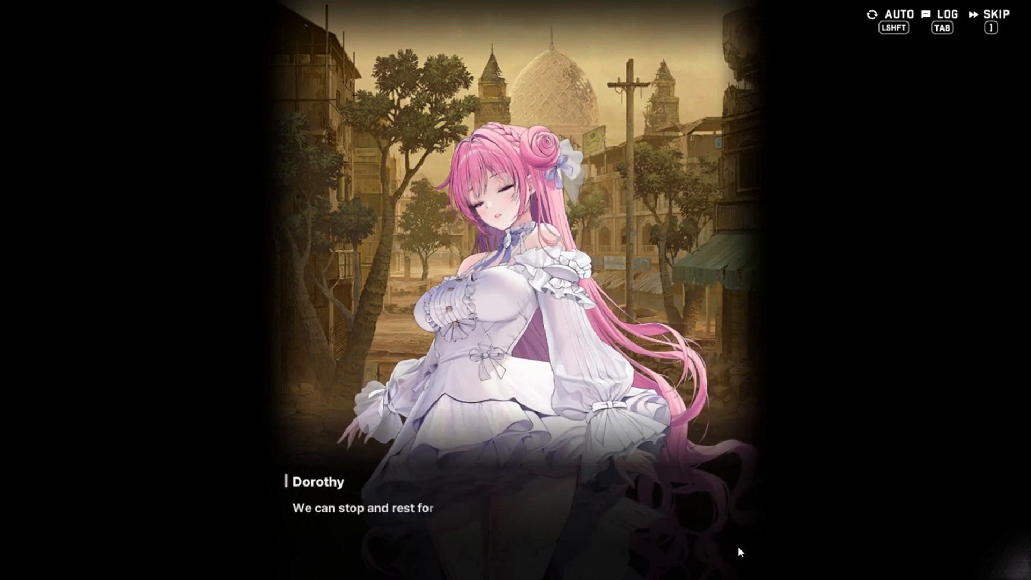
pyautogui.click(739, 553)
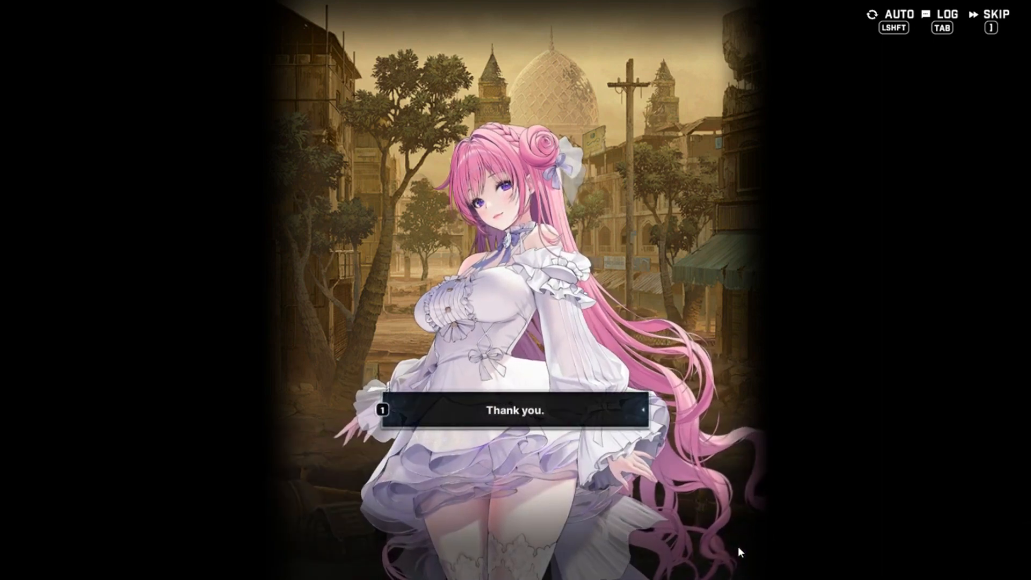
pyautogui.press('1')
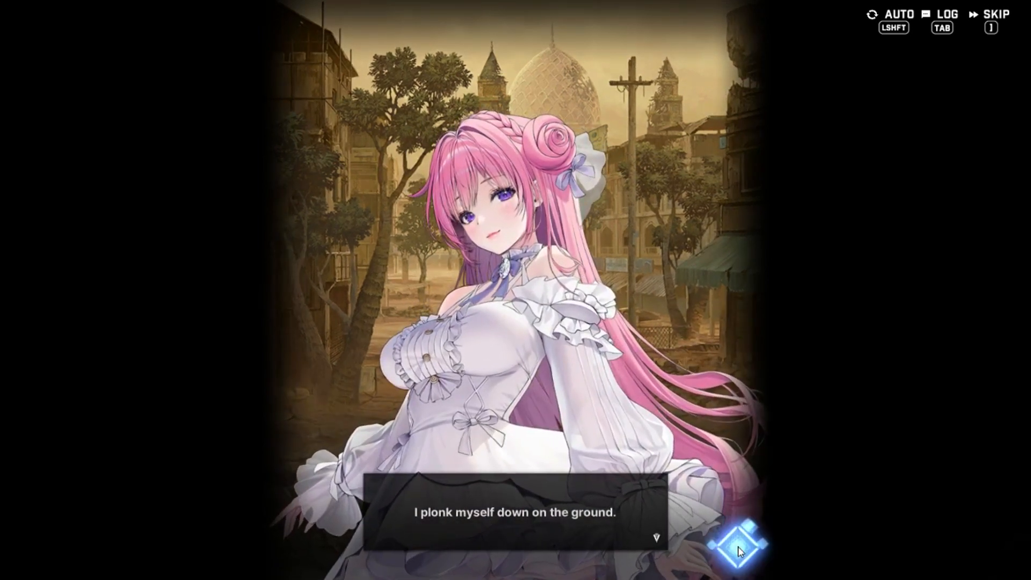
# Reply "What is it?" and then "Because we're both exhausted." to Dorothy's question
pyautogui.click(740, 553)
pyautogui.click(739, 552)
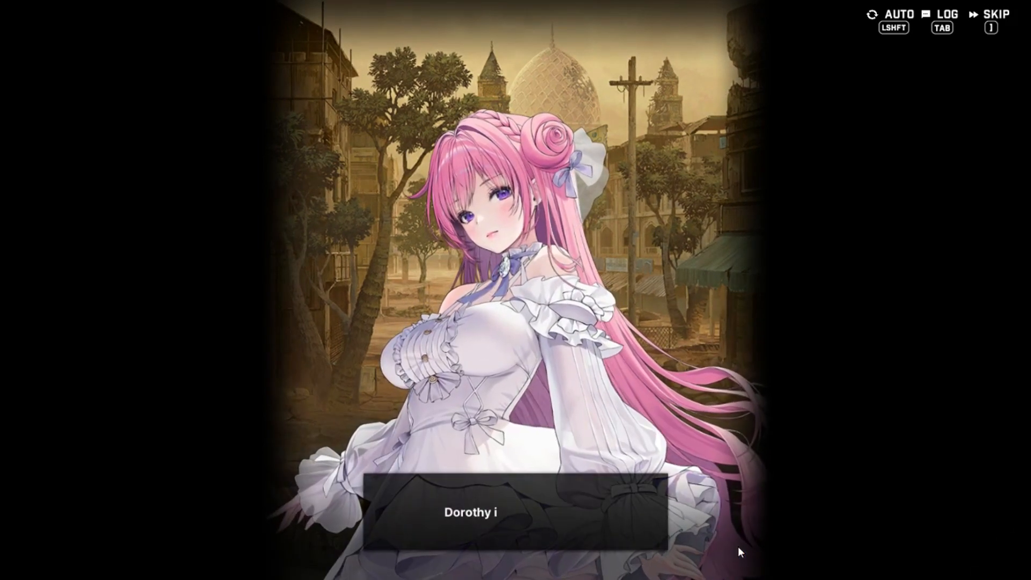
pyautogui.click(740, 552)
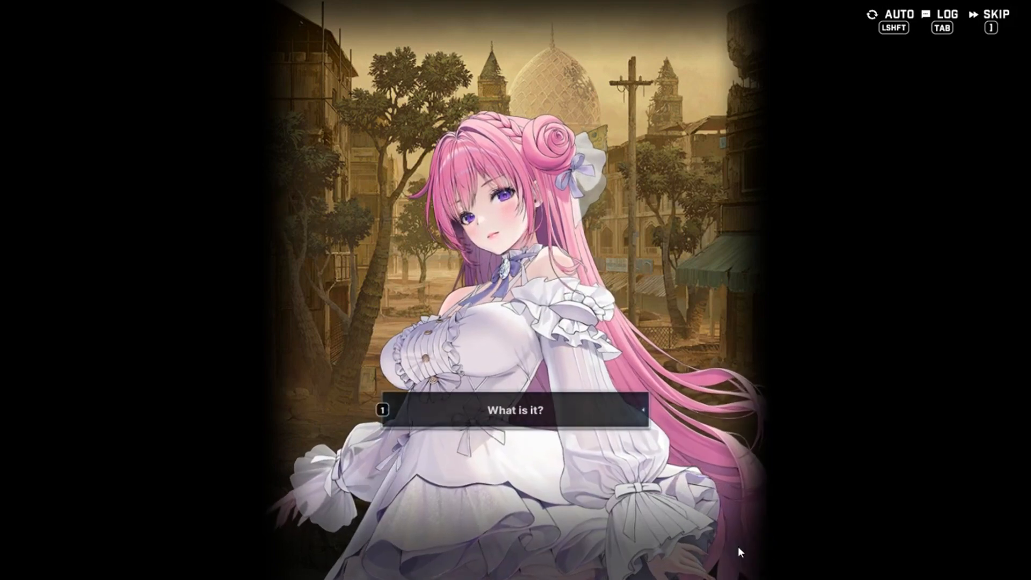
pyautogui.press('1')
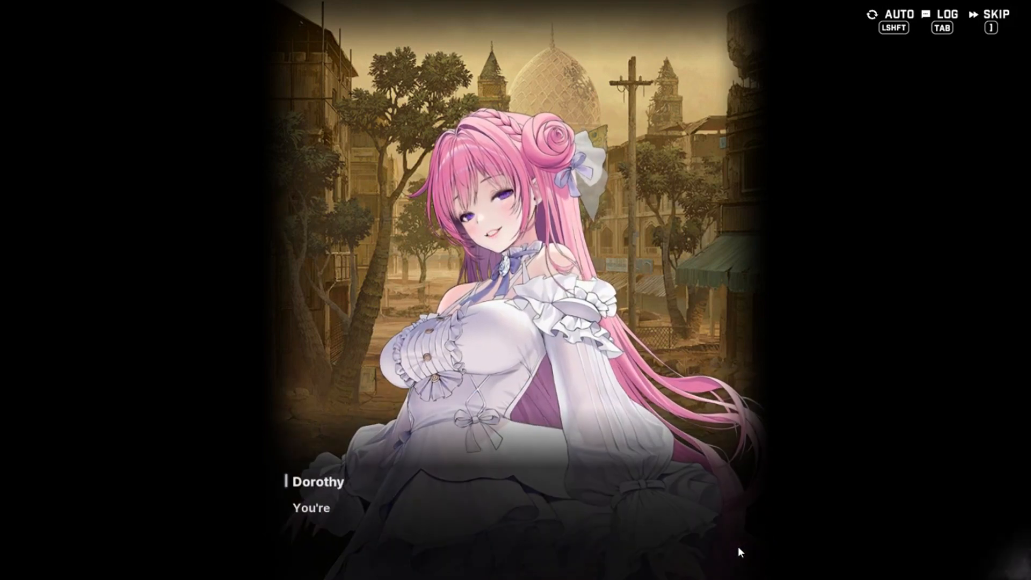
pyautogui.click(739, 552)
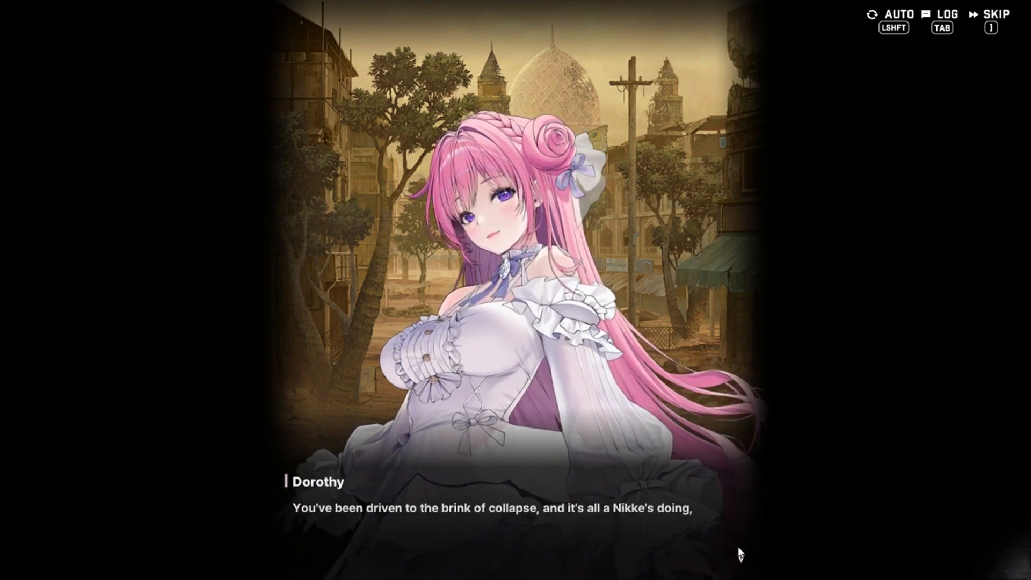
pyautogui.click(739, 553)
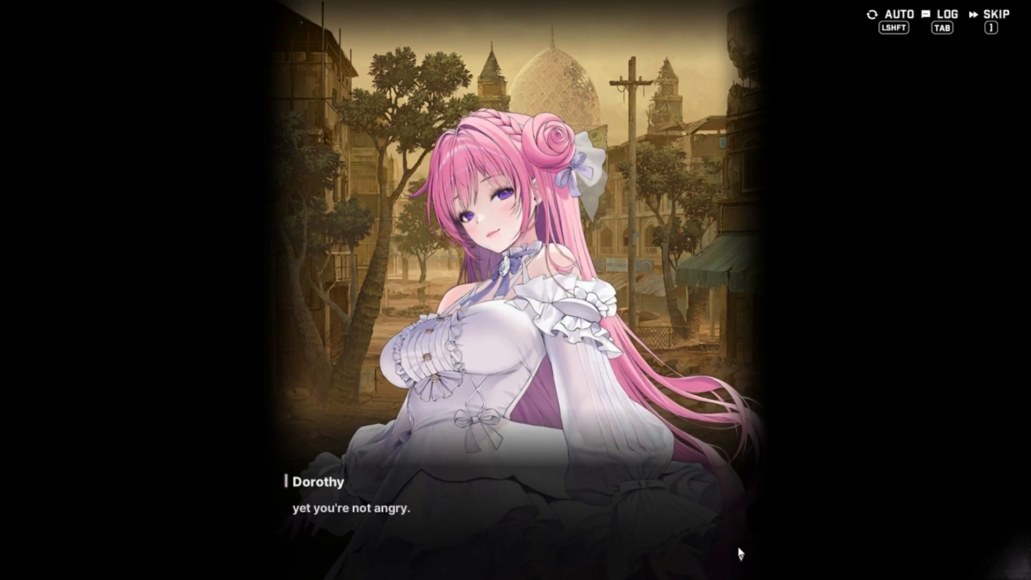
pyautogui.click(740, 553)
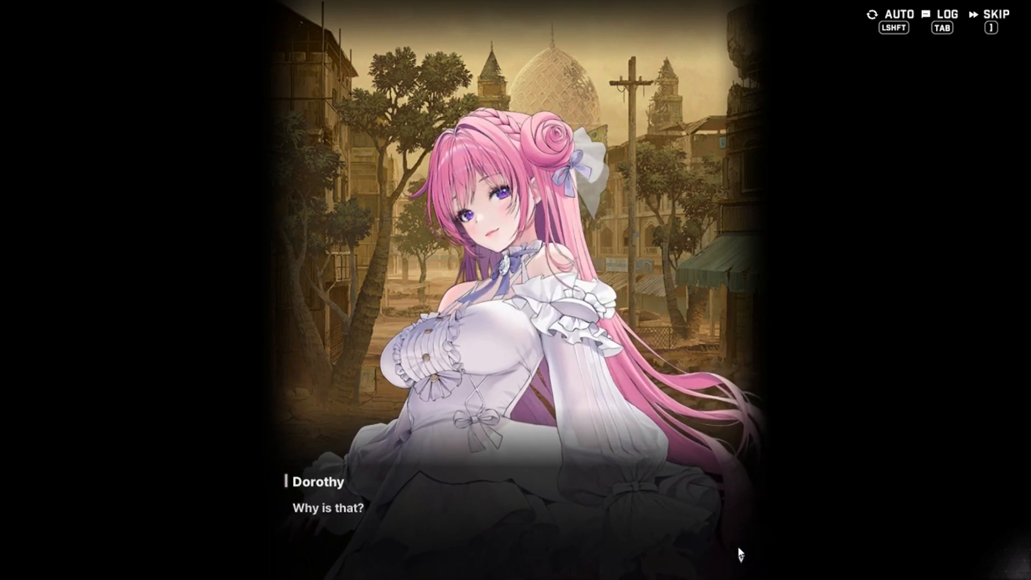
pyautogui.click(739, 553)
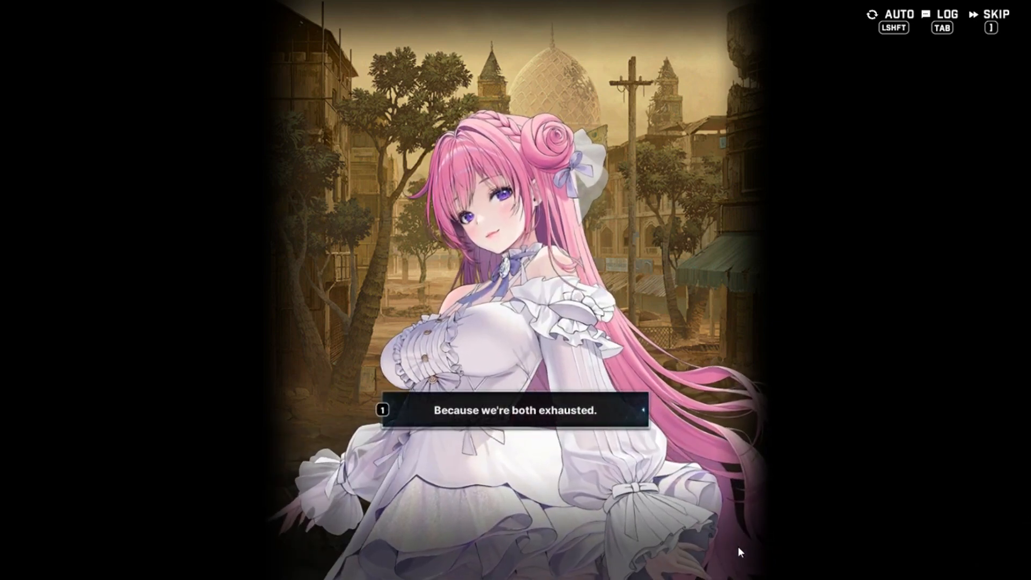
pyautogui.click(739, 553)
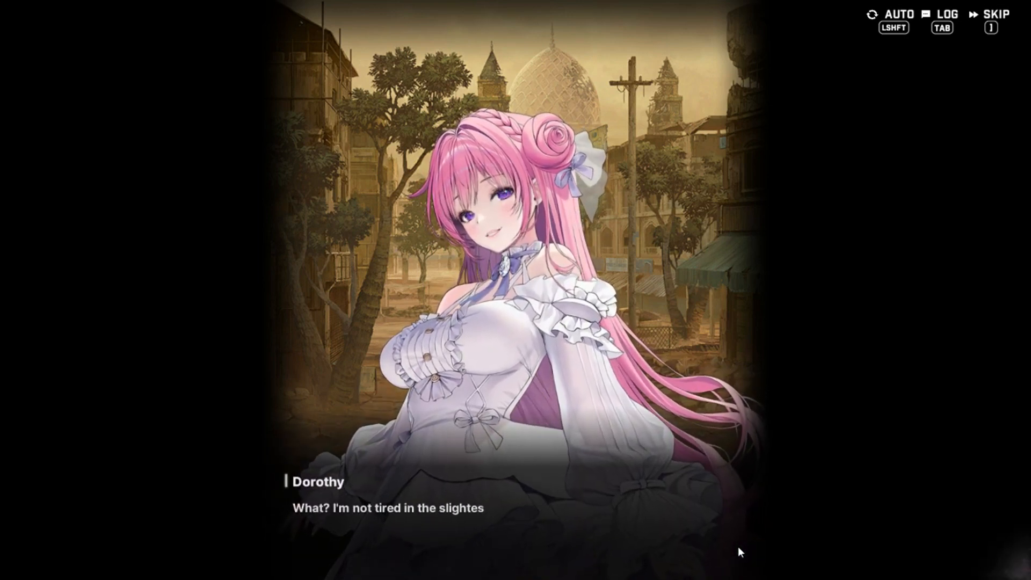
# Reply "Your constitution is enviable." and then "Who?" to Dorothy's next lines
pyautogui.click(739, 553)
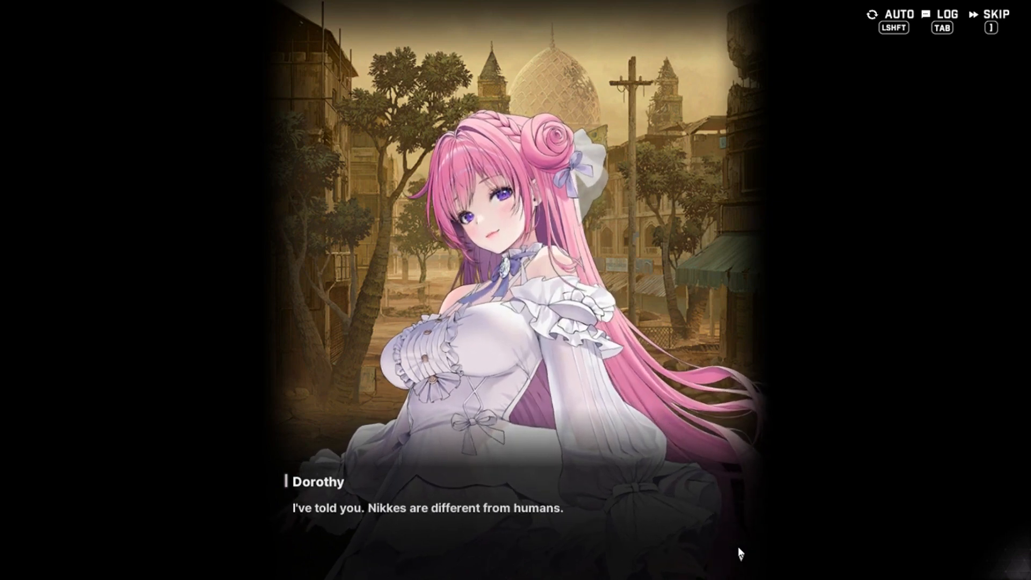
pyautogui.click(740, 553)
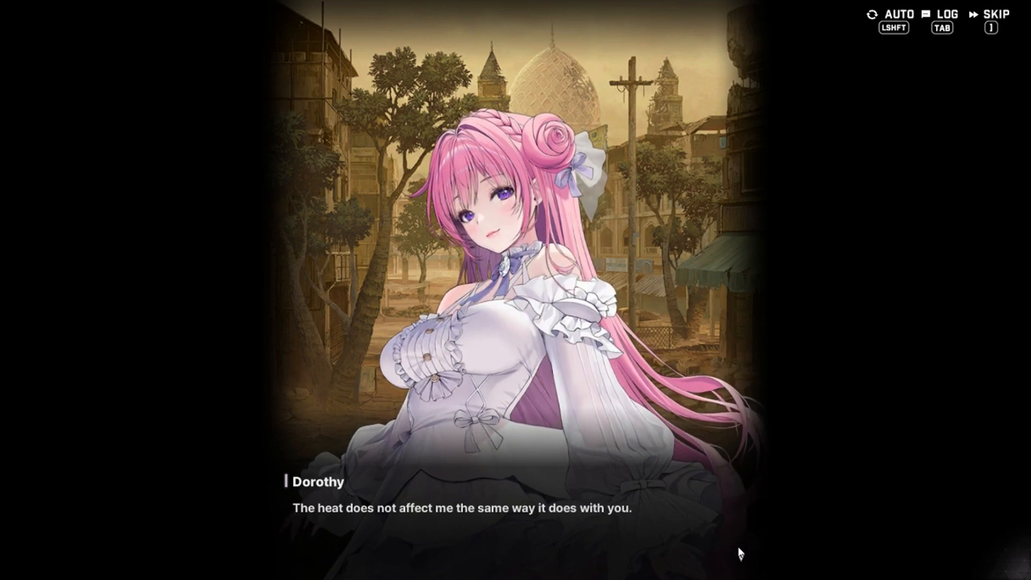
pyautogui.click(740, 553)
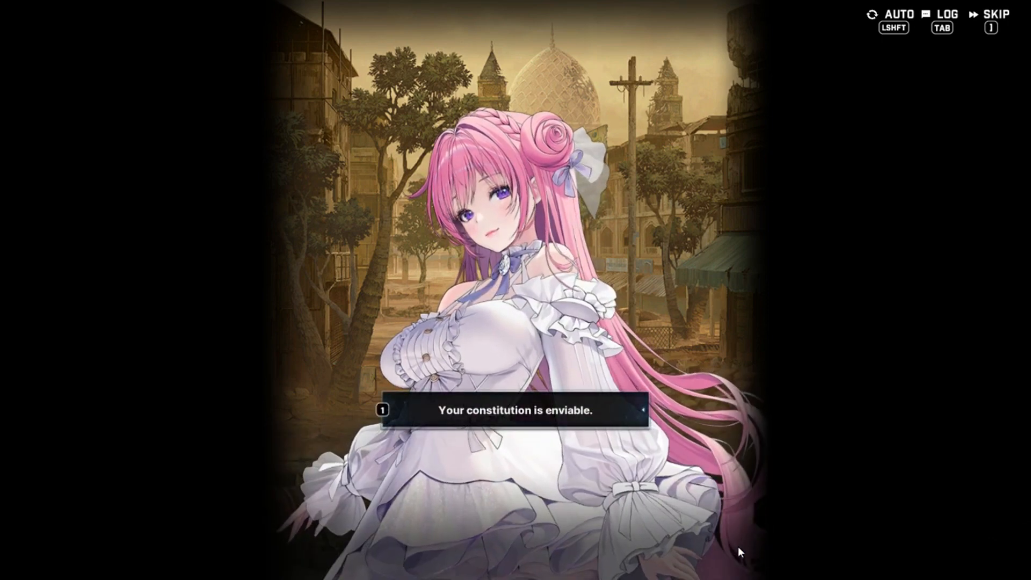
pyautogui.click(739, 552)
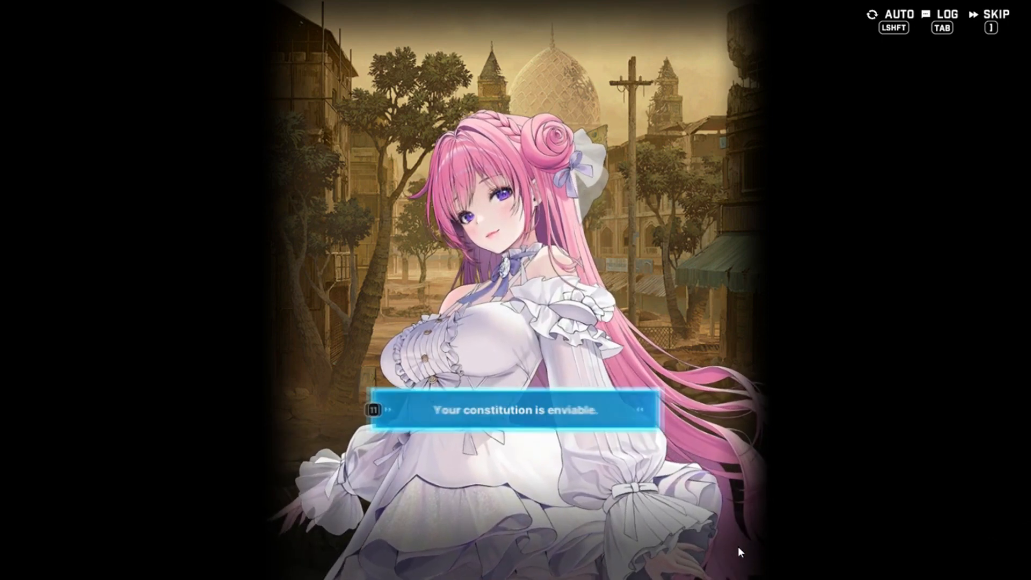
pyautogui.click(739, 553)
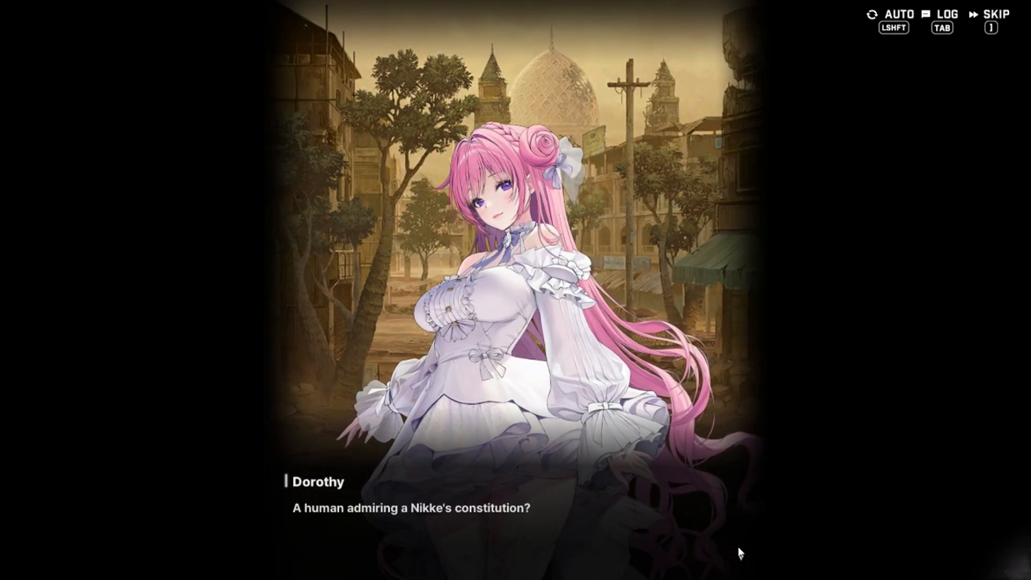
pyautogui.click(739, 552)
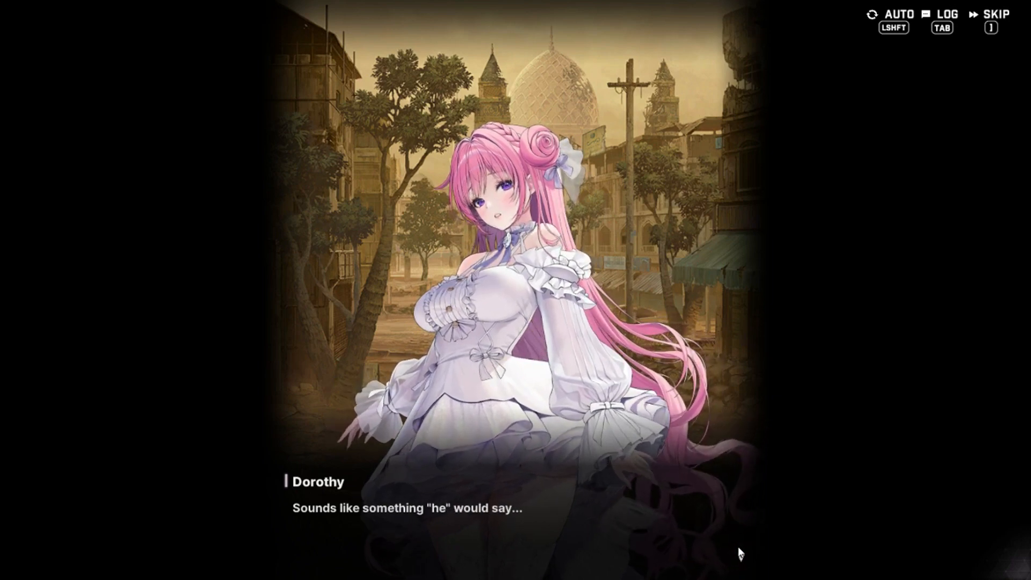
pyautogui.click(740, 553)
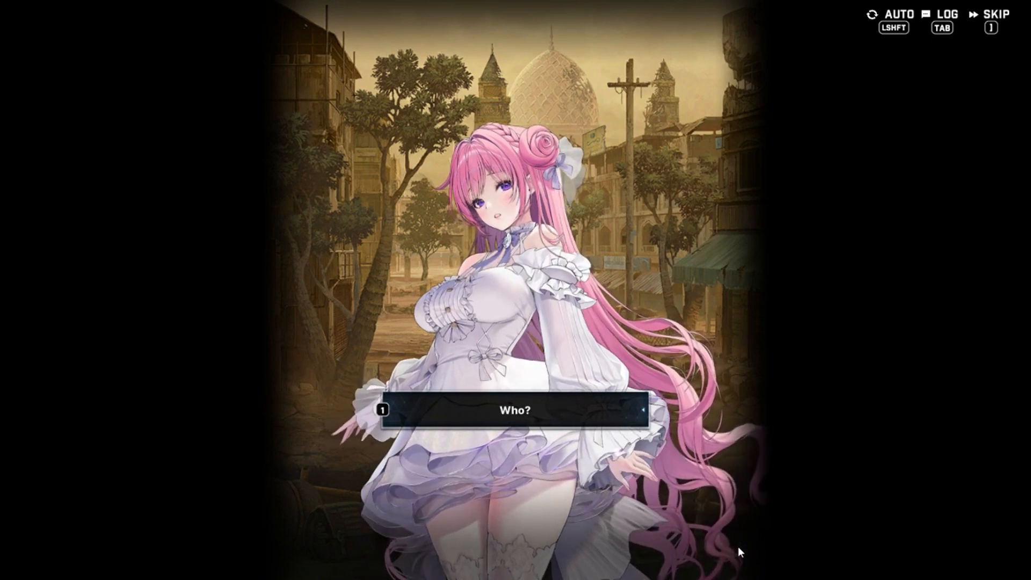
pyautogui.press('1')
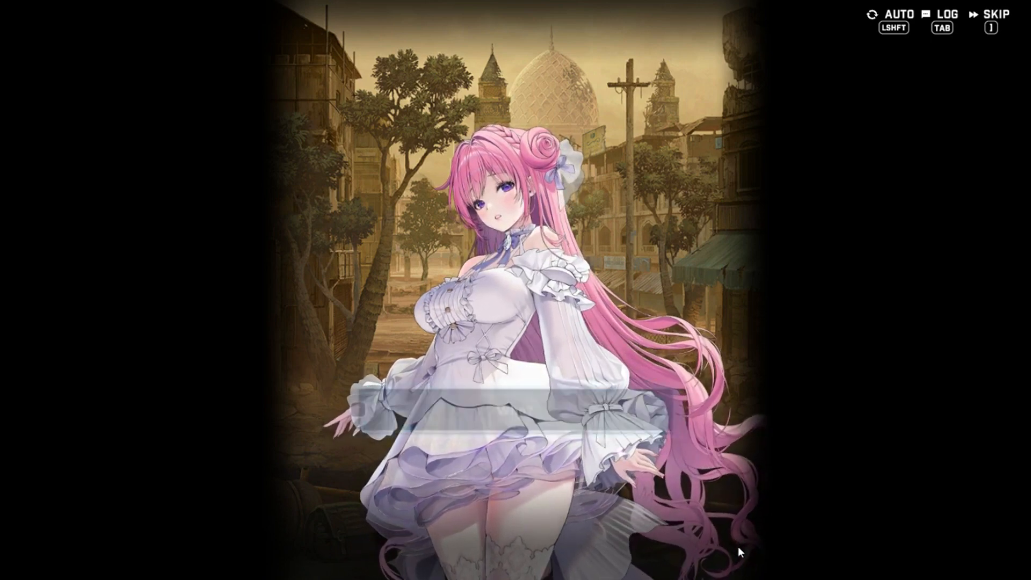
# Answer "So soon?" and "... Alright." as Dorothy stands to head off
pyautogui.click(740, 552)
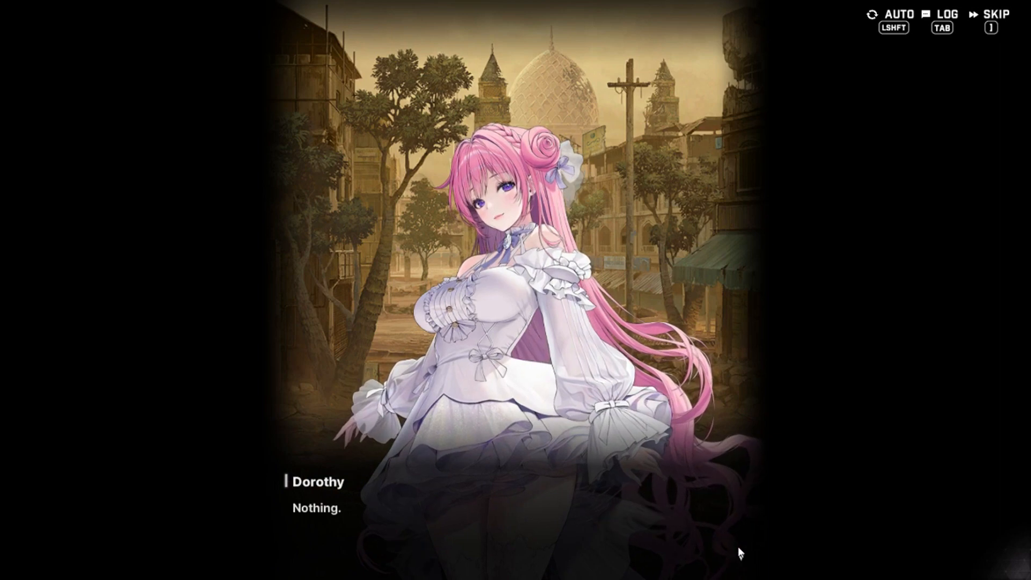
pyautogui.click(739, 553)
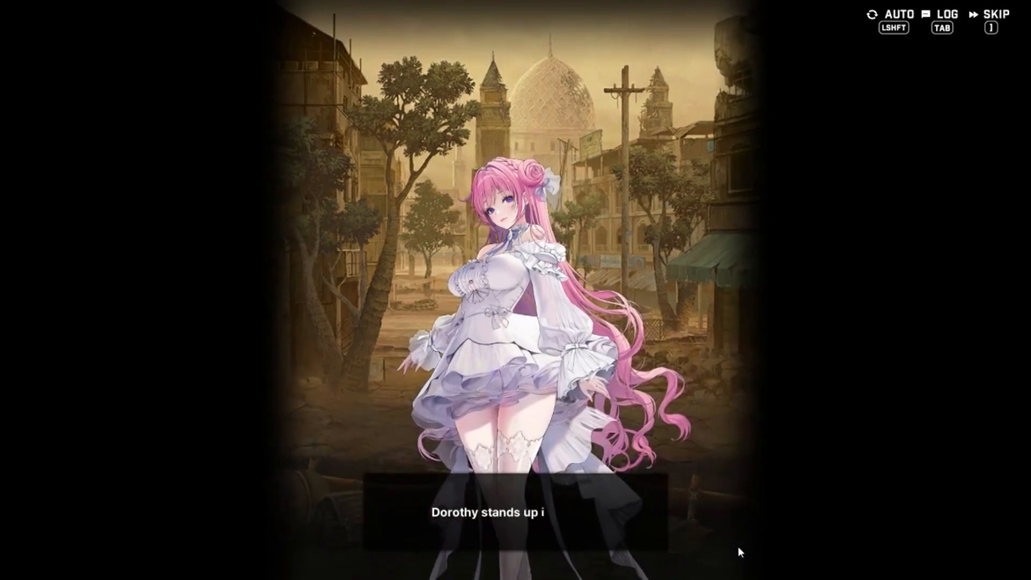
pyautogui.click(739, 553)
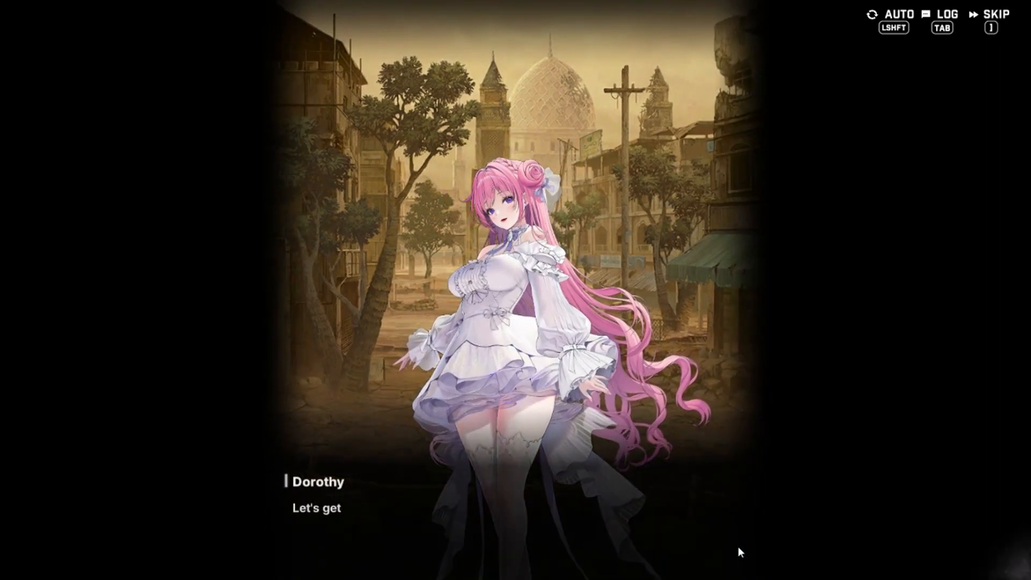
pyautogui.click(739, 553)
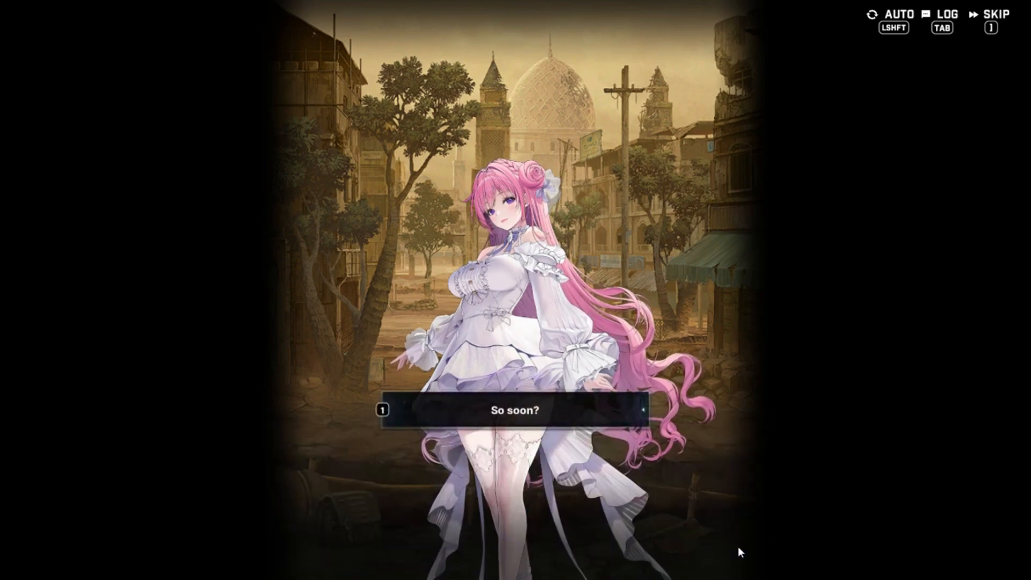
pyautogui.press('1')
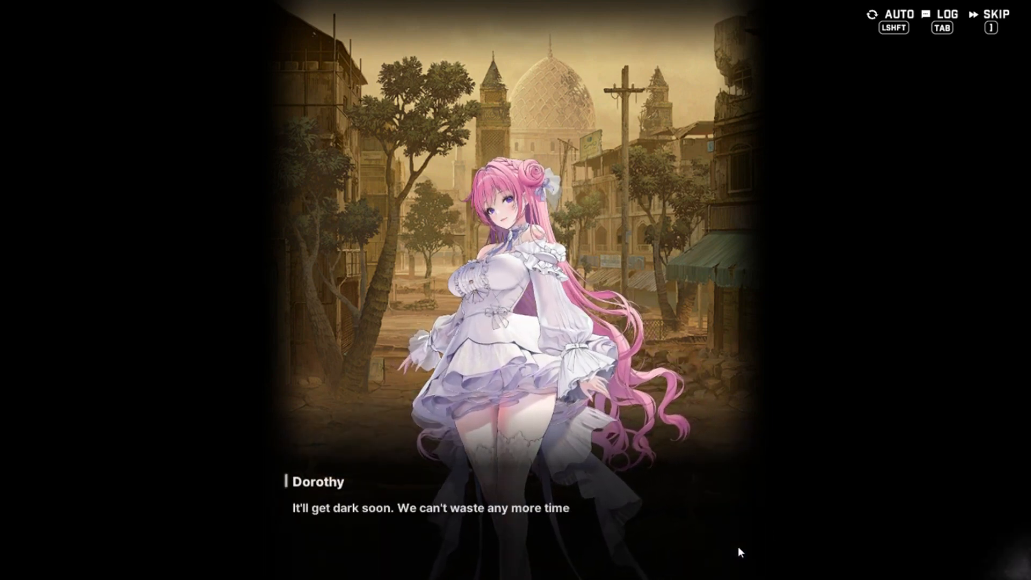
pyautogui.click(739, 552)
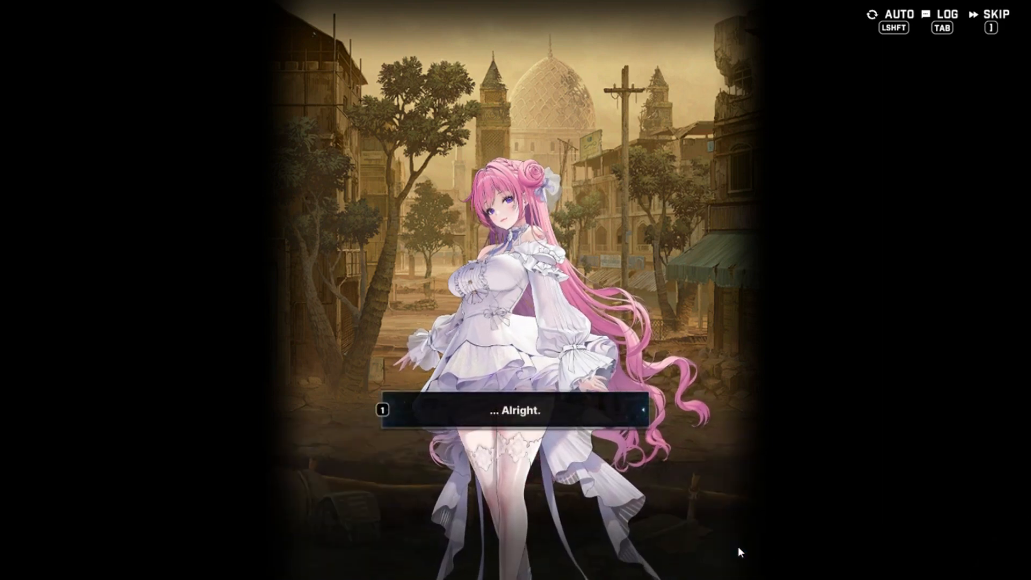
pyautogui.press('1')
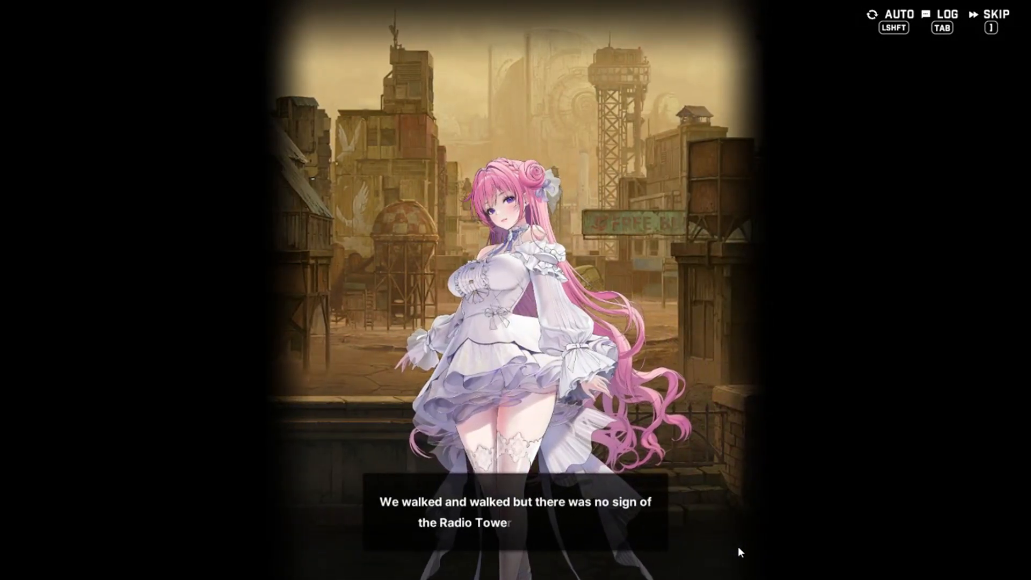
# Advance the flowers narration and ask Dorothy "Do you need water?"
pyautogui.click(739, 552)
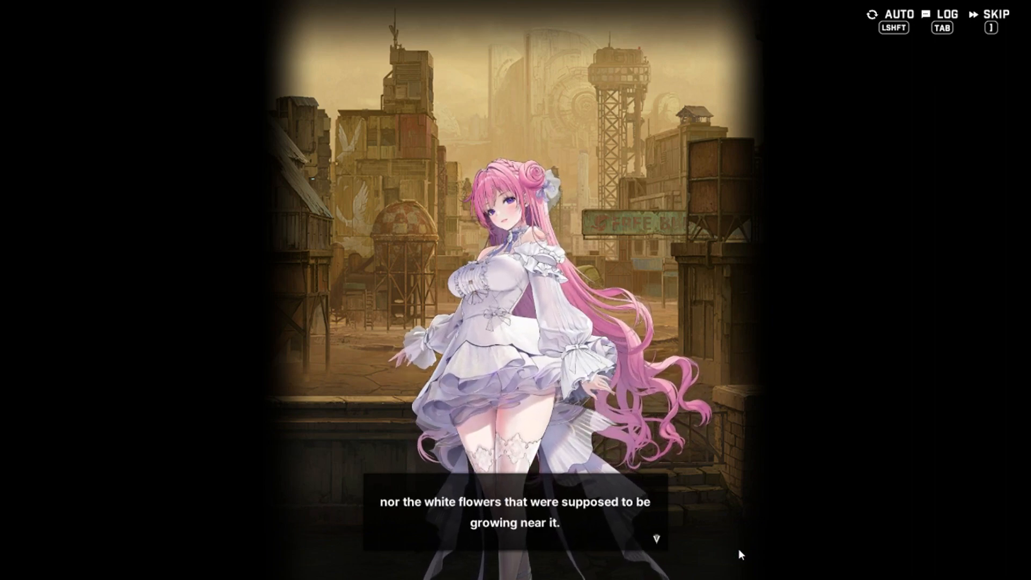
pyautogui.click(740, 553)
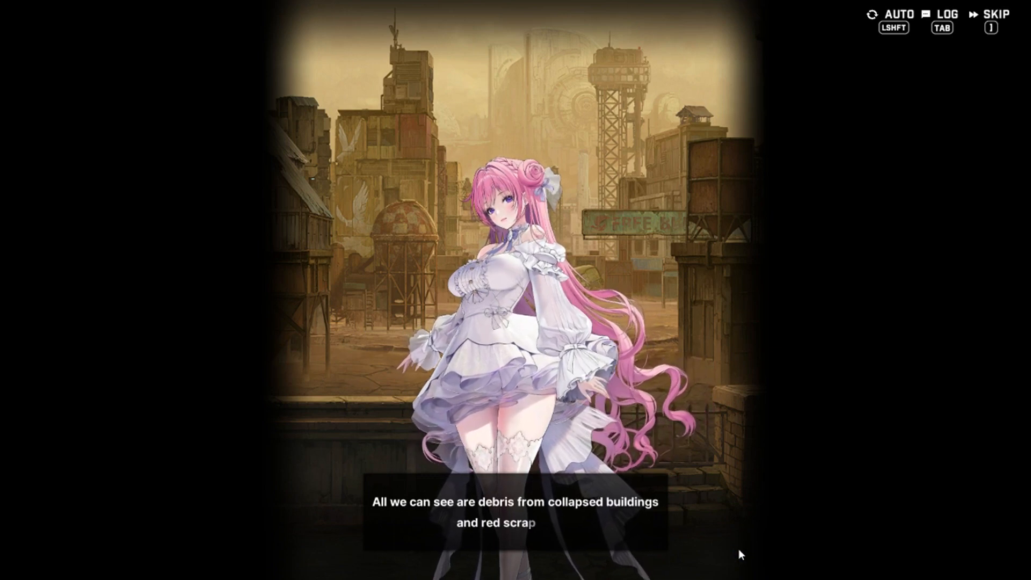
pyautogui.click(741, 554)
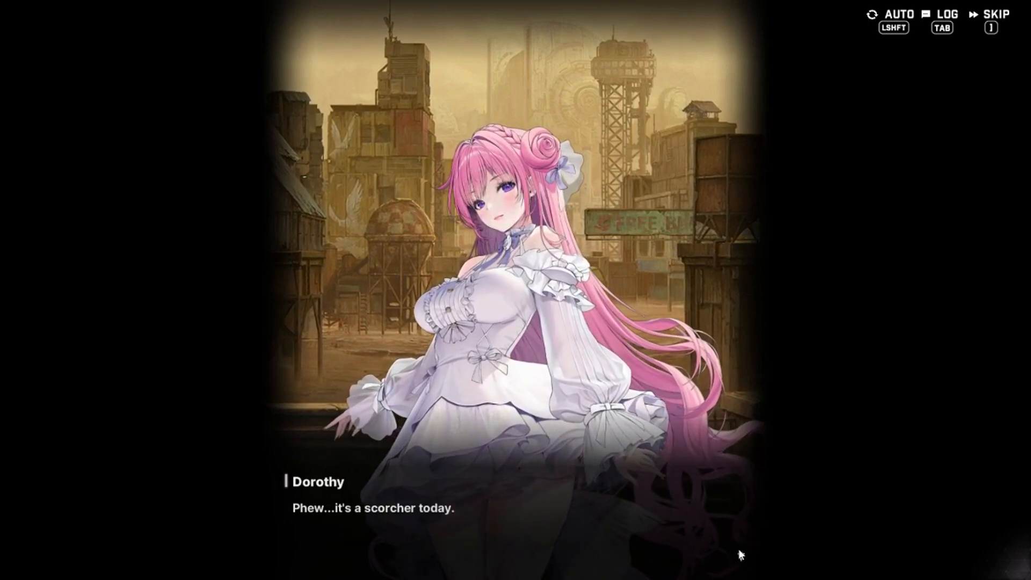
pyautogui.click(741, 554)
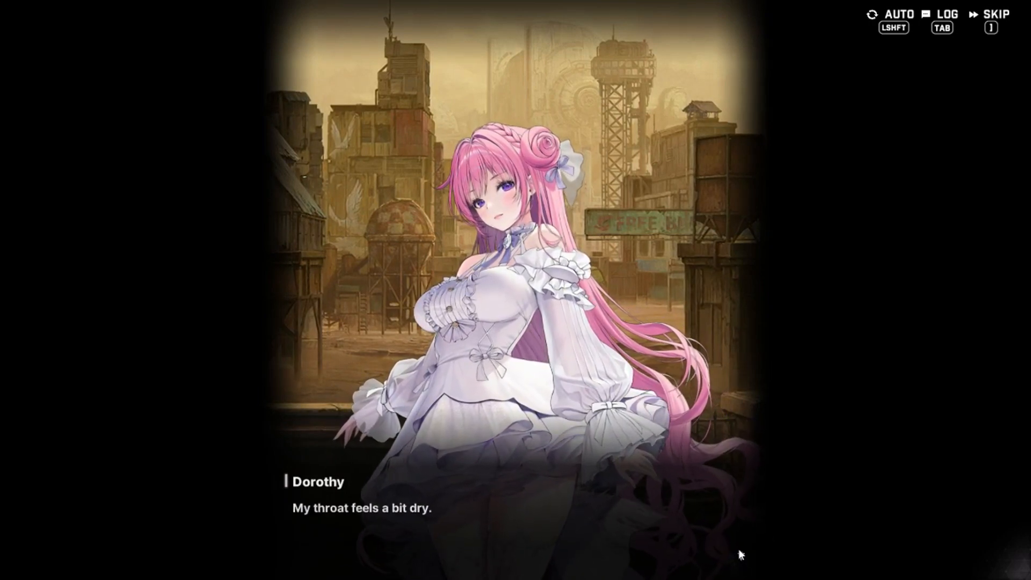
pyautogui.click(740, 554)
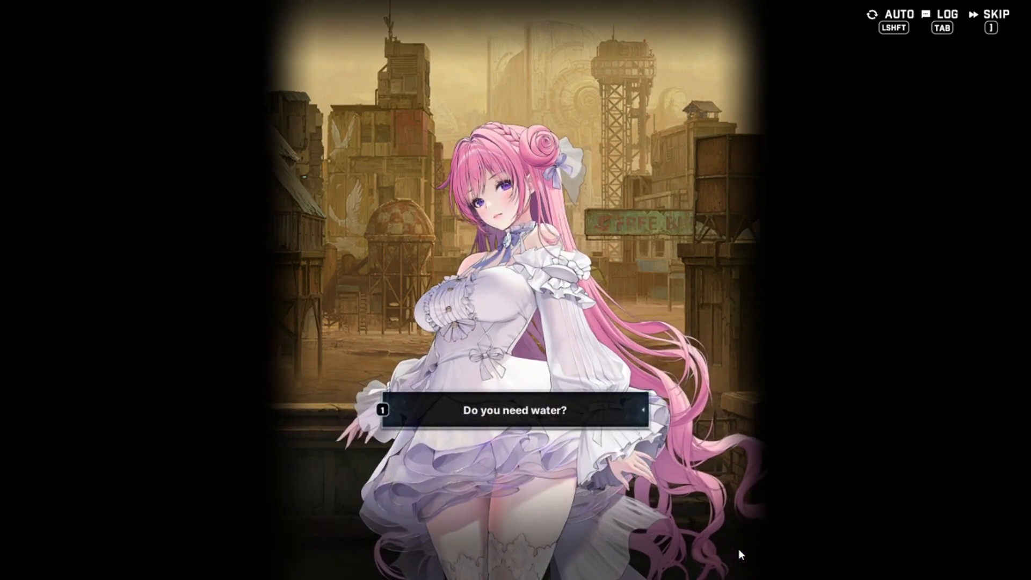
pyautogui.press('1')
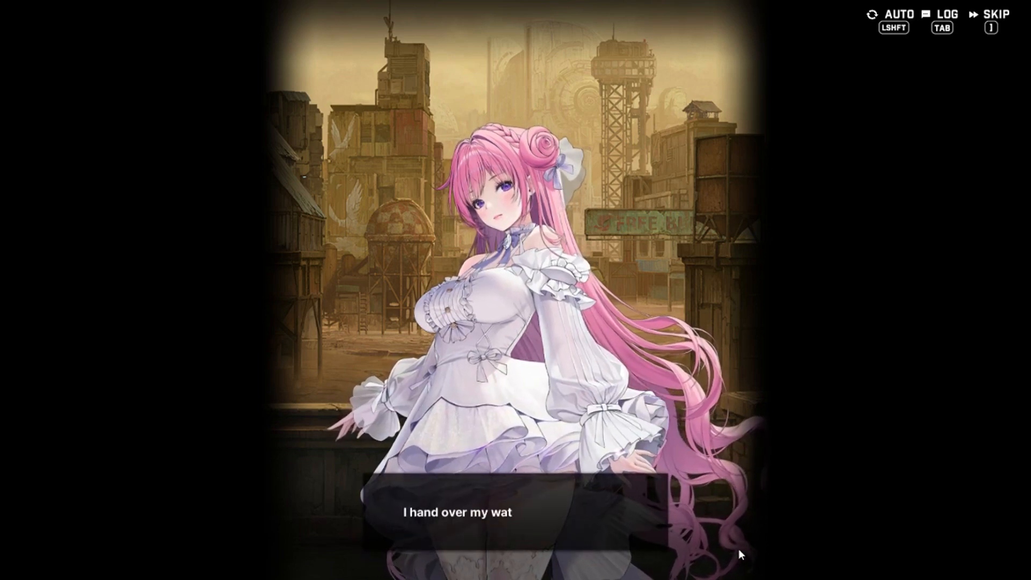
# Insist she may still feel thirsty and there's enough water for both until Dorothy says "... Very well."
pyautogui.click(740, 554)
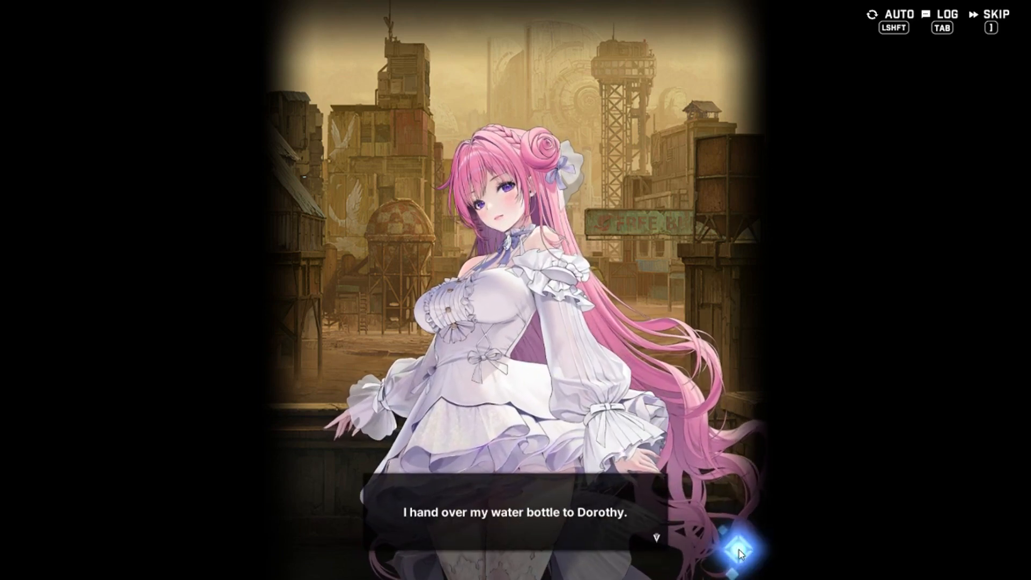
pyautogui.click(740, 555)
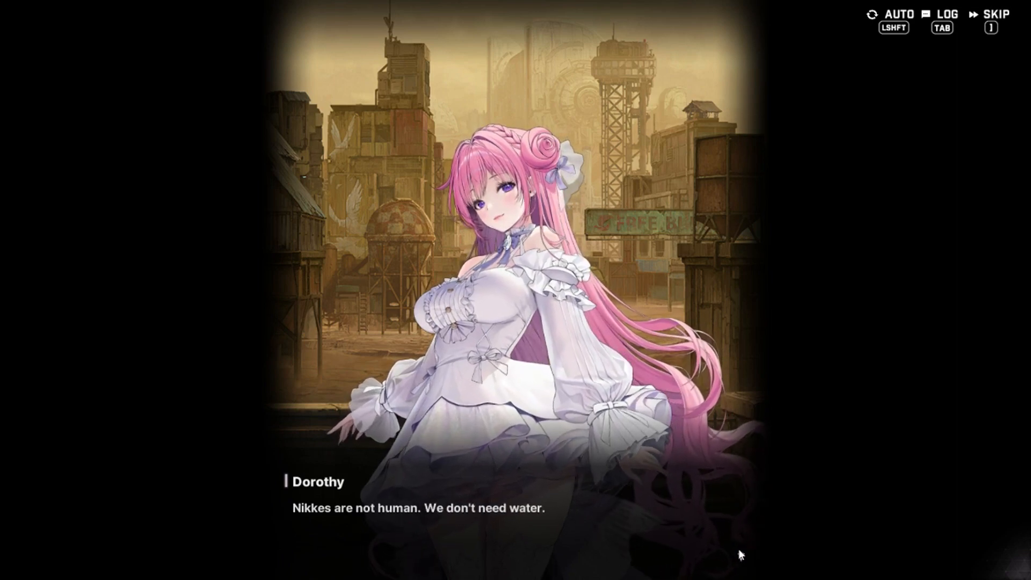
pyautogui.click(740, 554)
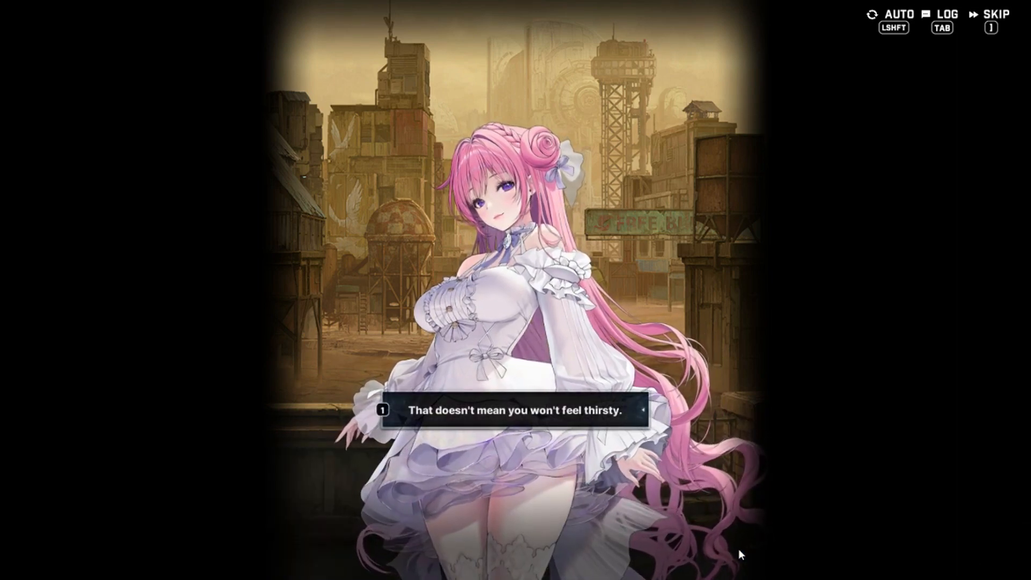
pyautogui.click(739, 554)
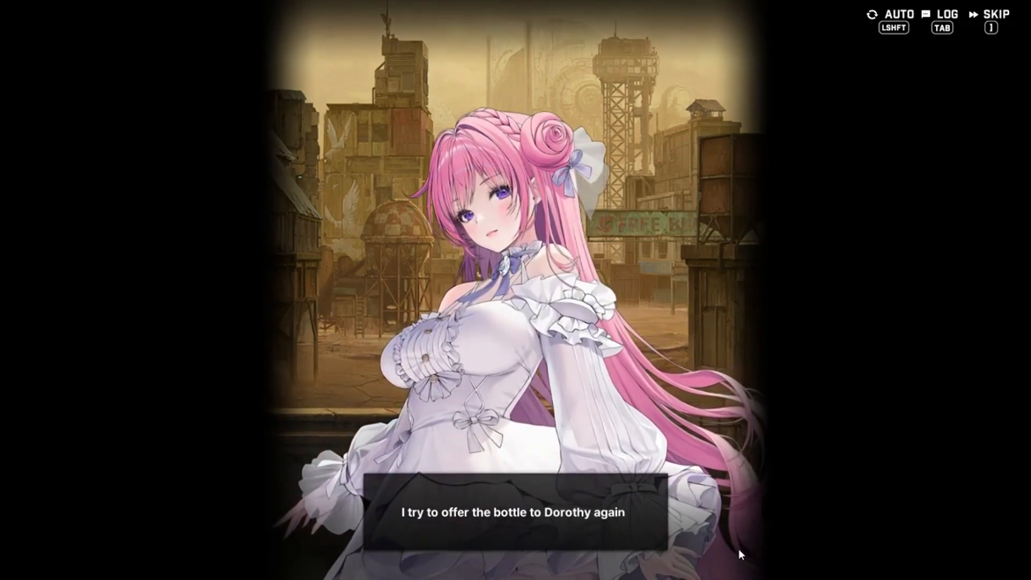
pyautogui.click(741, 554)
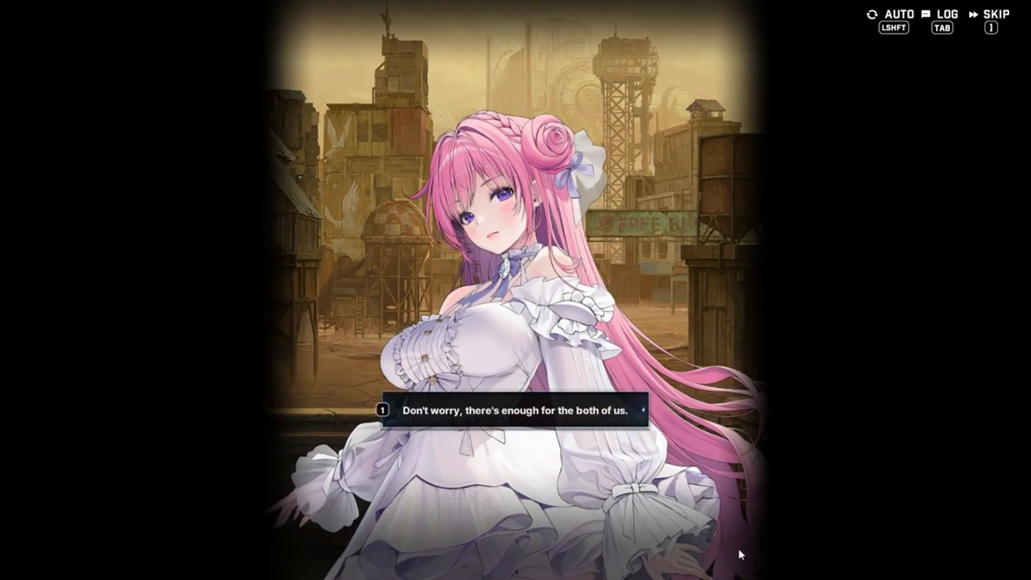
pyautogui.click(740, 554)
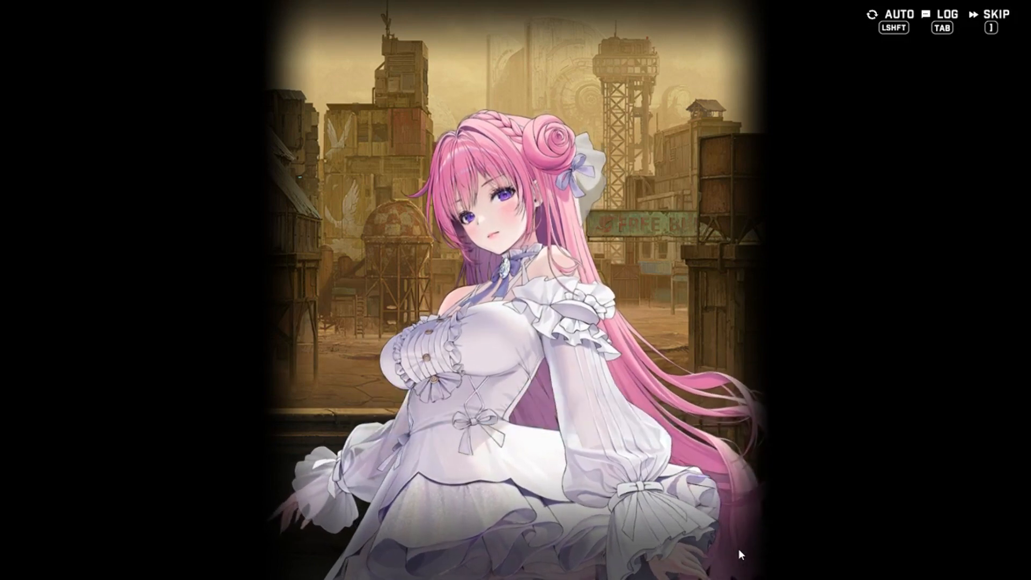
pyautogui.click(740, 554)
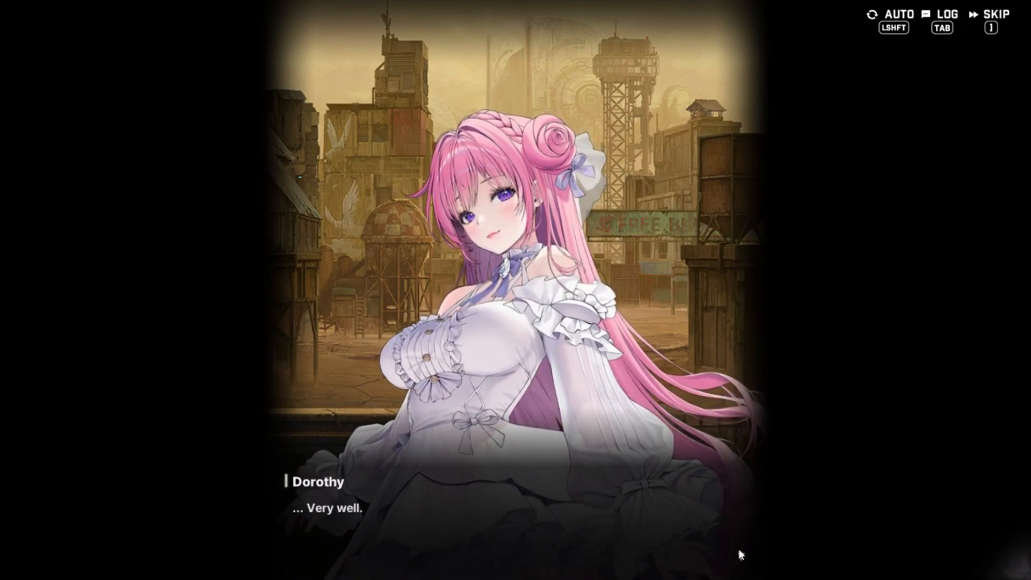
pyautogui.click(741, 554)
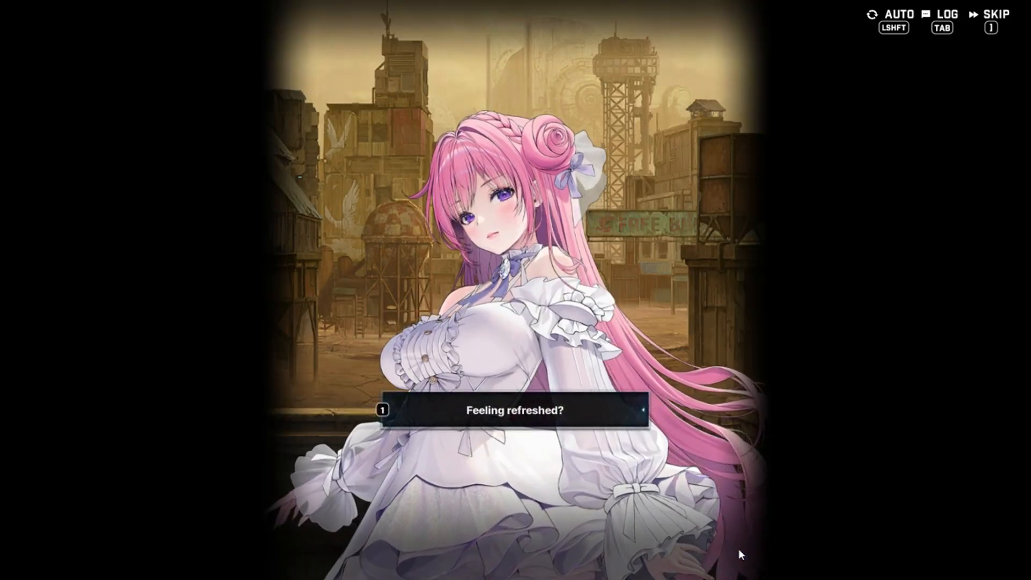
# Ask "Feeling refreshed?", take back the bottle, and give the reply about asking Cecil
pyautogui.click(740, 554)
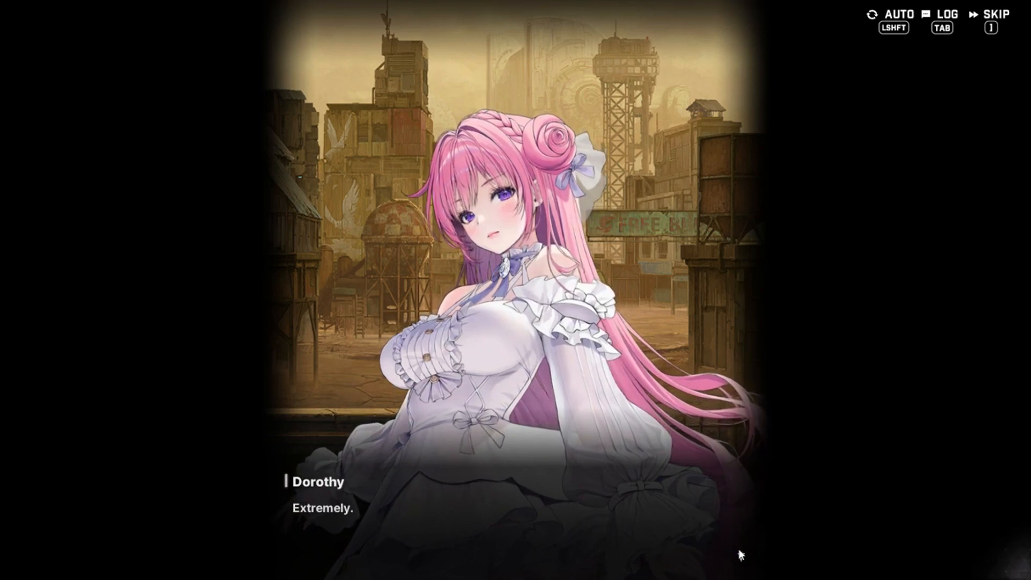
pyautogui.click(741, 554)
pyautogui.click(740, 554)
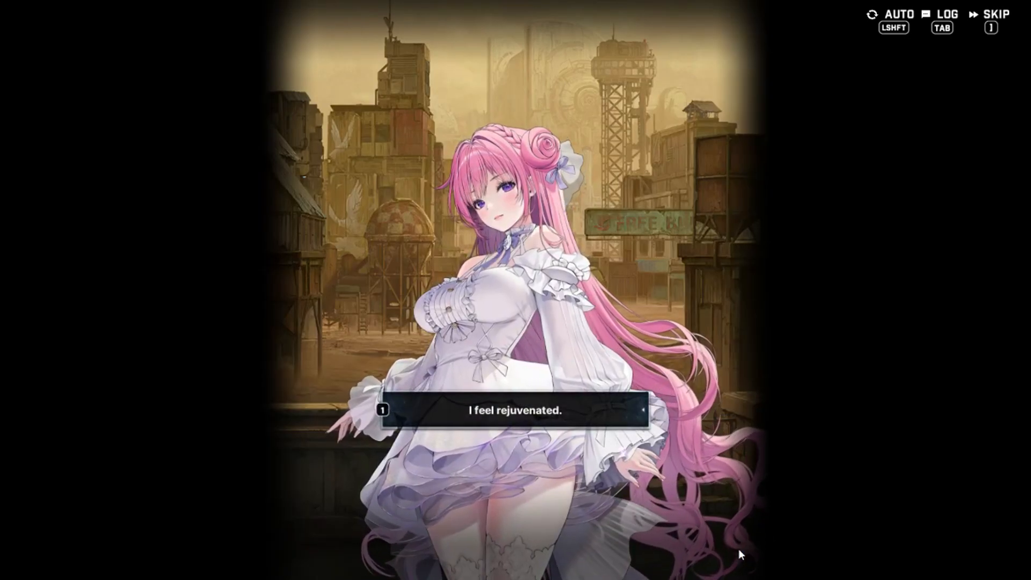
pyautogui.click(741, 554)
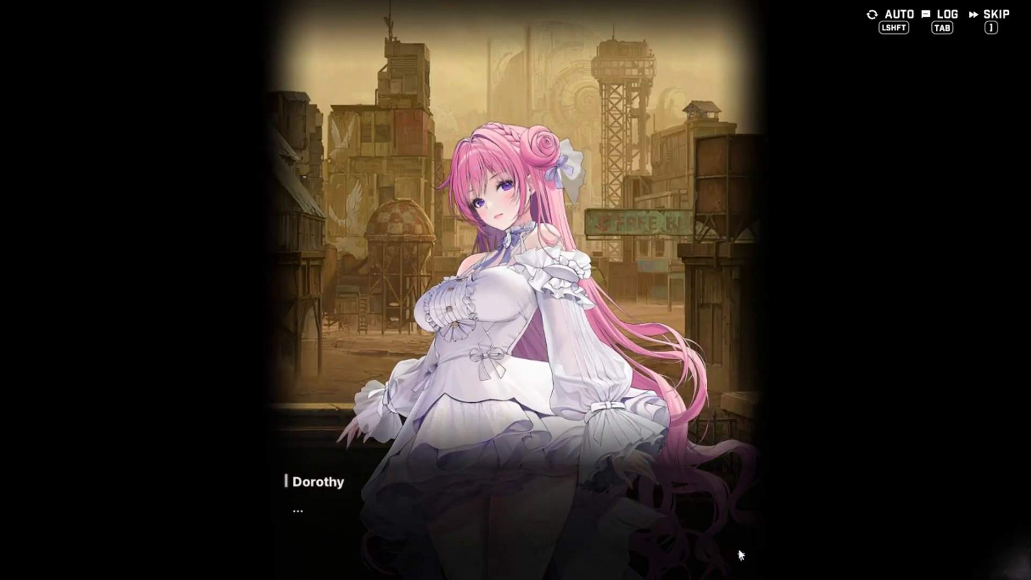
pyautogui.click(740, 554)
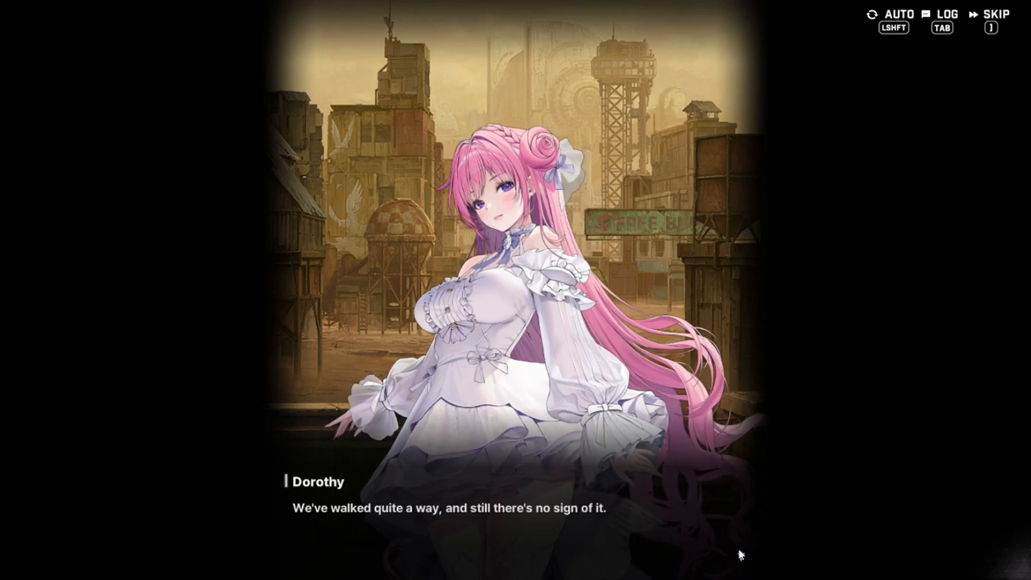
pyautogui.click(739, 554)
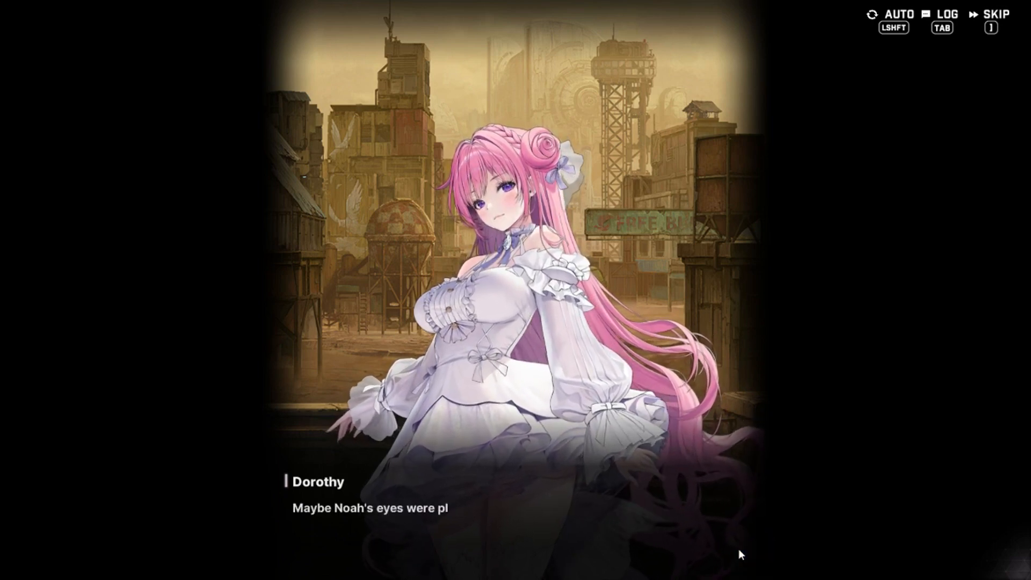
pyautogui.click(740, 554)
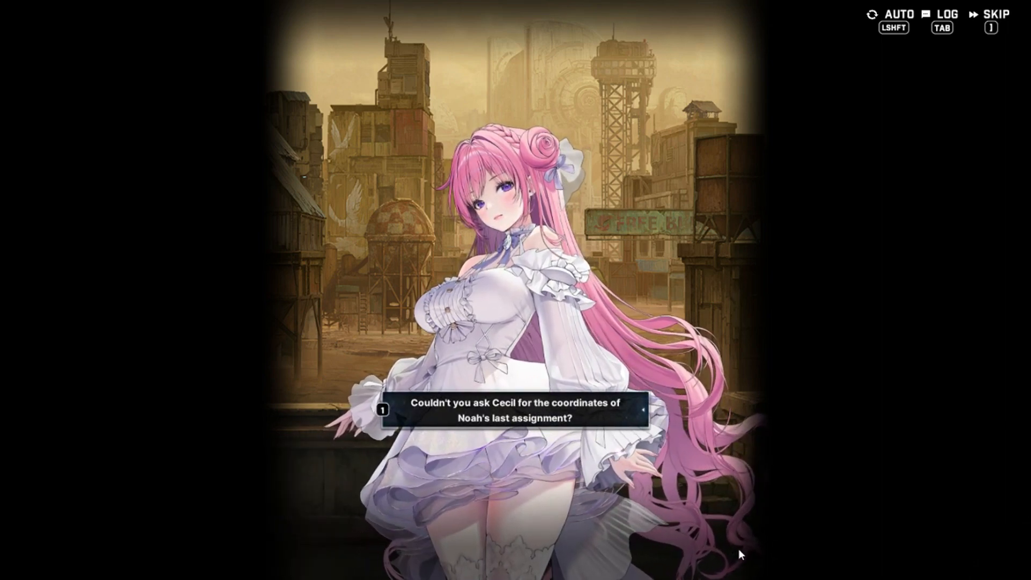
pyautogui.press('1')
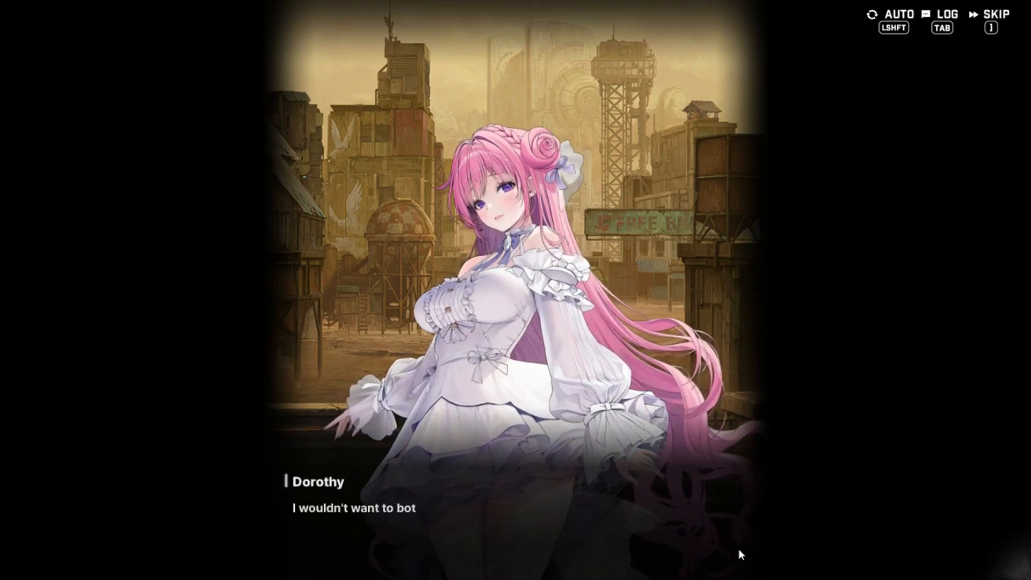
# Reply about not bothering her, hear her squadmates lines, and ask if she despises humans
pyautogui.click(739, 554)
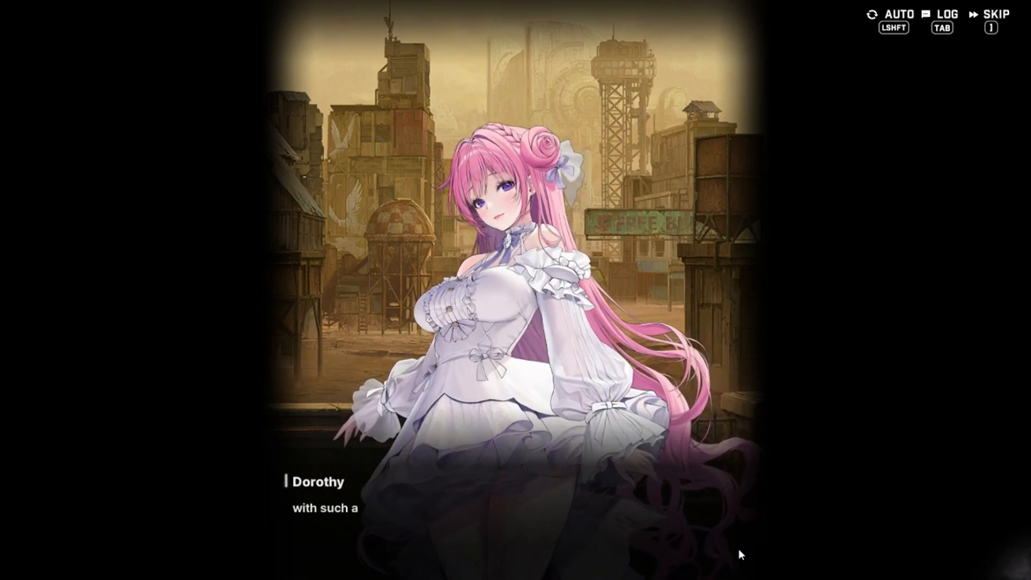
pyautogui.click(740, 554)
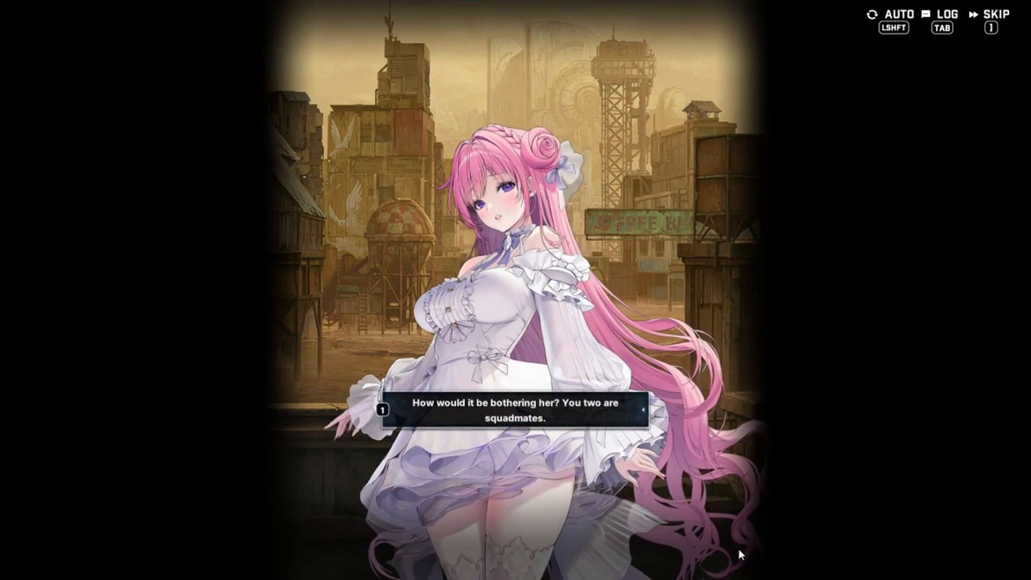
pyautogui.click(740, 554)
pyautogui.click(739, 554)
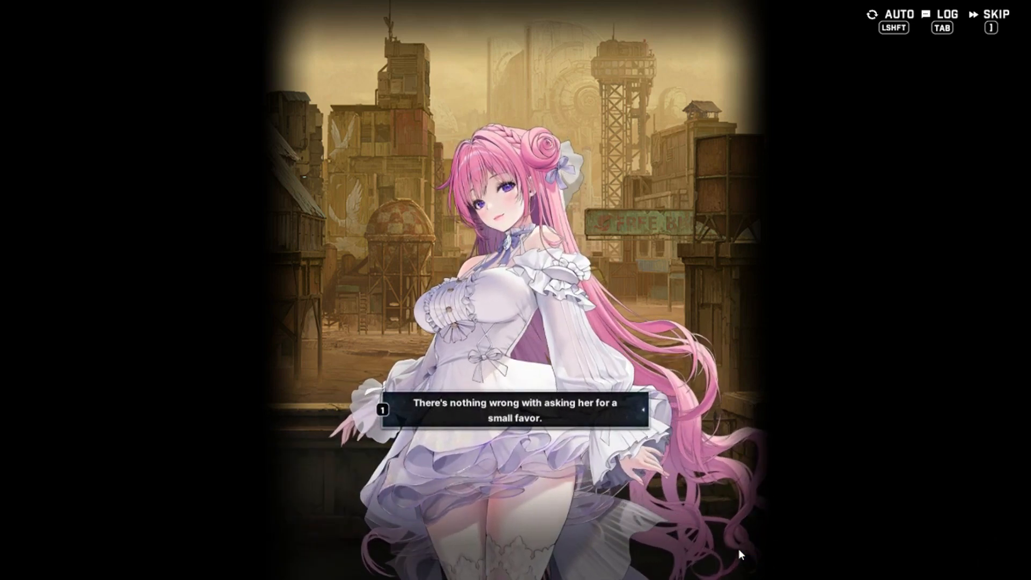
pyautogui.click(740, 554)
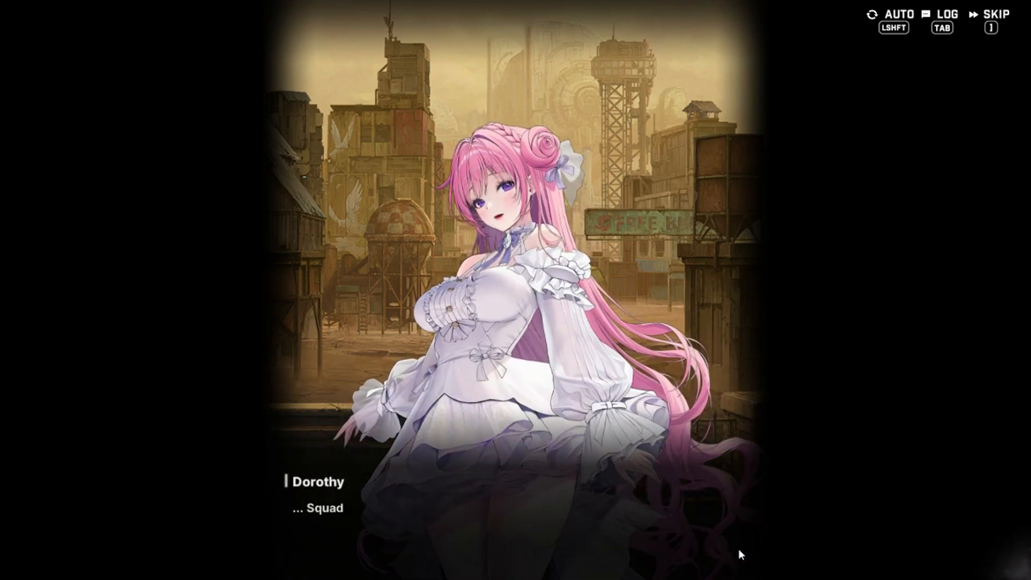
pyautogui.click(740, 554)
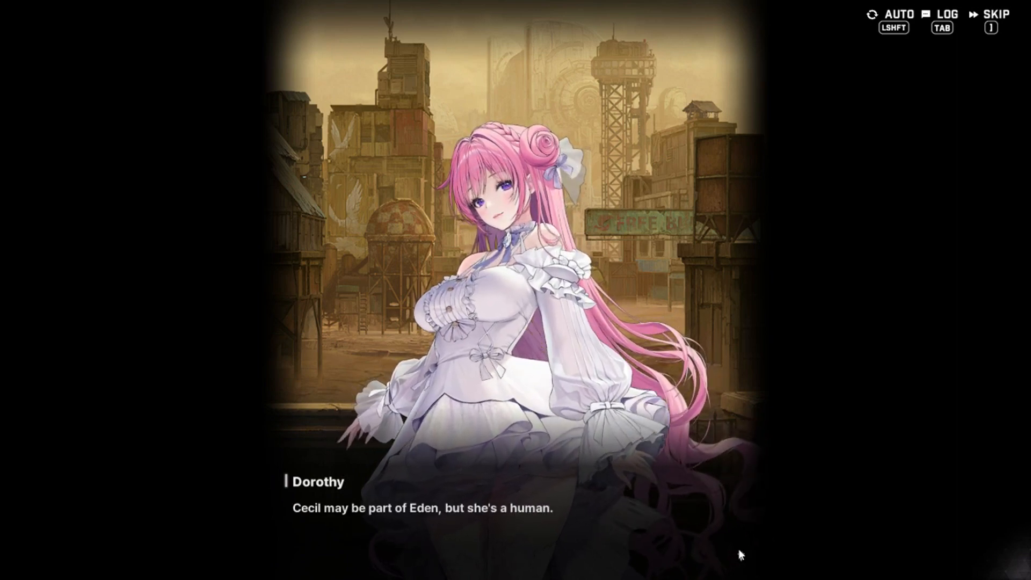
pyautogui.click(739, 554)
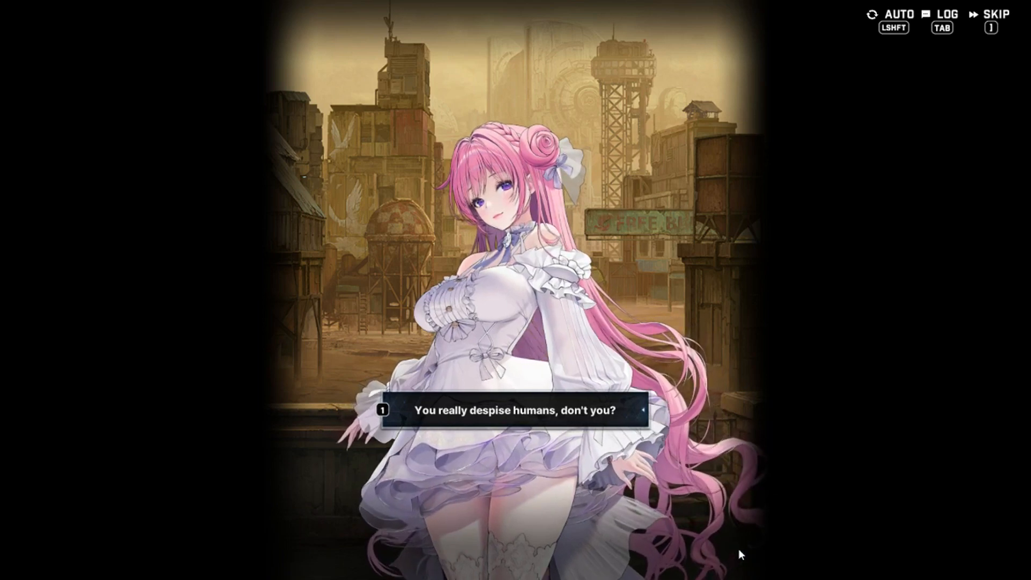
pyautogui.click(740, 555)
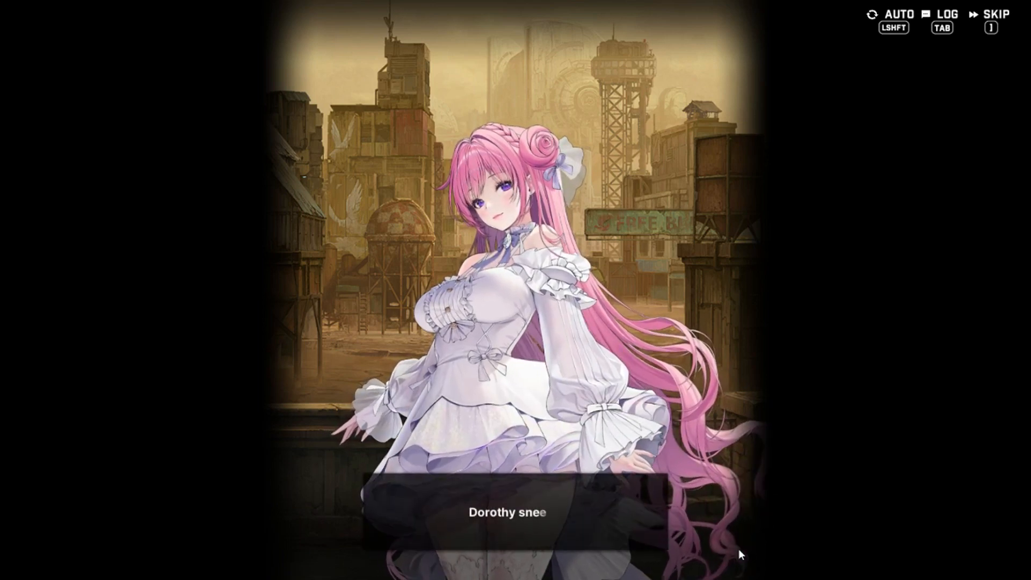
# Reply "So you do hate humans.", "That's great." and "So long as you don't hate me."
pyautogui.click(740, 554)
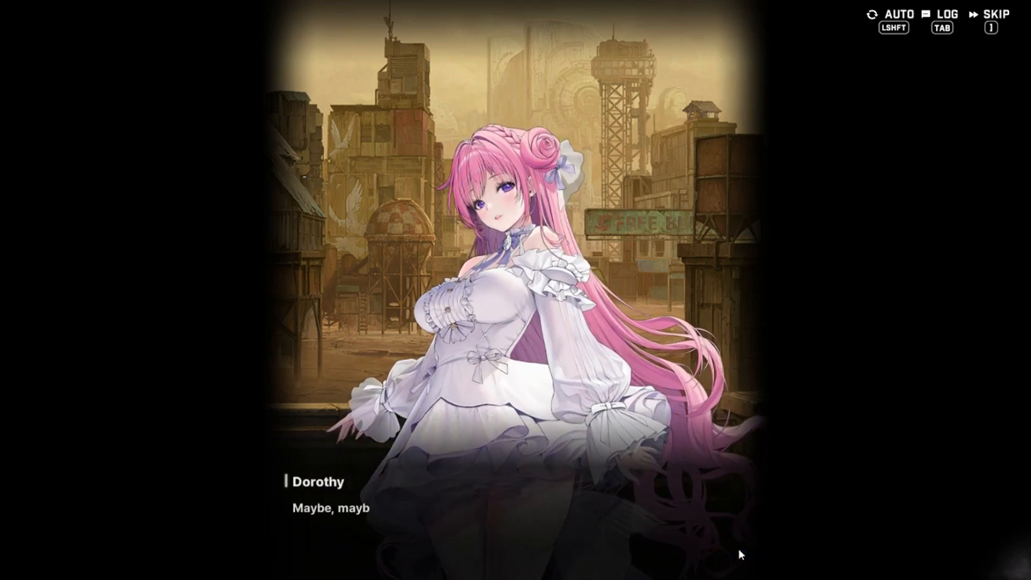
pyautogui.click(740, 554)
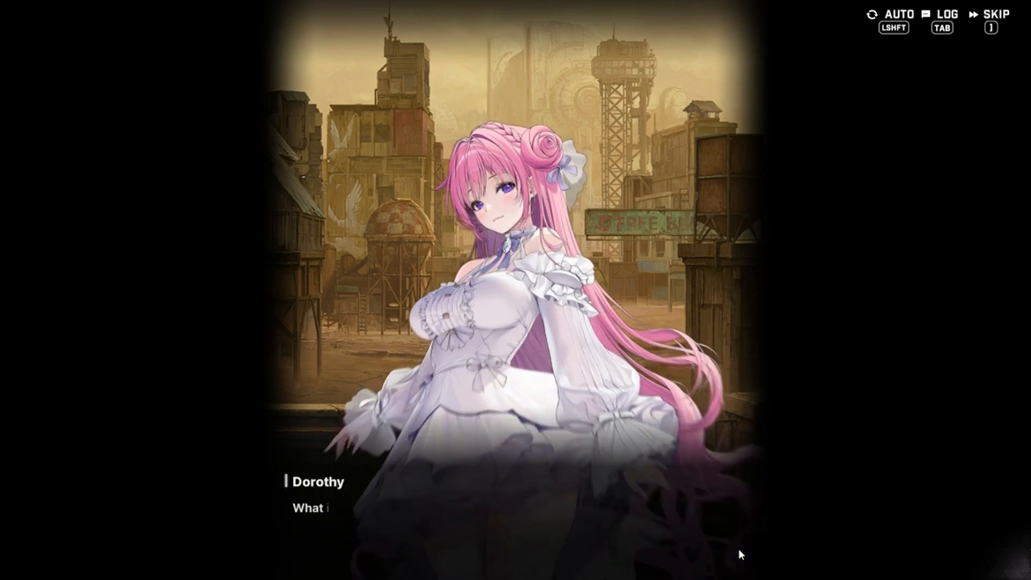
pyautogui.click(741, 553)
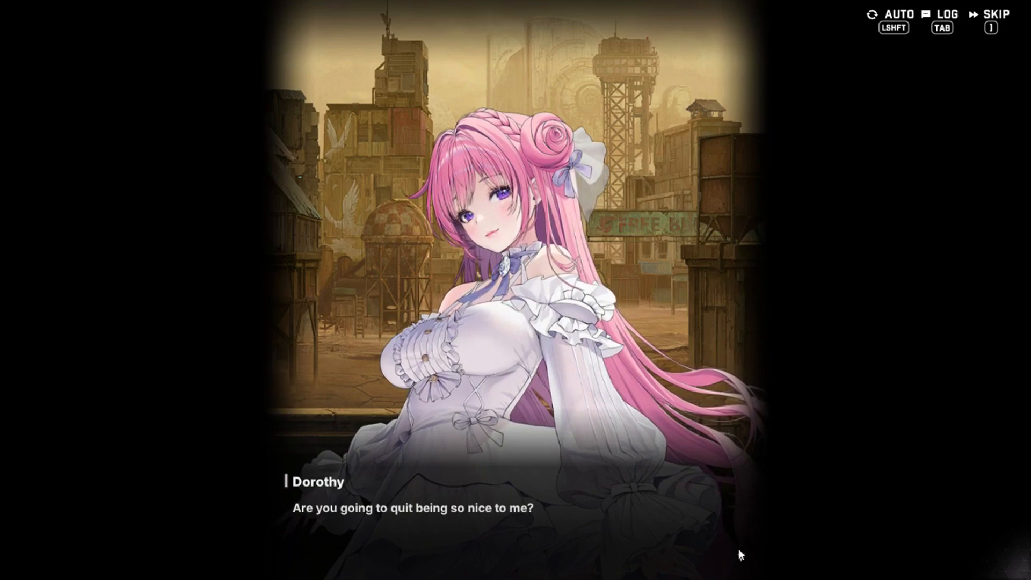
pyautogui.click(740, 554)
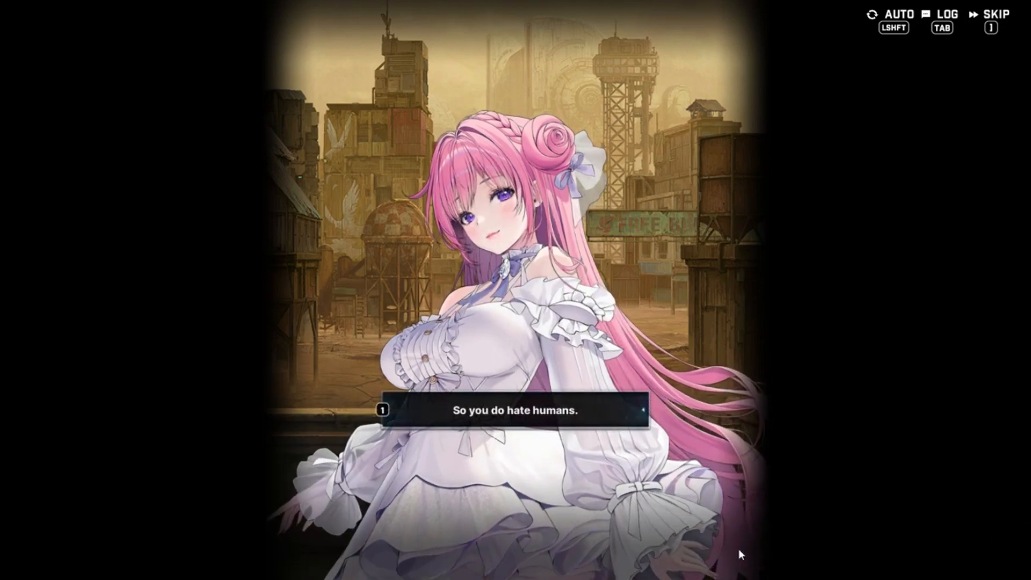
pyautogui.click(740, 554)
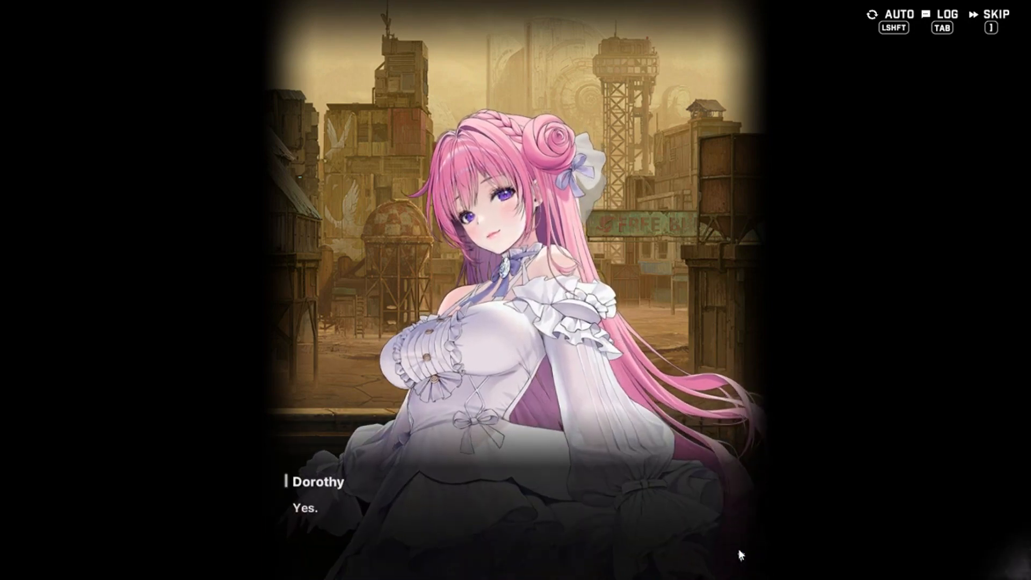
pyautogui.click(738, 549)
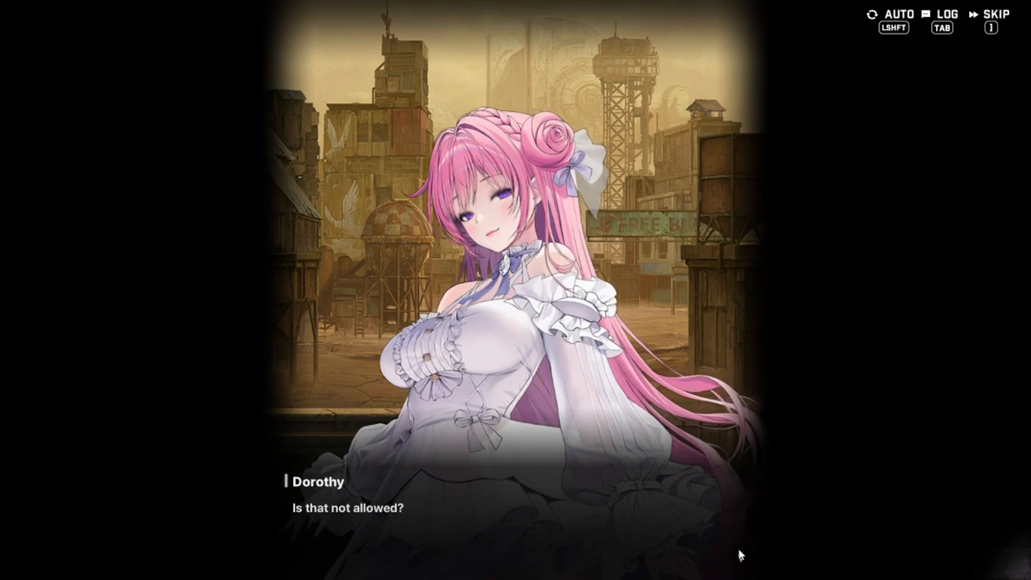
pyautogui.click(738, 548)
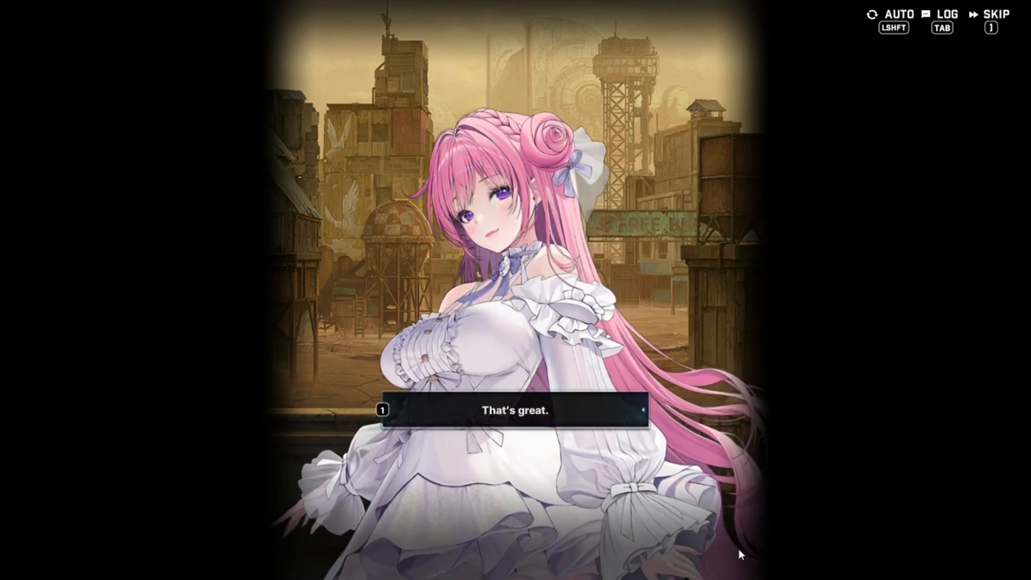
pyautogui.click(739, 549)
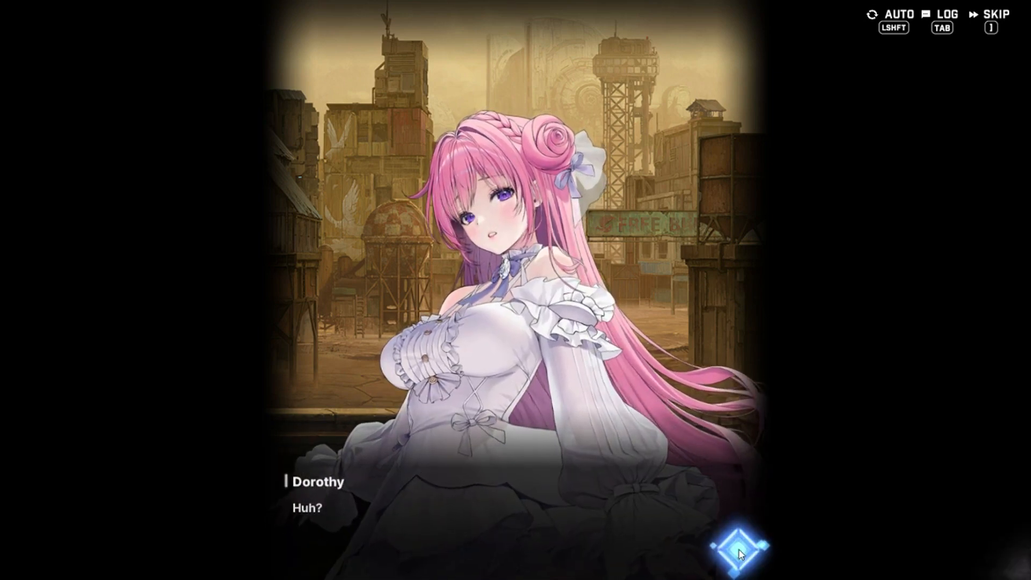
pyautogui.click(738, 549)
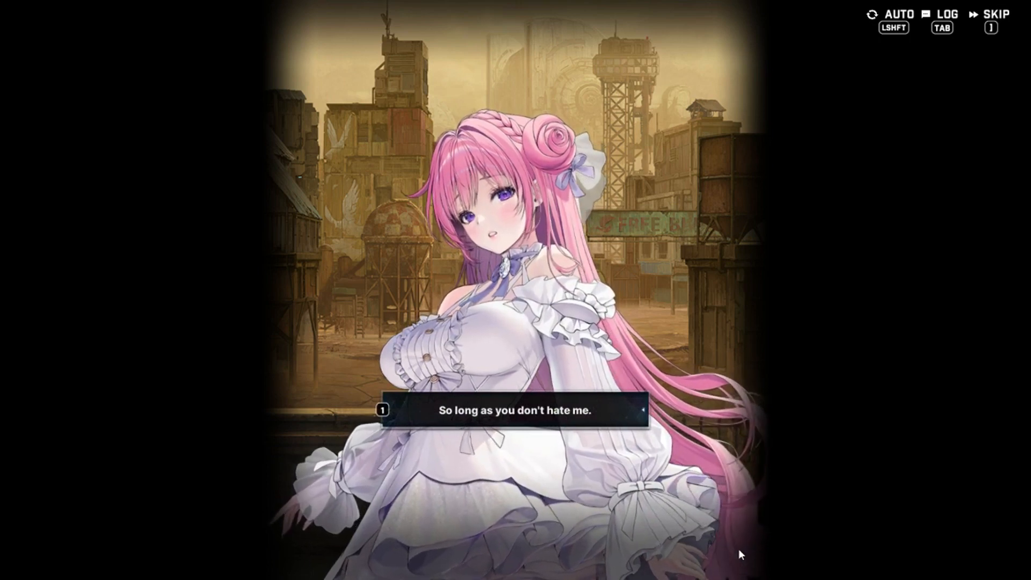
pyautogui.click(739, 549)
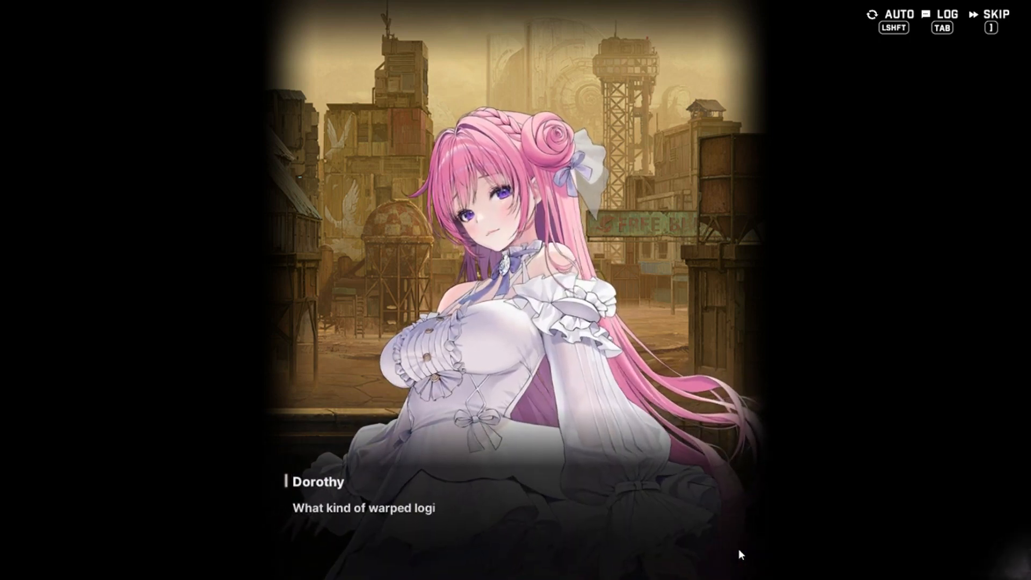
# Give the reply about her laughing today and then call Dorothy's name
pyautogui.click(738, 549)
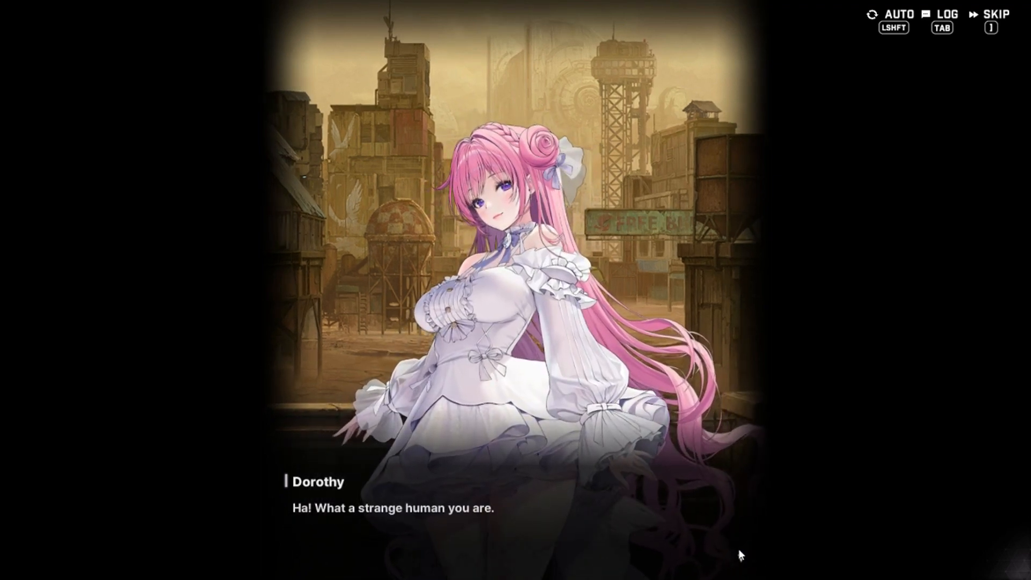
pyautogui.click(739, 549)
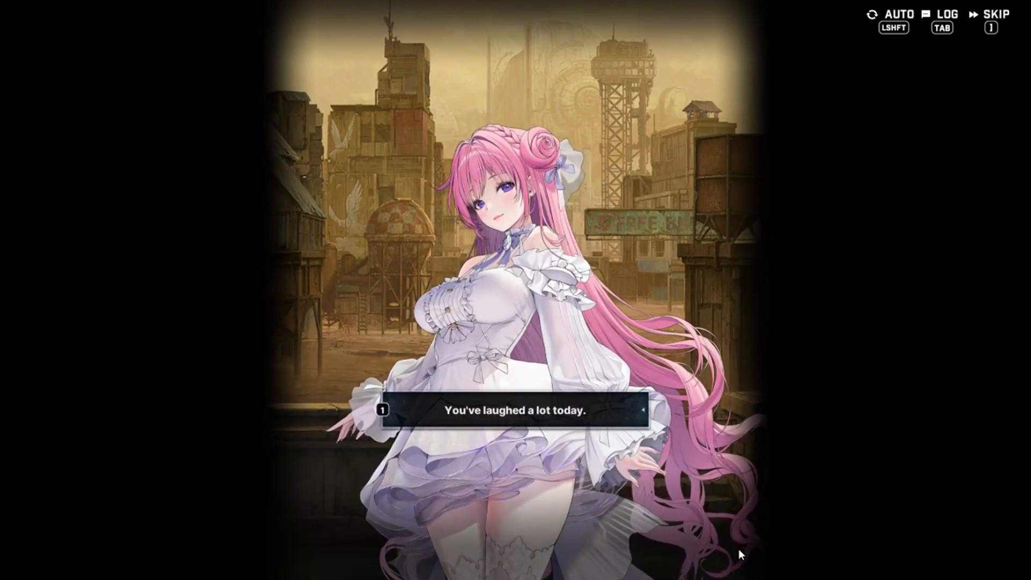
pyautogui.click(739, 548)
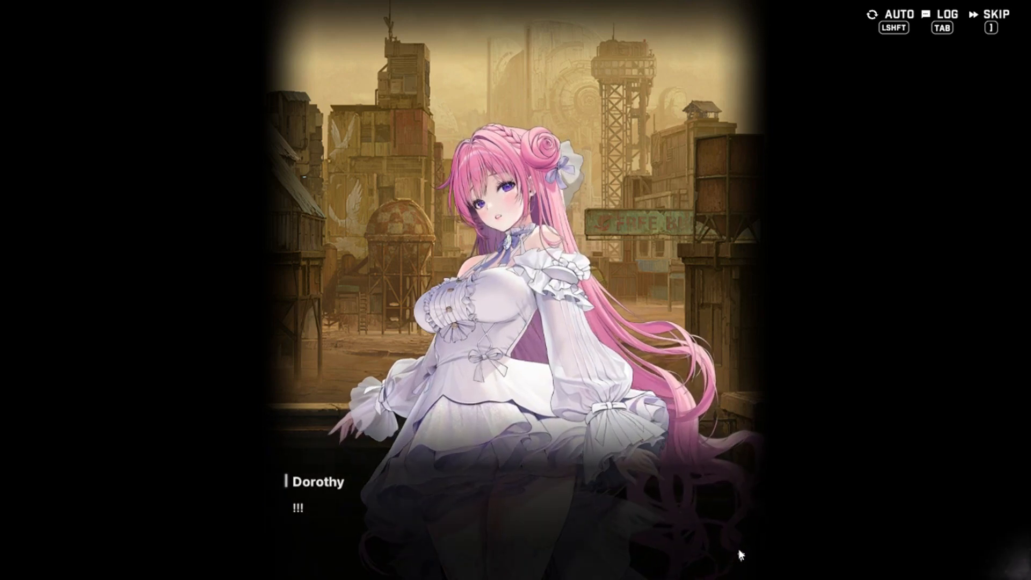
pyautogui.click(738, 553)
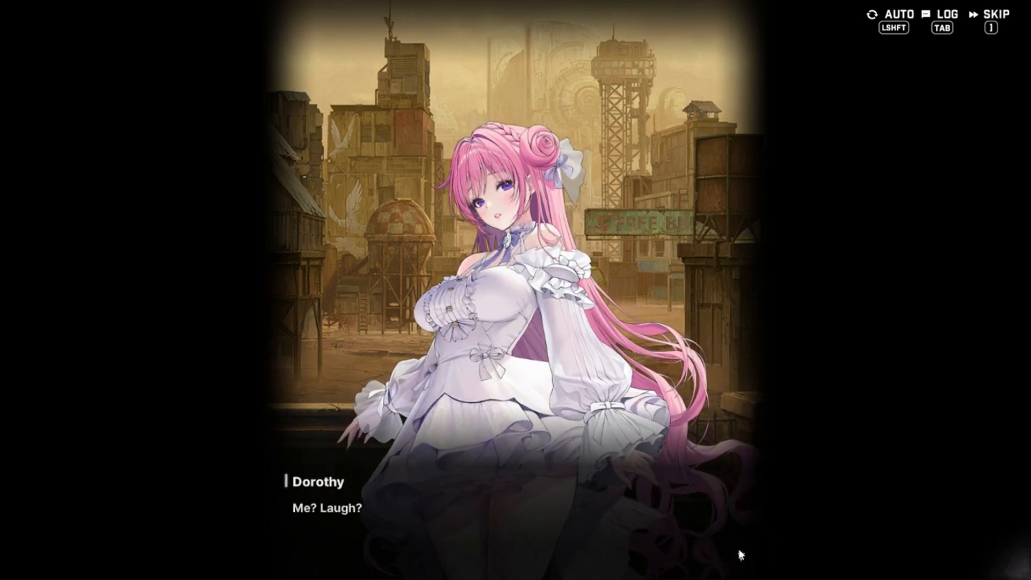
pyautogui.click(739, 554)
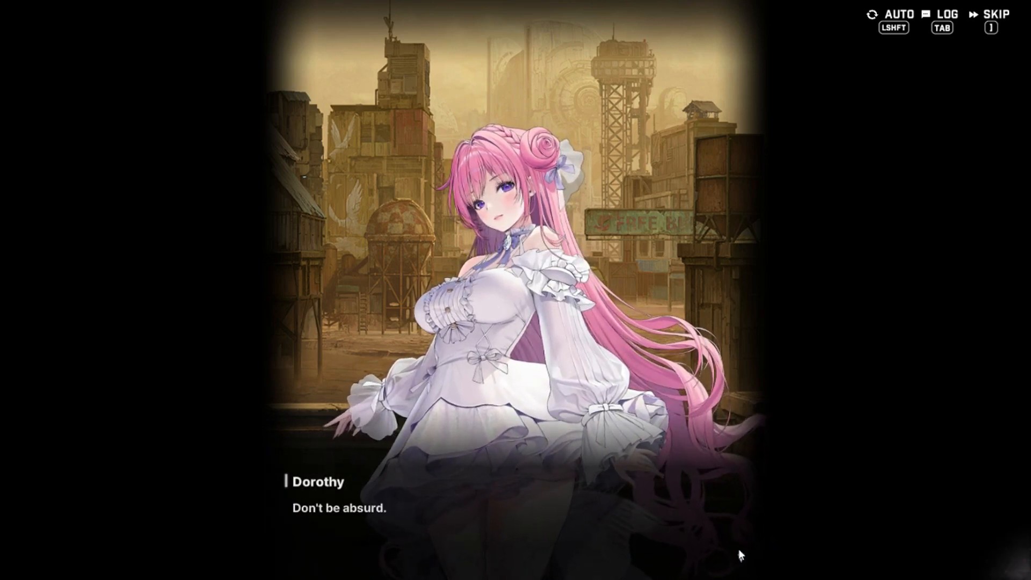
pyautogui.click(739, 549)
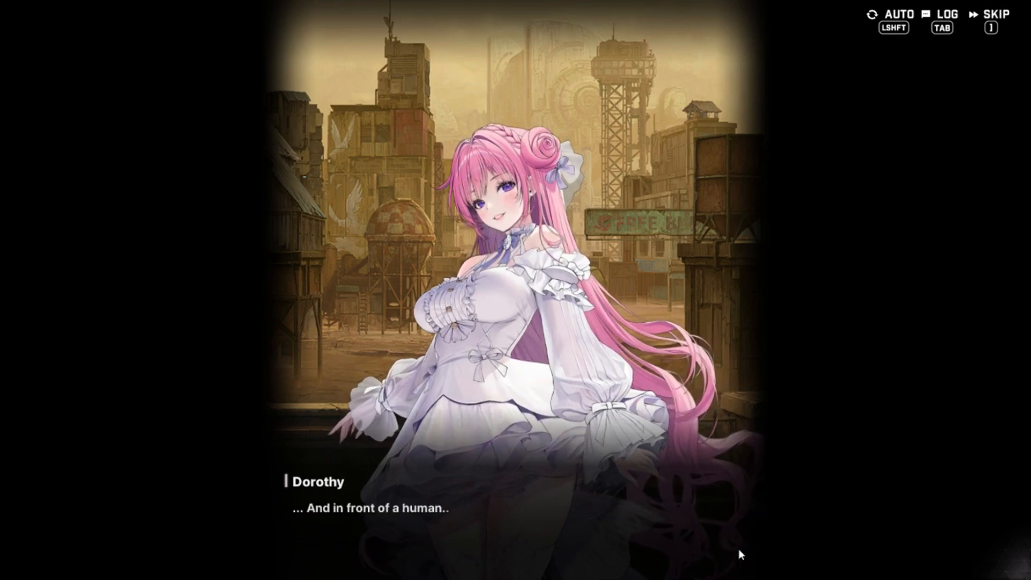
pyautogui.click(739, 549)
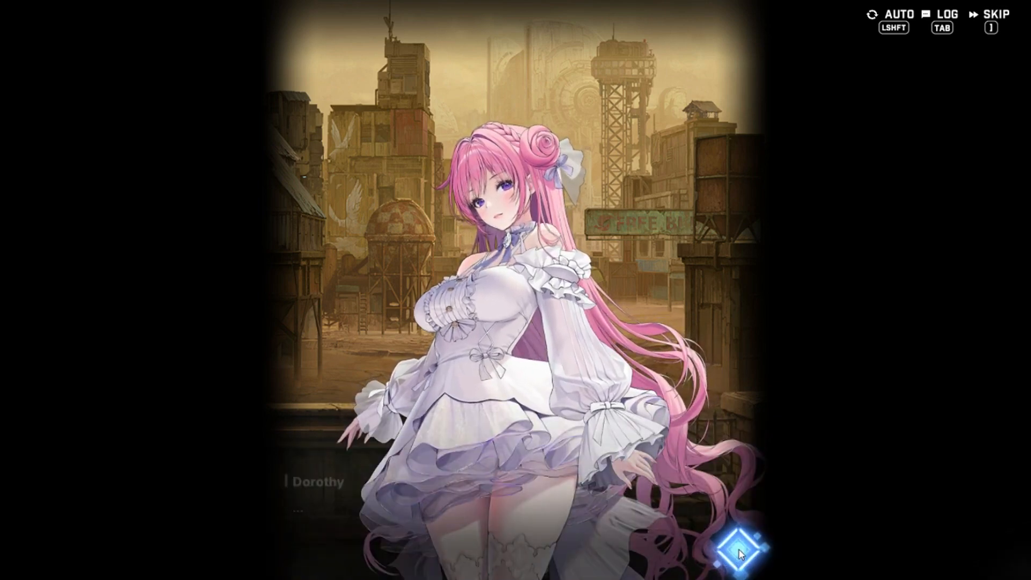
pyautogui.click(739, 549)
# Ask "What about the flower?", give the silent reply, and continue past Dorothy's "Let's go."
pyautogui.click(738, 549)
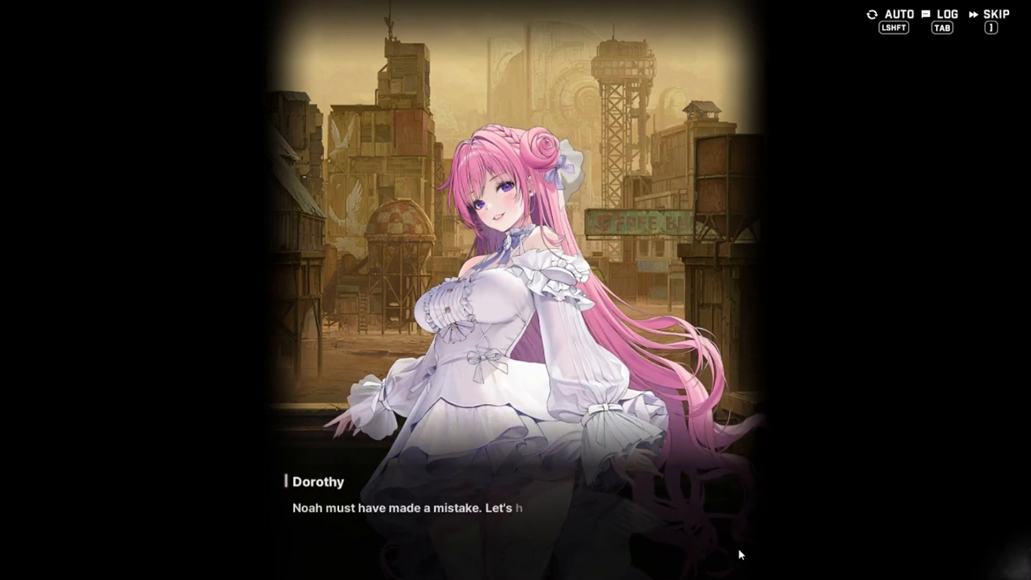
pyautogui.click(739, 548)
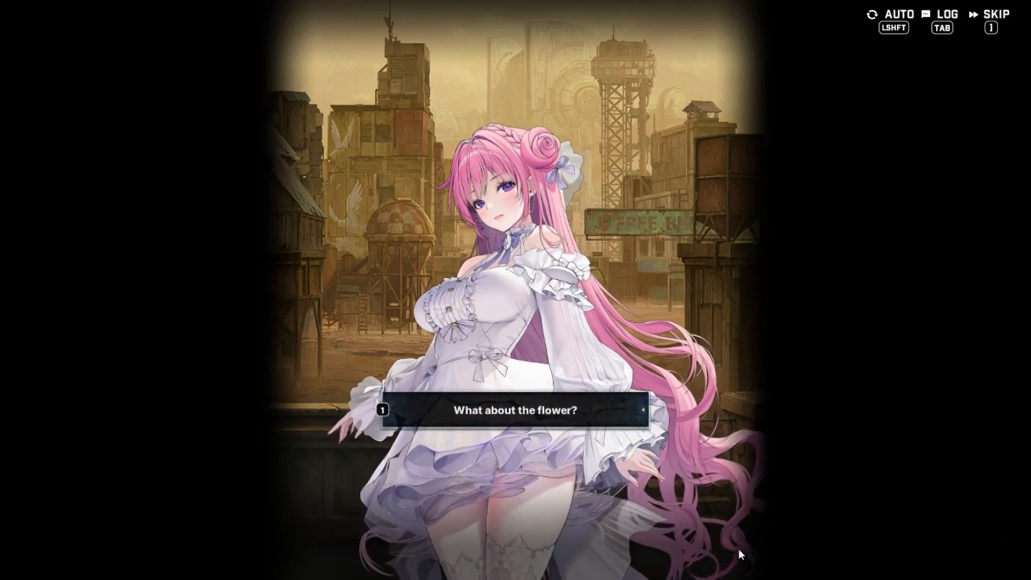
pyautogui.click(739, 548)
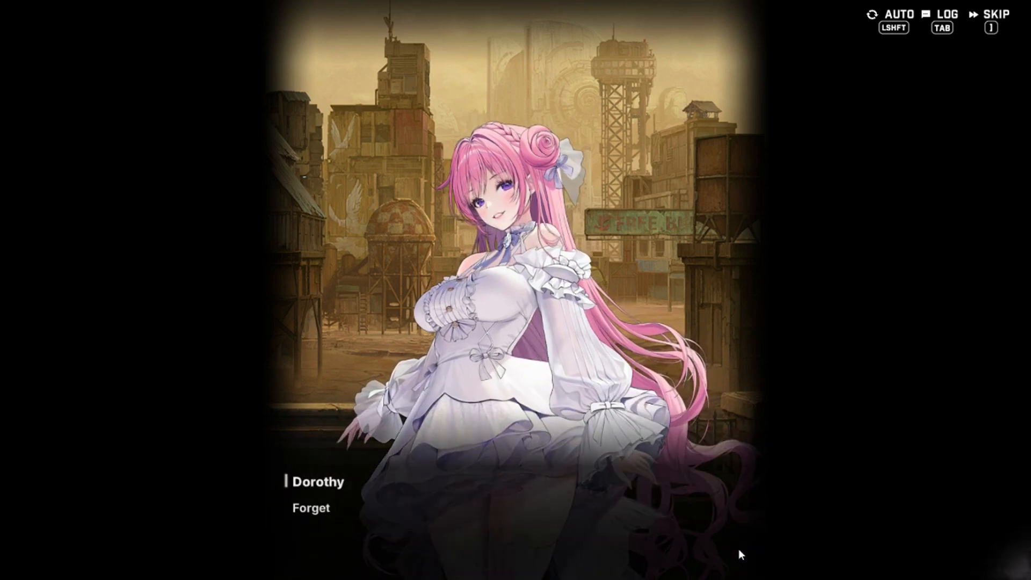
pyautogui.click(739, 549)
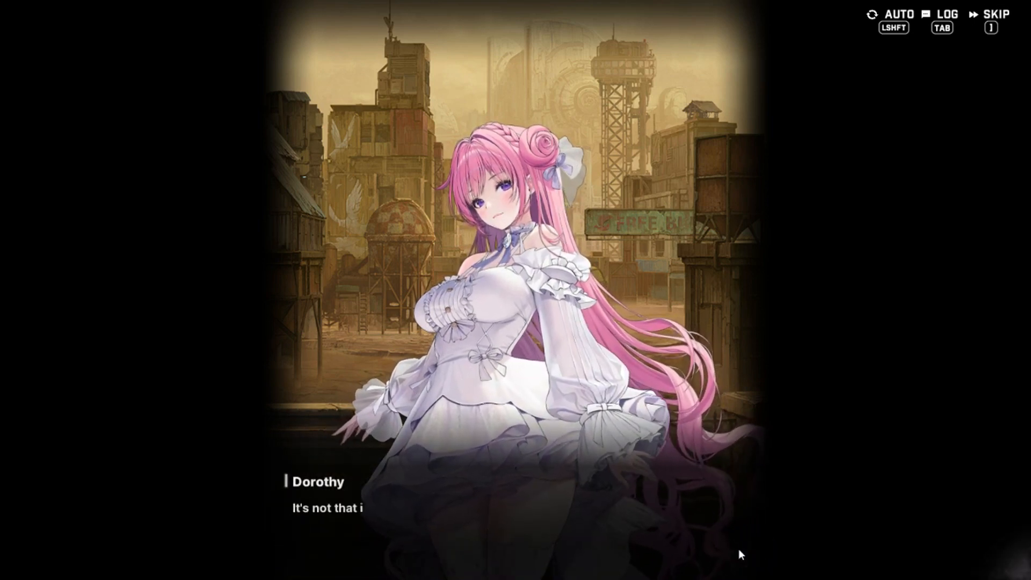
pyautogui.click(738, 549)
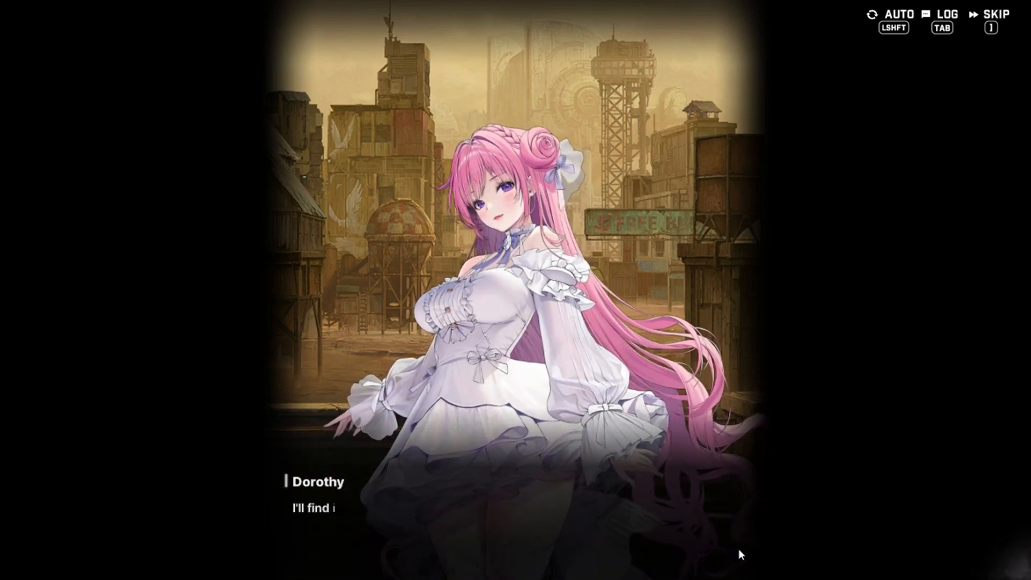
pyautogui.click(739, 549)
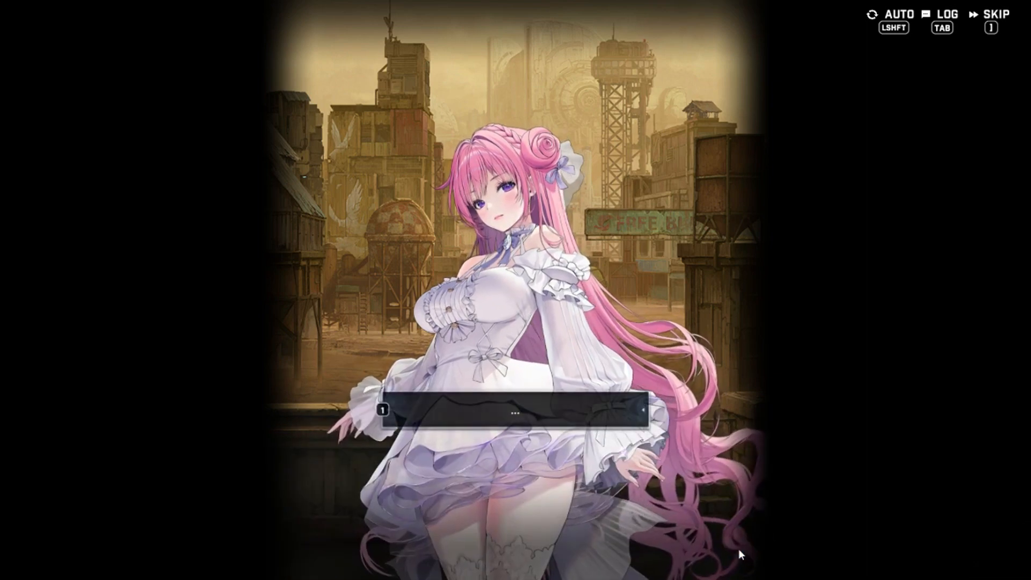
pyautogui.click(739, 548)
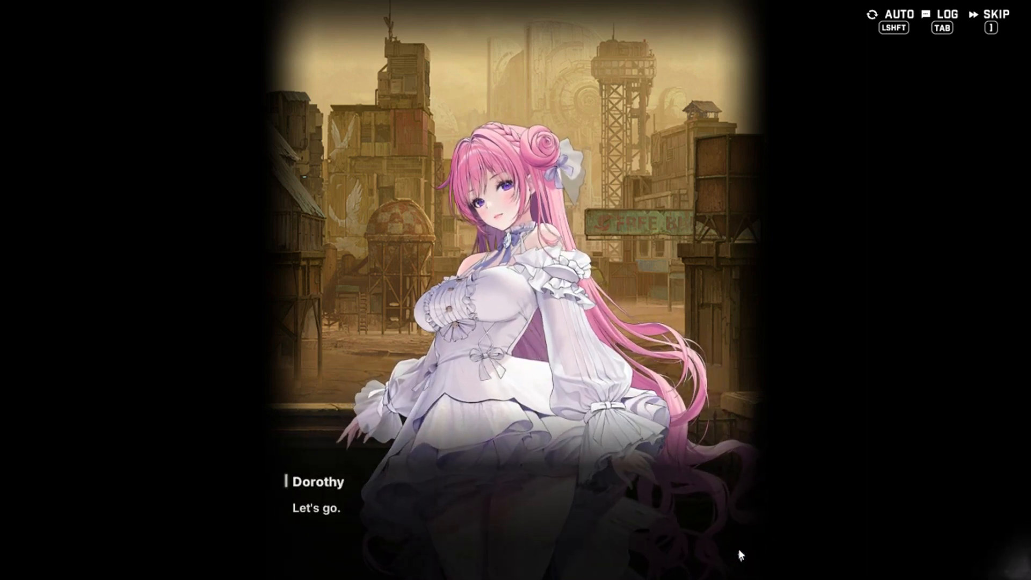
pyautogui.click(739, 548)
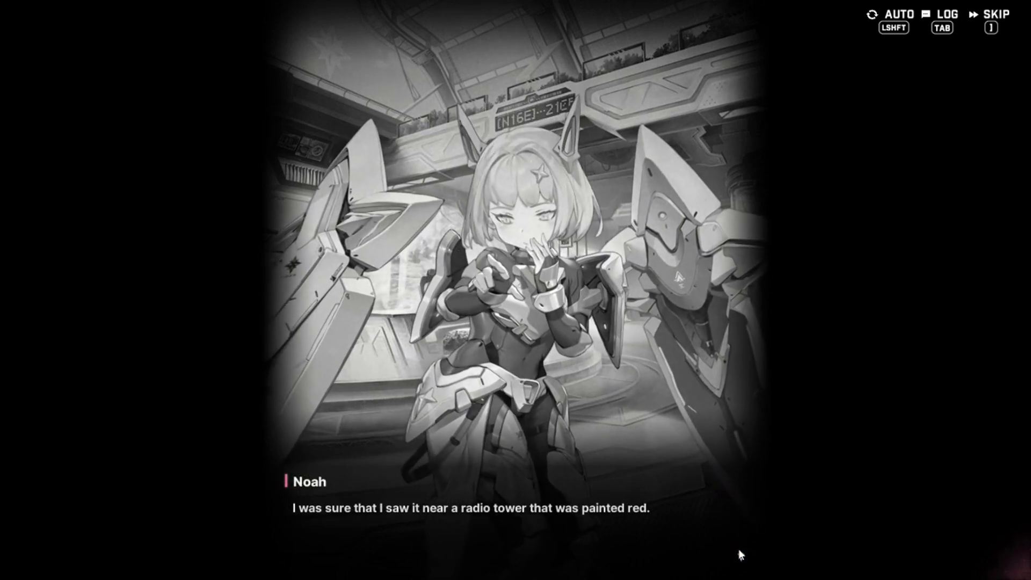
# Advance Noah's red radio tower flashback lines and Dorothy's reaction to the memory
pyautogui.click(739, 549)
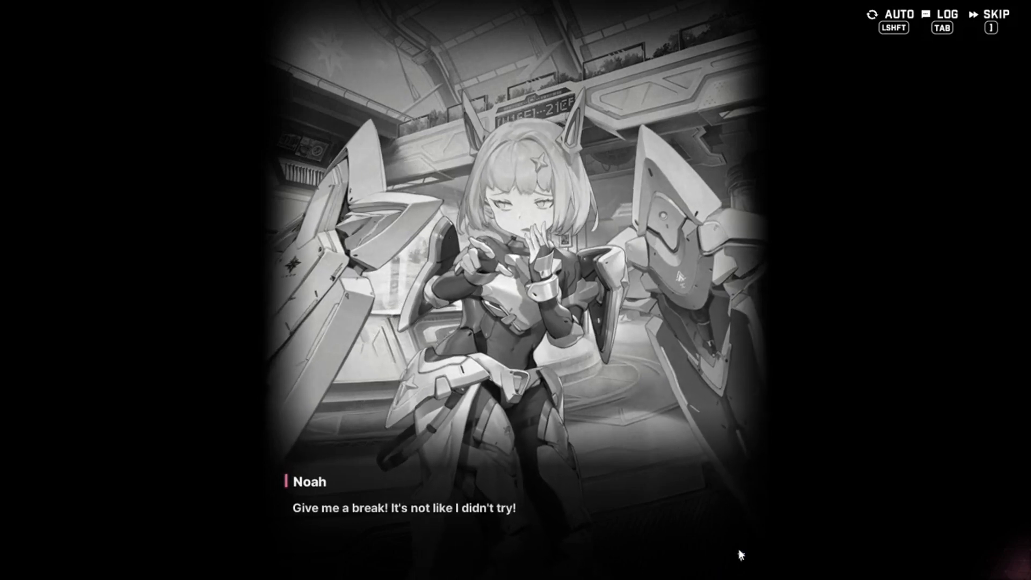
pyautogui.click(738, 549)
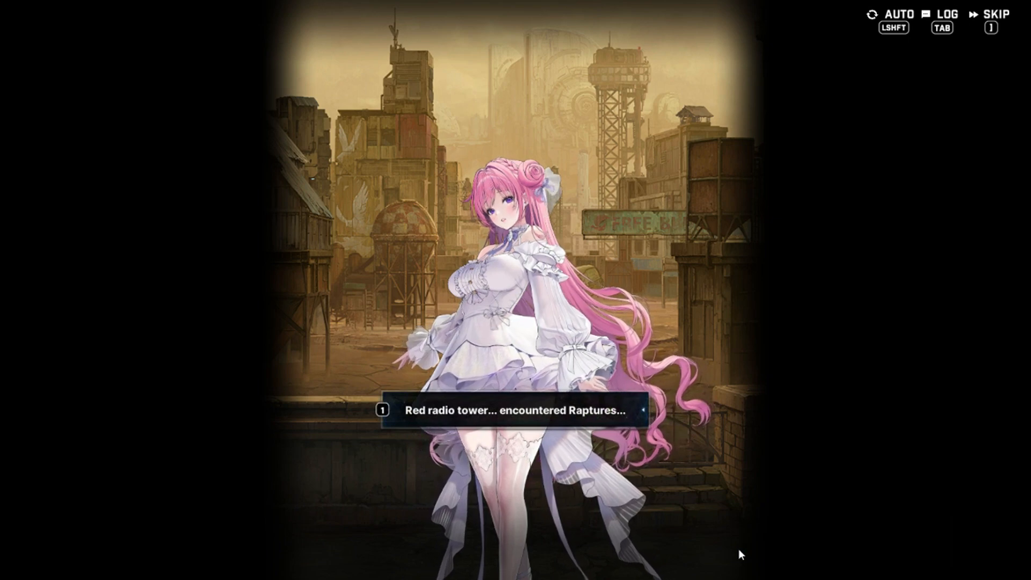
pyautogui.click(739, 548)
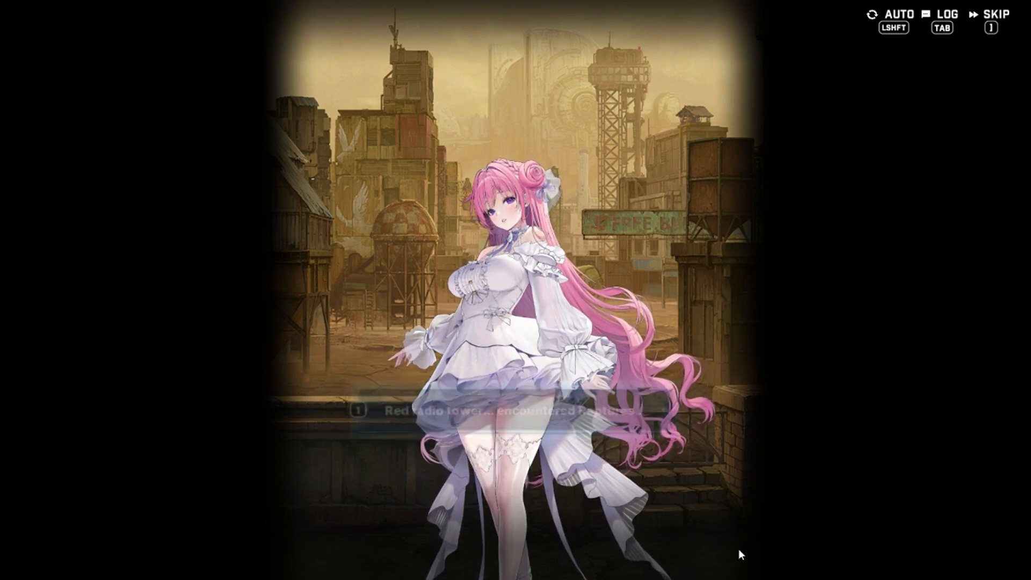
pyautogui.click(739, 548)
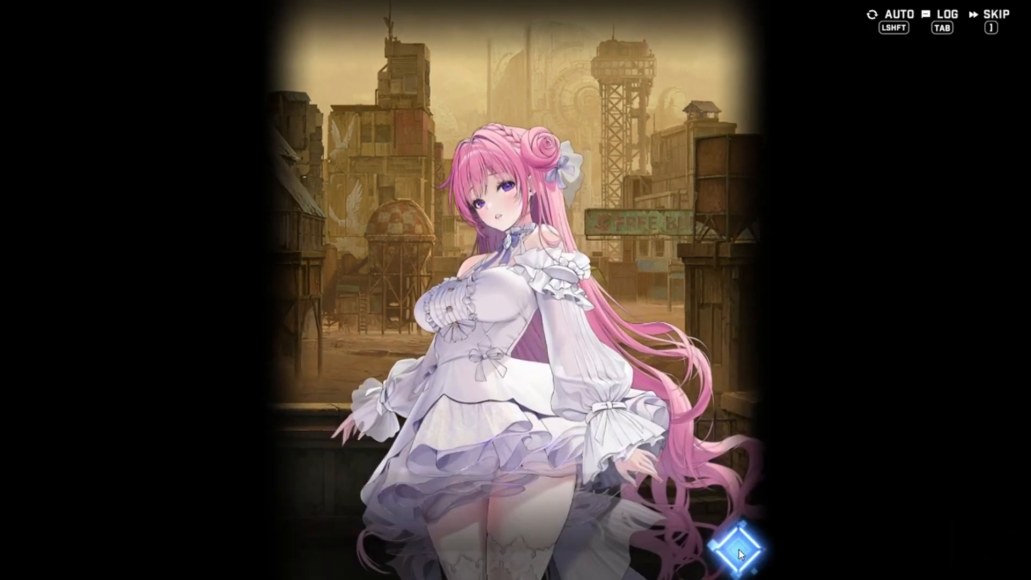
# Advance past "I think I found it" and reply "Let's check over there" to Dorothy
pyautogui.click(738, 548)
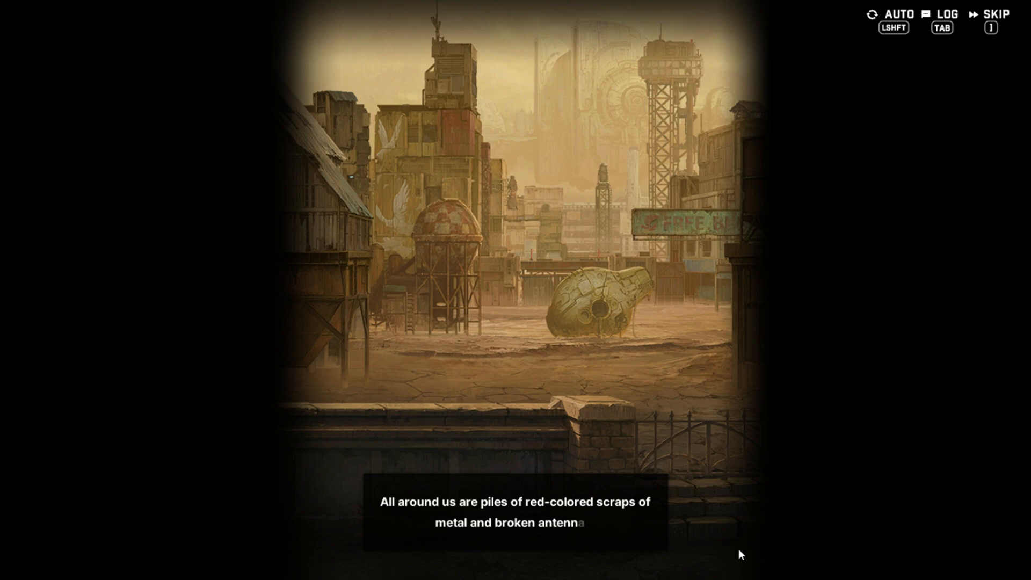
pyautogui.click(739, 548)
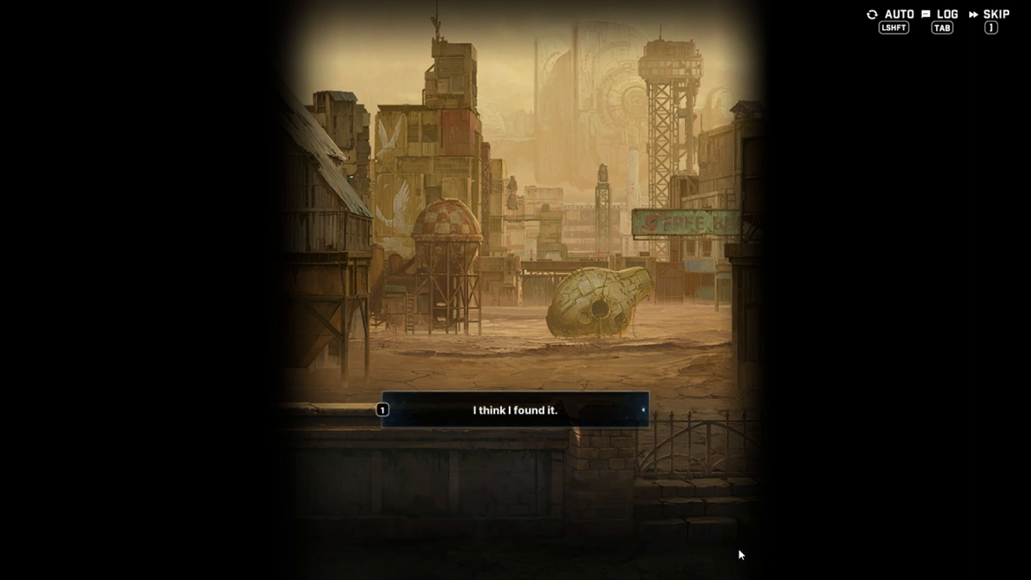
pyautogui.click(739, 548)
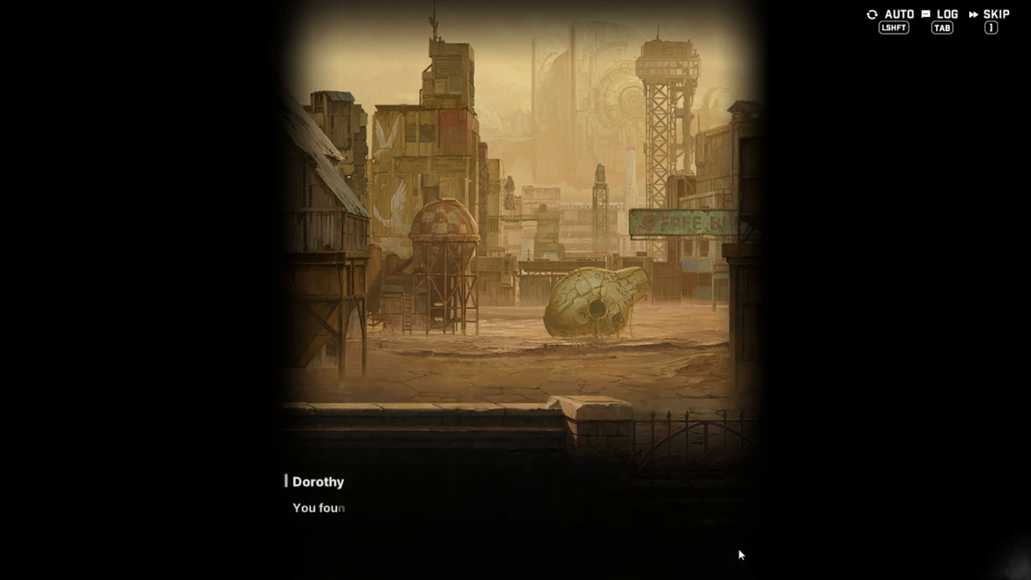
pyautogui.click(739, 548)
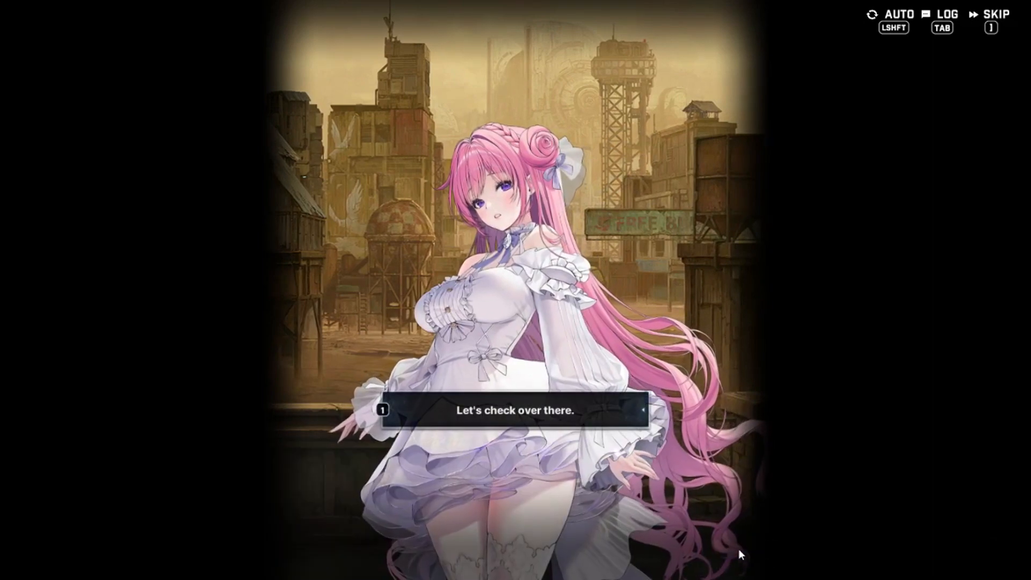
pyautogui.click(739, 549)
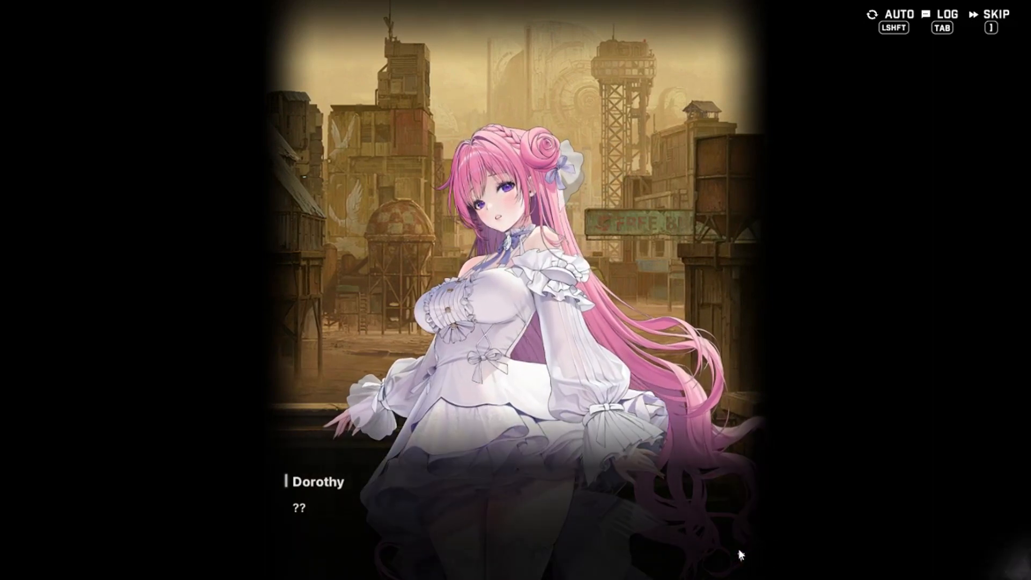
pyautogui.click(739, 548)
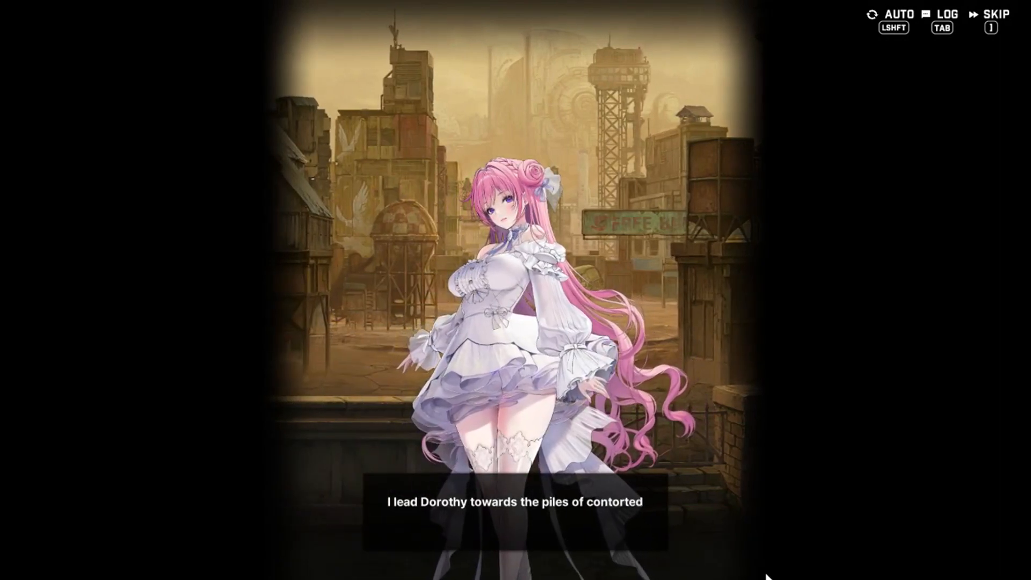
# Choose the radio tower reply and continue to Dorothy's toppled-tower question
pyautogui.click(752, 554)
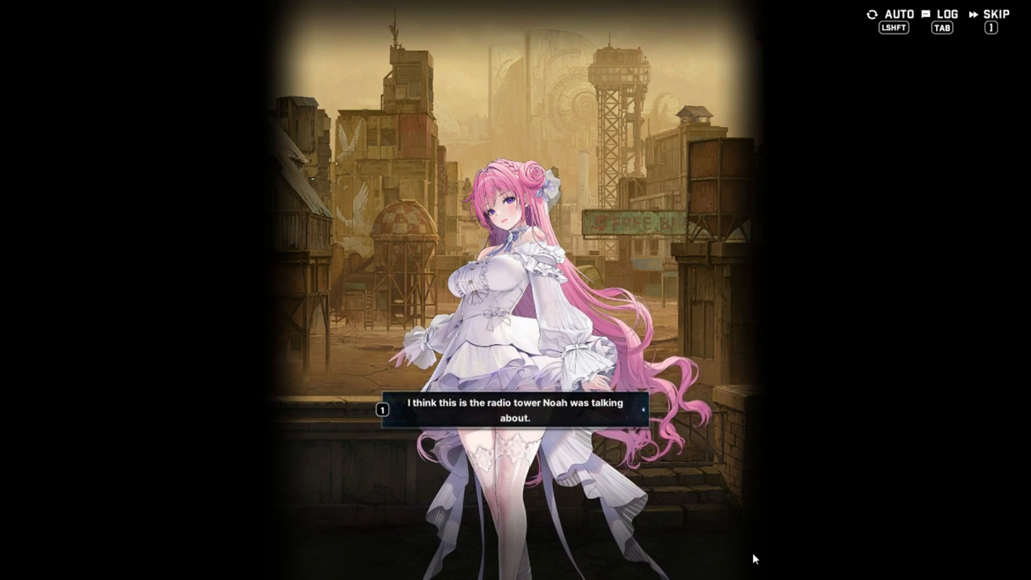
pyautogui.press('1')
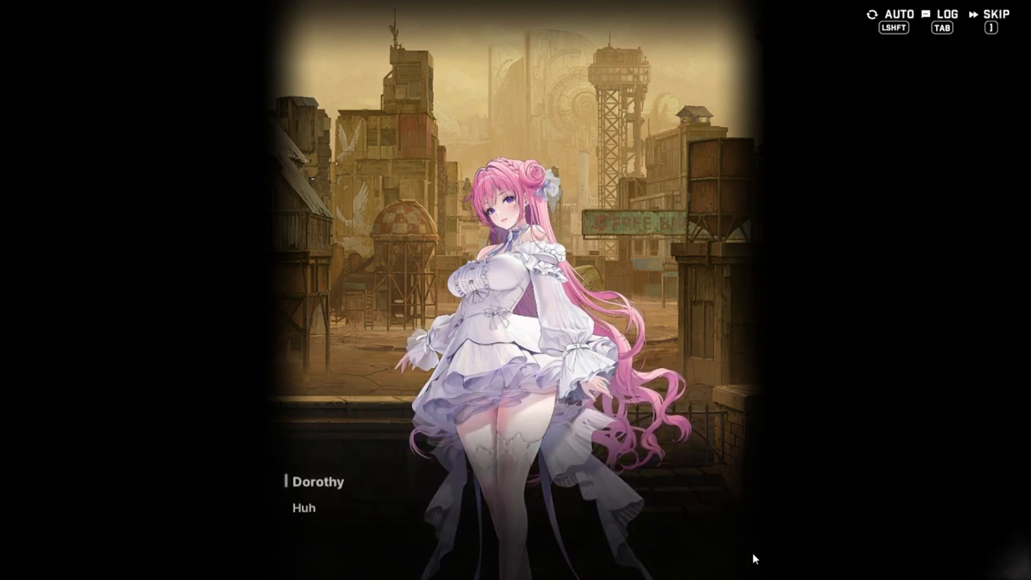
pyautogui.click(753, 553)
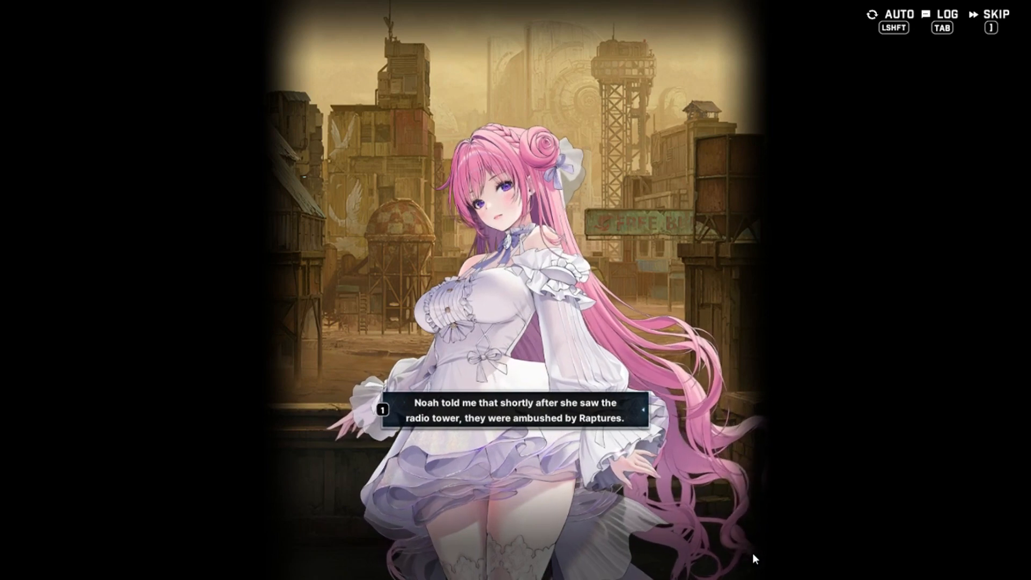
pyautogui.press('1')
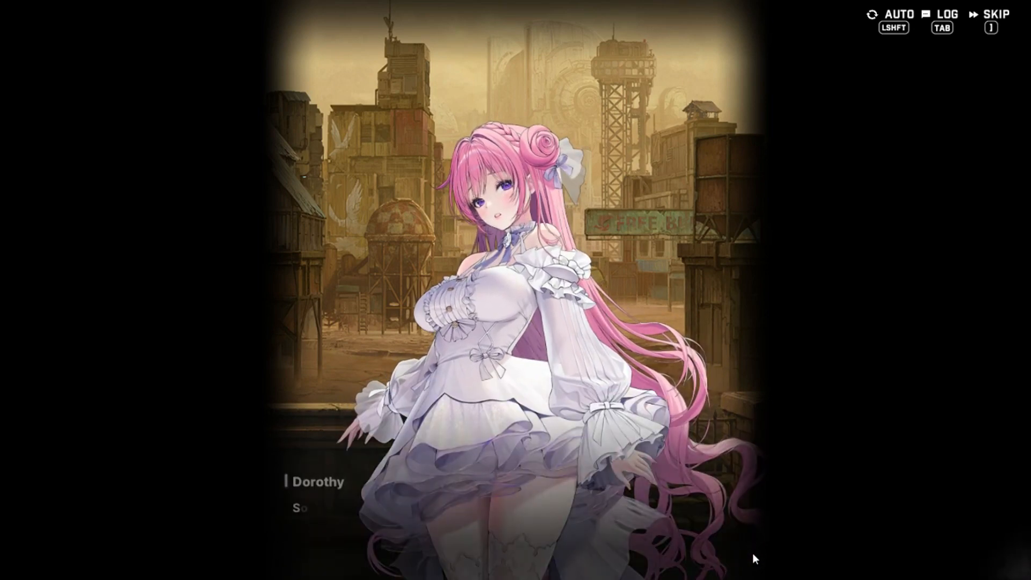
pyautogui.click(753, 553)
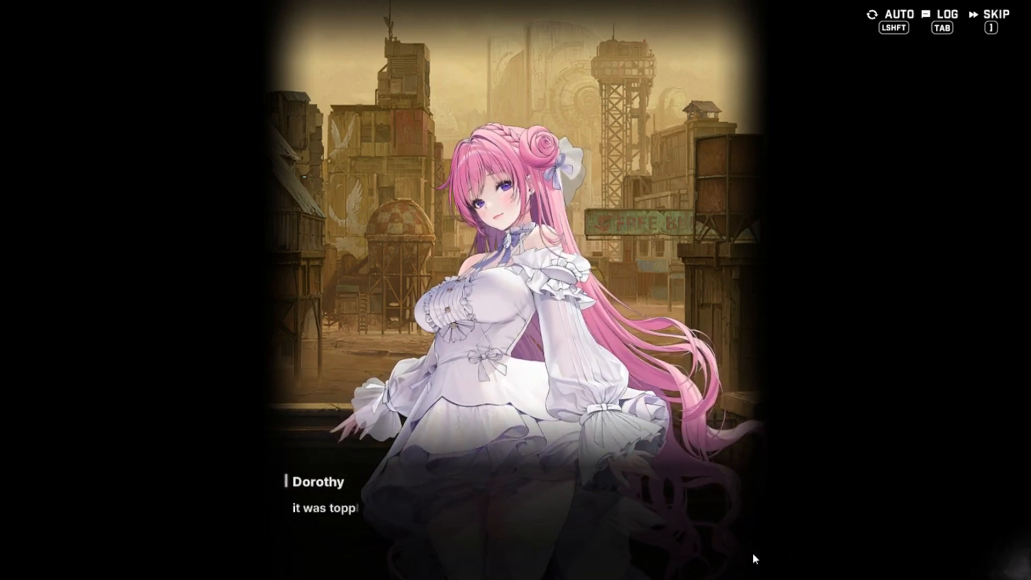
pyautogui.click(752, 553)
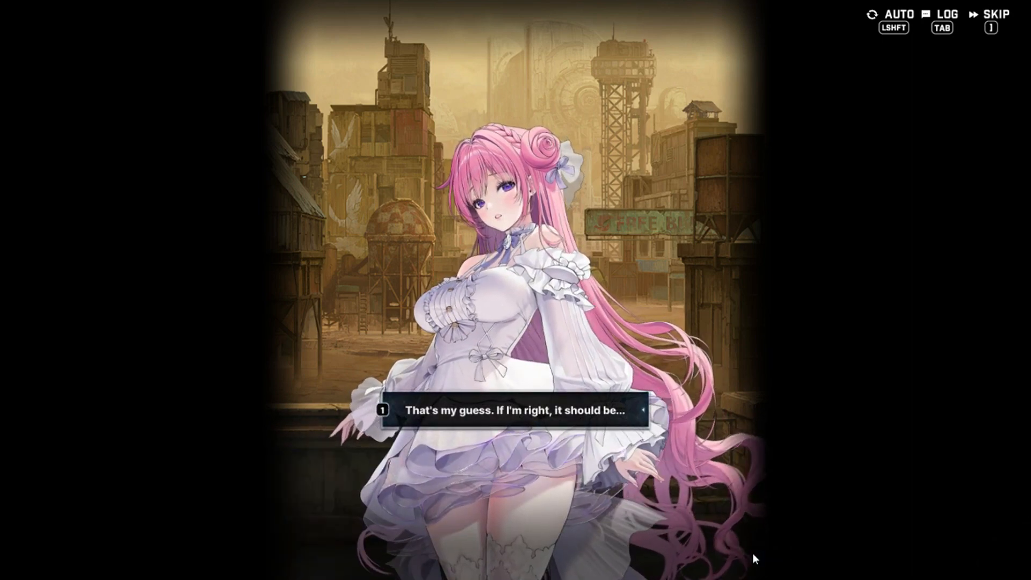
# Confirm "That's my guess" and advance the preserved-flowers and "I can't reach them" narration
pyautogui.click(752, 553)
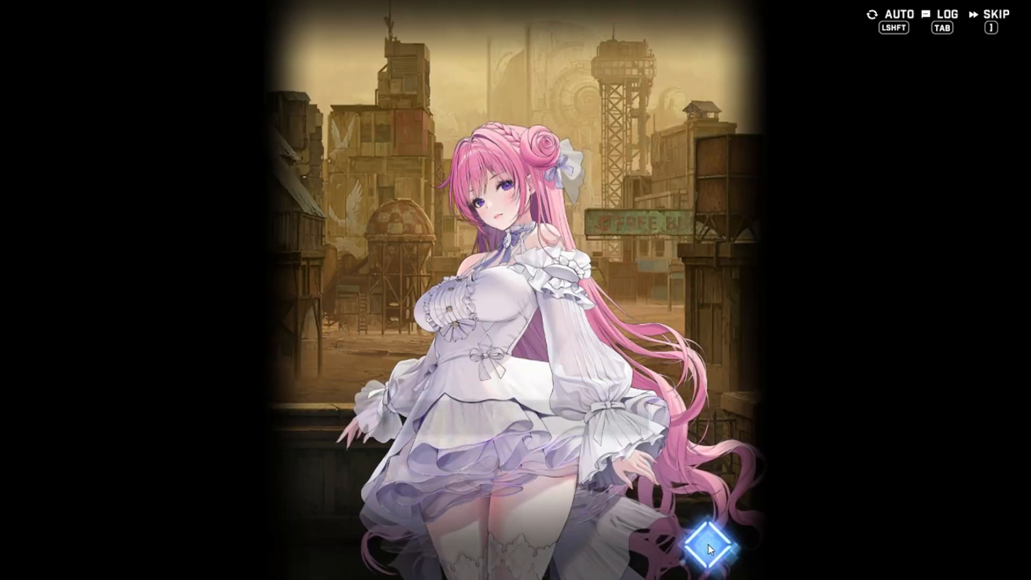
pyautogui.click(708, 549)
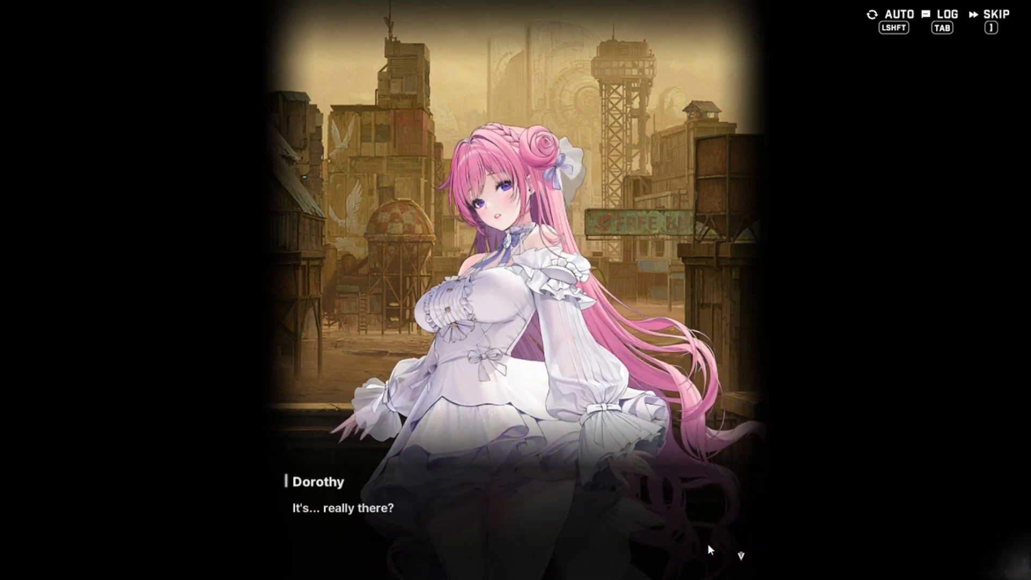
pyautogui.click(708, 550)
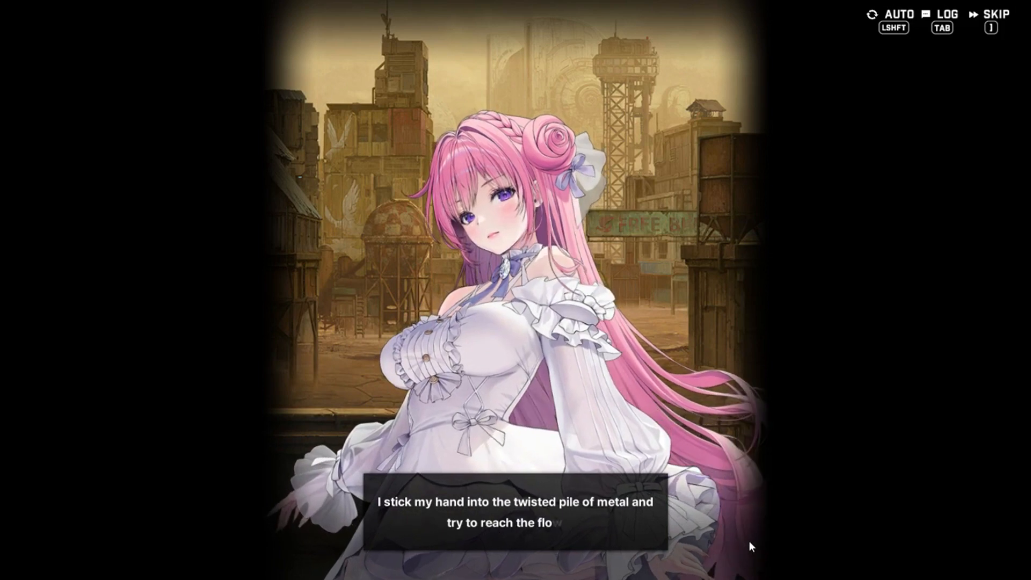
pyautogui.click(749, 540)
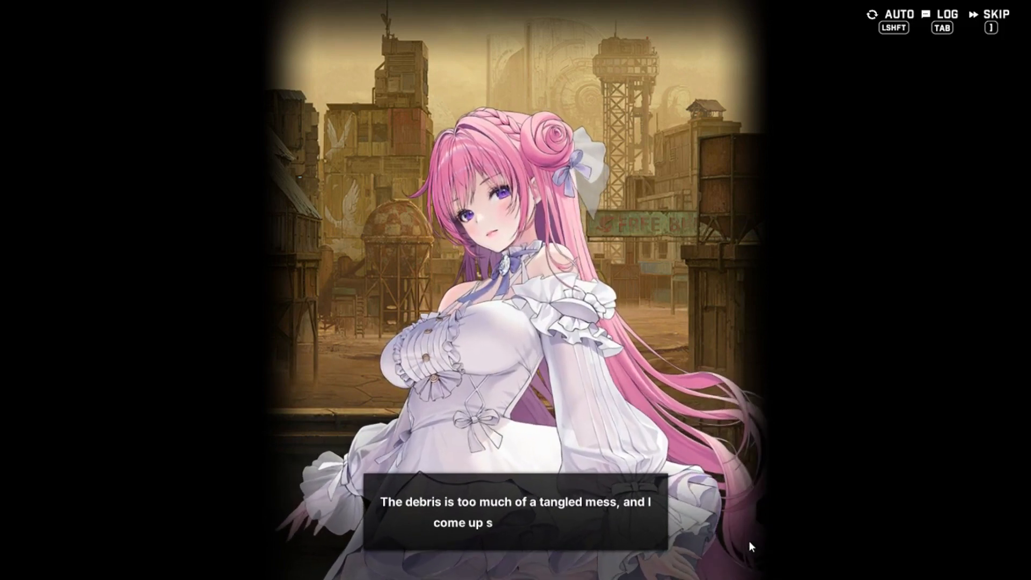
pyautogui.click(749, 540)
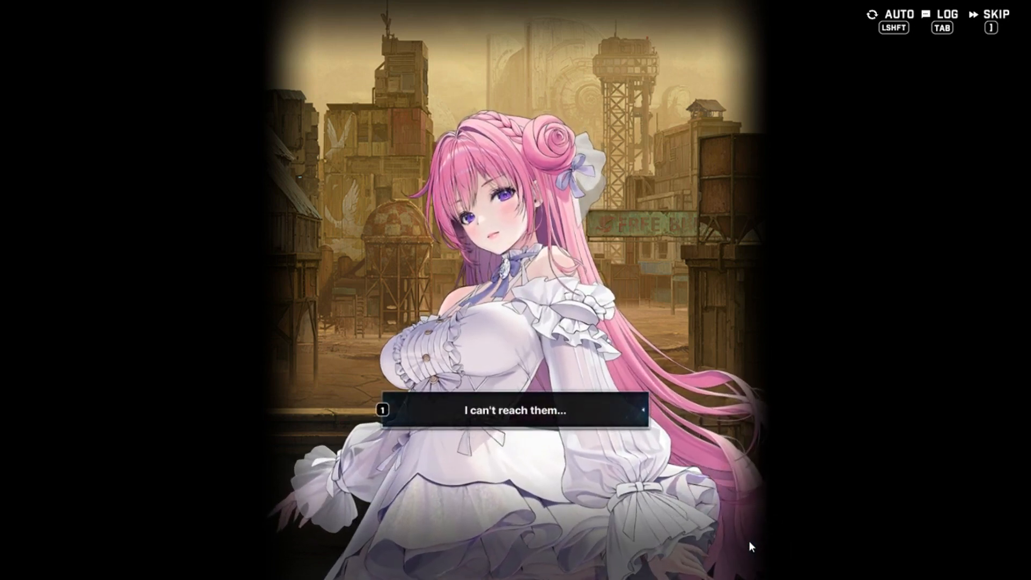
pyautogui.click(749, 540)
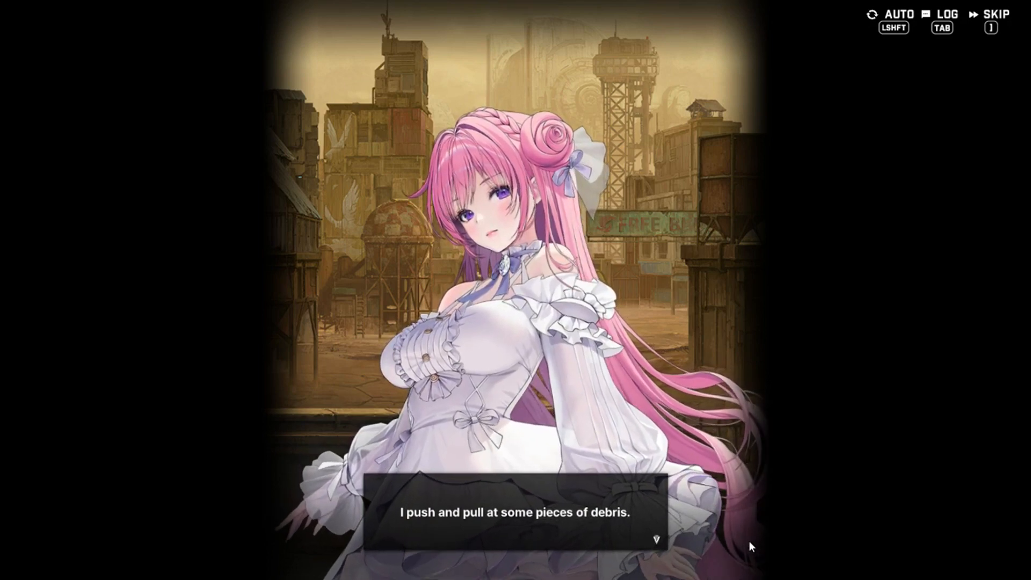
# Advance past the clank and moving metal, then reply "What do you mean?" to Dorothy
pyautogui.click(749, 540)
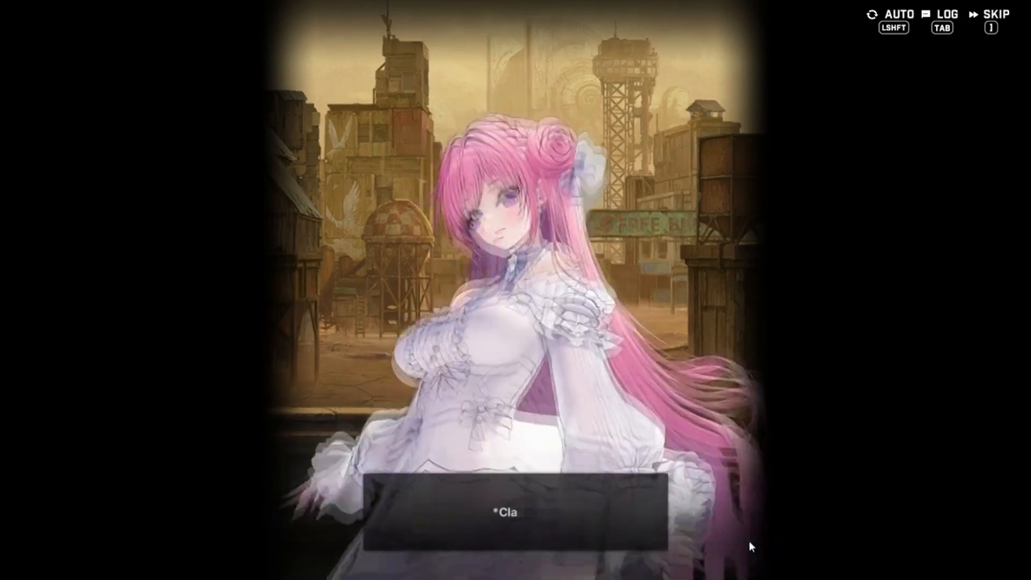
pyautogui.click(749, 540)
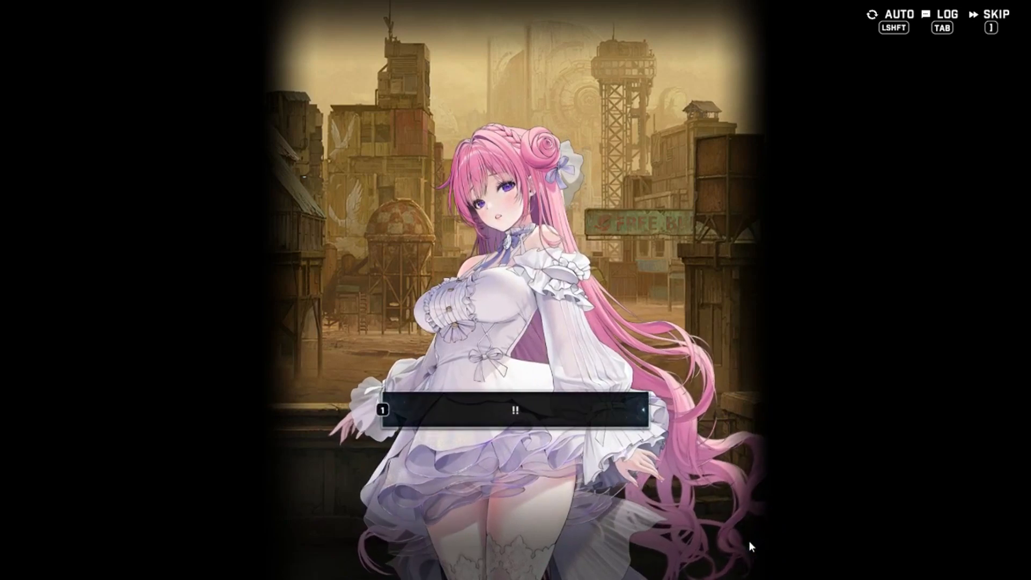
pyautogui.click(749, 540)
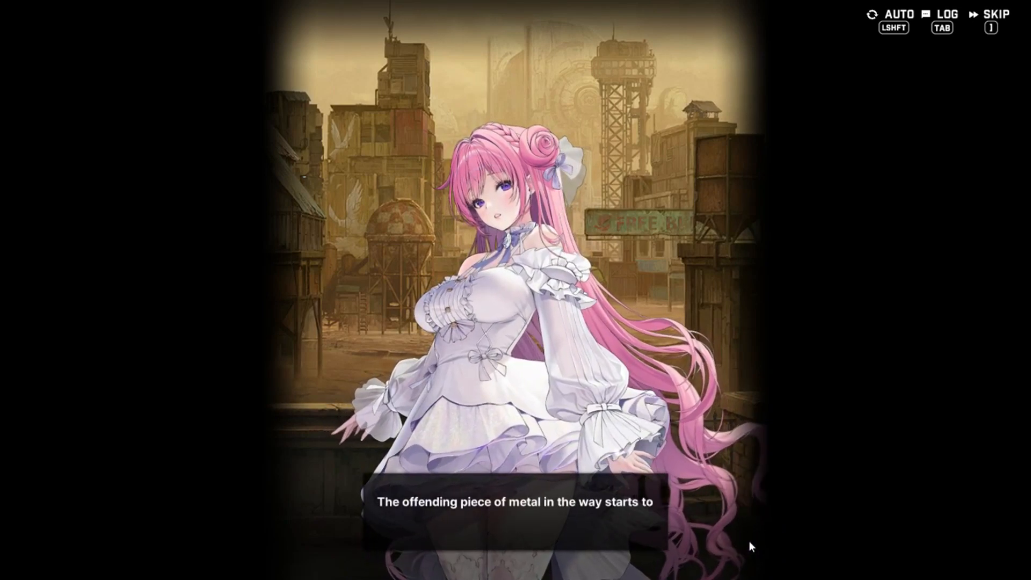
pyautogui.click(749, 540)
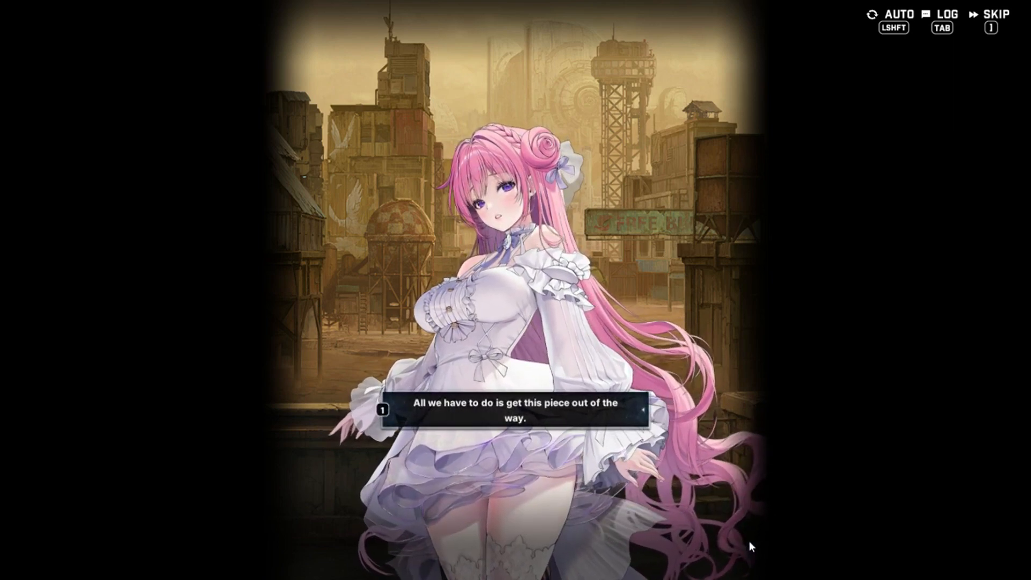
pyautogui.click(749, 540)
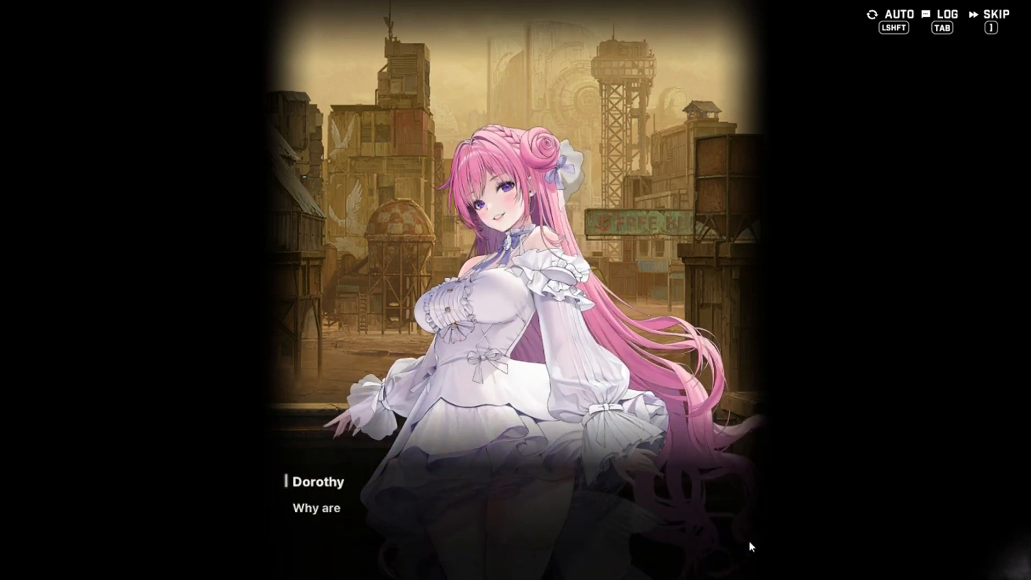
pyautogui.click(749, 540)
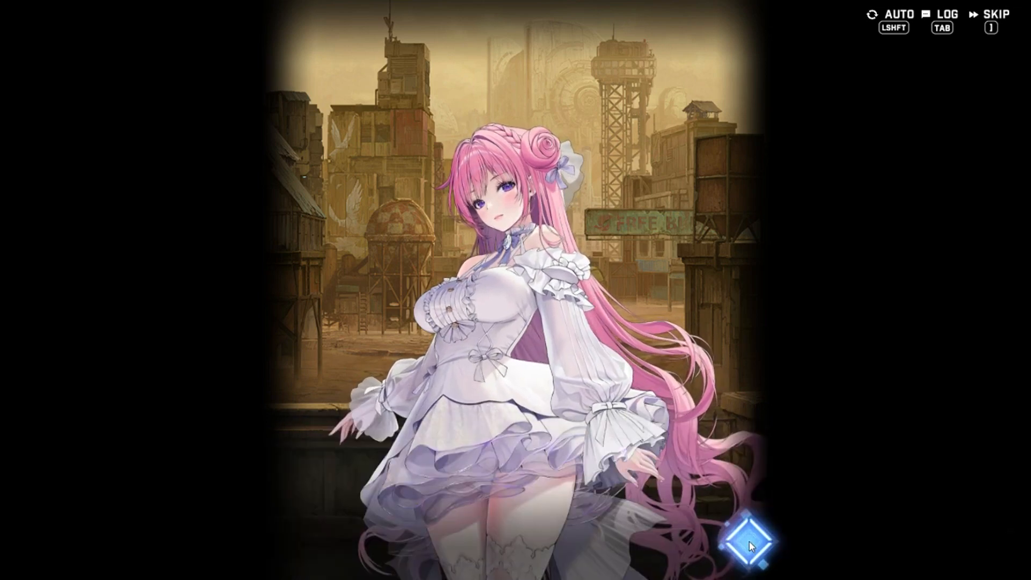
pyautogui.click(749, 540)
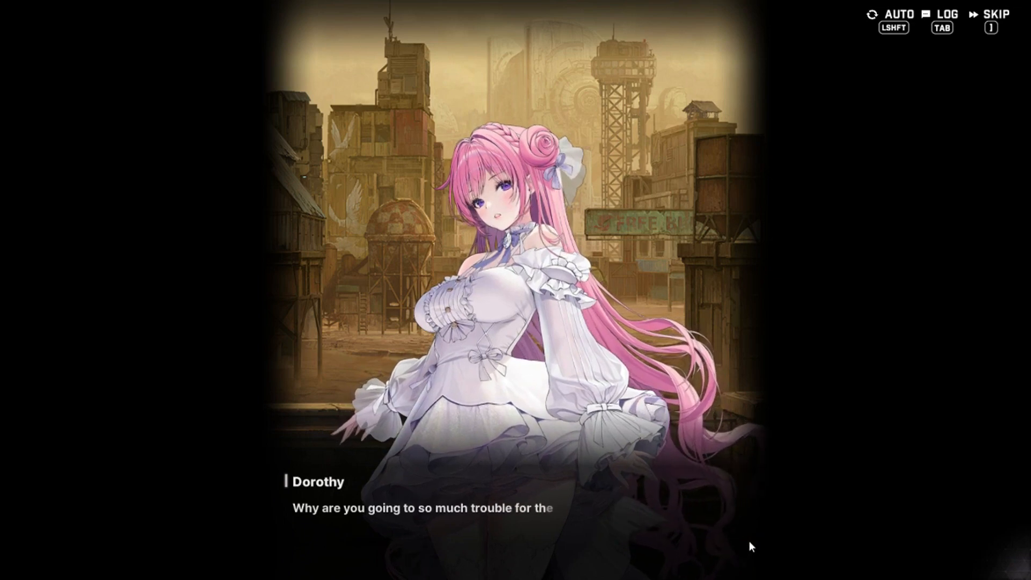
# Continue Dorothy's flower and loneliness lines past "You'll feel less lonely with it."
pyautogui.click(749, 540)
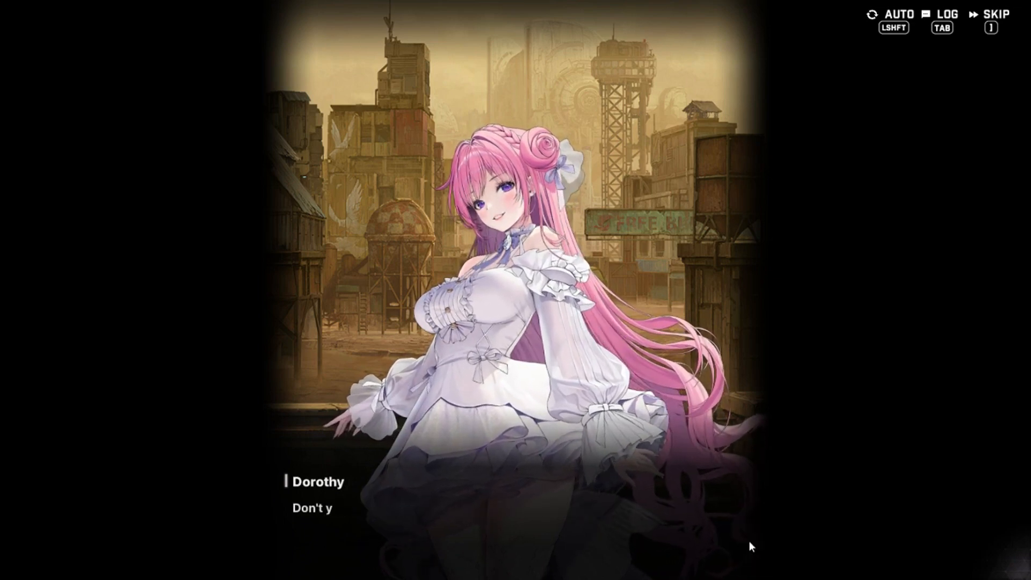
pyautogui.click(750, 541)
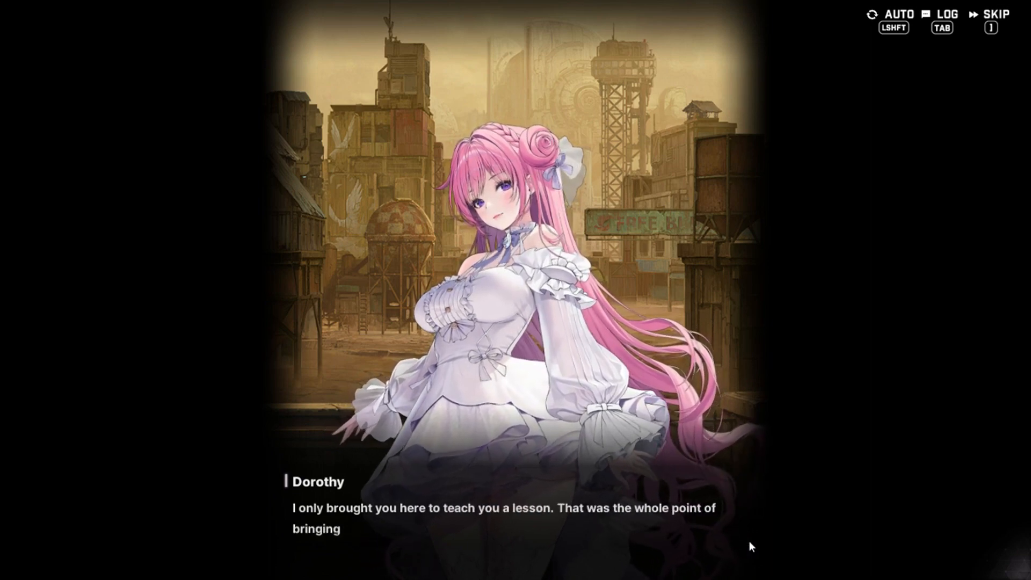
pyautogui.click(749, 540)
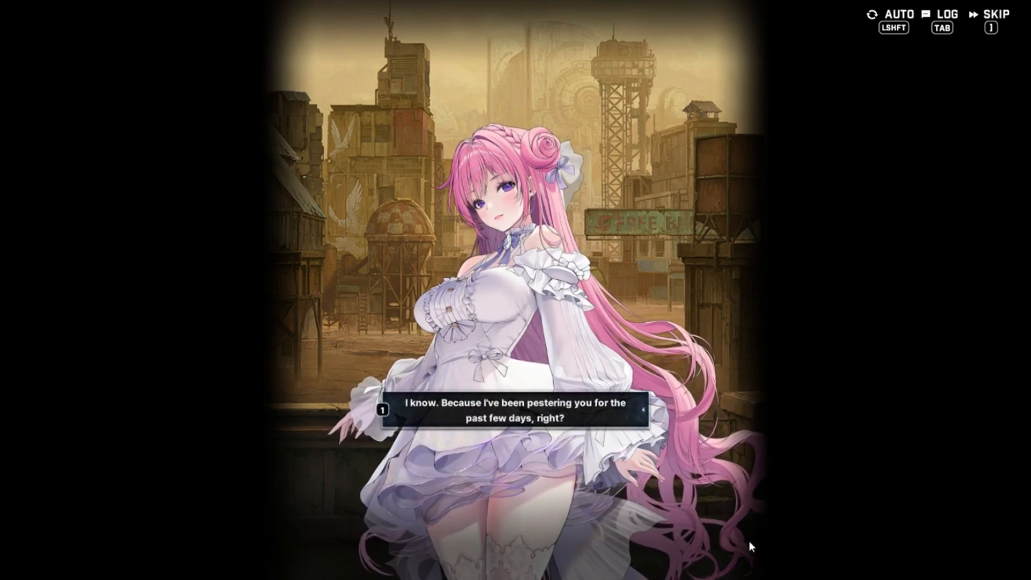
pyautogui.click(749, 541)
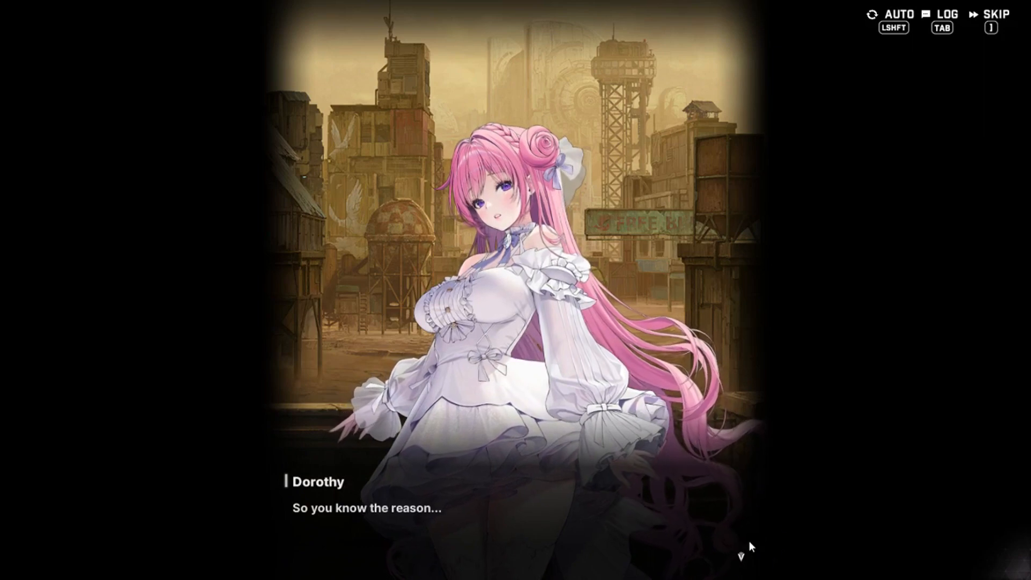
pyautogui.click(749, 540)
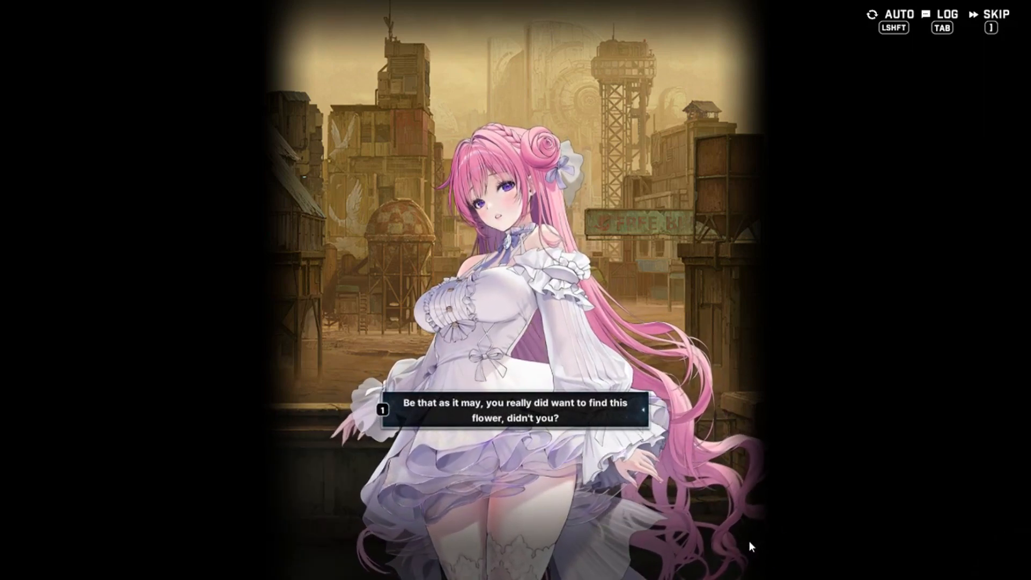
pyautogui.click(749, 541)
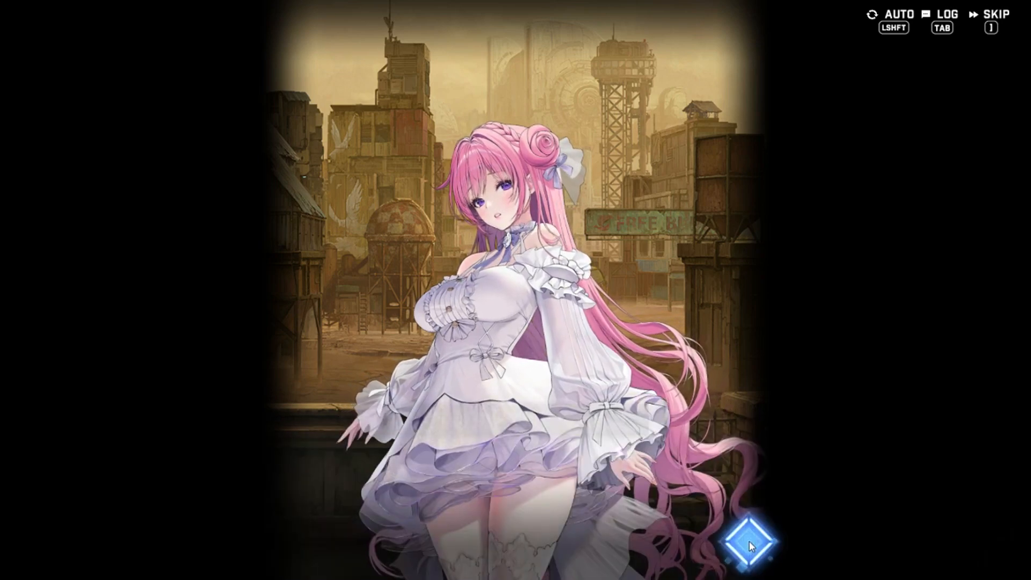
pyautogui.click(750, 540)
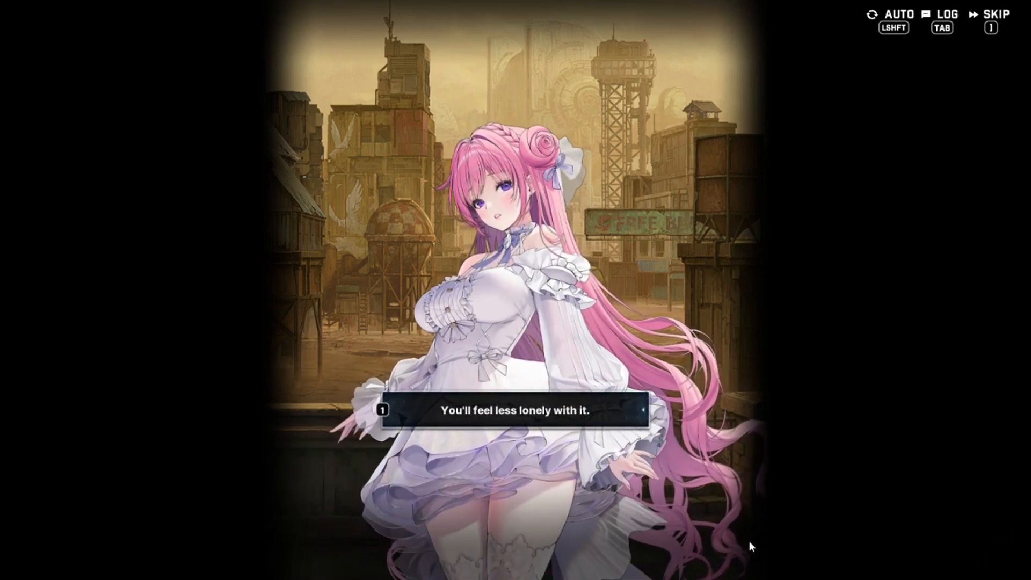
pyautogui.click(749, 540)
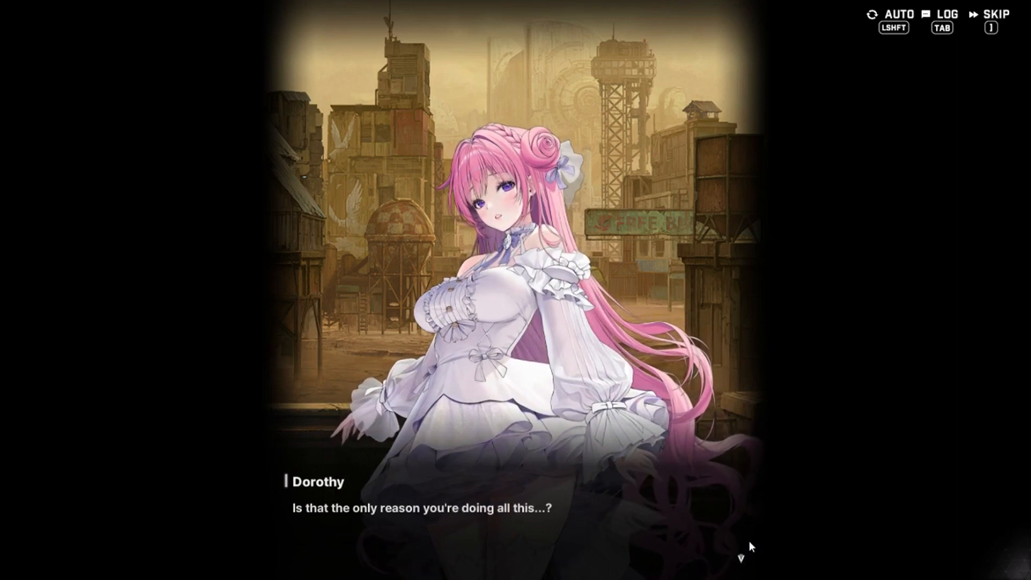
pyautogui.click(749, 540)
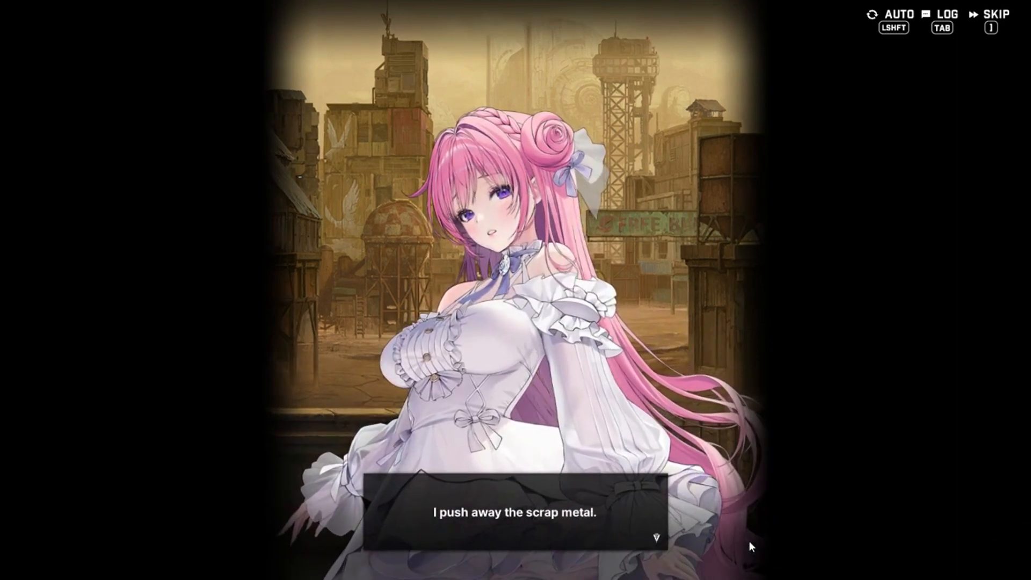
# Advance through the scrap-metal narration, the clanks and Dorothy's 'I know.' lines
pyautogui.click(750, 540)
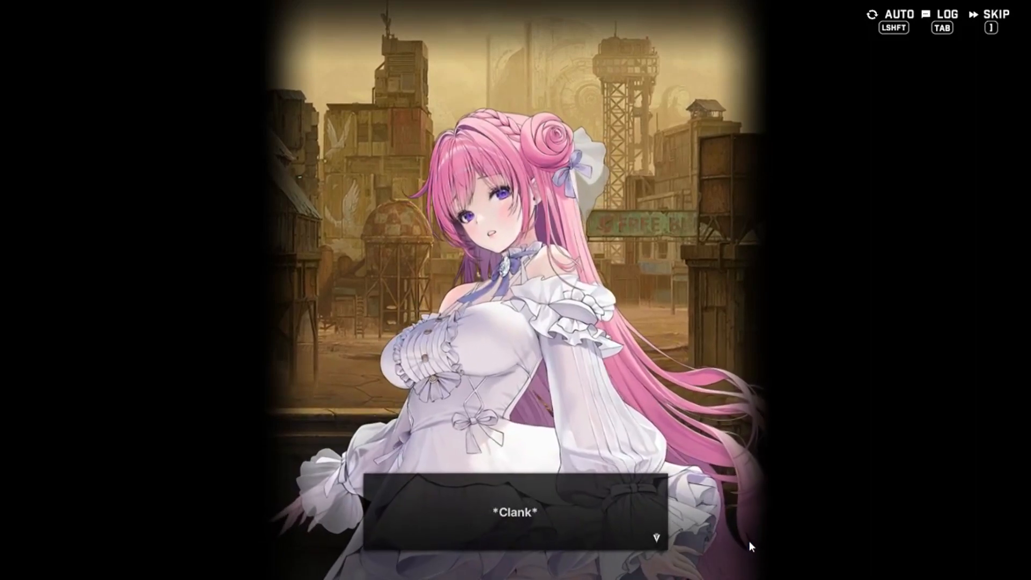
pyautogui.click(749, 541)
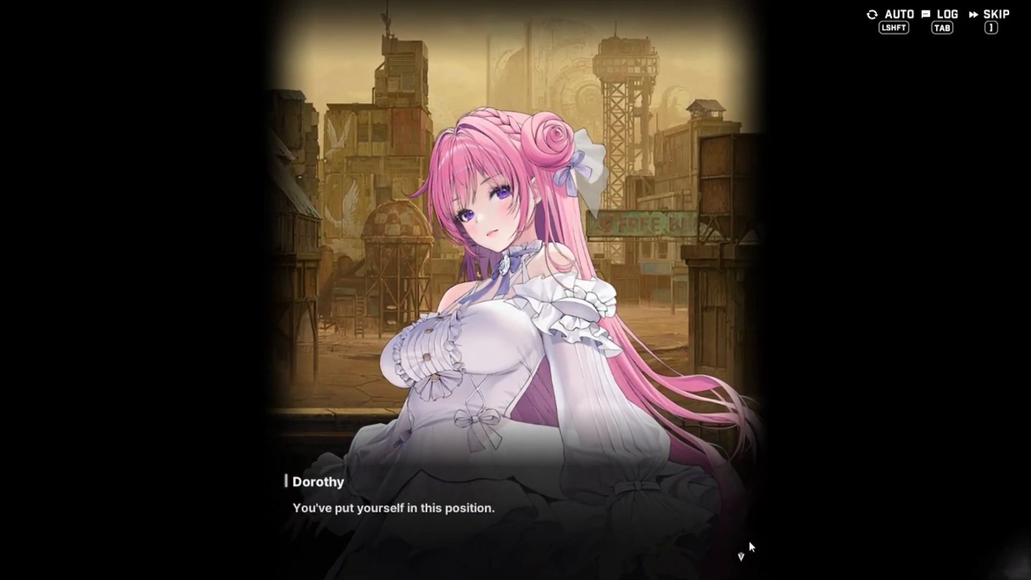
pyautogui.click(749, 540)
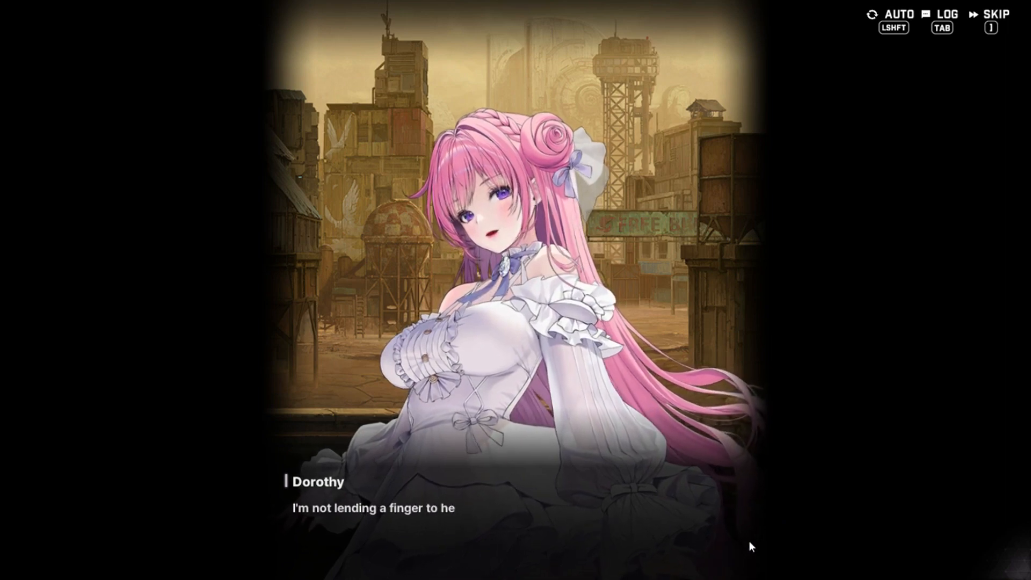
pyautogui.click(750, 548)
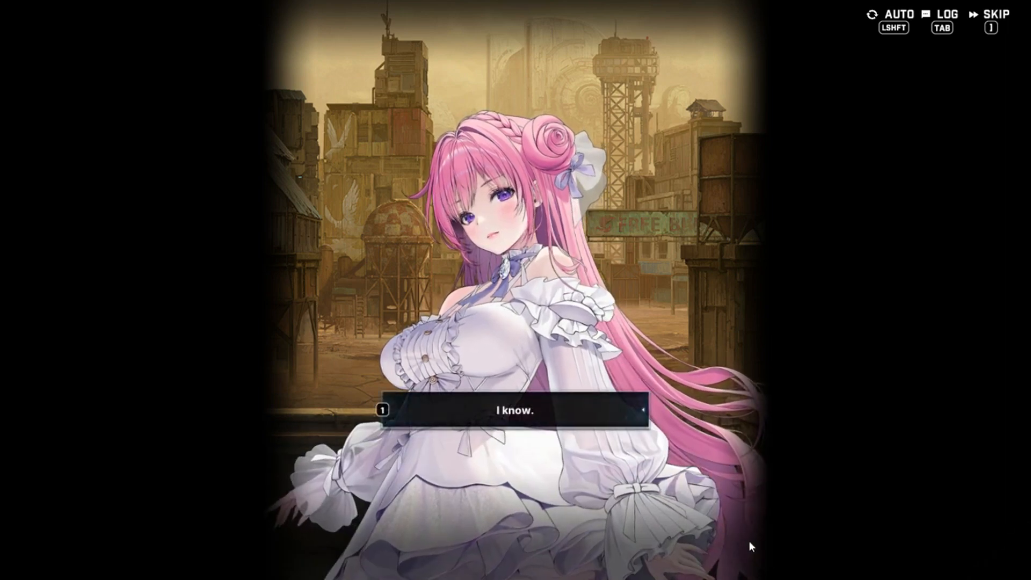
pyautogui.click(749, 548)
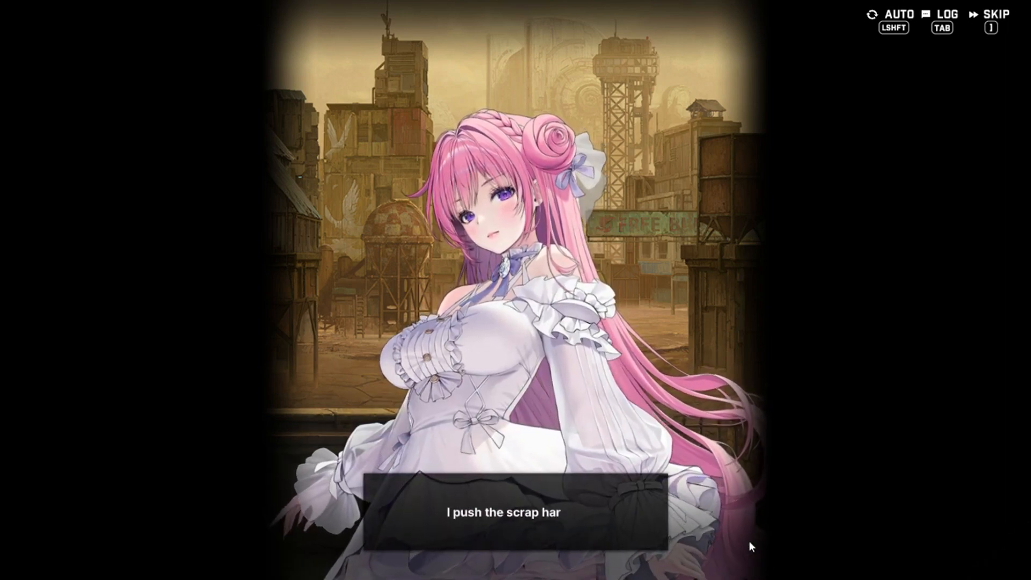
pyautogui.click(750, 546)
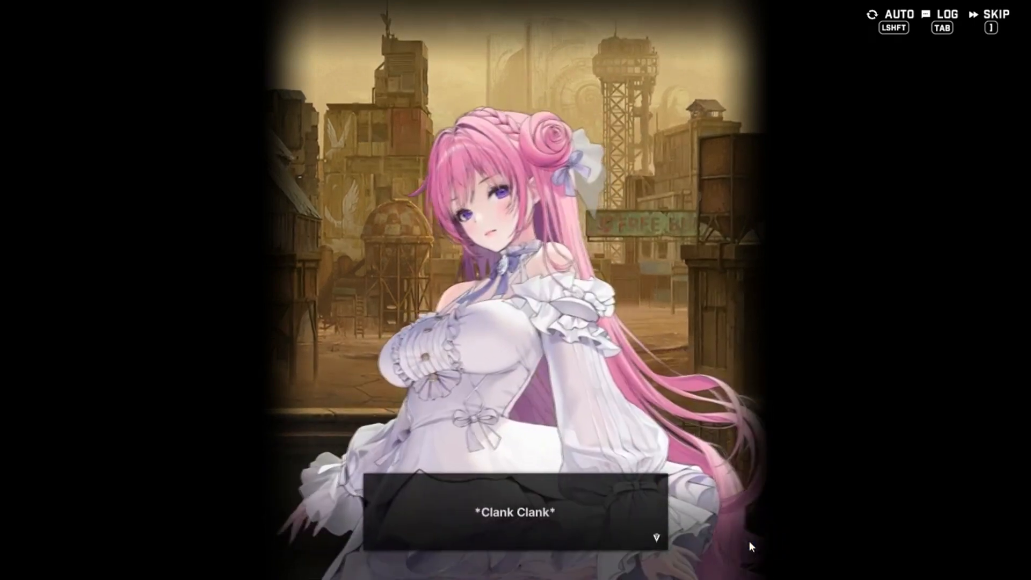
pyautogui.click(749, 547)
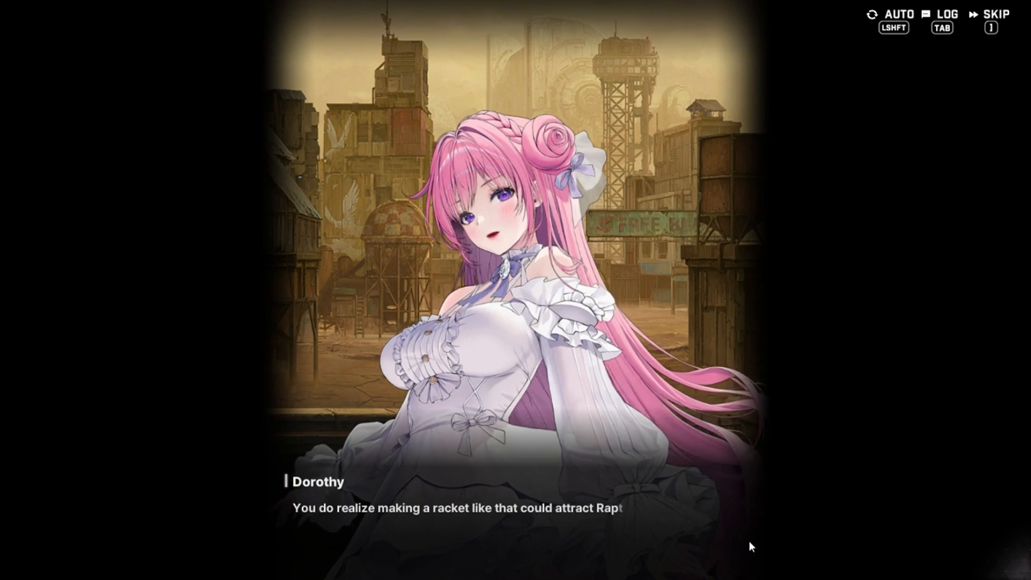
# Answer Dorothy's warning with 'You'll protect me.' and 'I know you've got my back.'
pyautogui.click(750, 546)
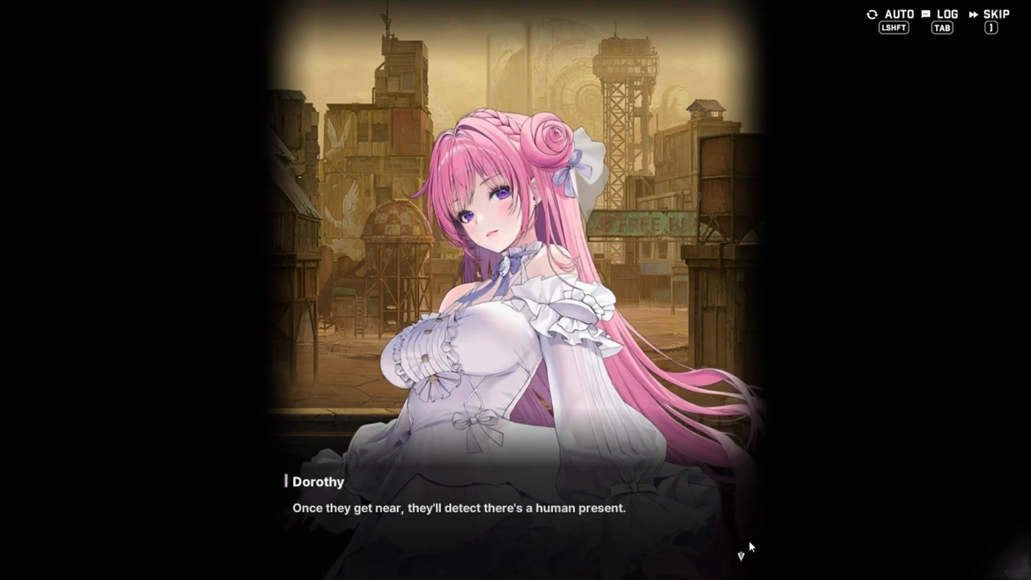
pyautogui.click(750, 546)
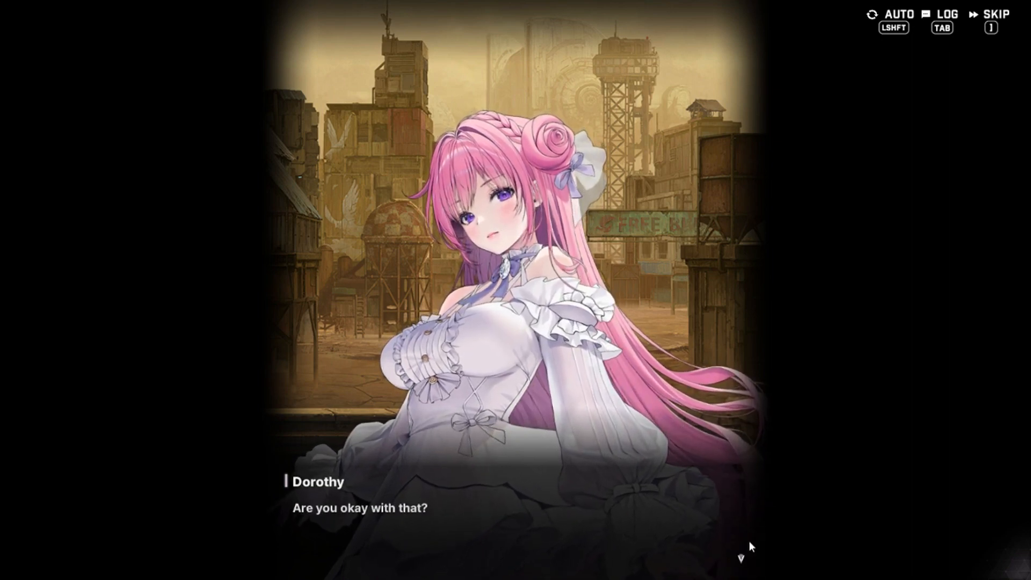
pyautogui.click(750, 547)
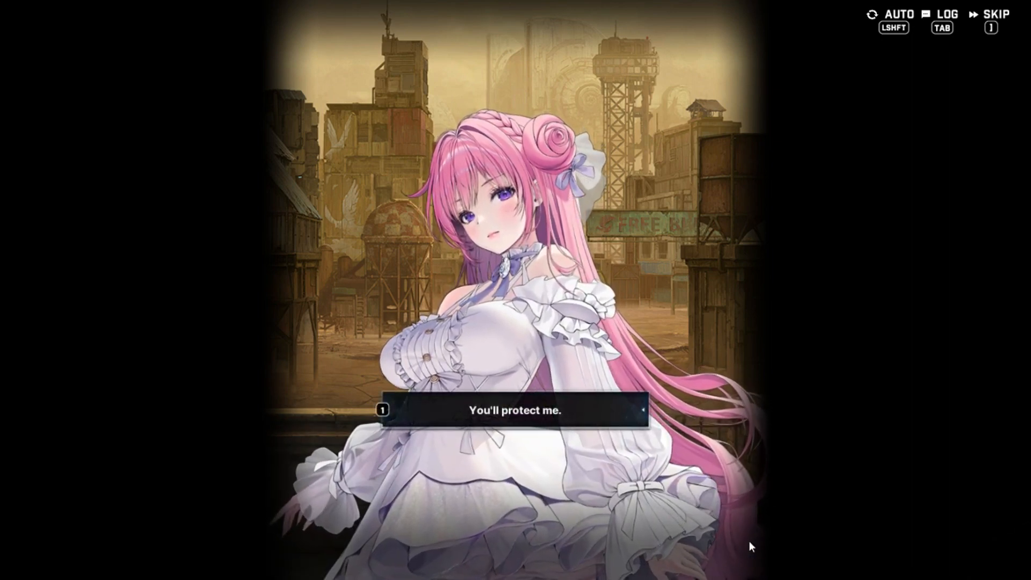
pyautogui.click(749, 546)
pyautogui.click(750, 546)
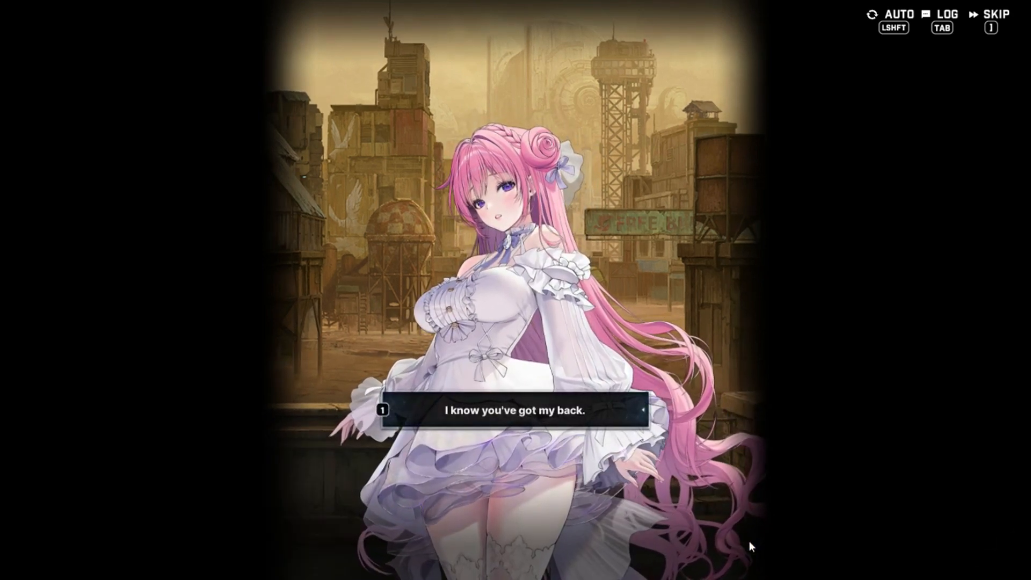
pyautogui.click(750, 546)
pyautogui.click(750, 546)
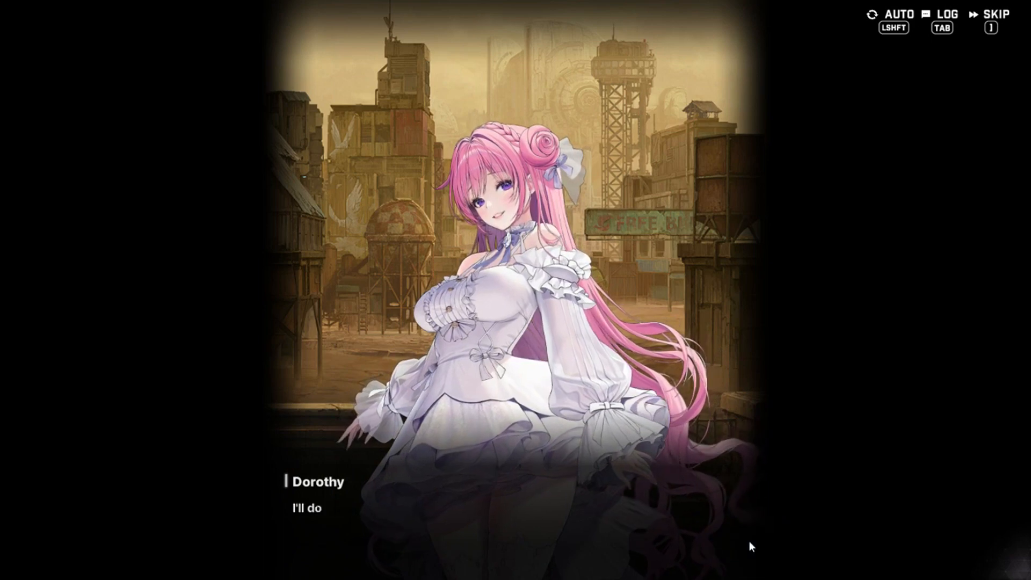
# Reply 'I'm not afraid.' and continue to Dorothy's refusal to protect a human
pyautogui.click(750, 546)
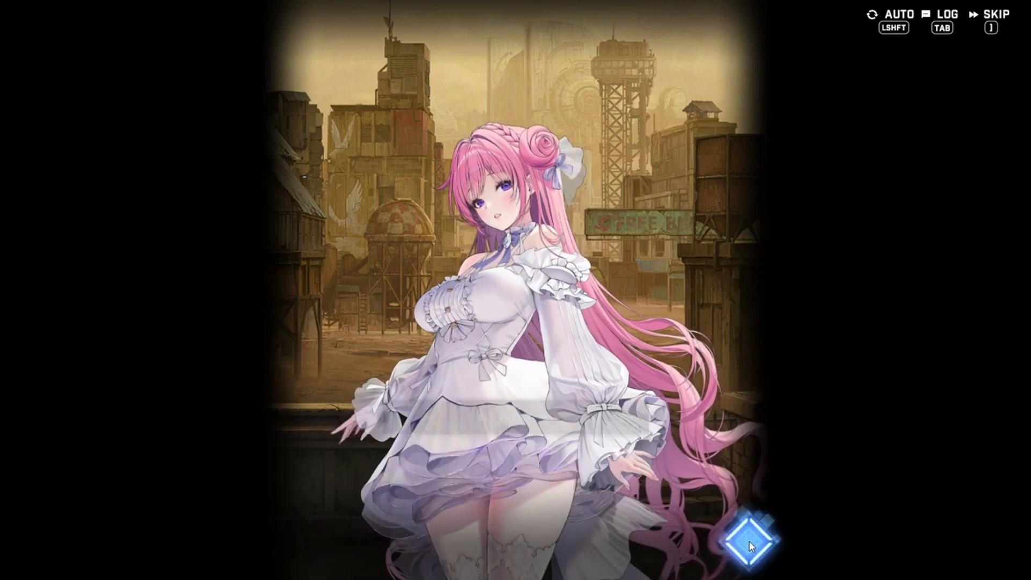
pyautogui.click(750, 546)
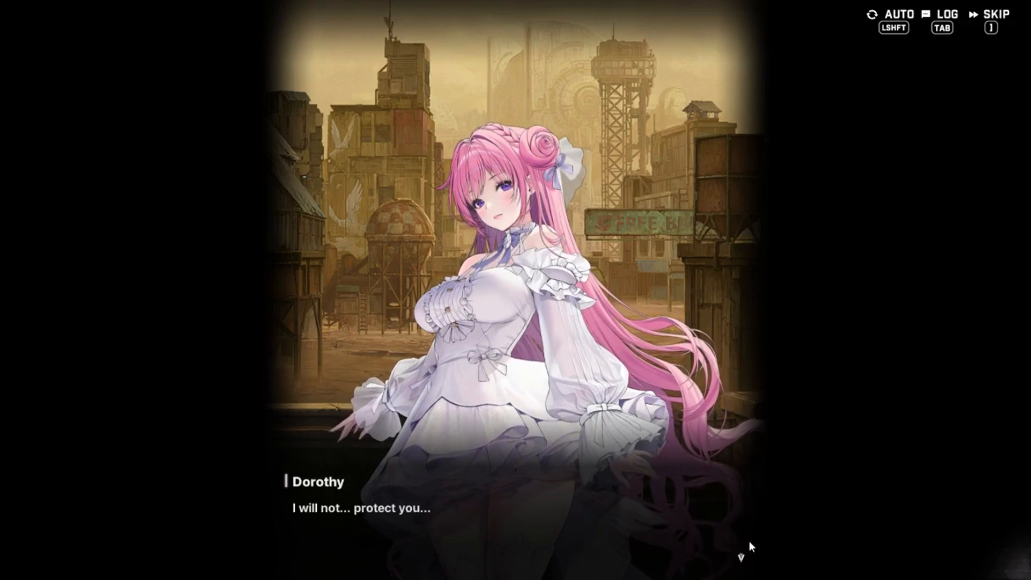
pyautogui.click(749, 547)
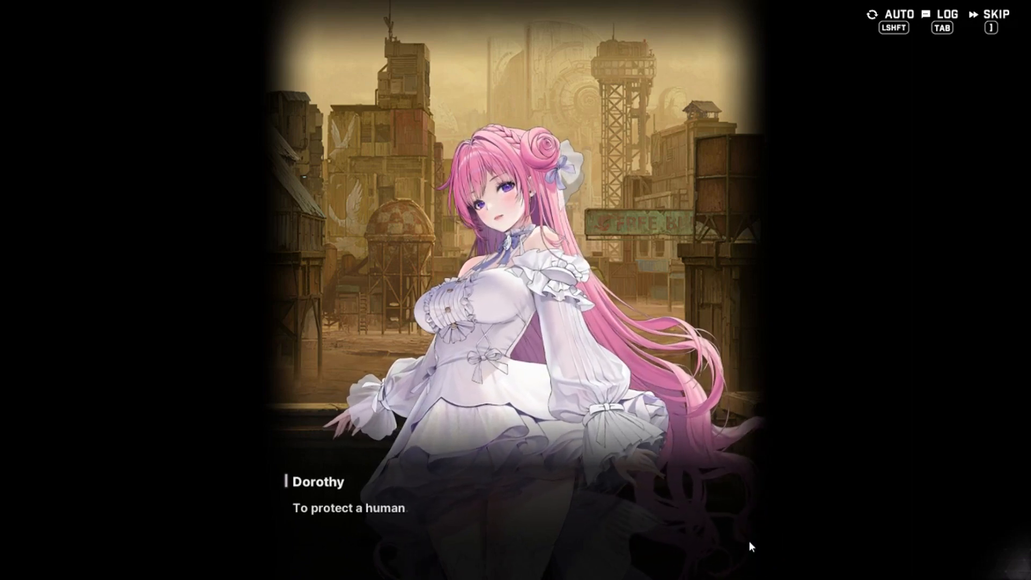
pyautogui.click(750, 546)
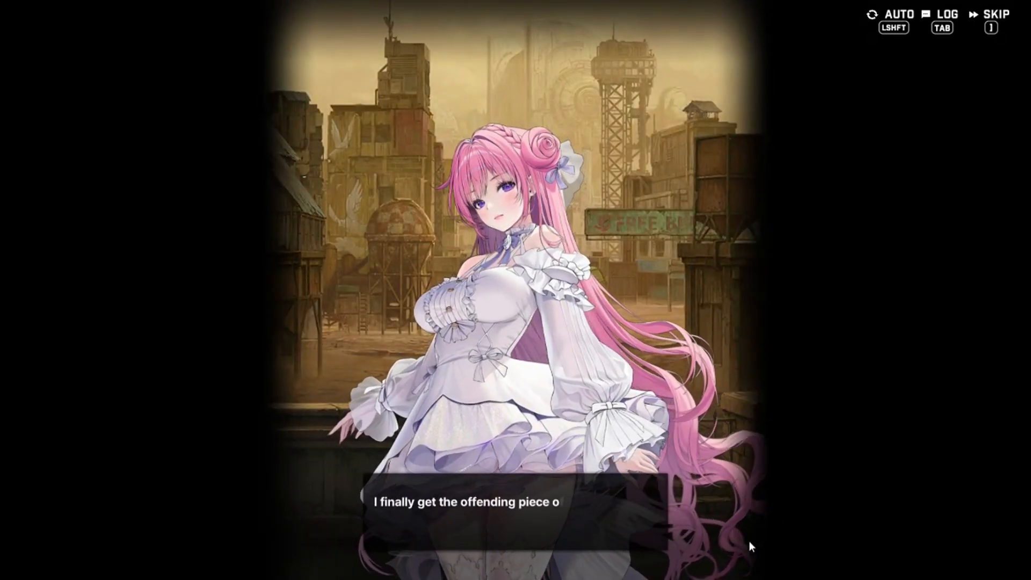
# Advance through freeing the metal and the flower question to Dorothy's answer 'No.'
pyautogui.click(749, 546)
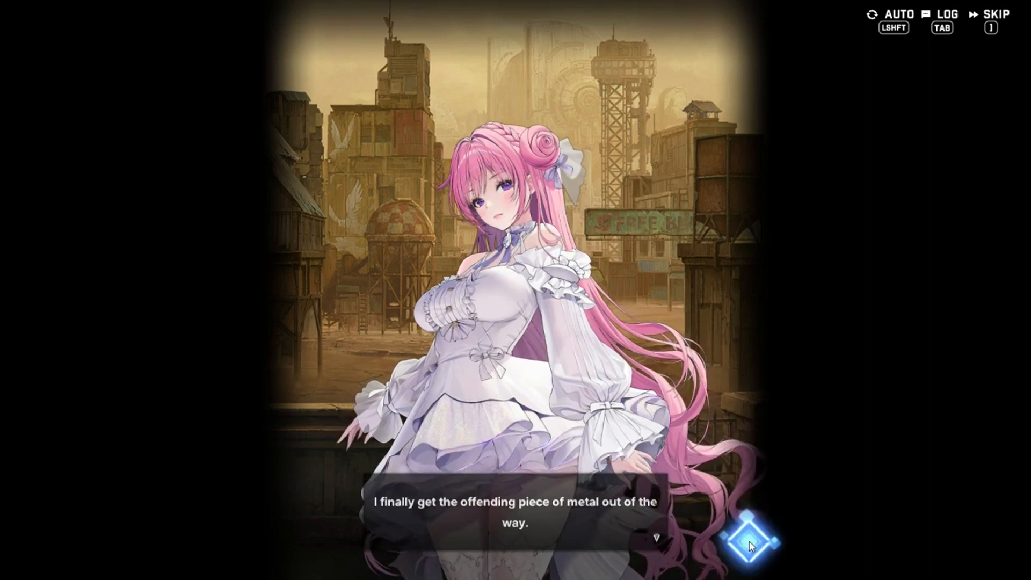
pyautogui.click(749, 546)
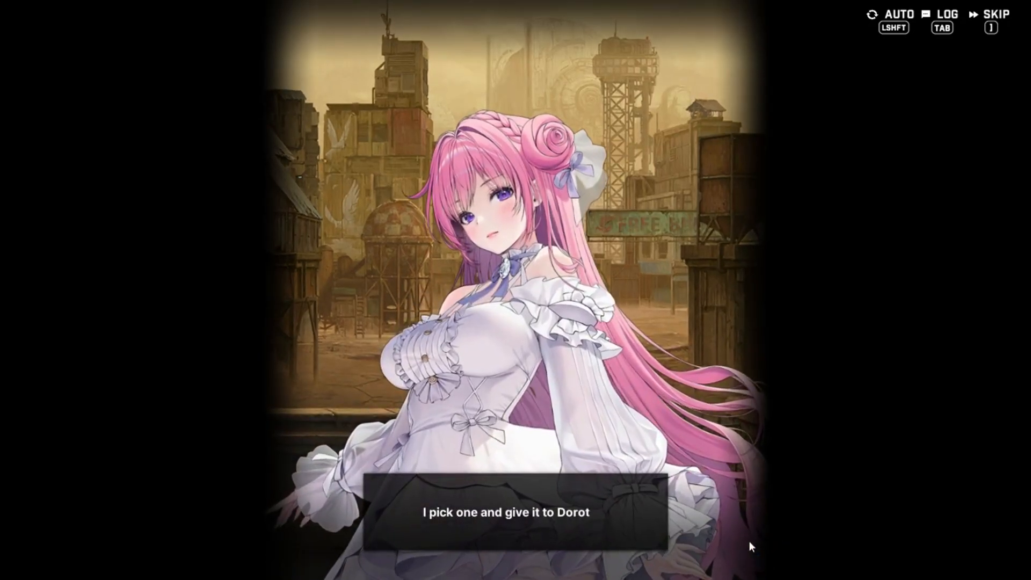
pyautogui.click(750, 546)
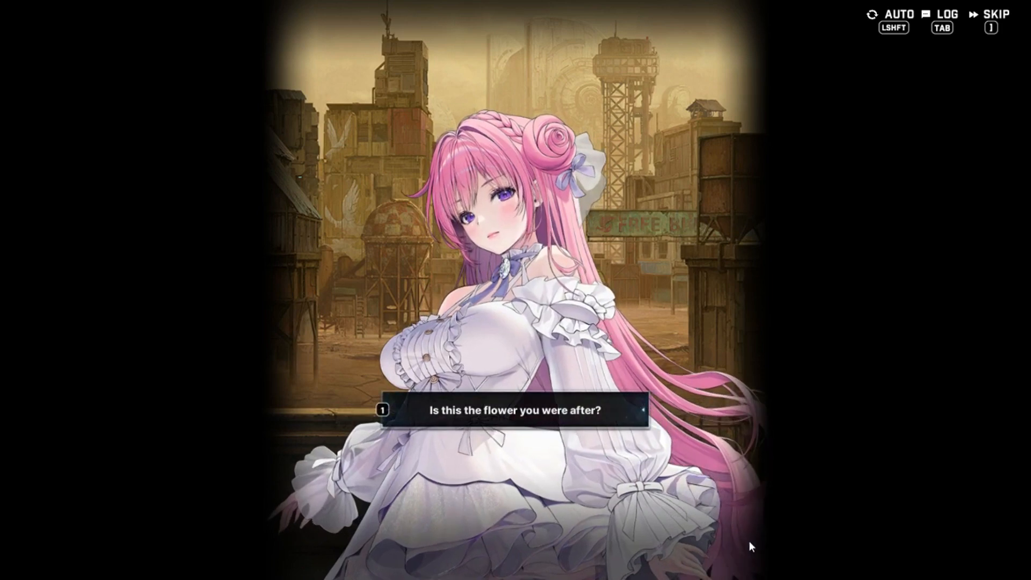
pyautogui.click(749, 546)
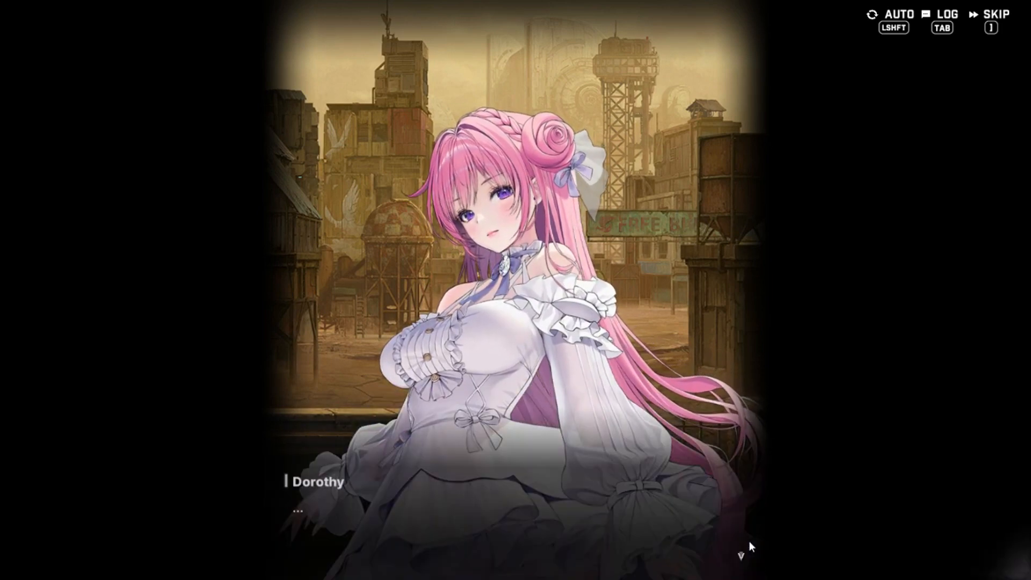
pyautogui.click(750, 547)
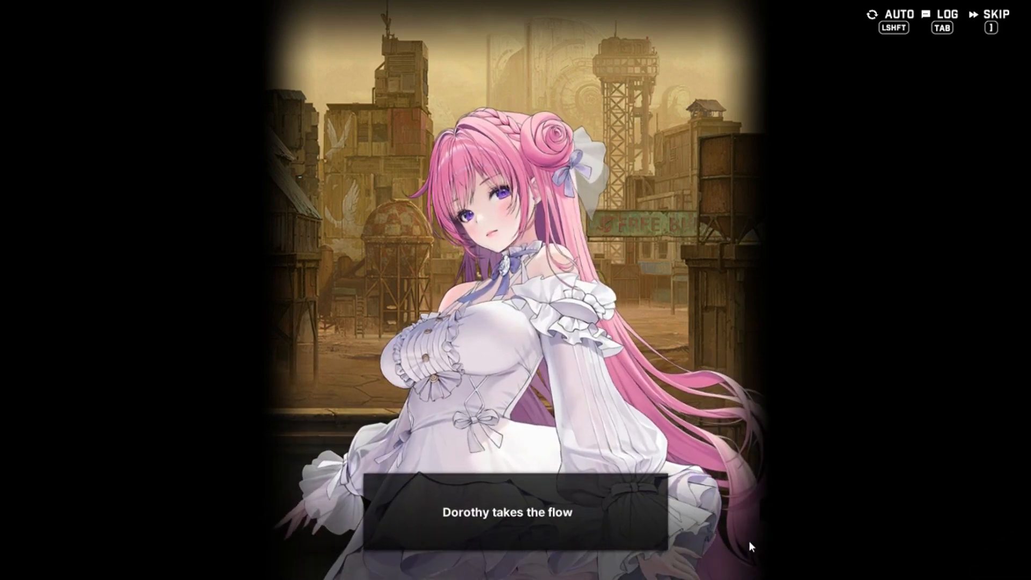
pyautogui.click(750, 546)
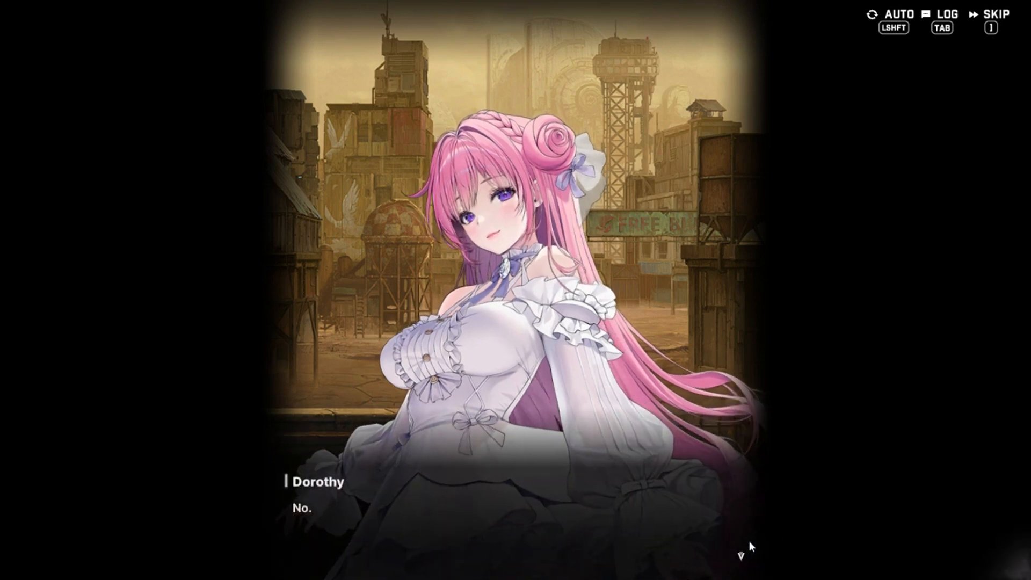
pyautogui.click(750, 546)
pyautogui.click(749, 546)
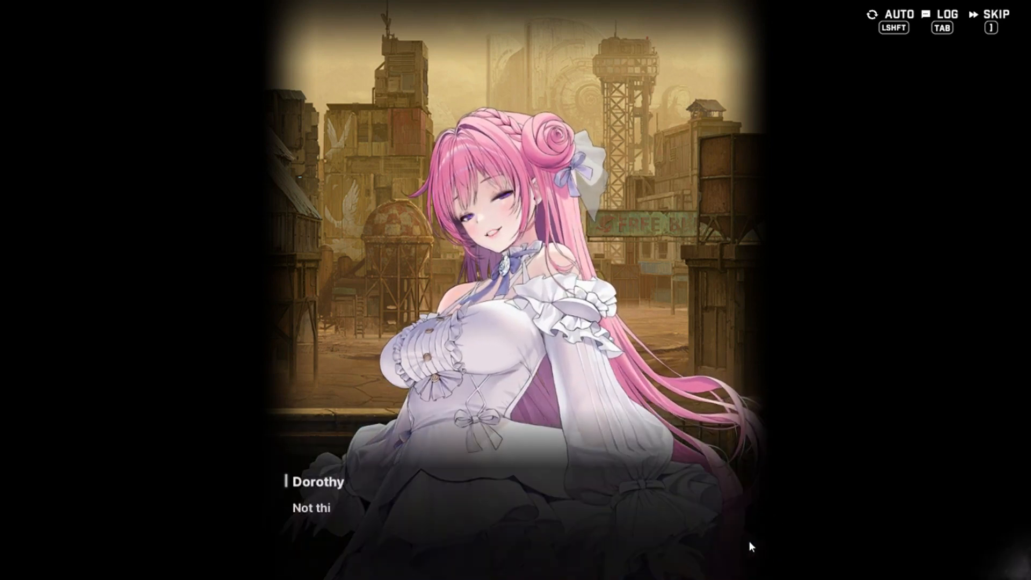
pyautogui.click(750, 546)
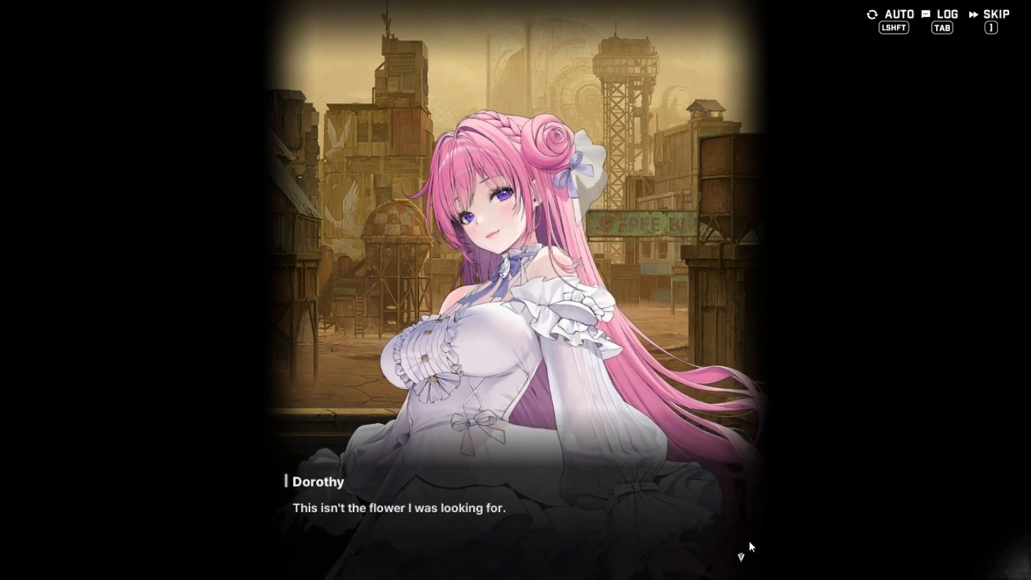
# Continue past the wrong-flower reveal, the Noah line and the wasted, sweaty trip
pyautogui.click(749, 546)
pyautogui.click(750, 546)
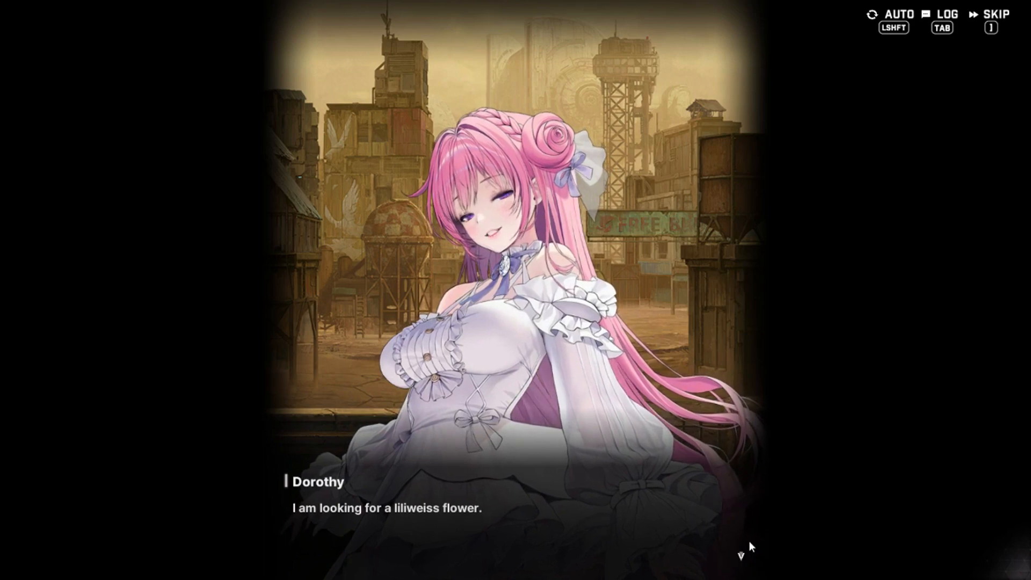
pyautogui.click(750, 546)
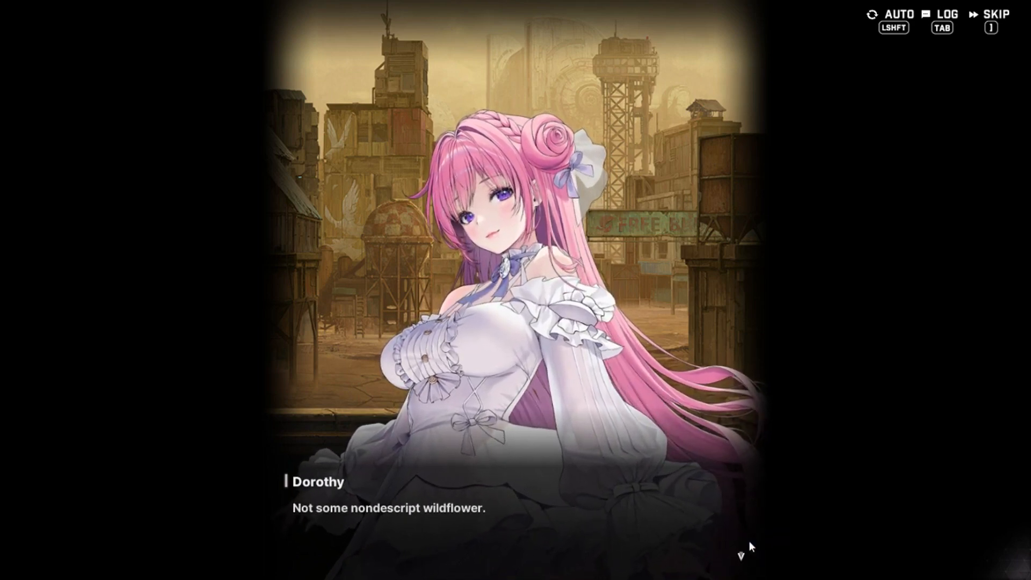
pyautogui.click(749, 546)
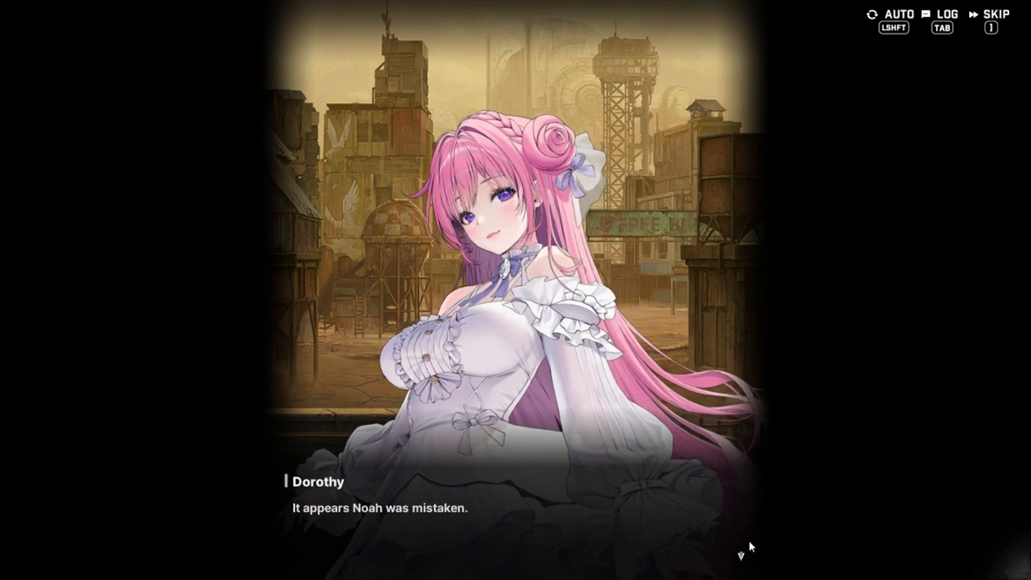
pyautogui.click(750, 546)
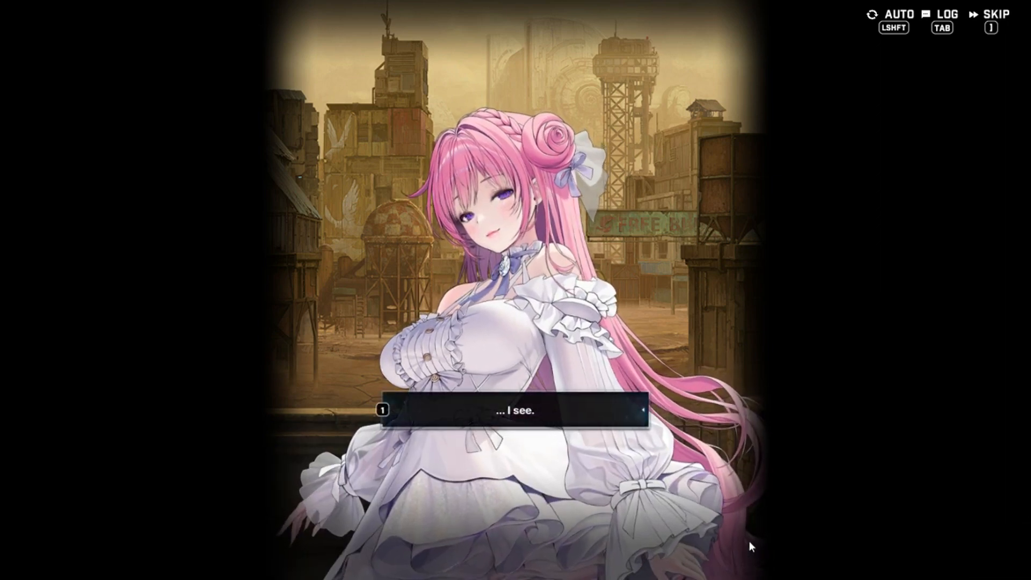
pyautogui.click(750, 546)
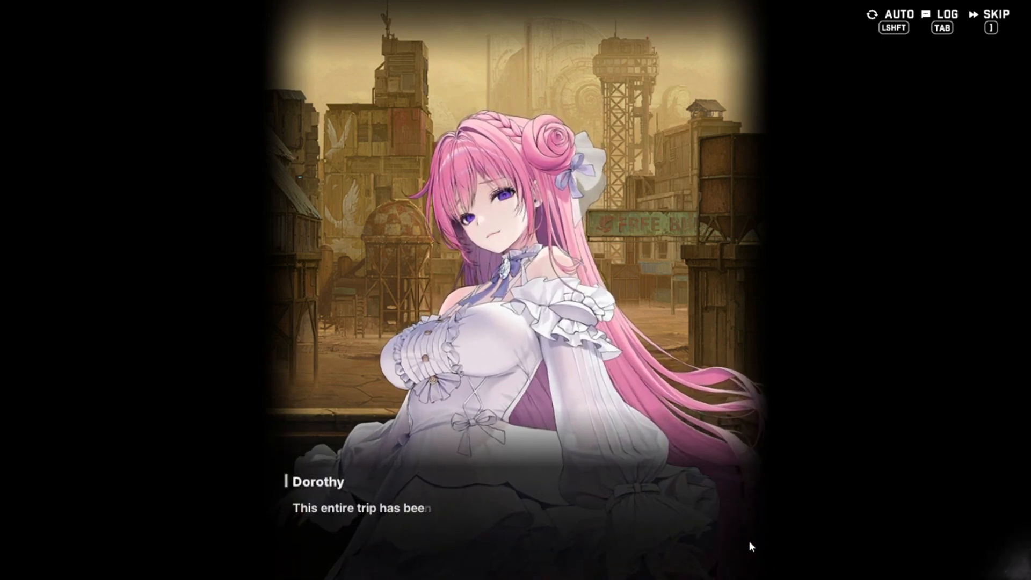
pyautogui.click(750, 546)
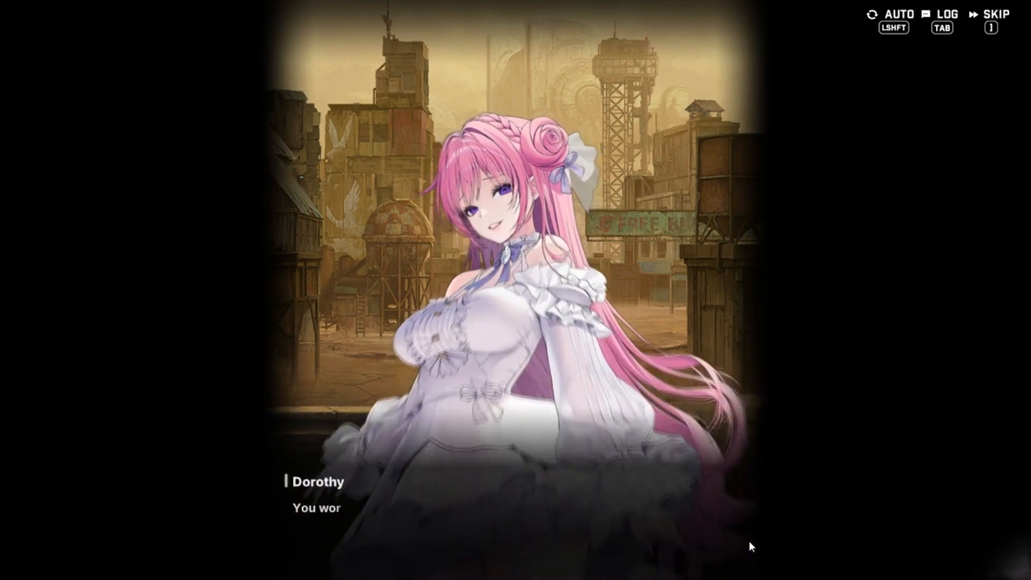
pyautogui.click(750, 546)
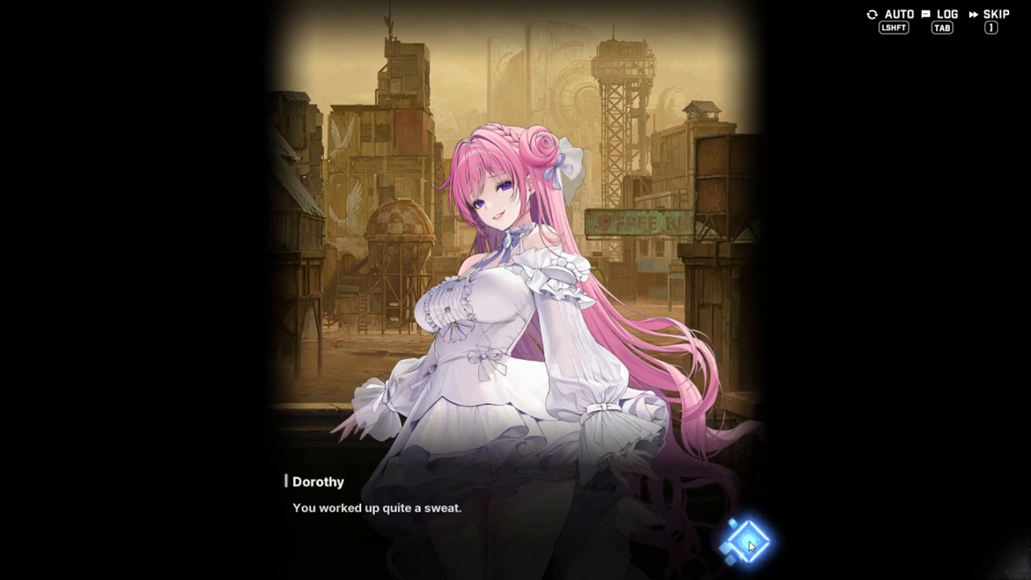
pyautogui.click(750, 547)
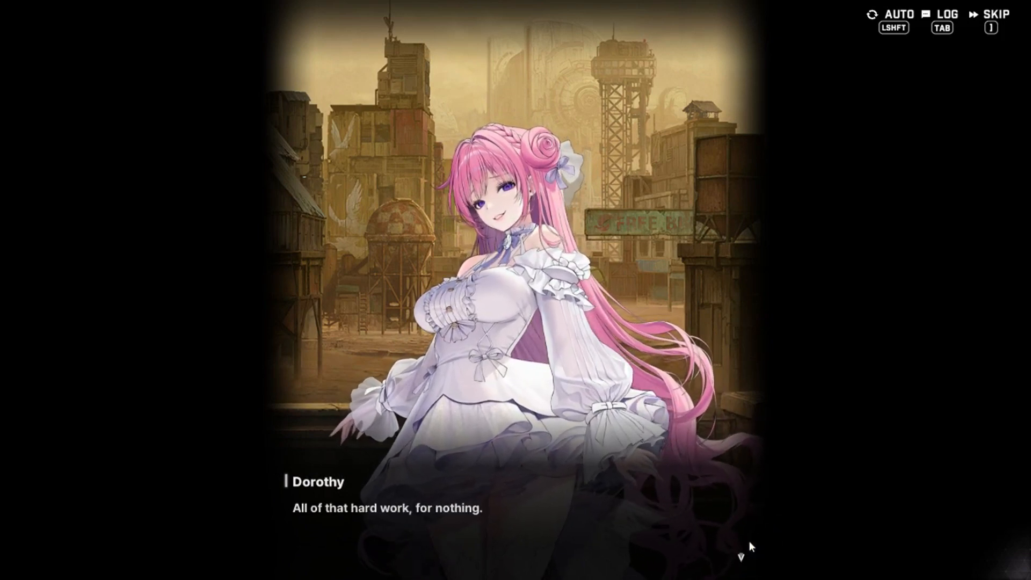
# Reply 'Oh well.' and advance Dorothy's 'Is that all you have to say?' to the next choice
pyautogui.click(750, 546)
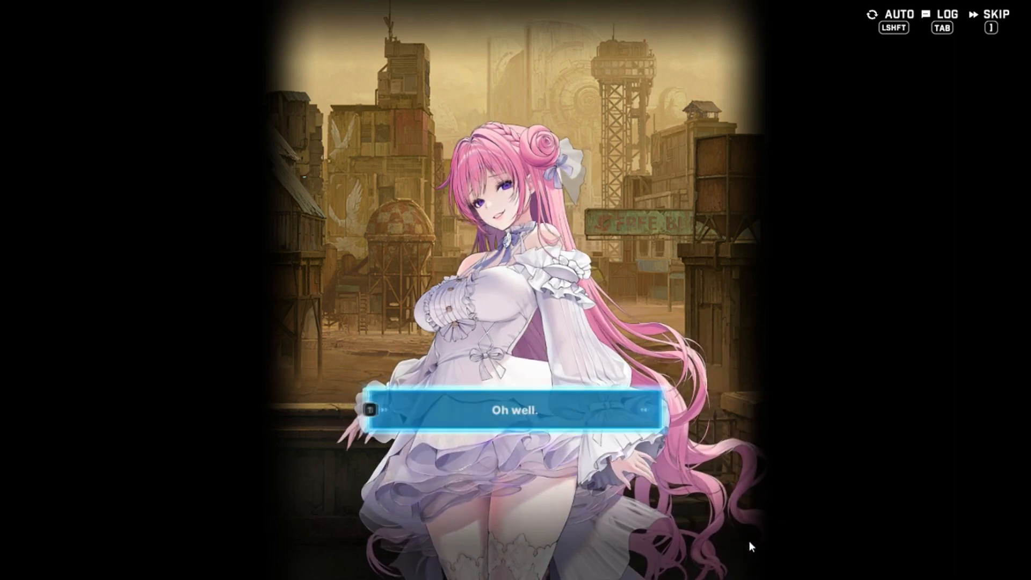
pyautogui.click(750, 547)
pyautogui.click(749, 546)
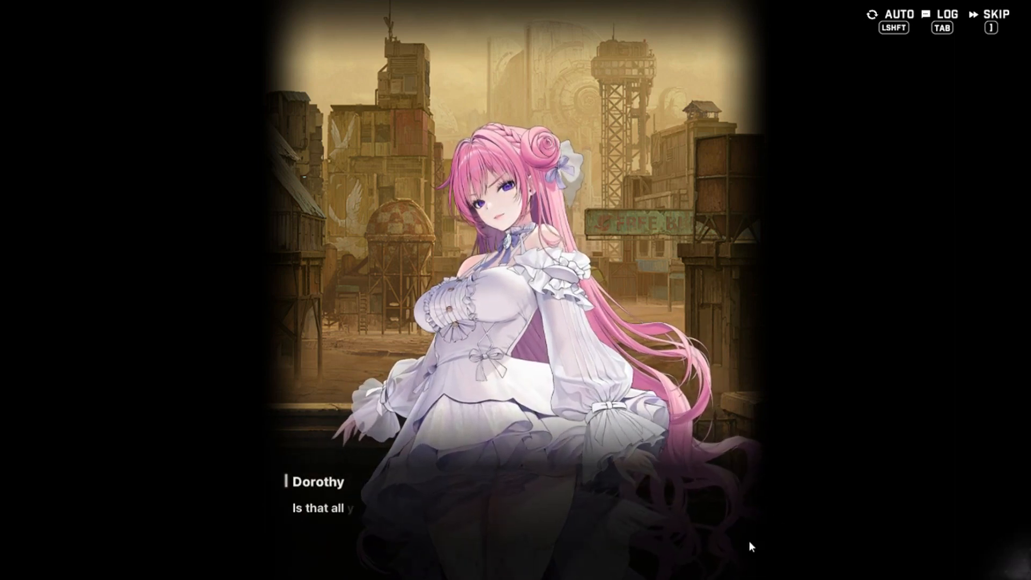
pyautogui.click(750, 546)
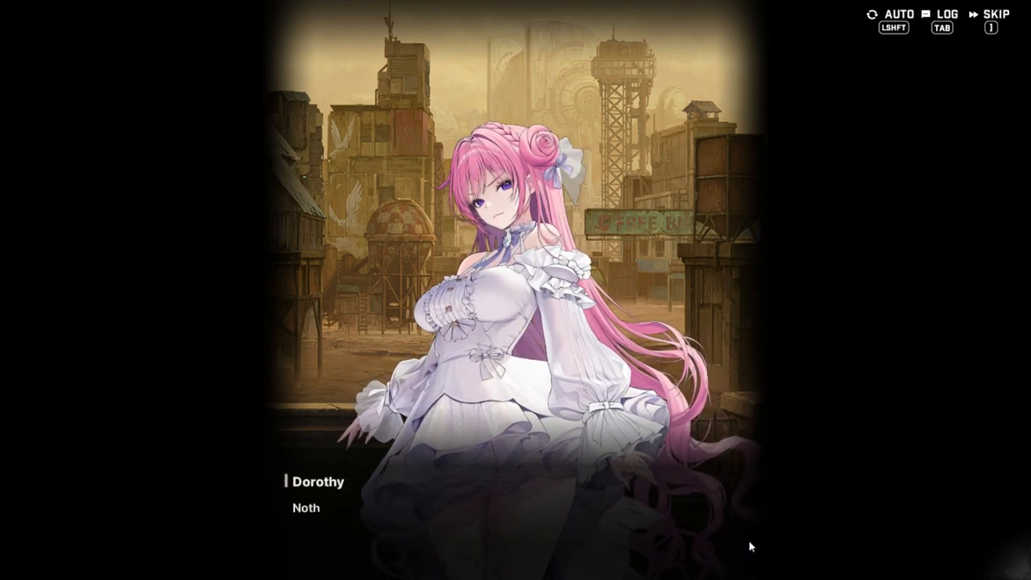
pyautogui.click(750, 546)
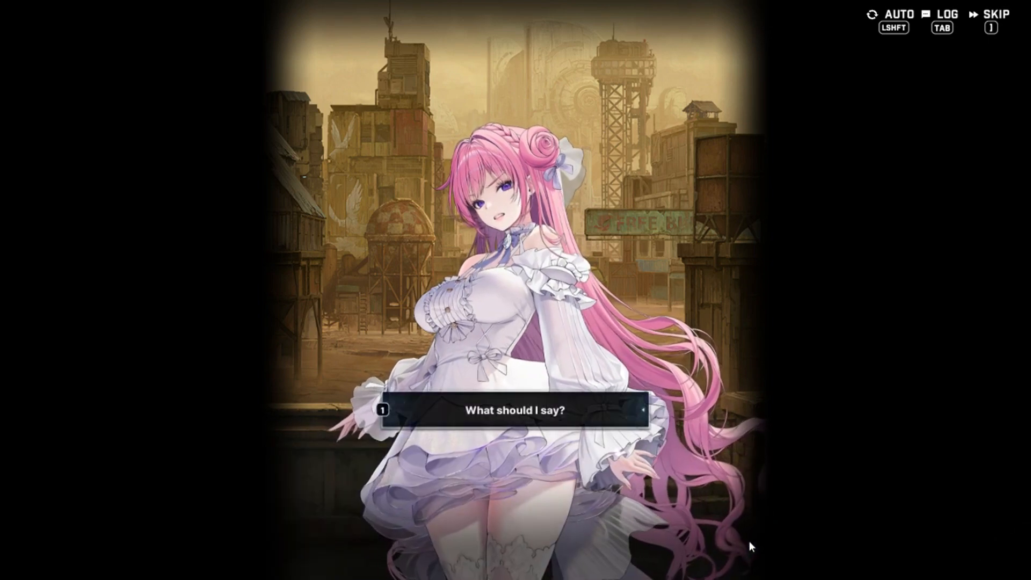
# Choose 'What should I say?', hear Dorothy's rant and answer 'There's no reason for me to be angry.'
pyautogui.click(750, 545)
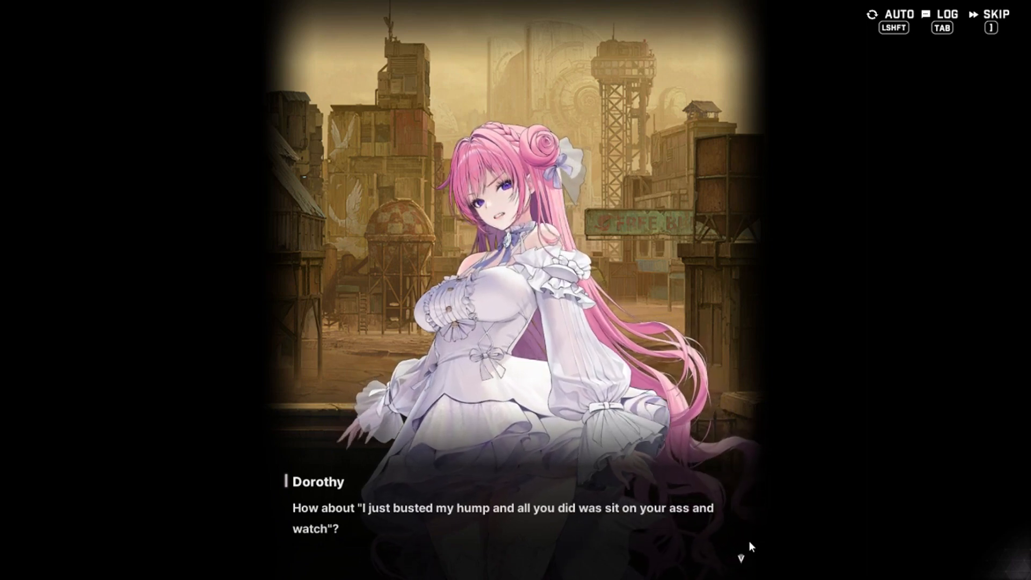
pyautogui.click(749, 546)
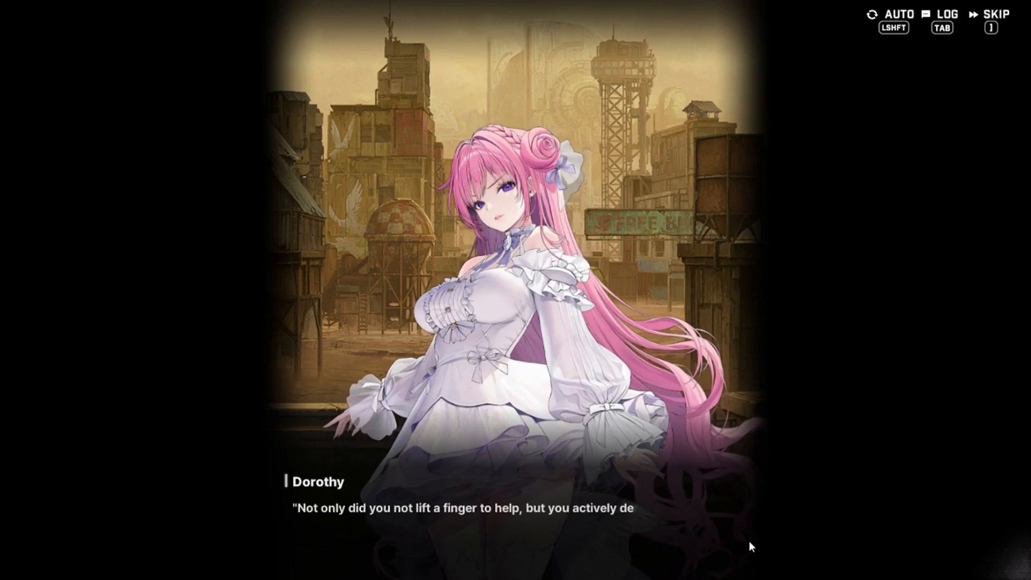
pyautogui.click(790, 538)
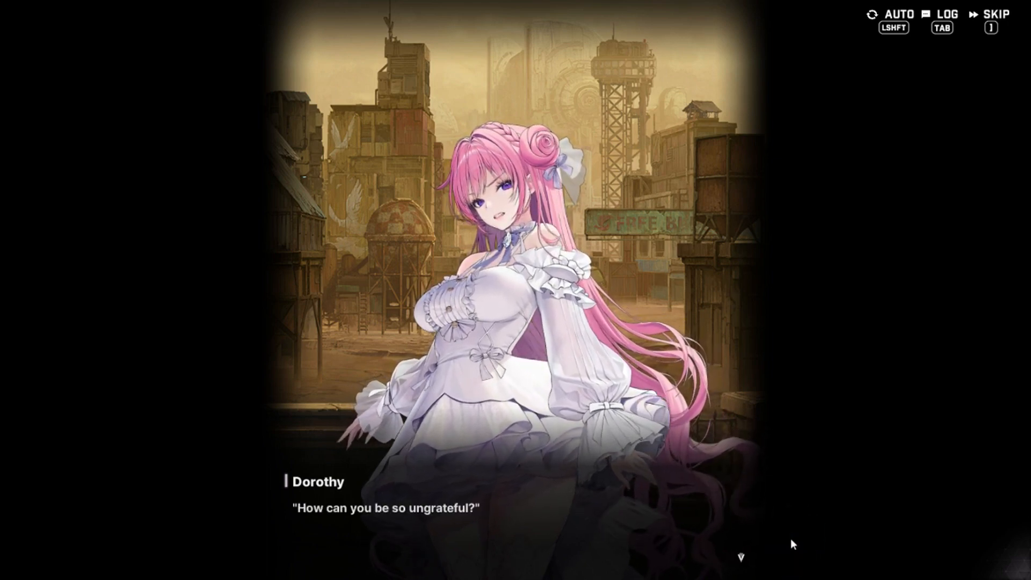
pyautogui.click(789, 538)
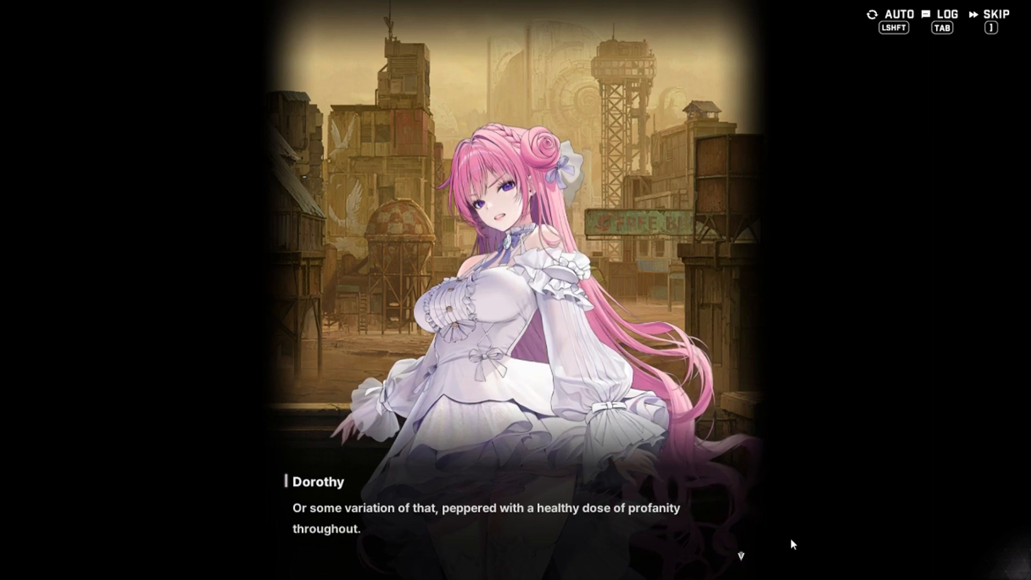
pyautogui.click(790, 538)
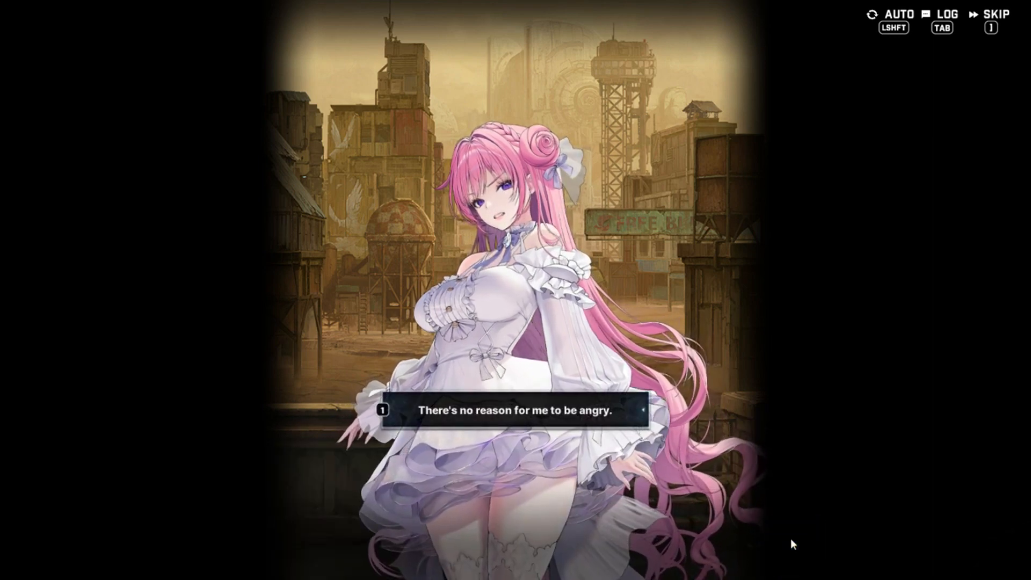
pyautogui.press('1')
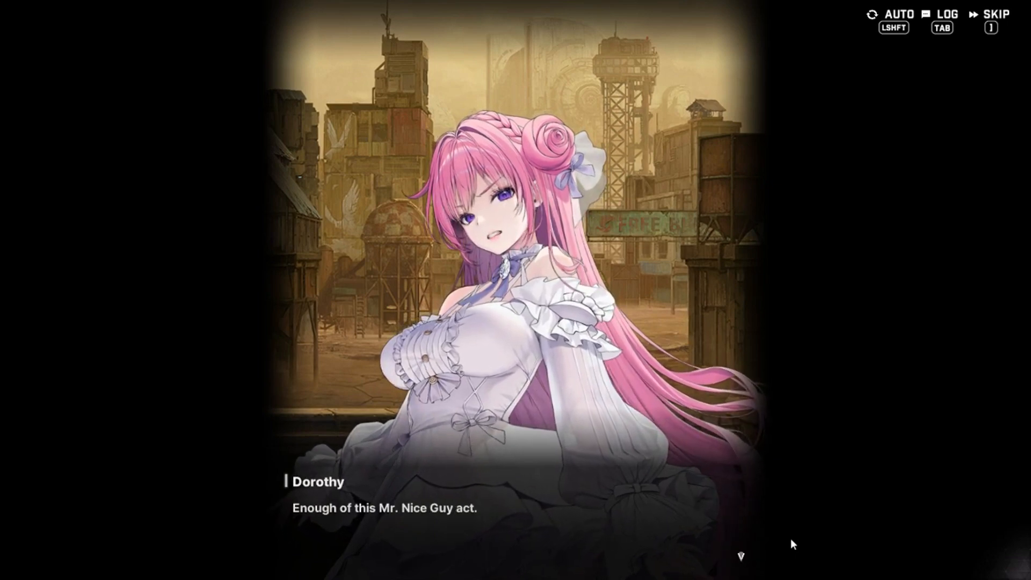
# Advance from the Mr. Nice Guy line through 'You're the one I despise.' to the next choice
pyautogui.click(790, 538)
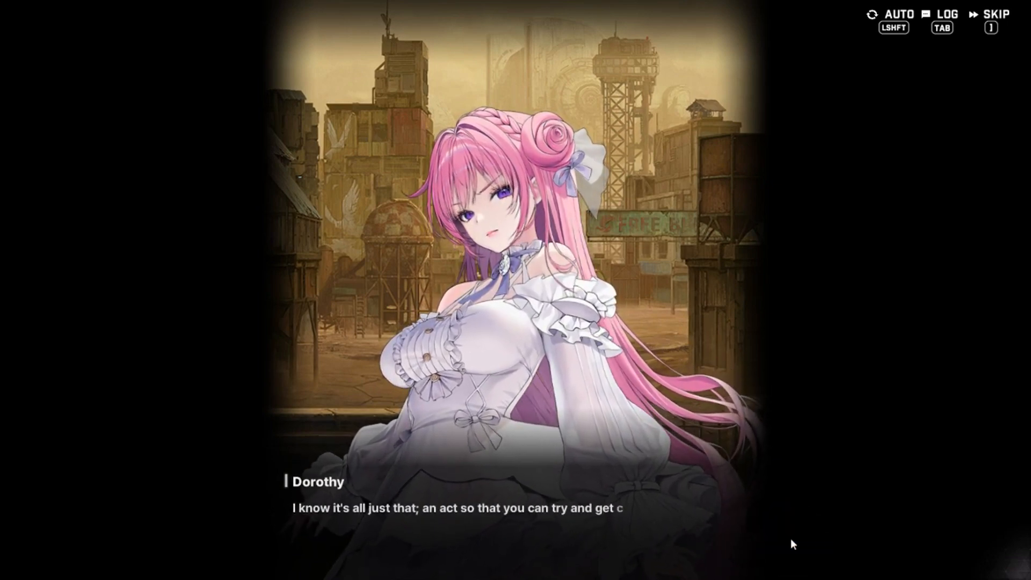
pyautogui.click(790, 538)
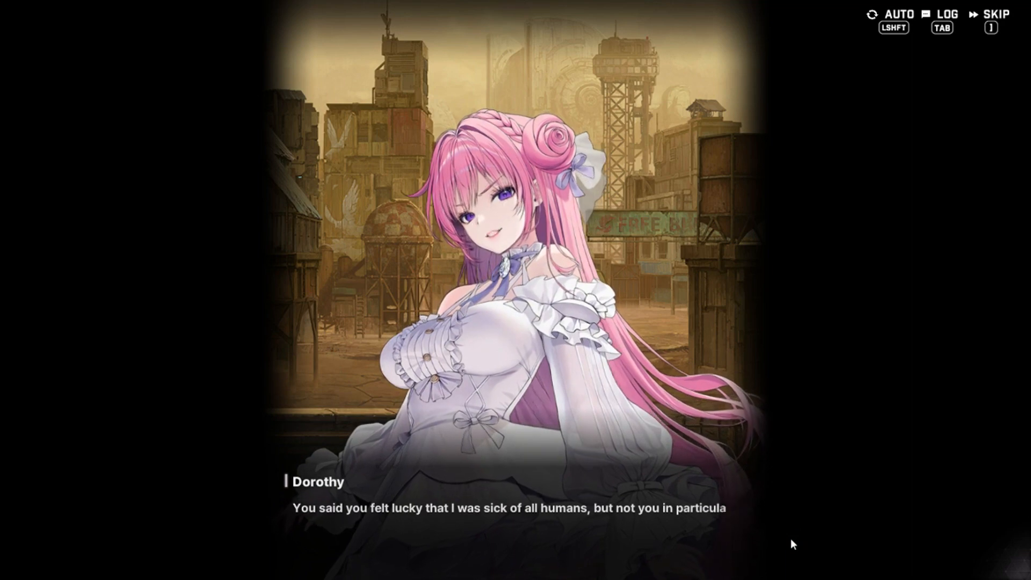
pyautogui.click(791, 538)
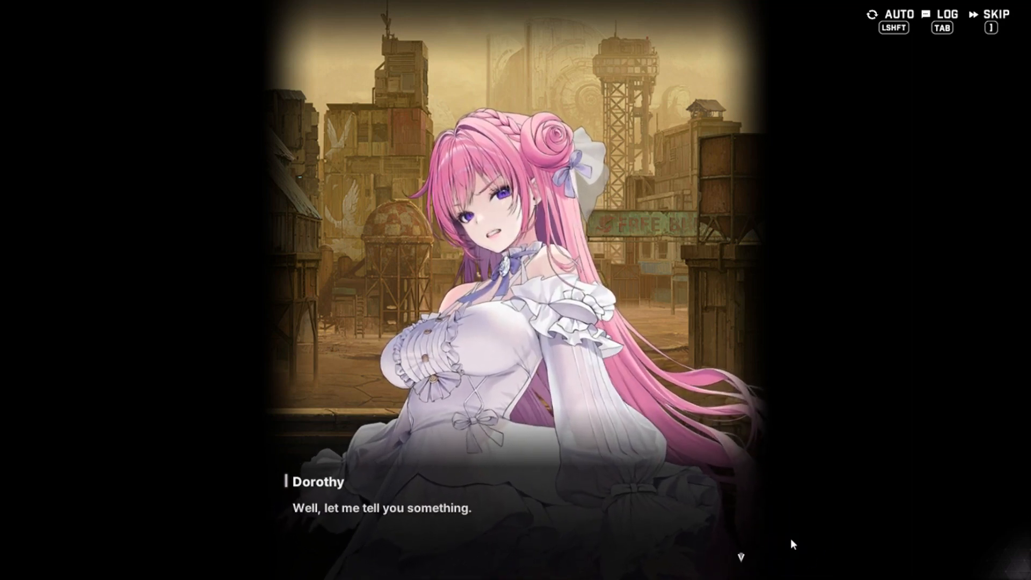
pyautogui.click(790, 538)
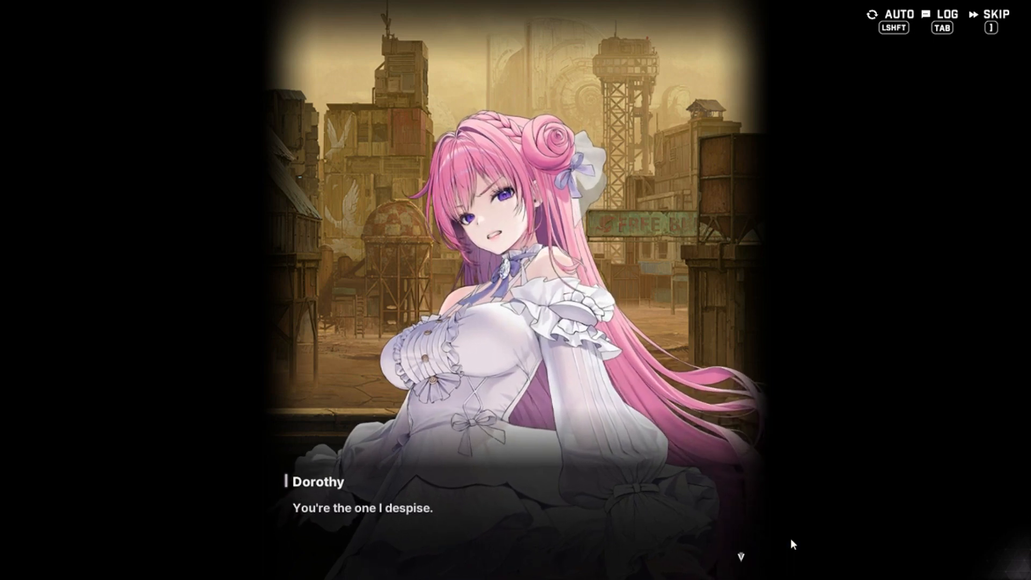
pyautogui.click(790, 539)
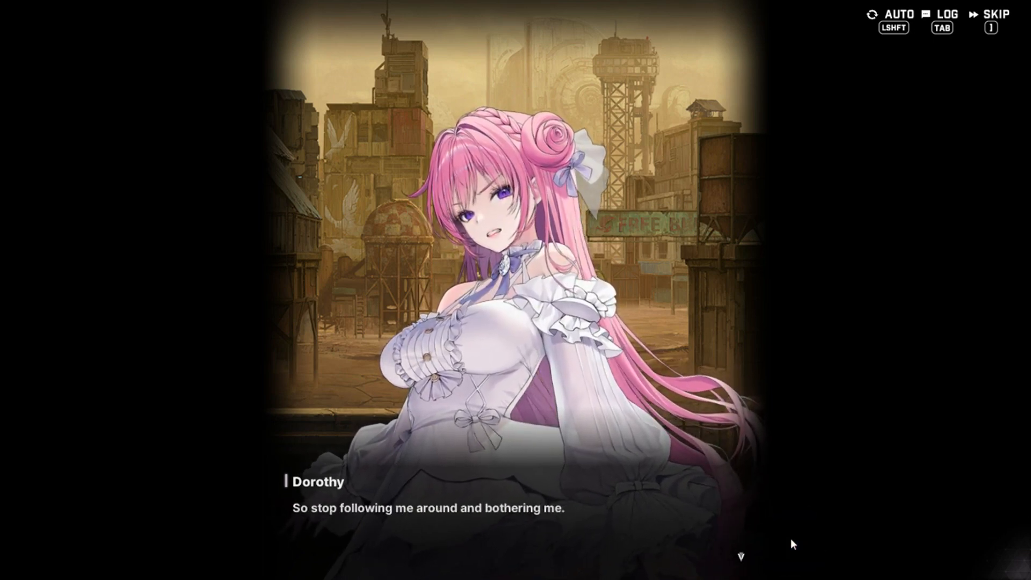
pyautogui.click(789, 538)
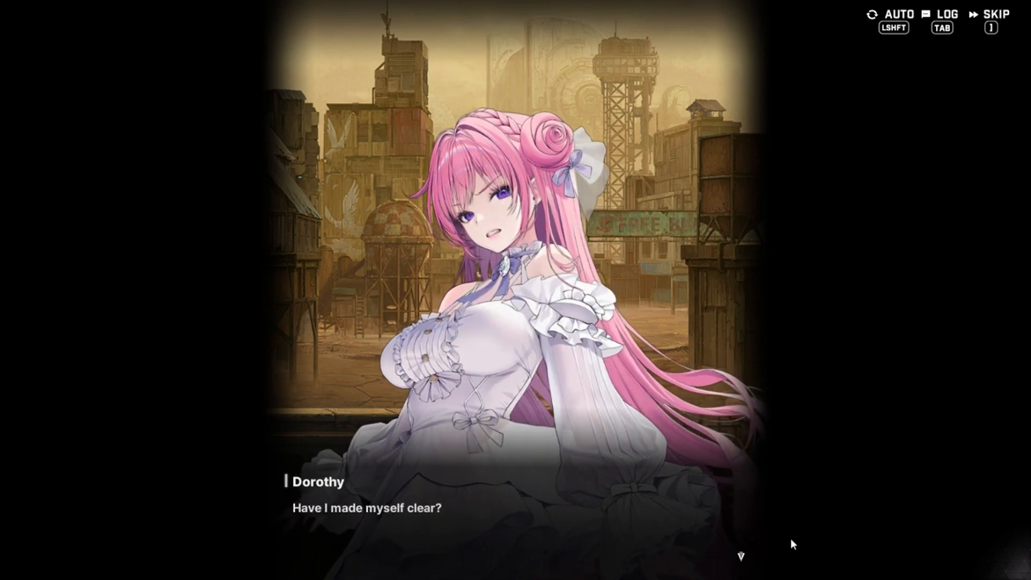
pyautogui.click(790, 538)
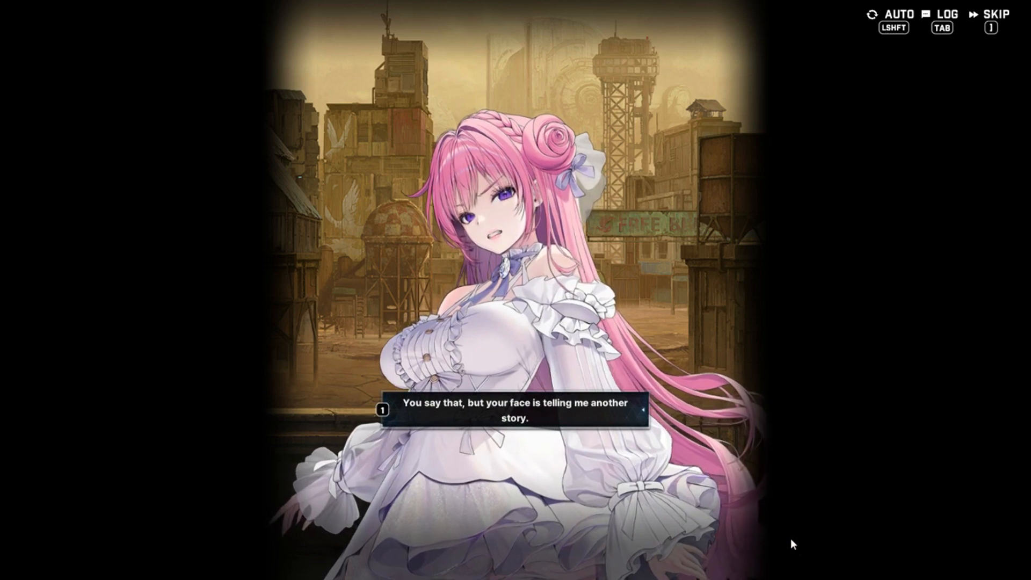
# Reply that her face tells another story and that she's convincing herself to hate humans
pyautogui.click(790, 538)
pyautogui.click(790, 538)
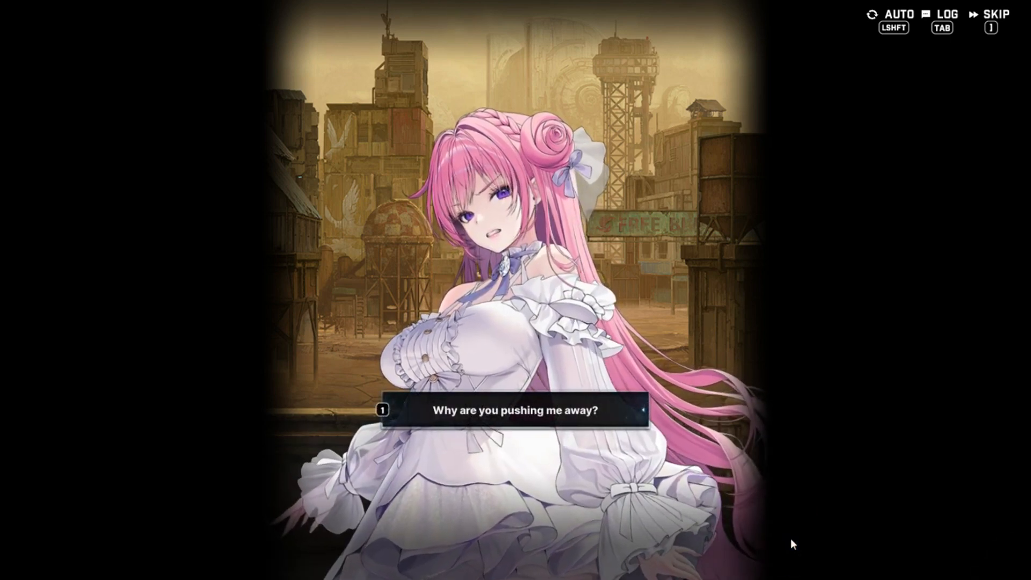
pyautogui.click(790, 537)
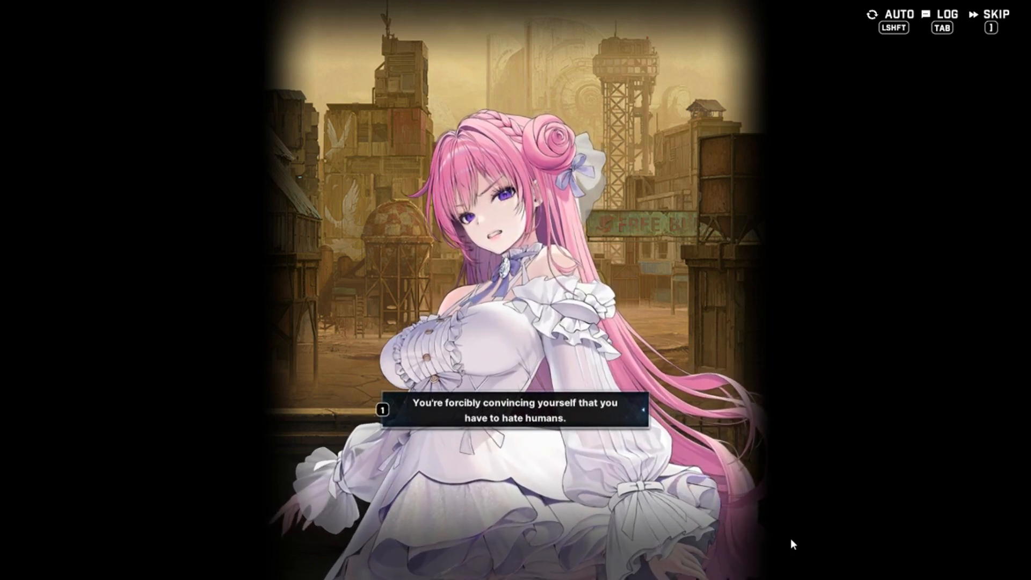
pyautogui.click(791, 538)
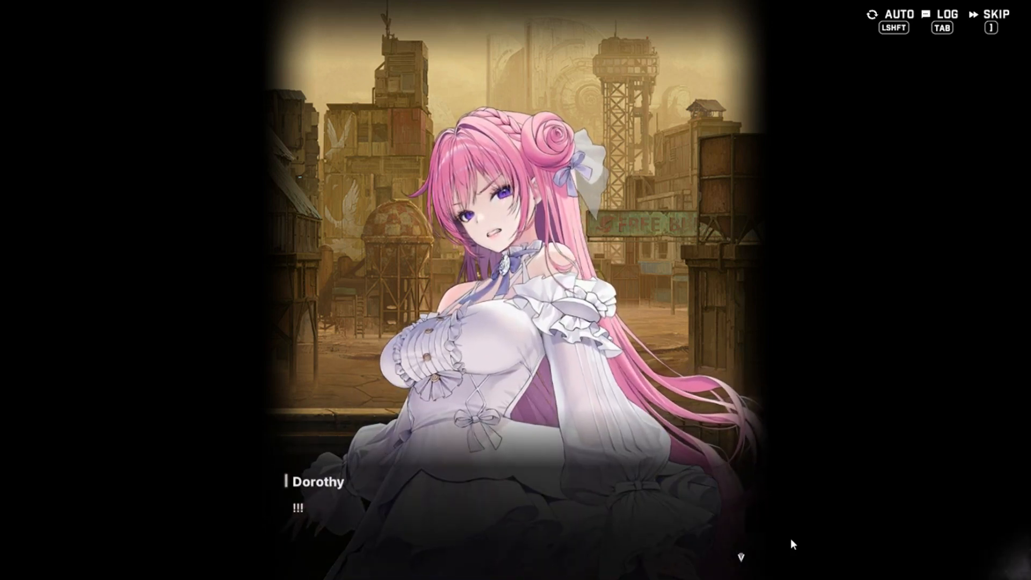
pyautogui.click(790, 538)
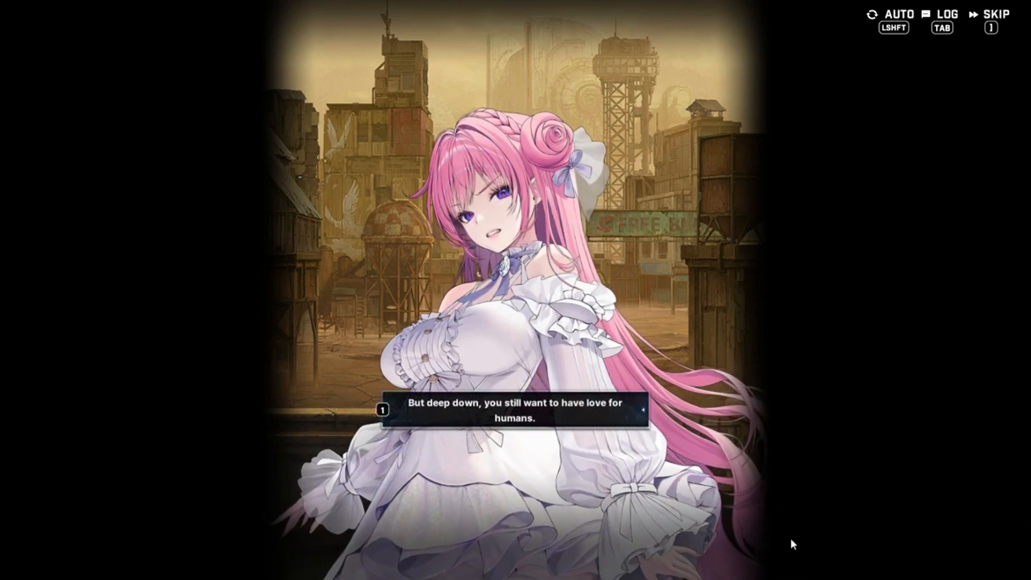
pyautogui.click(790, 537)
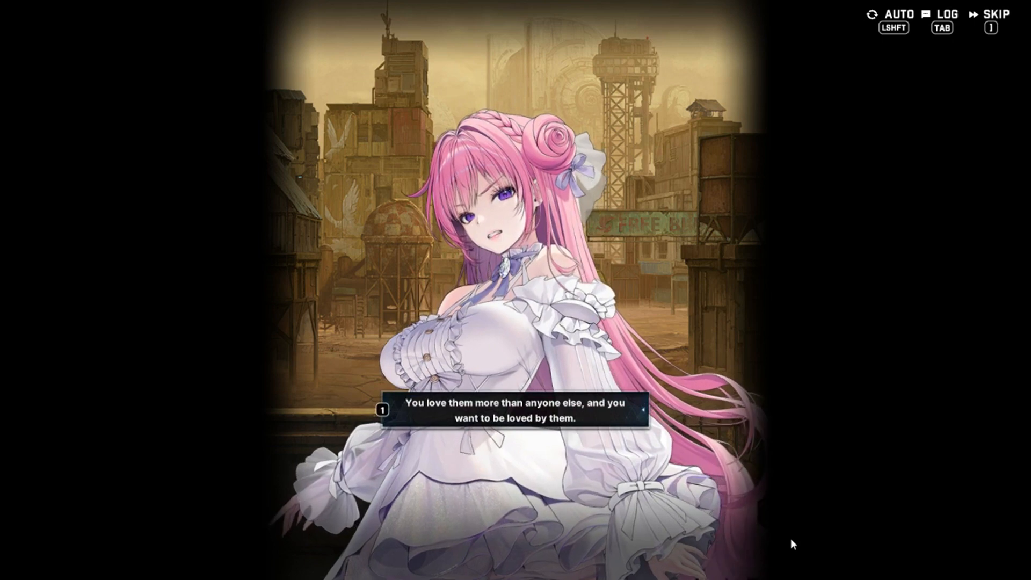
# Confirm the reply about her denied love causing loneliness until Dorothy snaps back
pyautogui.press('1')
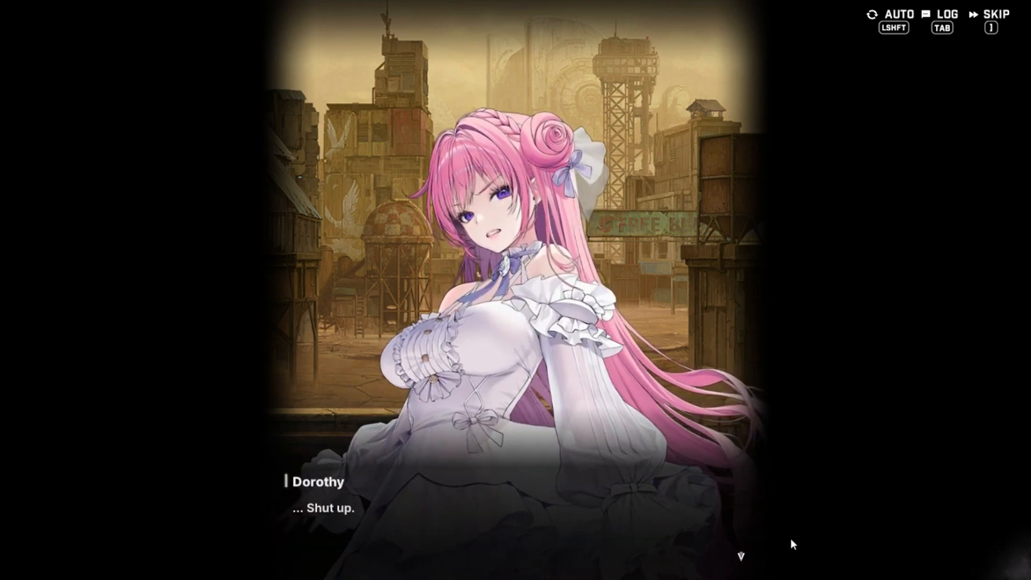
pyautogui.click(790, 538)
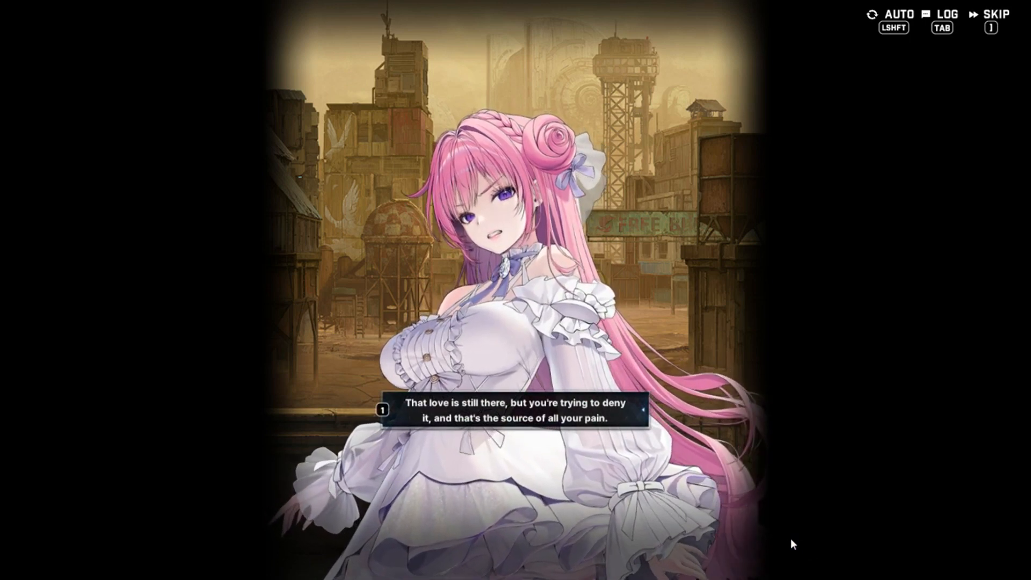
pyautogui.press('1')
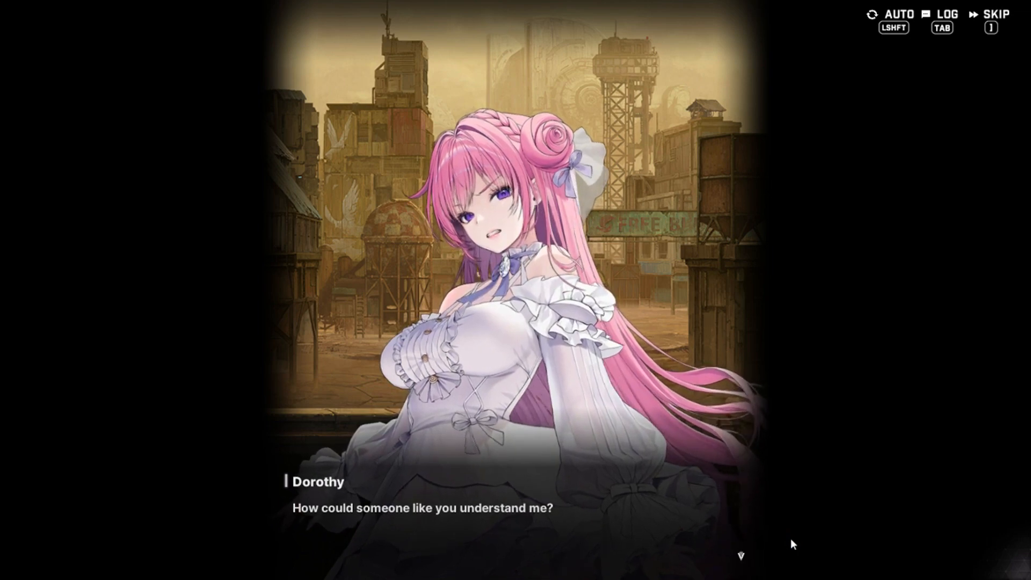
pyautogui.click(791, 539)
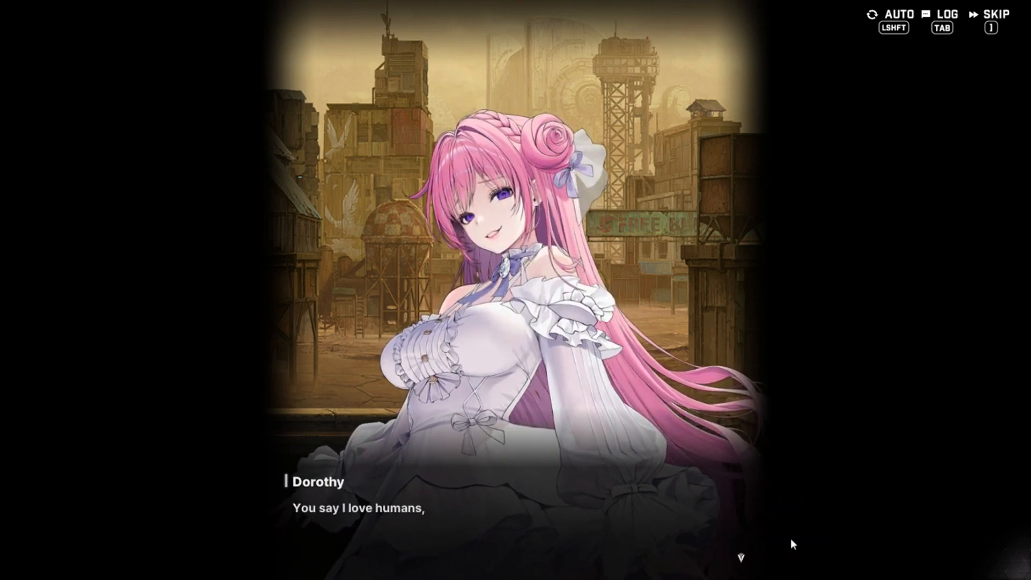
# Advance Dorothy's laughing speech about loving humans, the gun narration and her demand about the Ark
pyautogui.click(790, 537)
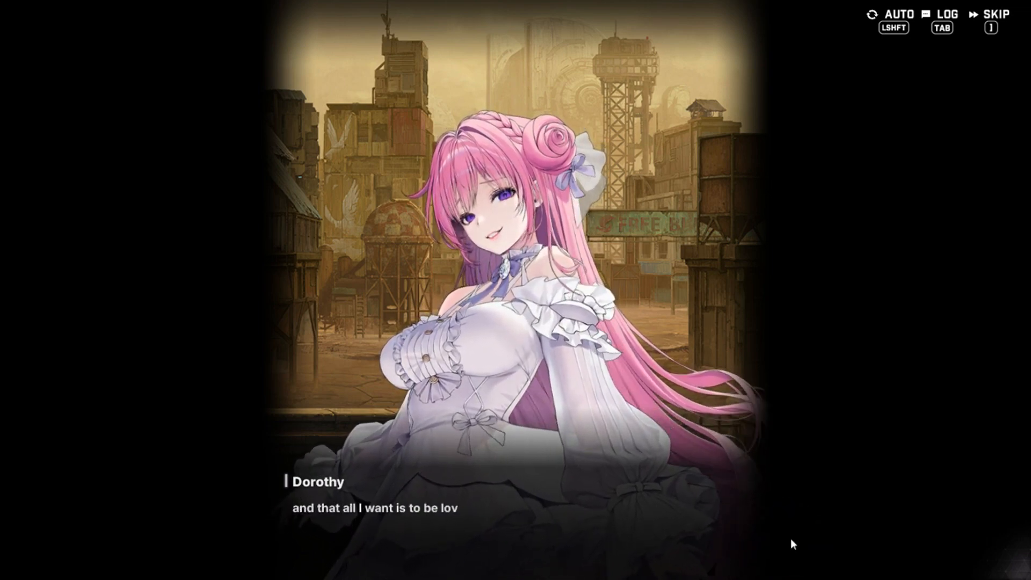
pyautogui.click(791, 537)
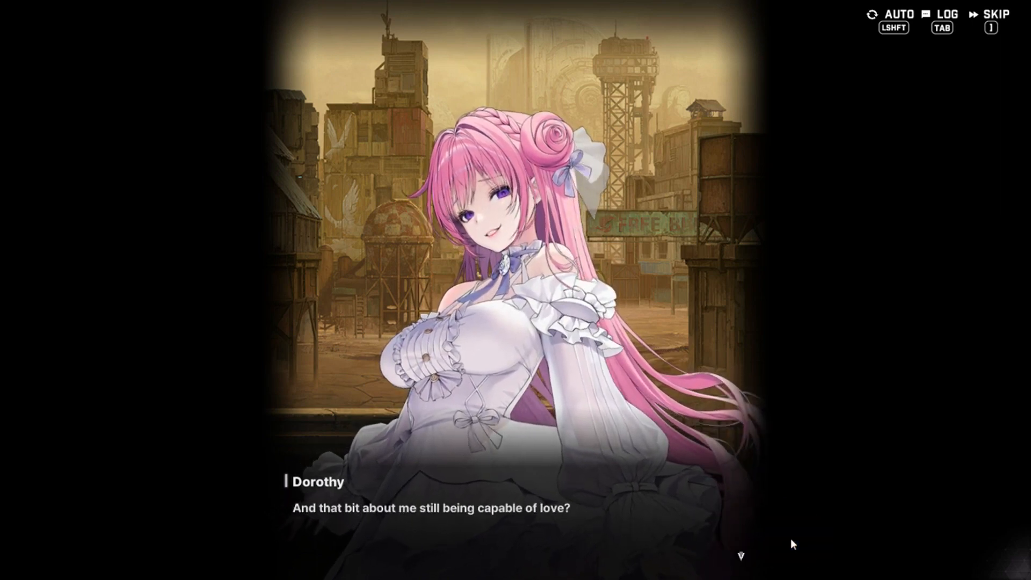
pyautogui.click(790, 538)
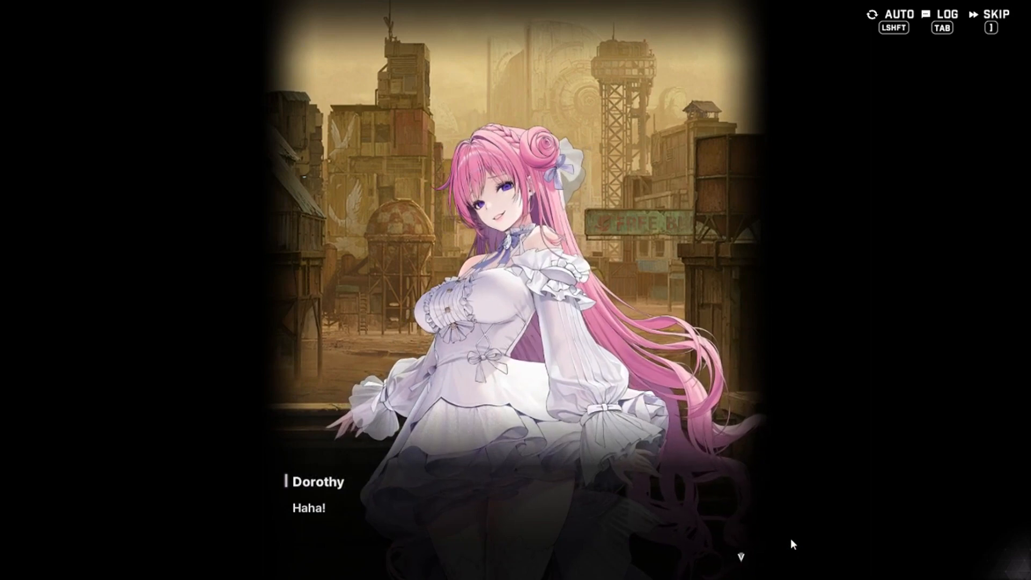
pyautogui.click(790, 538)
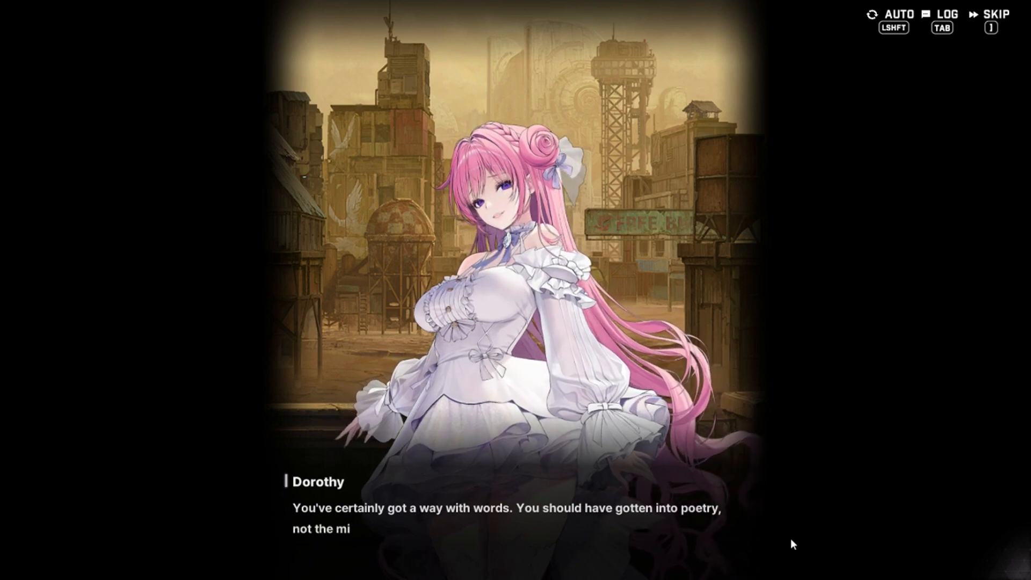
pyautogui.click(790, 538)
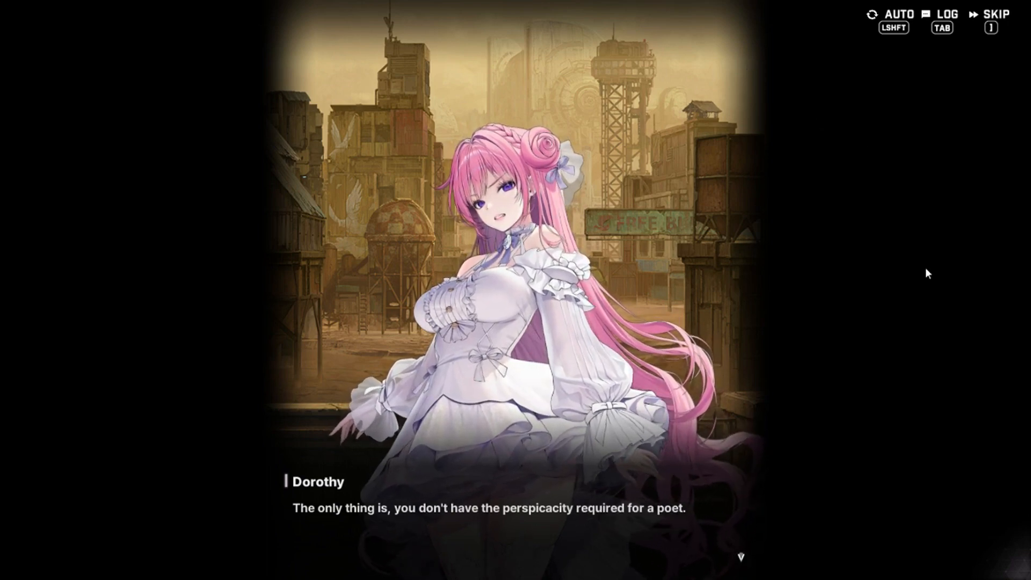
pyautogui.click(890, 540)
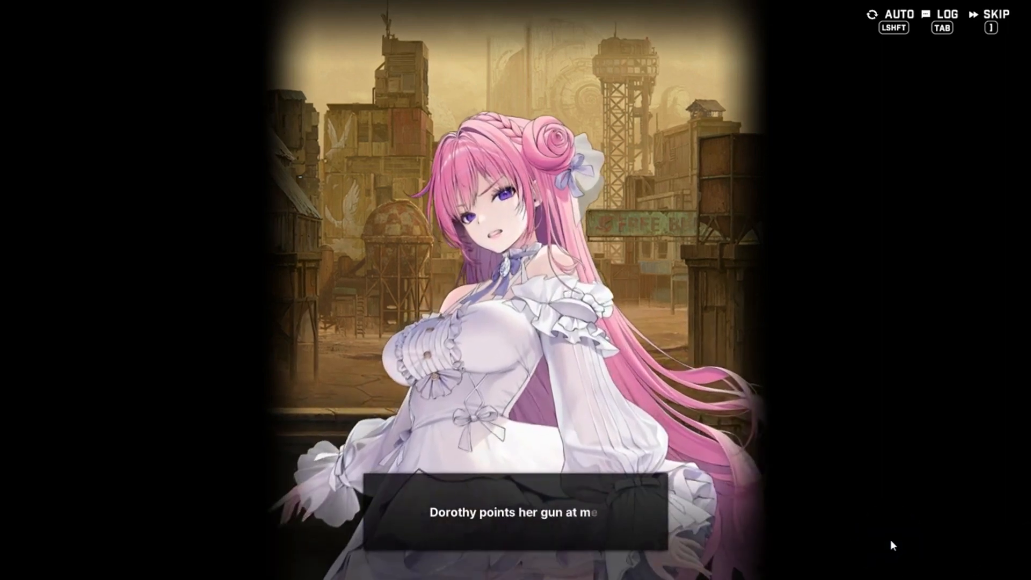
pyautogui.click(890, 540)
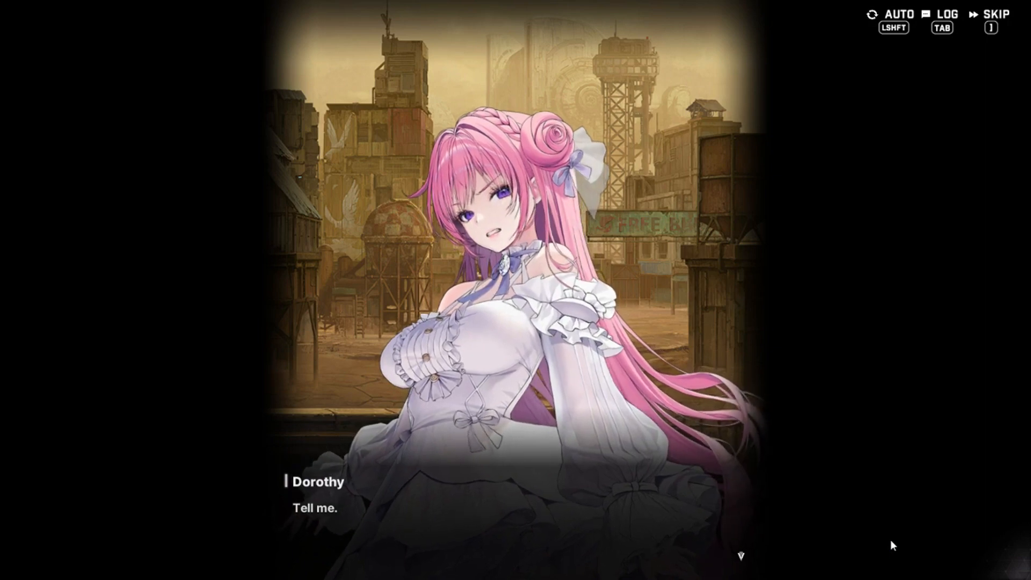
pyautogui.click(889, 540)
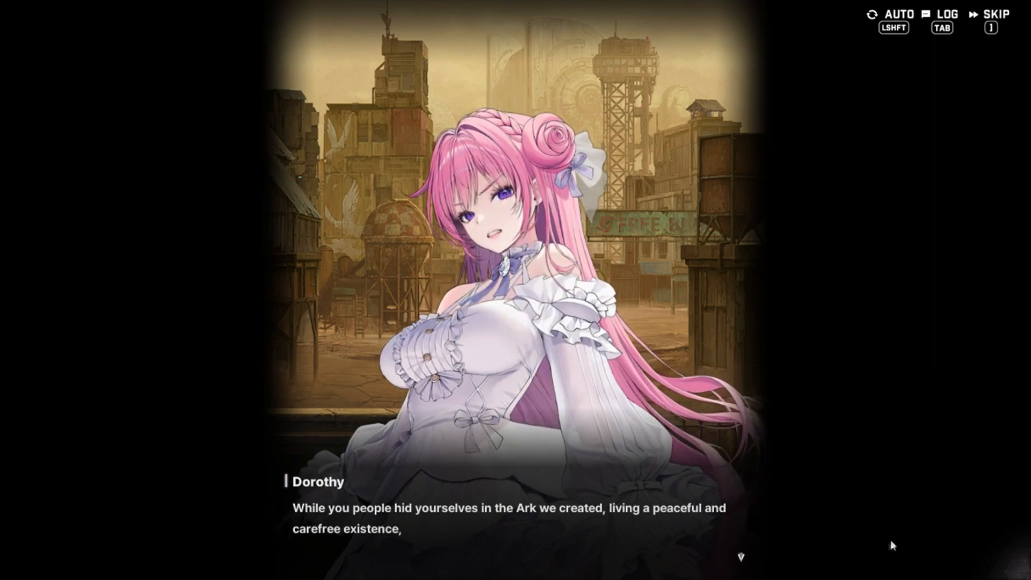
# Answer her Raptures question with the silent '...' reply and hear about Nikkes from Eden
pyautogui.click(862, 541)
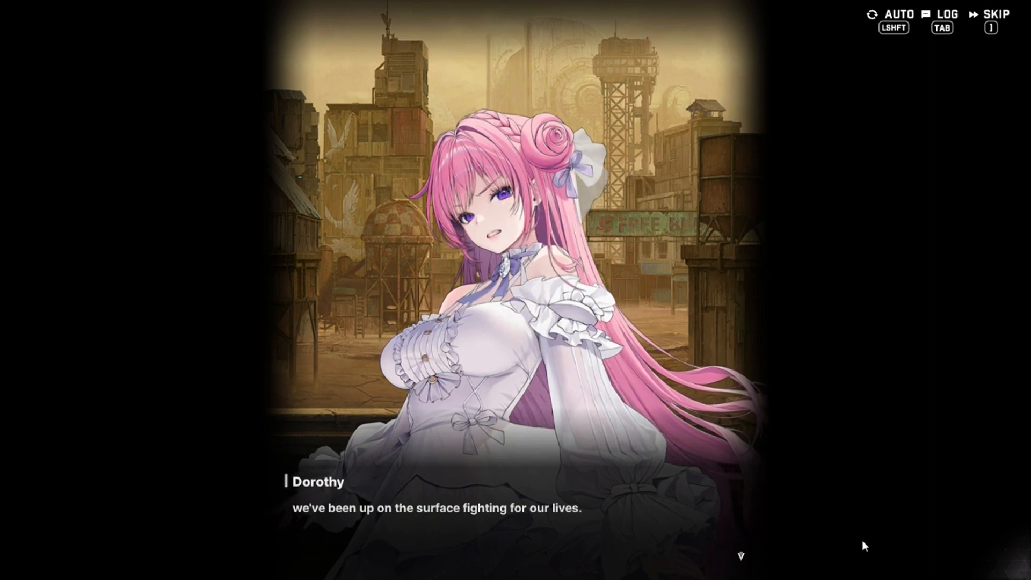
pyautogui.click(861, 540)
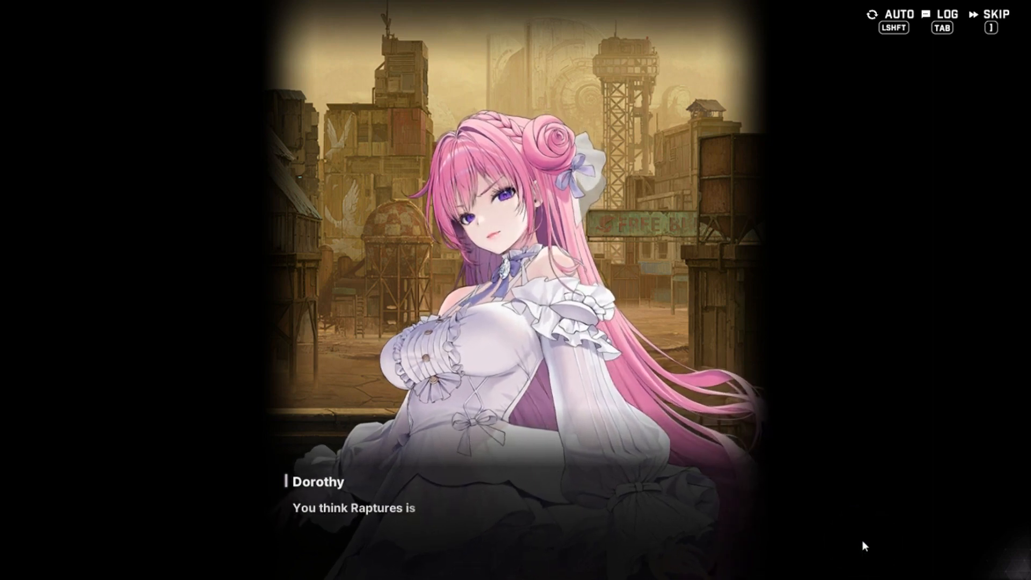
pyautogui.click(862, 540)
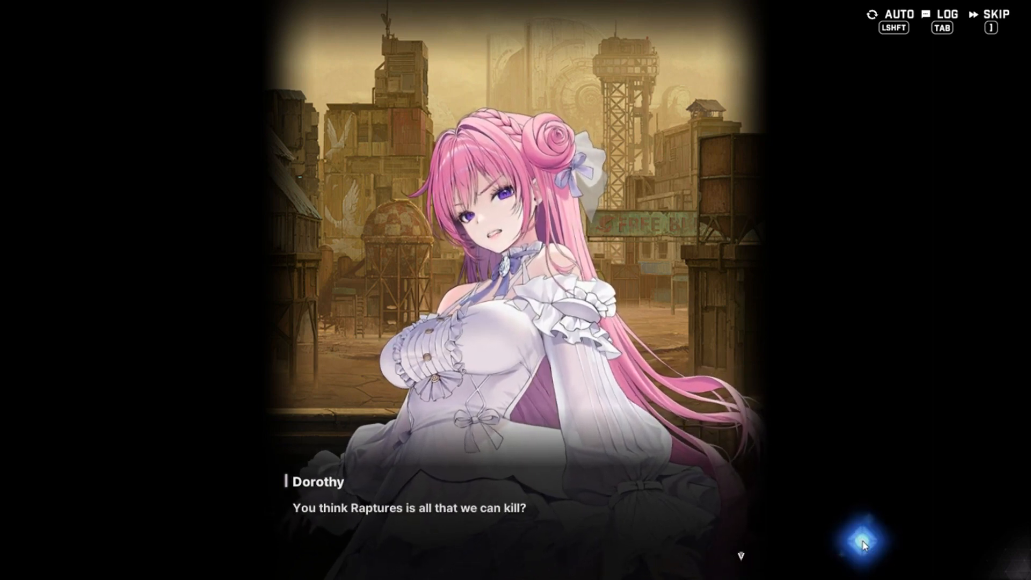
pyautogui.click(861, 541)
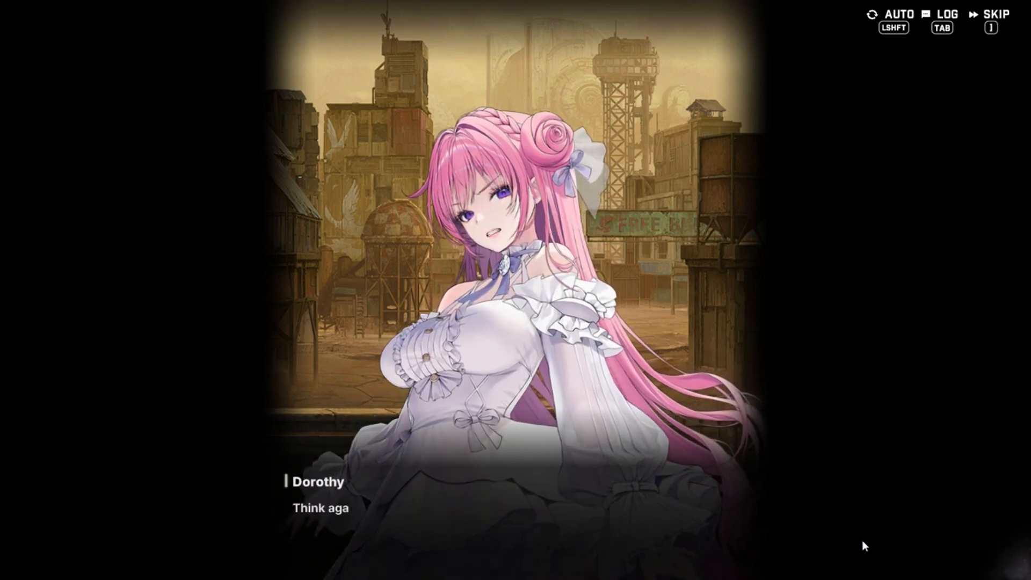
pyautogui.click(862, 540)
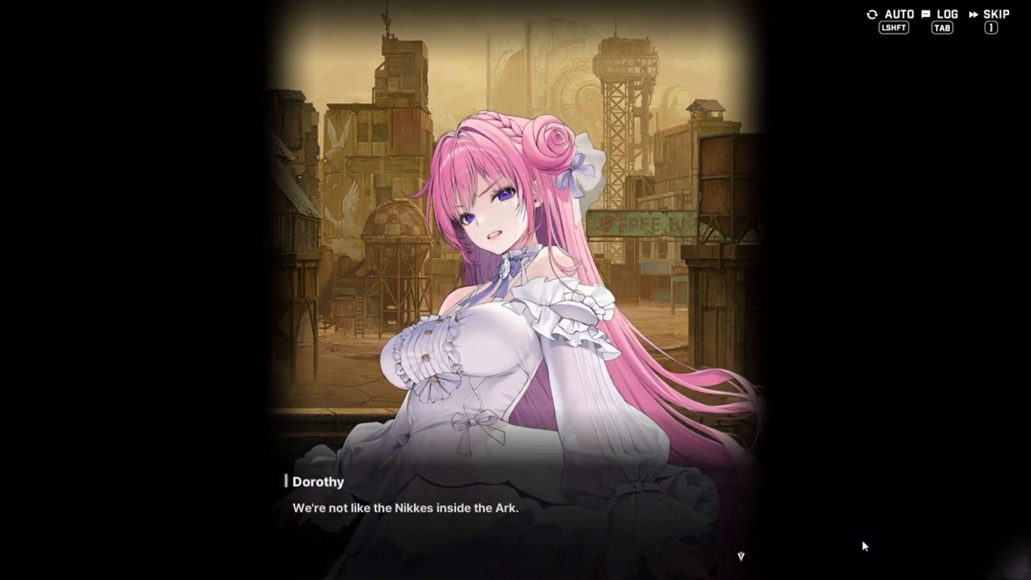
pyautogui.click(861, 540)
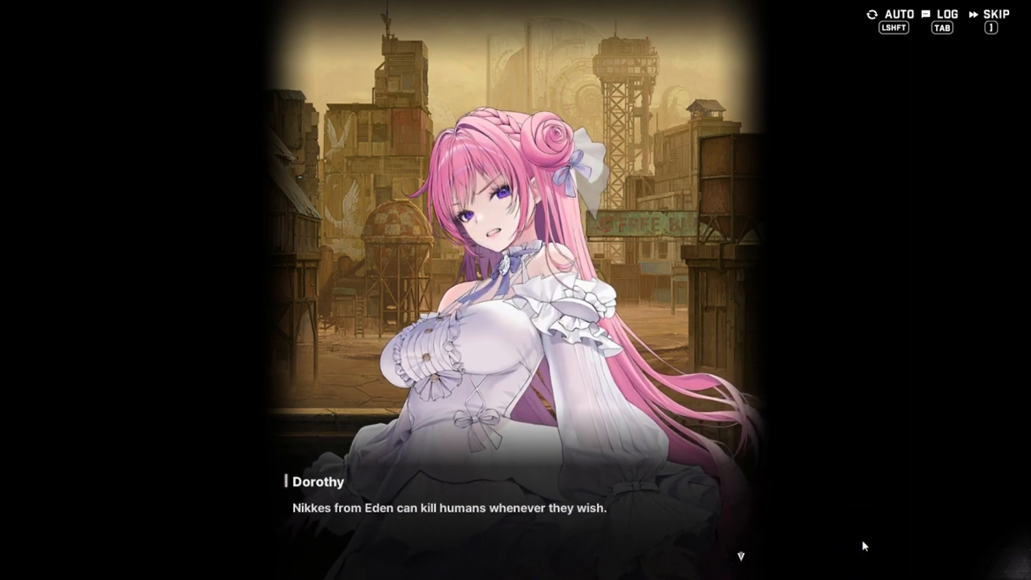
pyautogui.click(862, 540)
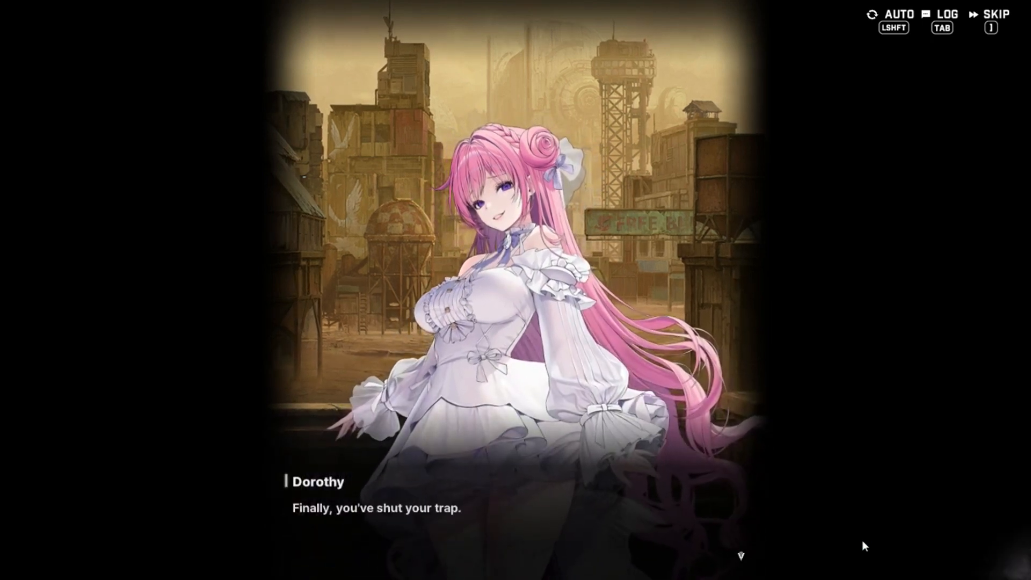
# Continue through Dorothy's warning and order to leave to her final lines before the cut to Eden
pyautogui.click(861, 540)
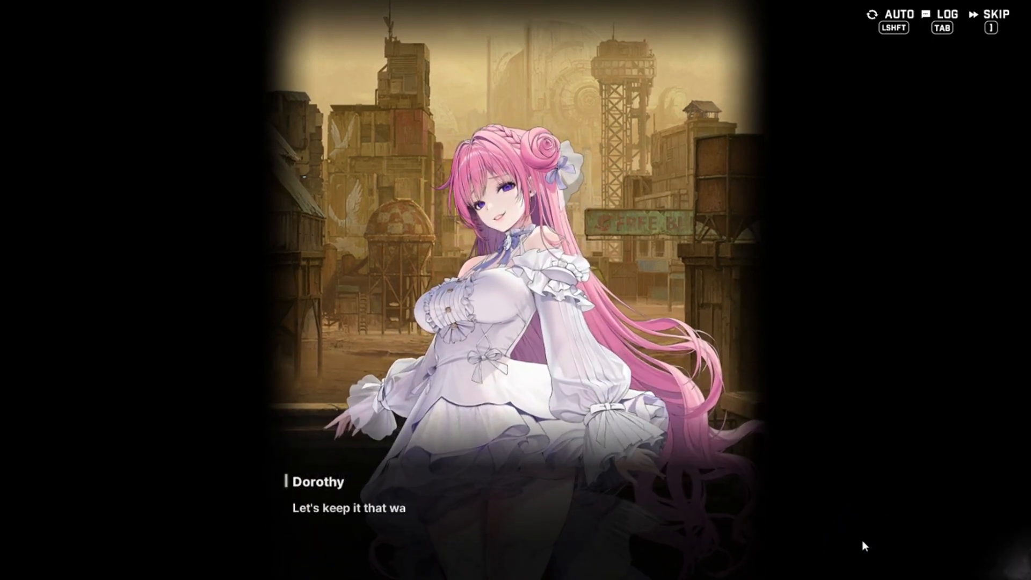
pyautogui.click(862, 540)
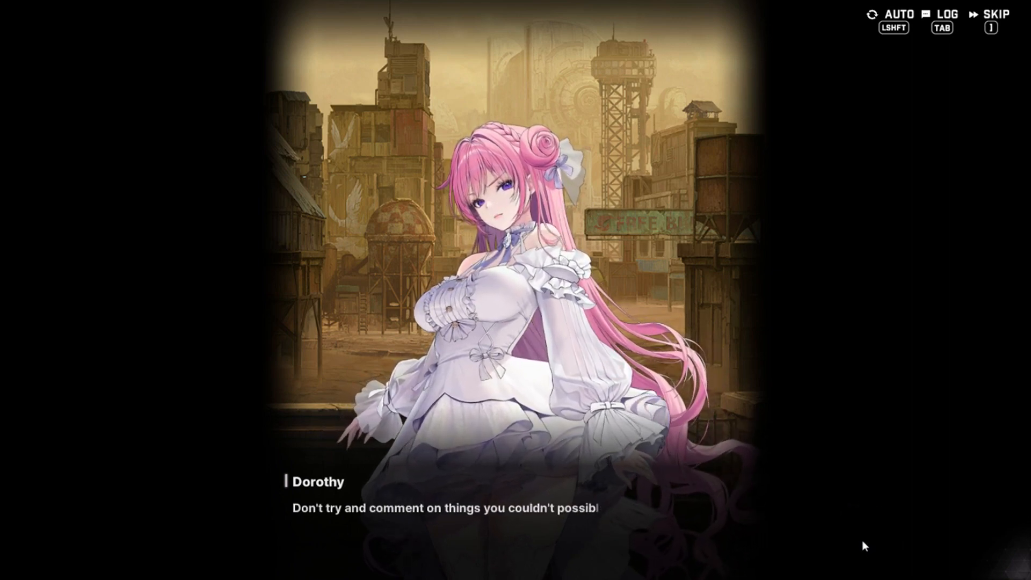
pyautogui.click(862, 540)
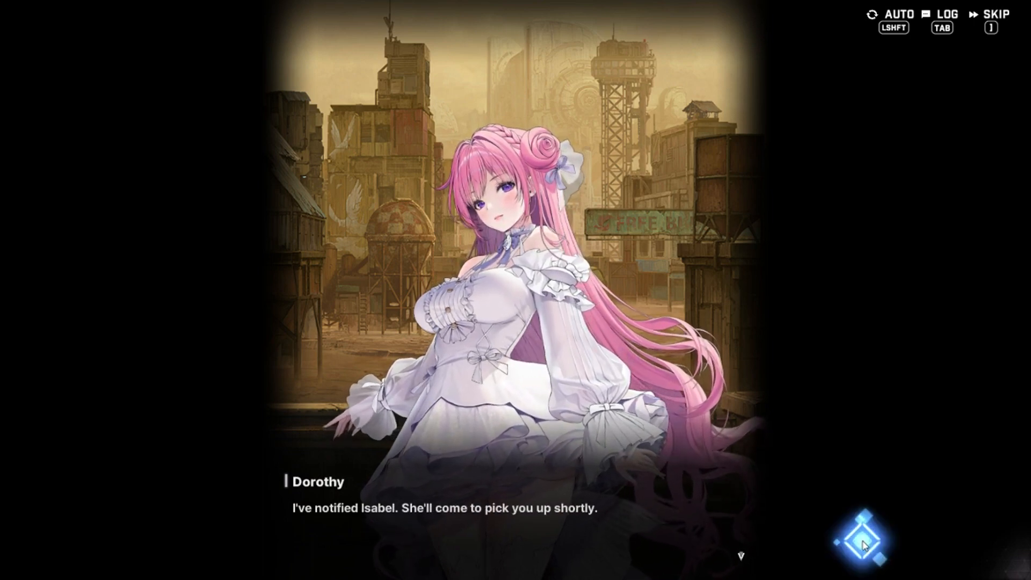
pyautogui.click(861, 541)
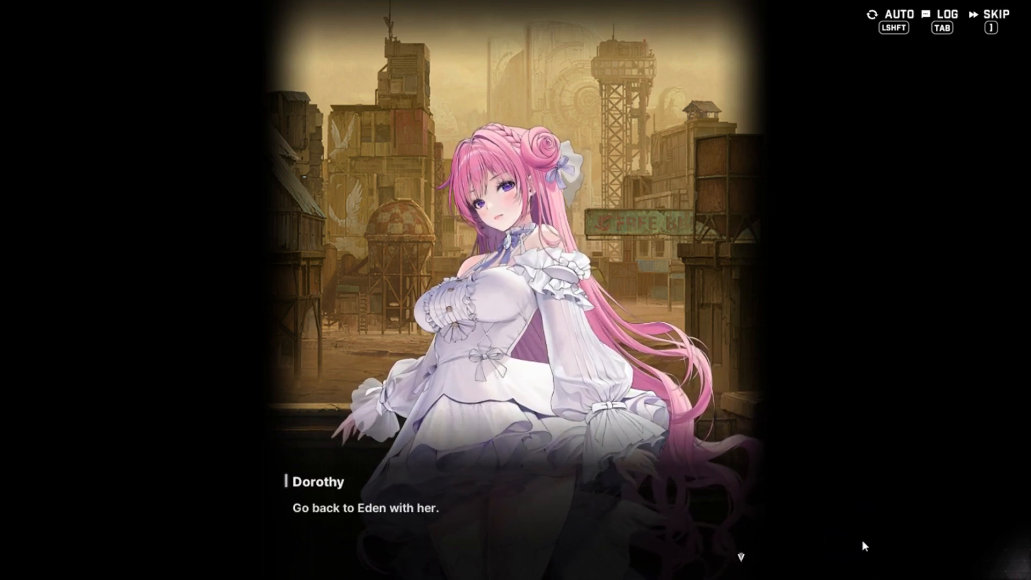
pyautogui.click(861, 540)
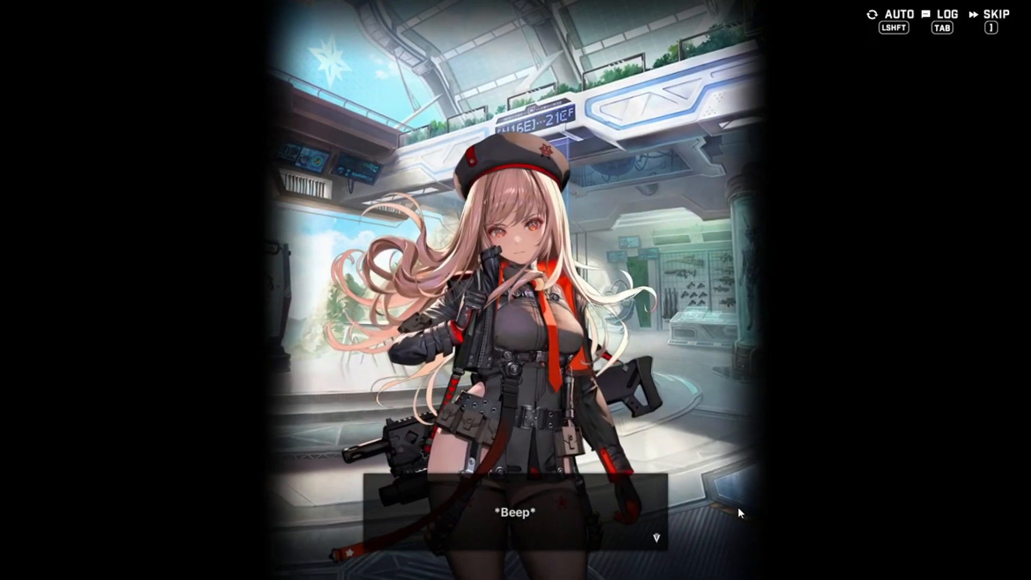
# Greet Rapi, replying 'Word travels fast around here.' and 'I'm not entirely sure myself...'
pyautogui.click(737, 507)
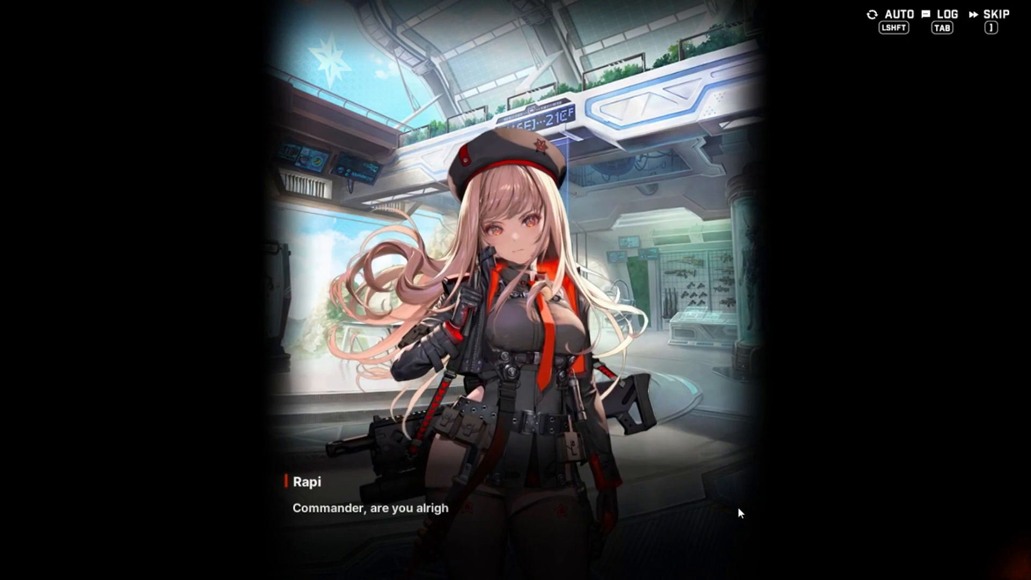
pyautogui.click(739, 507)
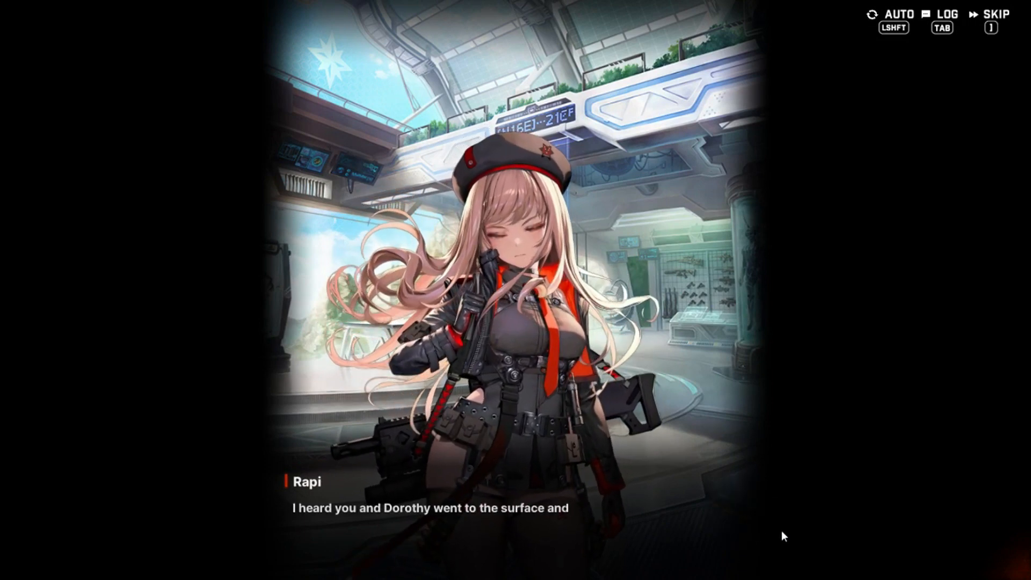
pyautogui.click(806, 532)
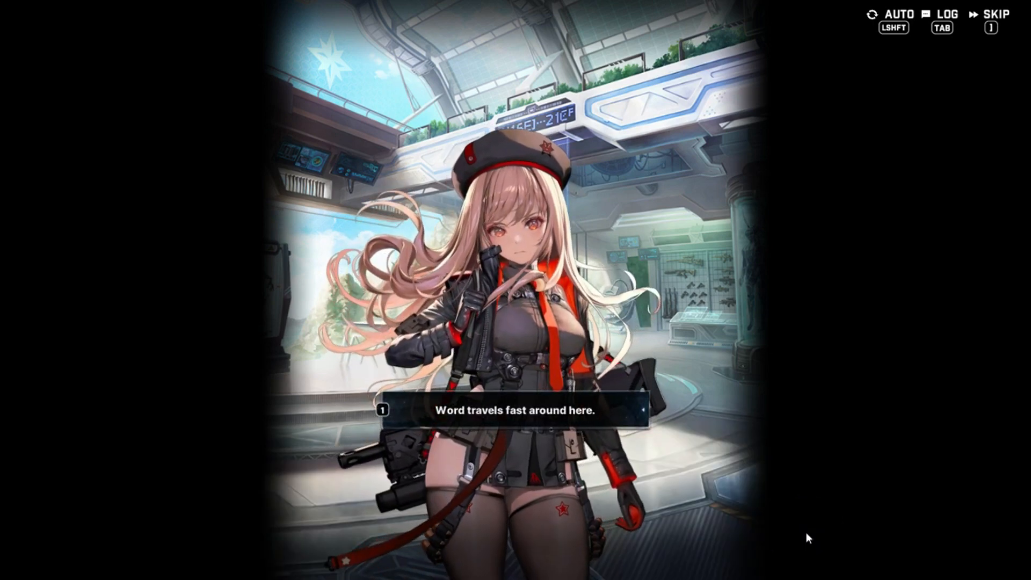
pyautogui.click(806, 532)
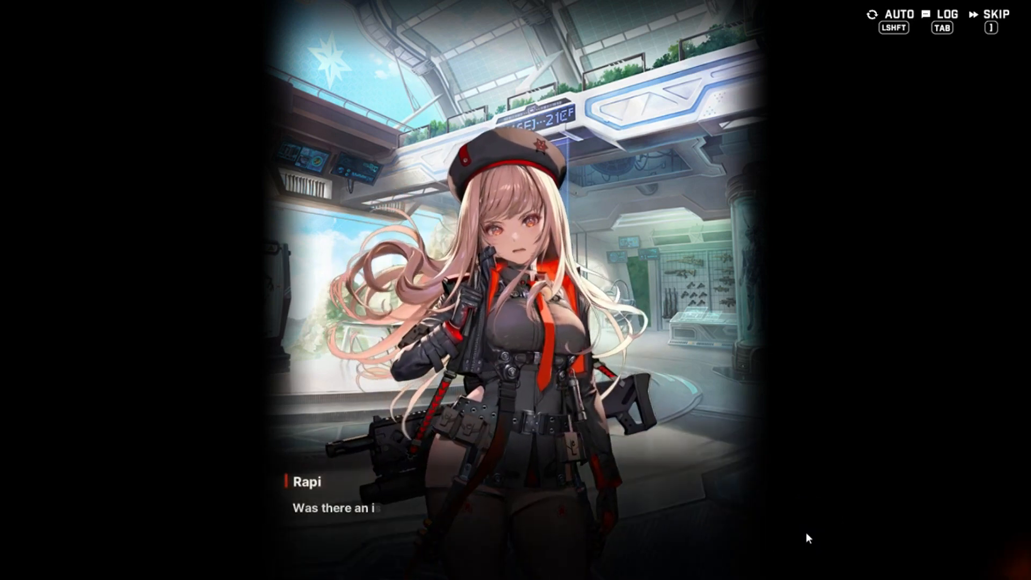
pyautogui.click(807, 532)
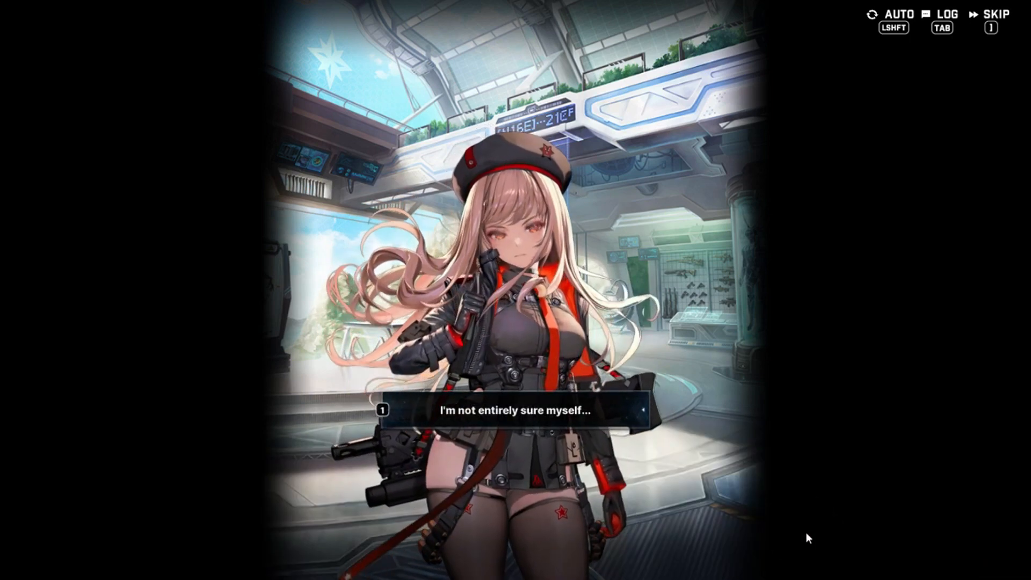
pyautogui.click(806, 533)
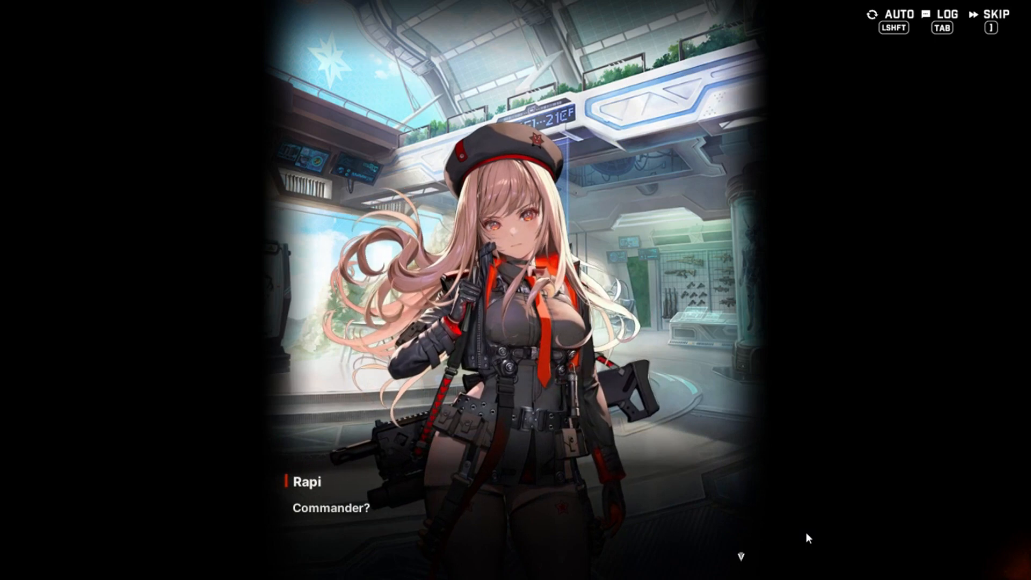
# Ask Rapi what happened to the Goddess Squad and pick the Operation: Ark Guardian reply
pyautogui.click(806, 532)
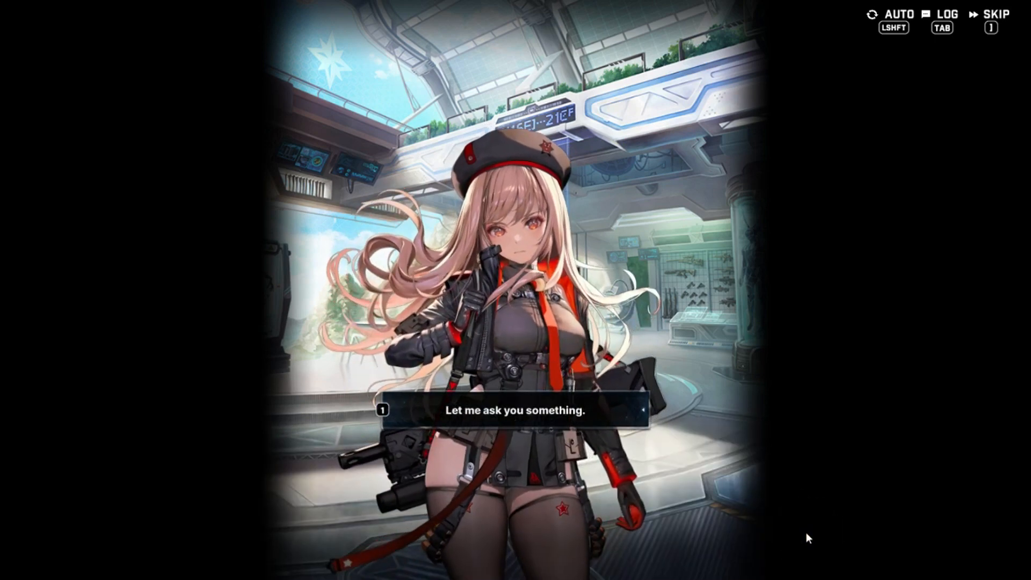
pyautogui.click(807, 532)
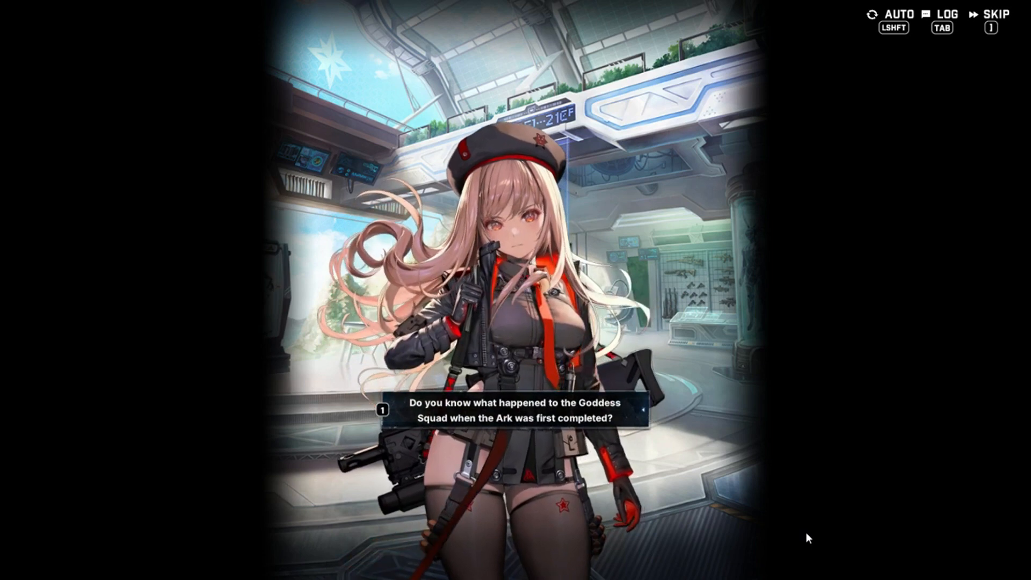
pyautogui.click(806, 532)
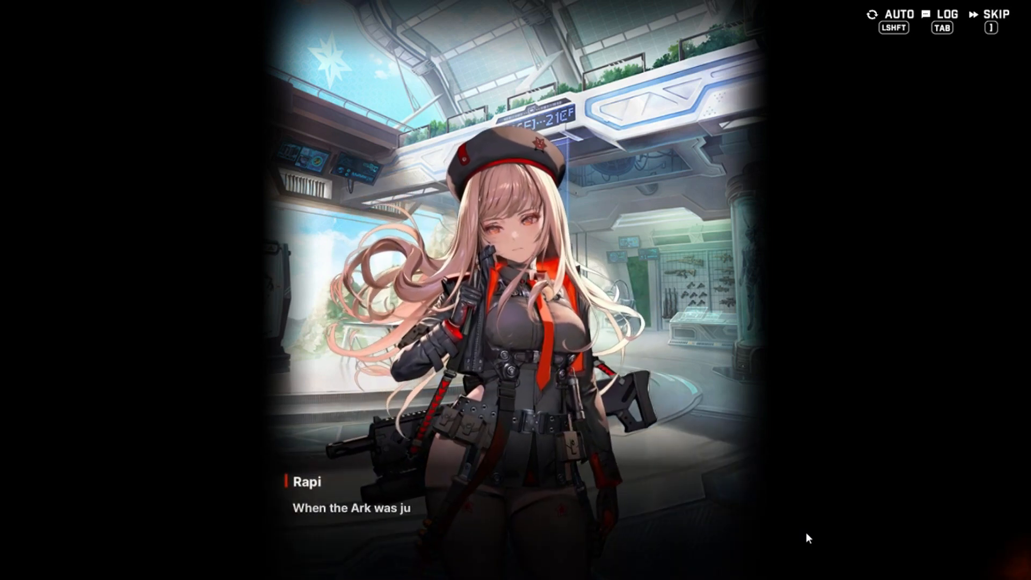
pyautogui.click(807, 533)
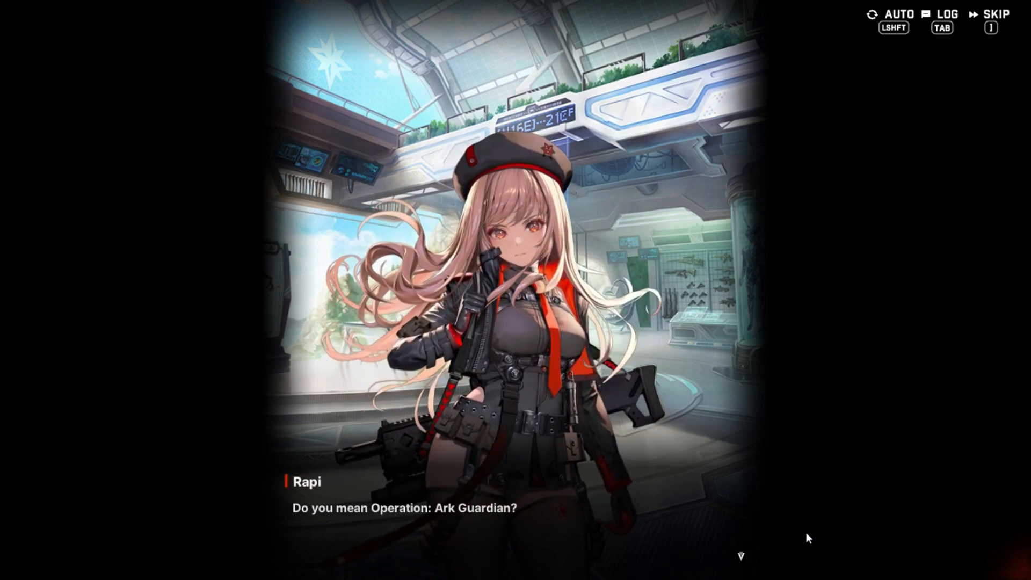
pyautogui.click(806, 533)
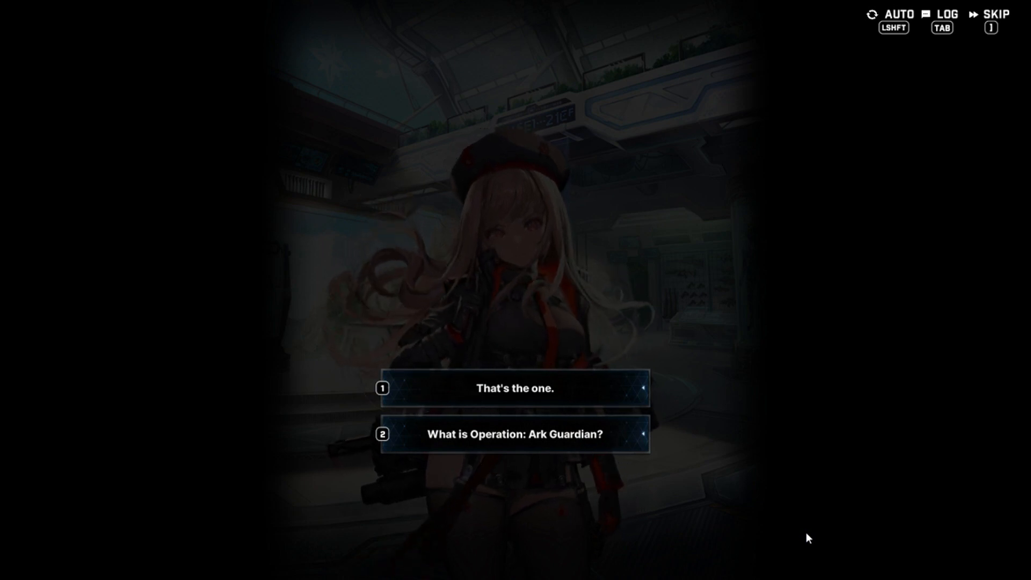
pyautogui.press('1')
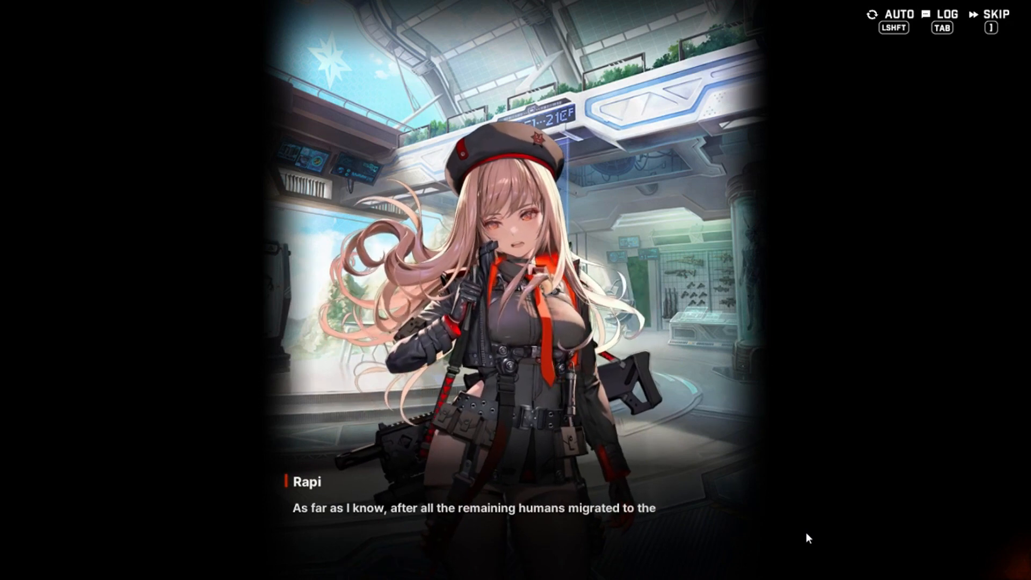
# Hear Rapi explain the squad was declared MIA, pick the no-gratitude line, then reply '... I see.'
pyautogui.click(807, 532)
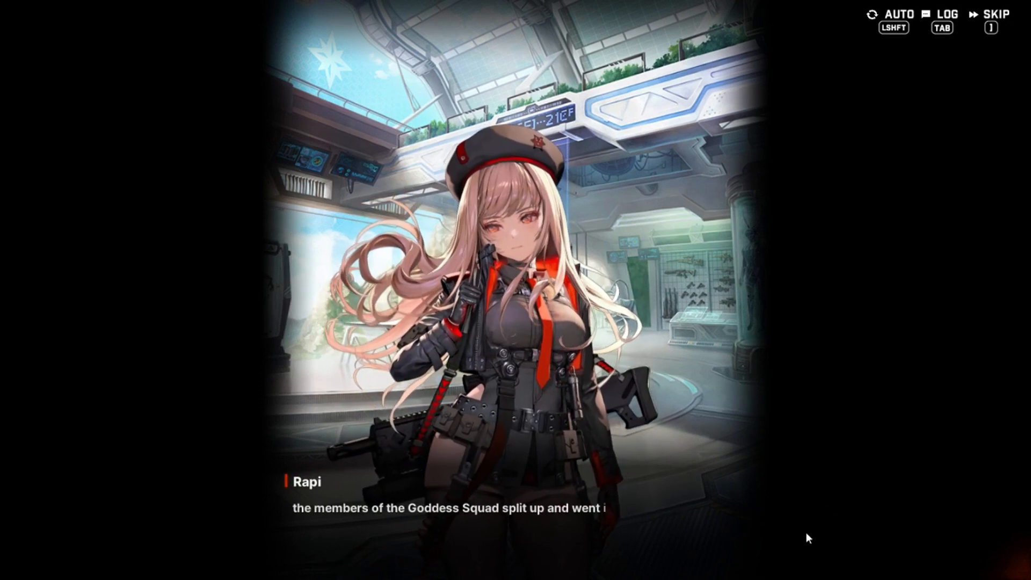
pyautogui.click(806, 532)
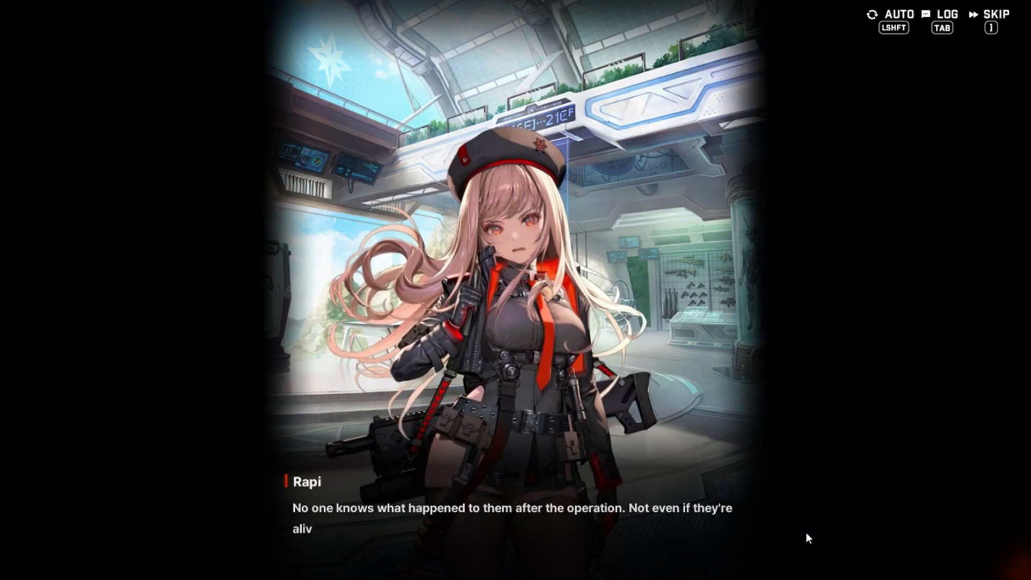
pyautogui.click(806, 532)
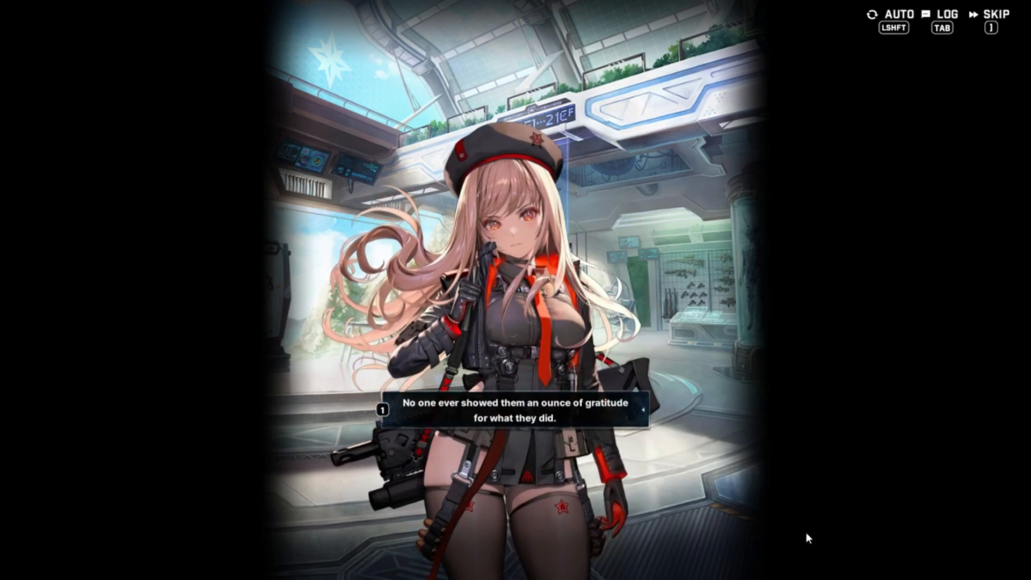
pyautogui.click(807, 533)
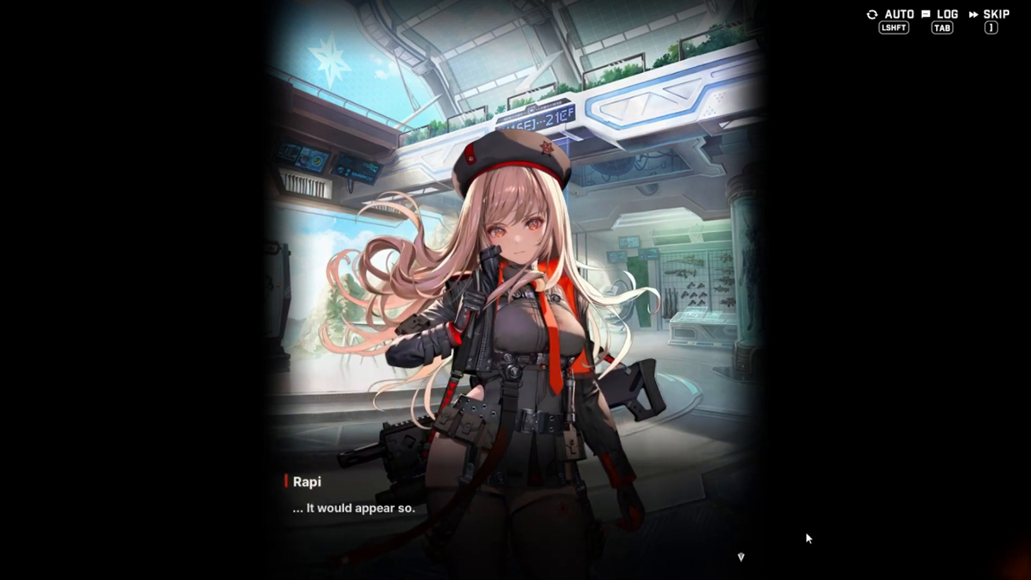
pyautogui.click(806, 533)
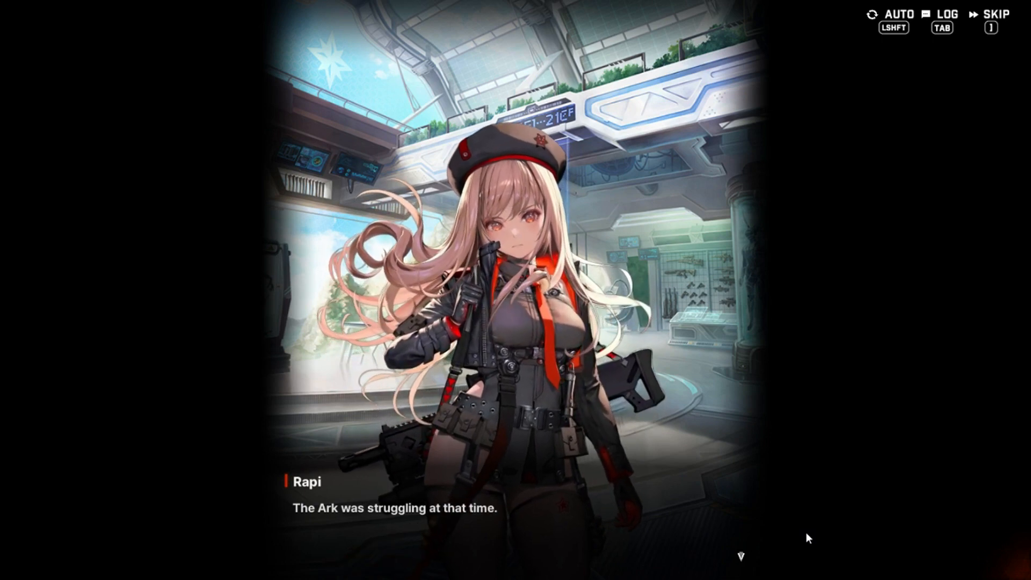
pyautogui.click(806, 532)
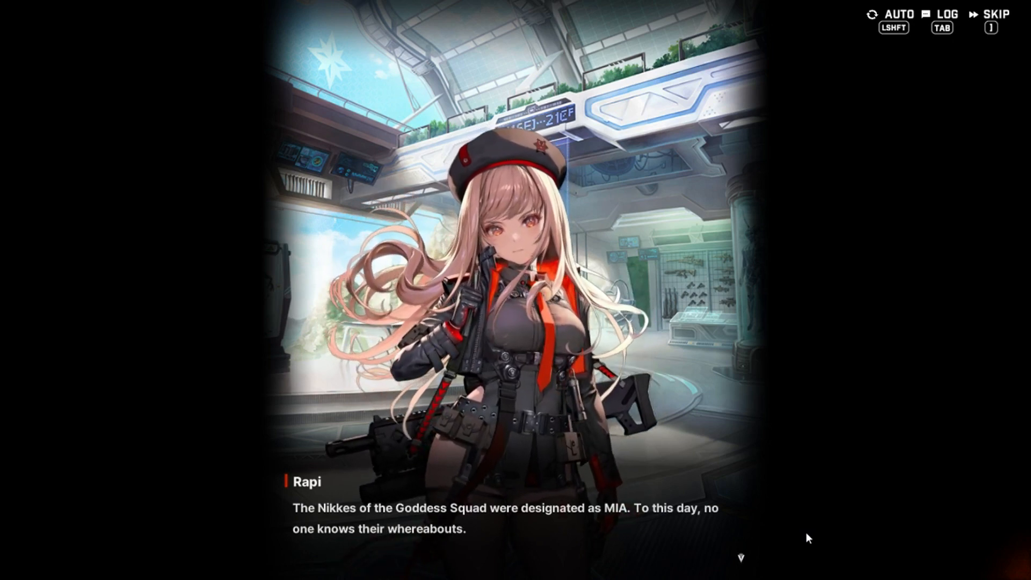
pyautogui.click(806, 532)
pyautogui.press('1')
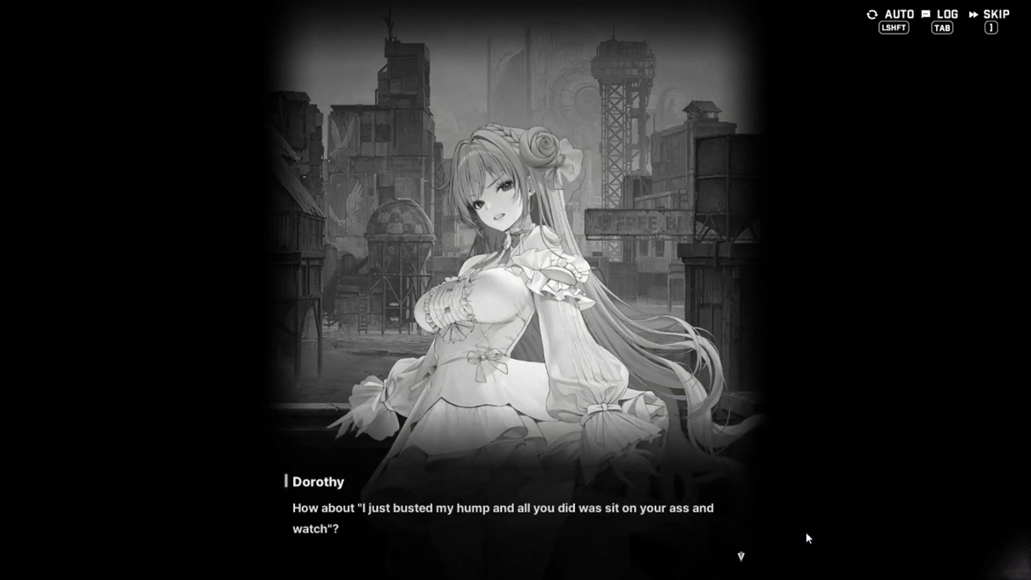
# Advance Dorothy's grayscale flashback about humans to the narration on her desolation
pyautogui.click(807, 532)
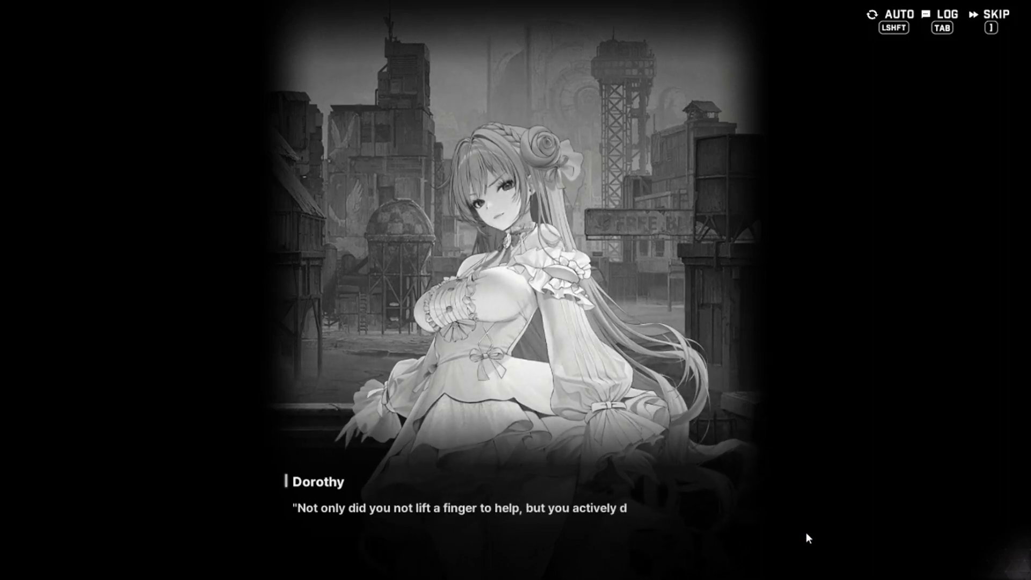
pyautogui.click(807, 532)
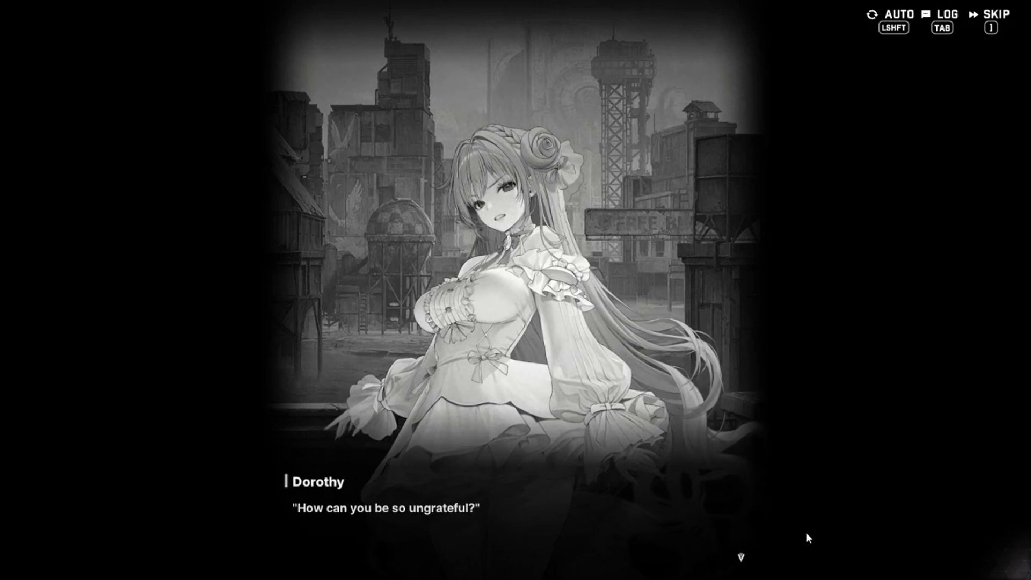
pyautogui.click(806, 533)
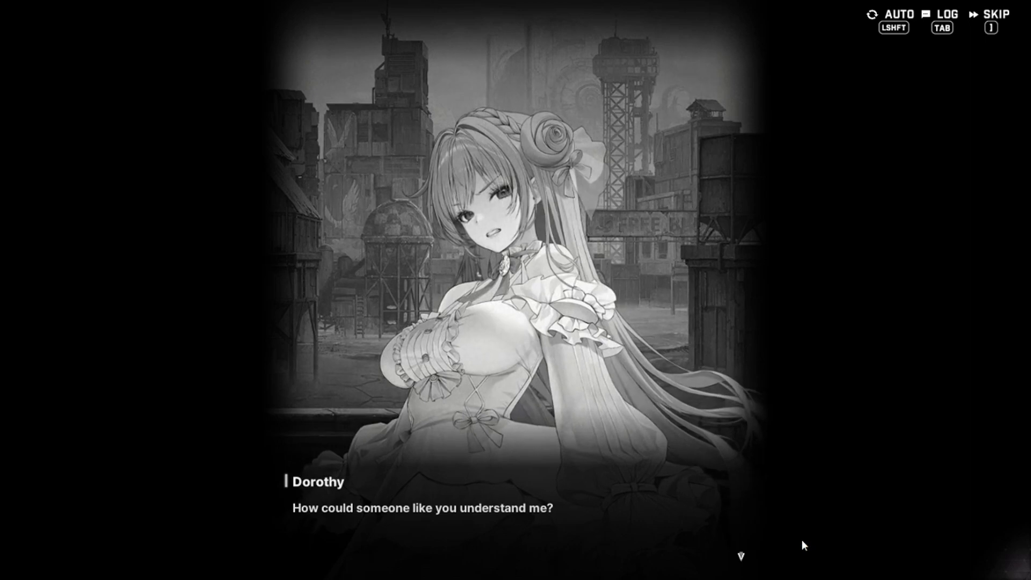
pyautogui.click(802, 540)
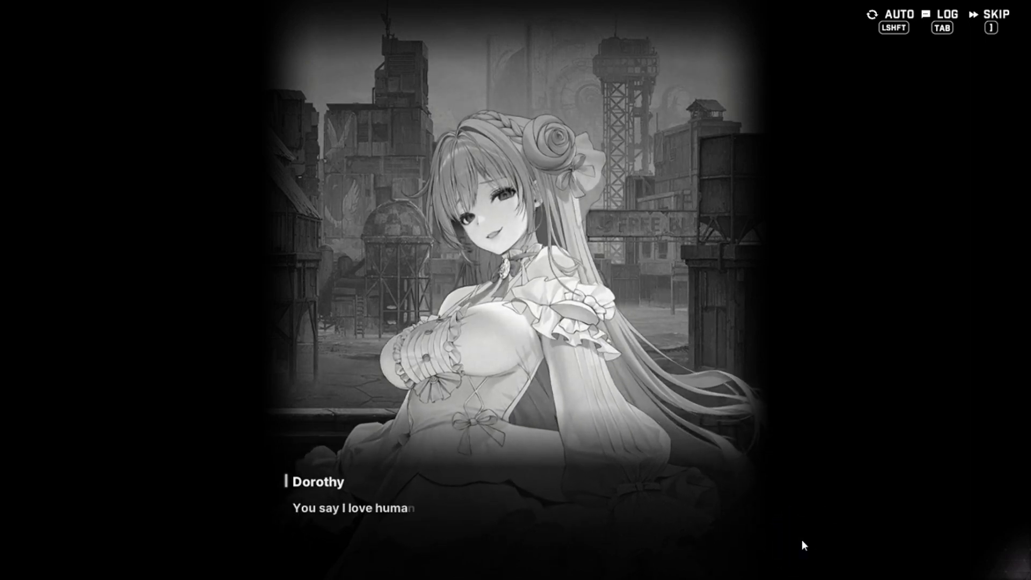
pyautogui.click(802, 540)
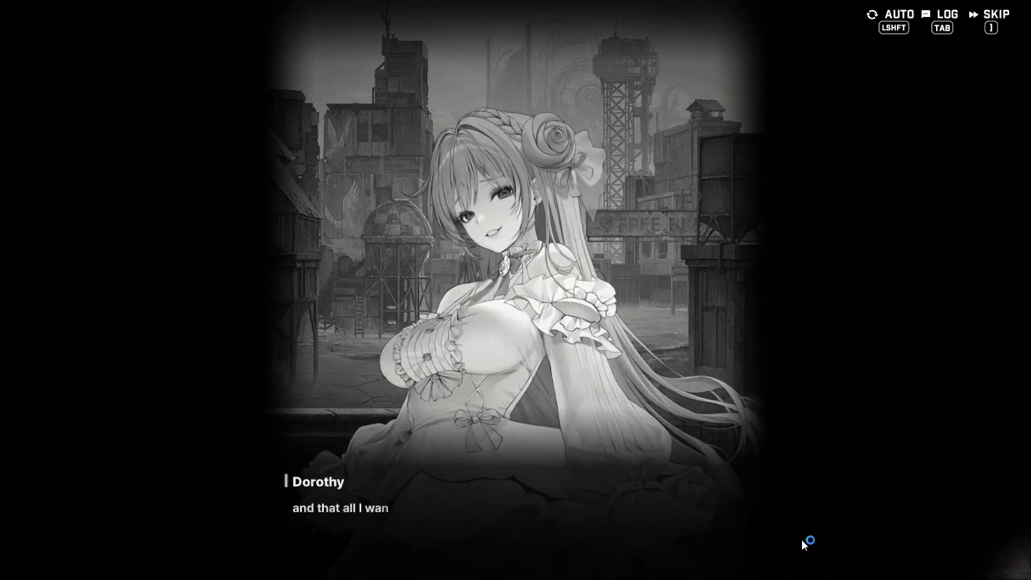
pyautogui.click(801, 539)
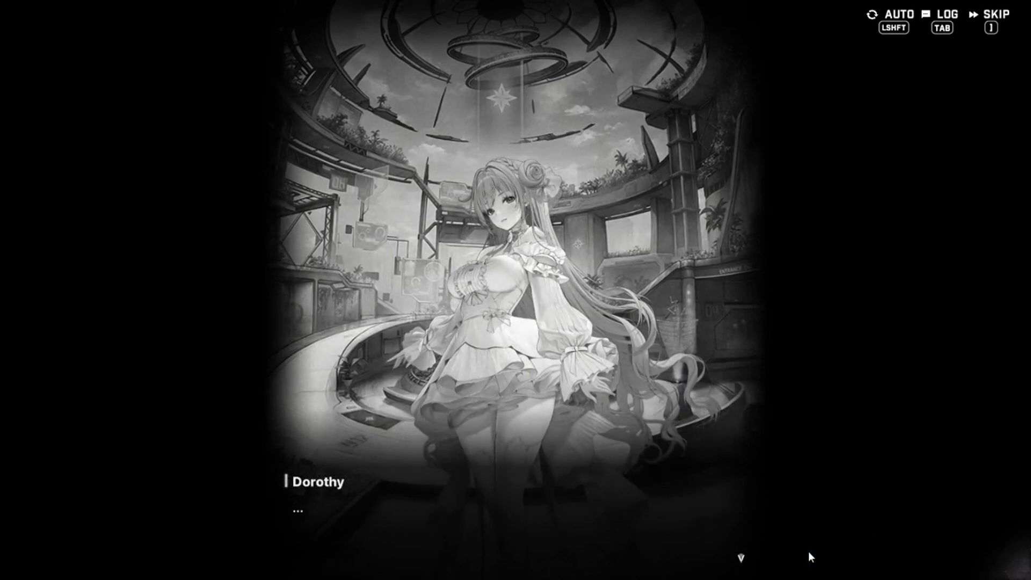
pyautogui.click(808, 551)
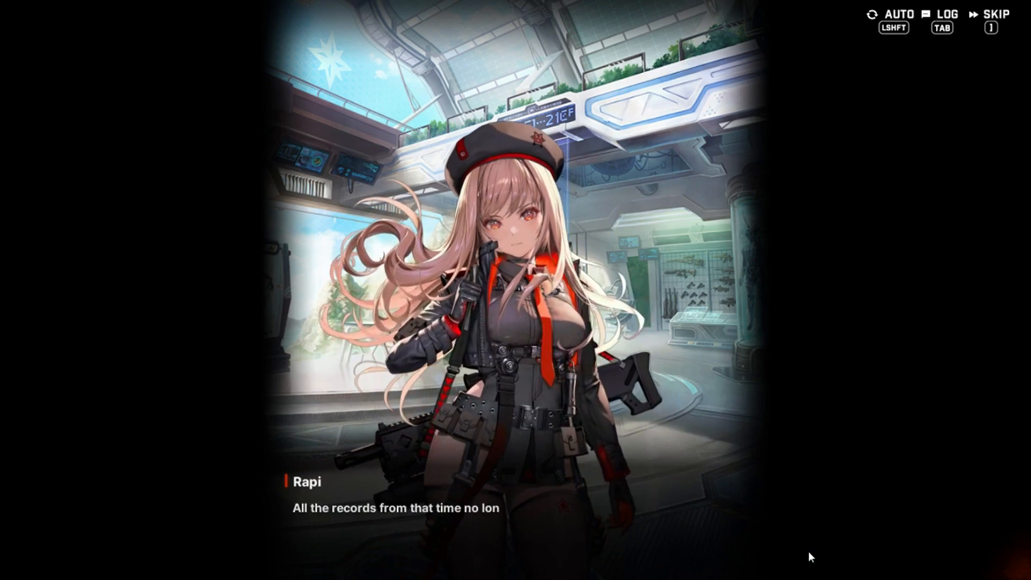
# Finish Rapi's explanation and decline her offer with 'No, that's all I need.'
pyautogui.click(807, 551)
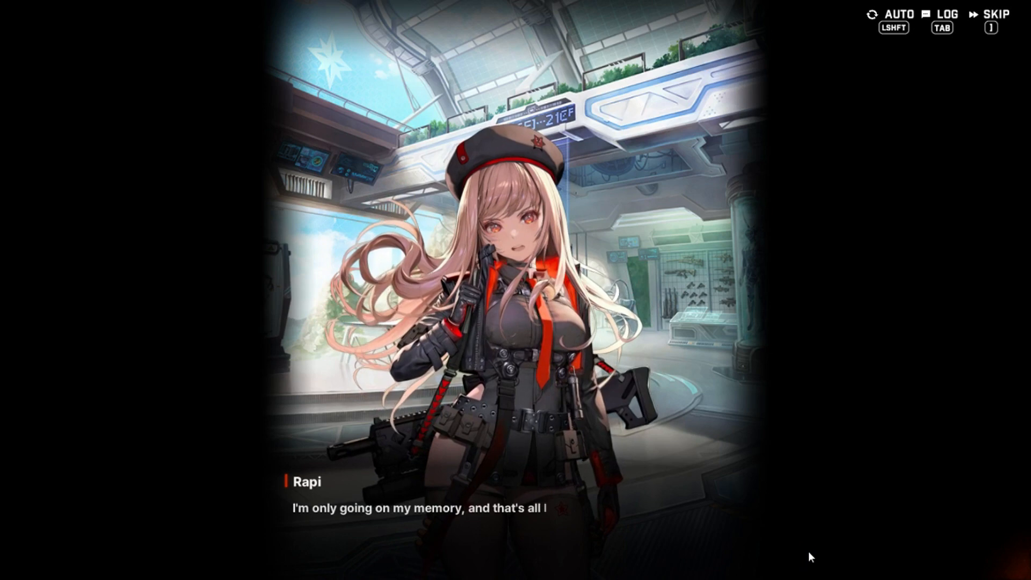
pyautogui.click(808, 550)
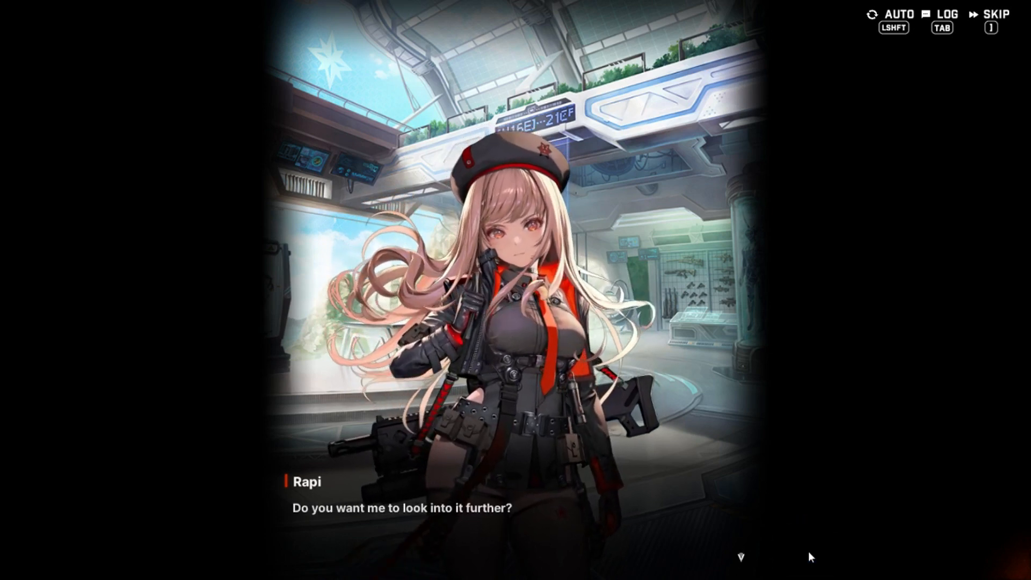
pyautogui.click(808, 551)
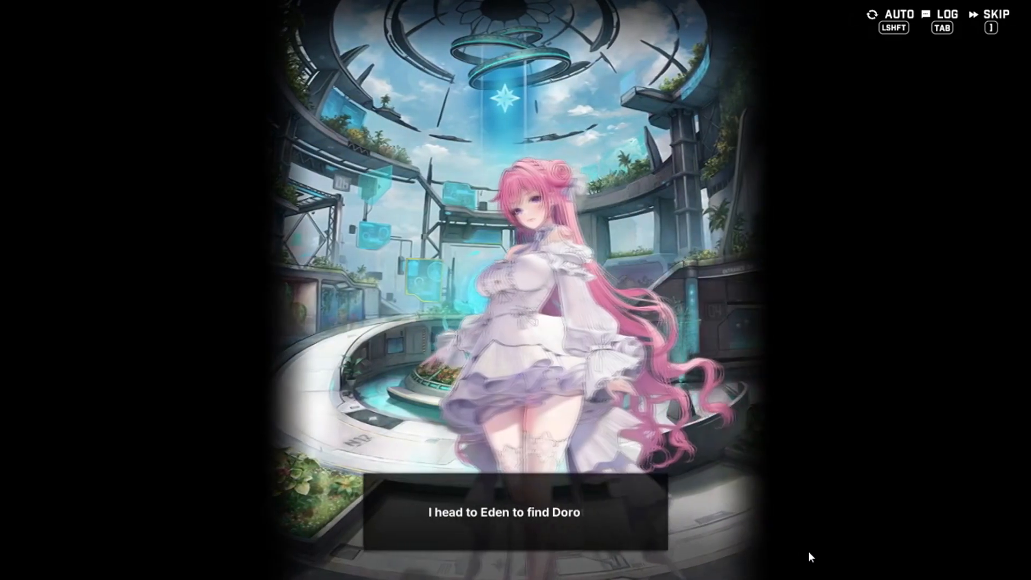
# Advance the arrival in Eden narration to Dorothy's greeting and first reply option
pyautogui.click(808, 551)
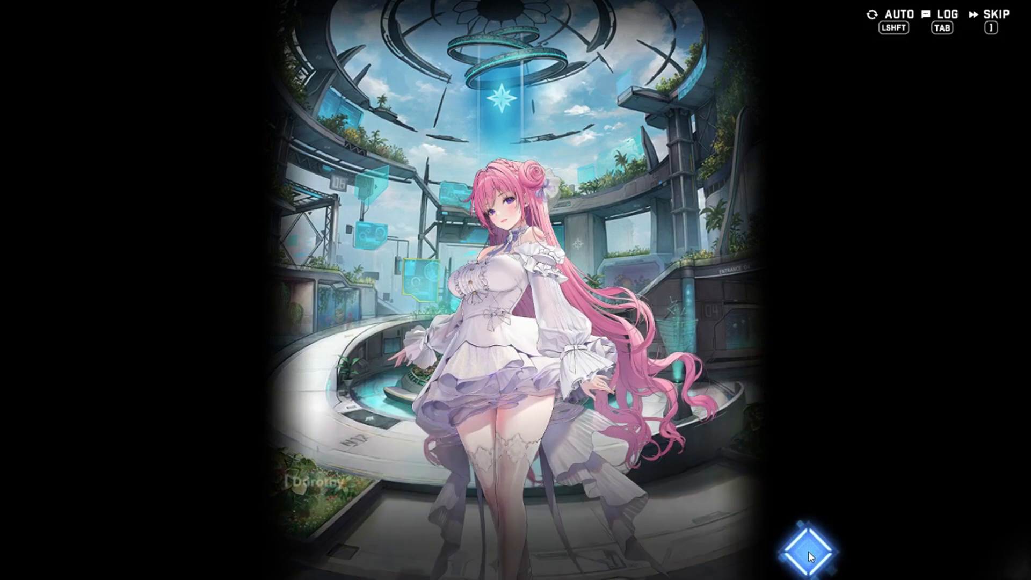
pyautogui.click(808, 551)
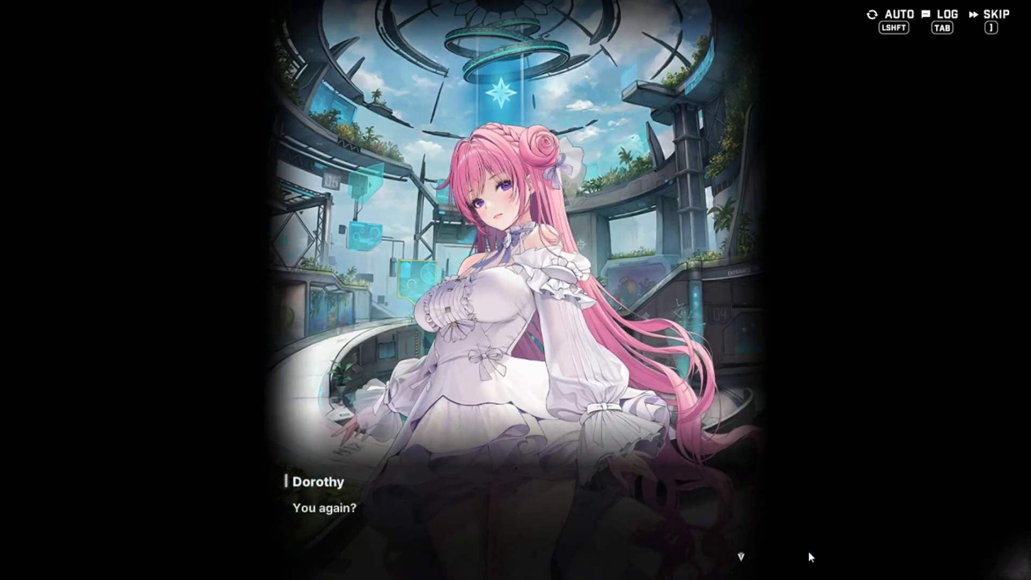
pyautogui.click(808, 551)
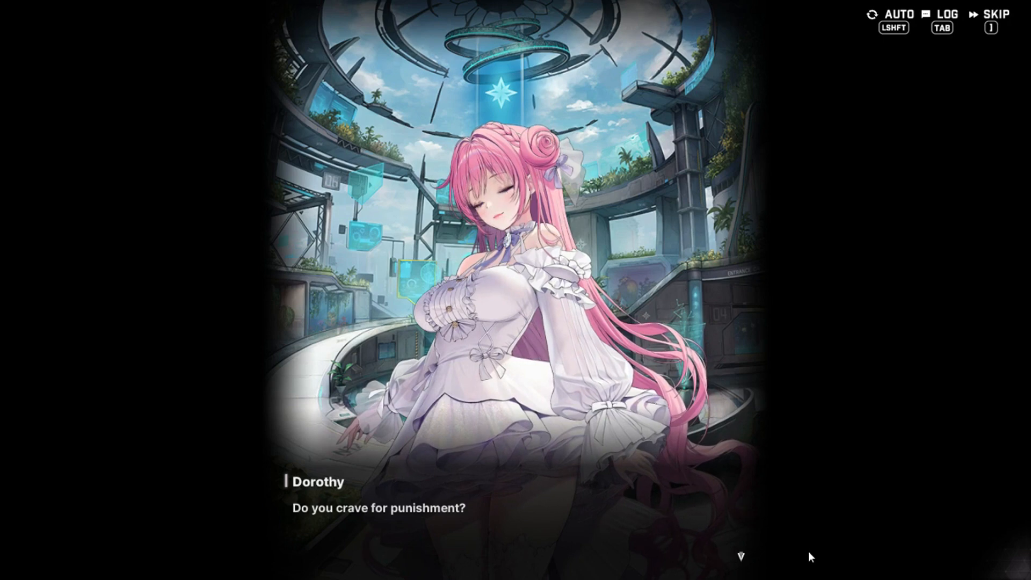
pyautogui.click(808, 551)
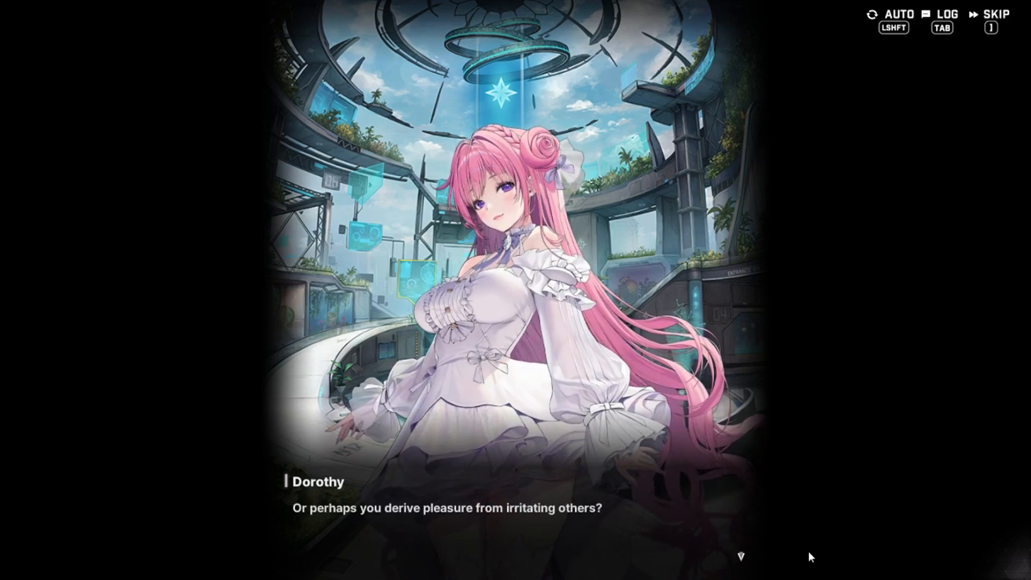
pyautogui.click(808, 552)
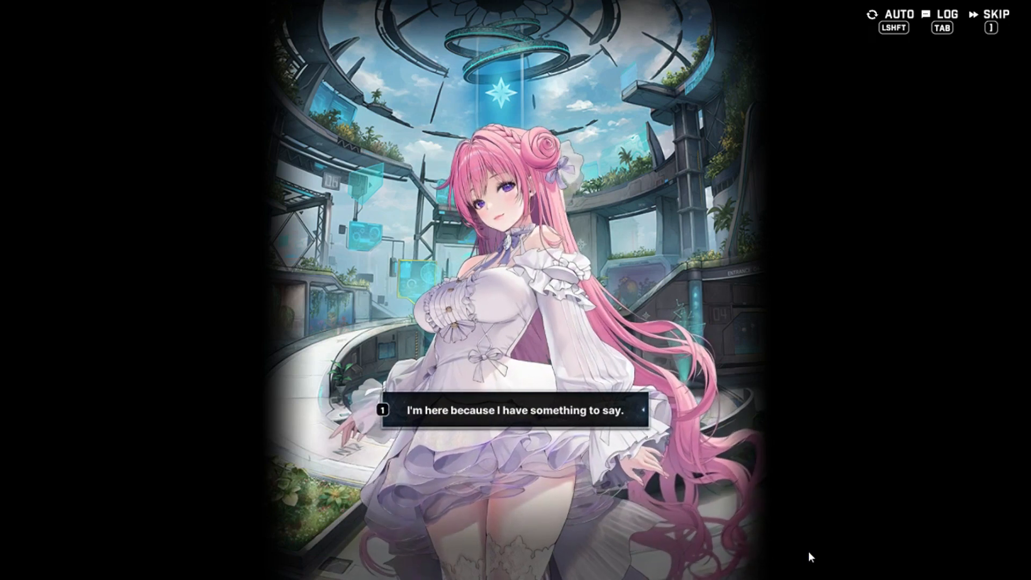
# Tell Dorothy you have something to say, answer 'Yes.' and continue past her warning
pyautogui.click(808, 551)
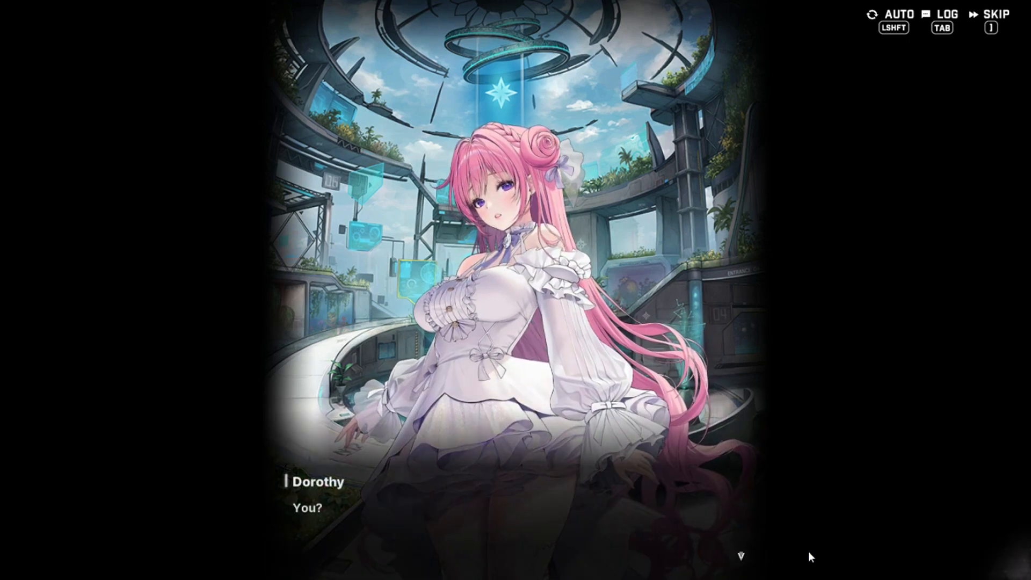
pyautogui.click(808, 551)
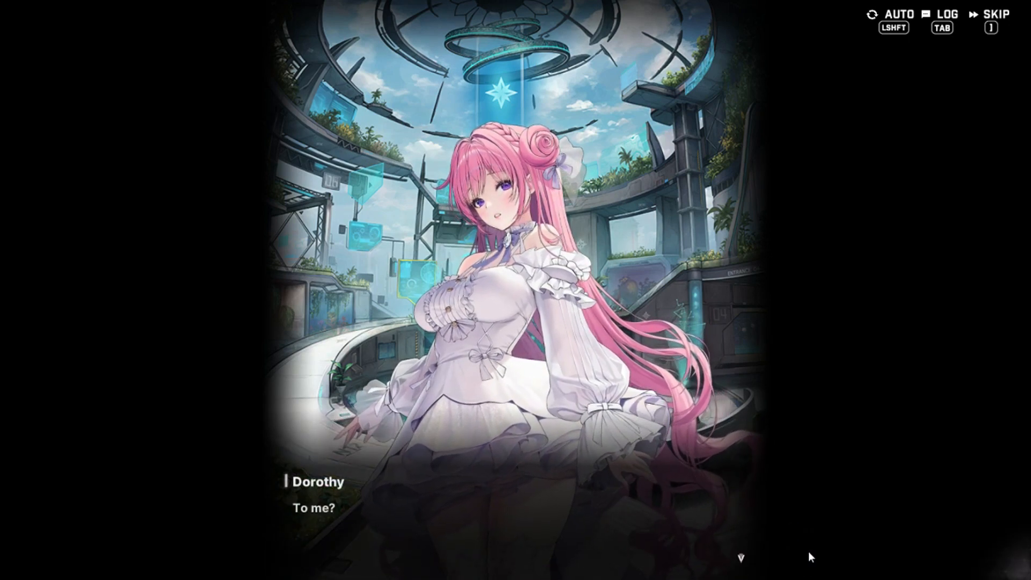
pyautogui.click(807, 551)
pyautogui.click(807, 551)
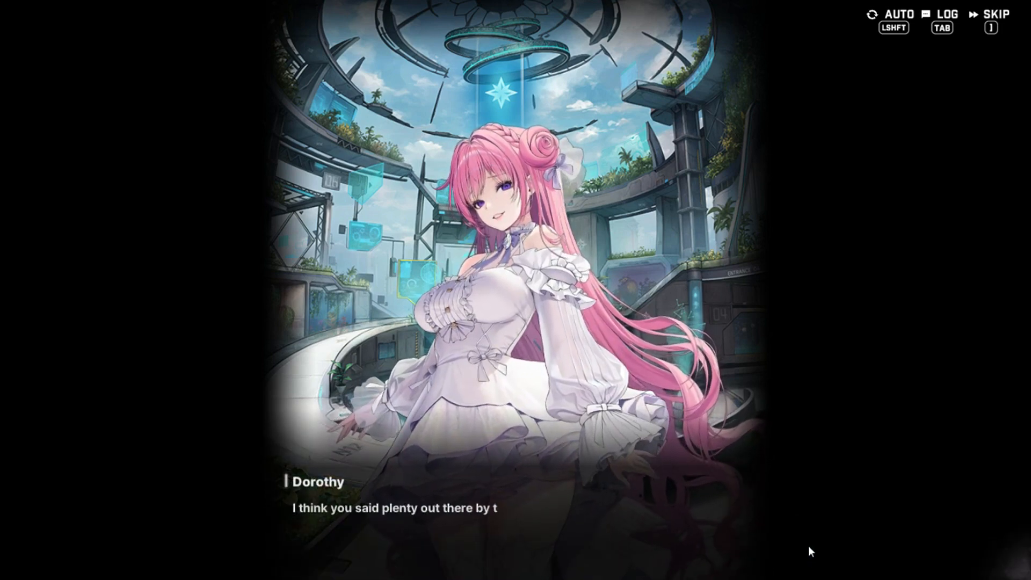
pyautogui.click(808, 551)
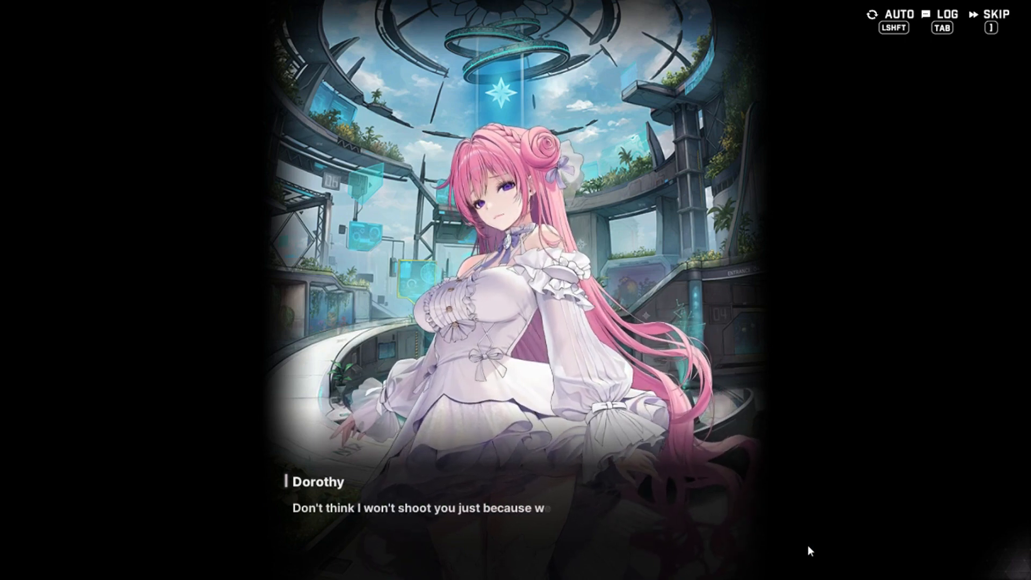
pyautogui.click(794, 548)
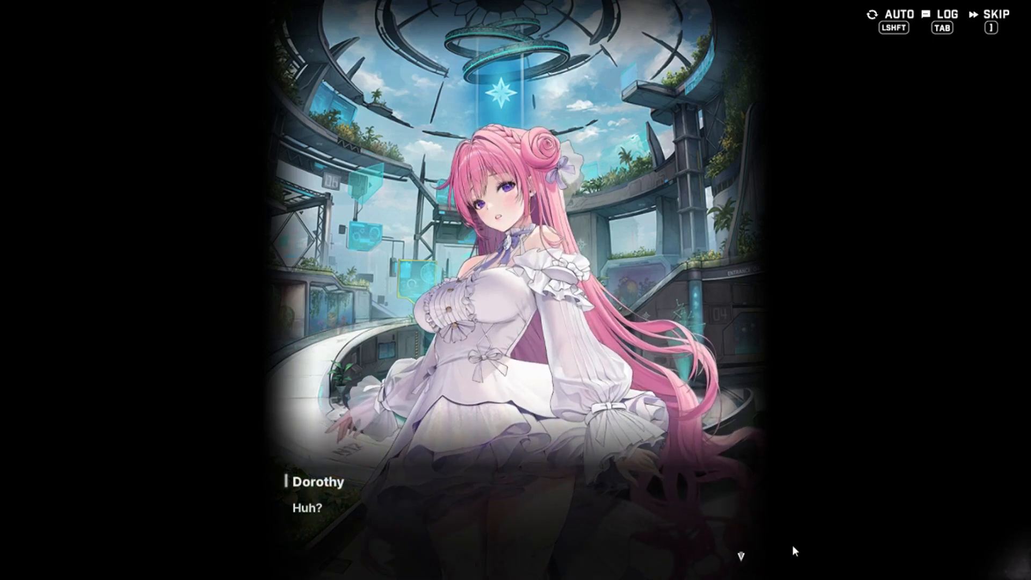
pyautogui.click(792, 545)
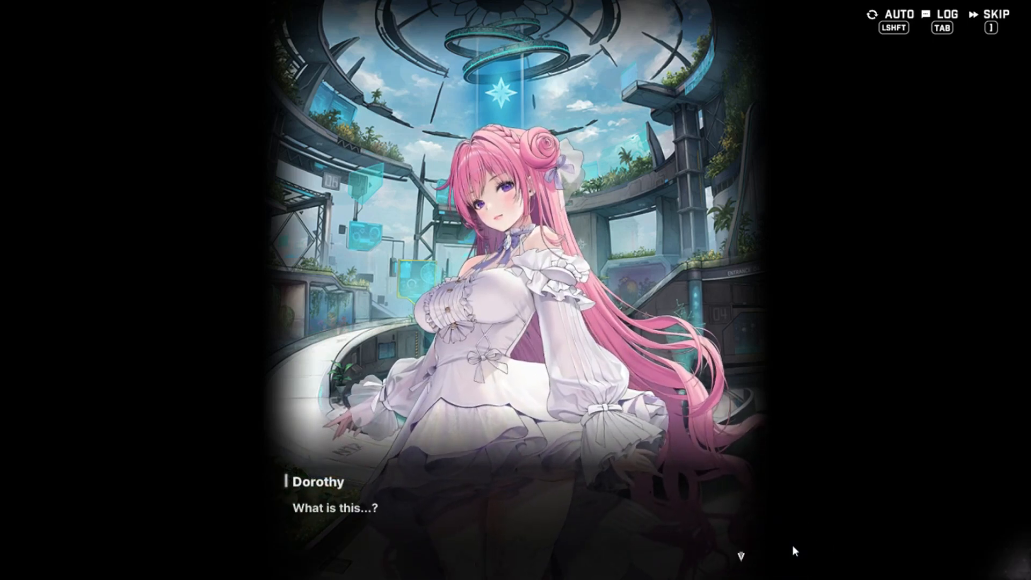
# Deliver the heartfelt thanks for her sacrifice for the Ark through to Dorothy's response
pyautogui.click(792, 546)
pyautogui.click(792, 545)
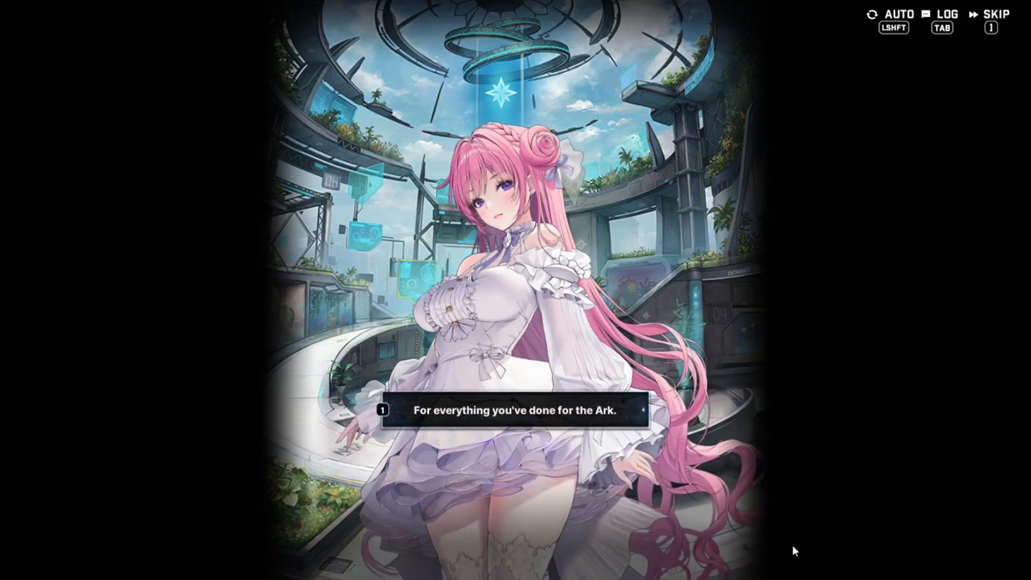
pyautogui.click(791, 545)
pyautogui.click(791, 546)
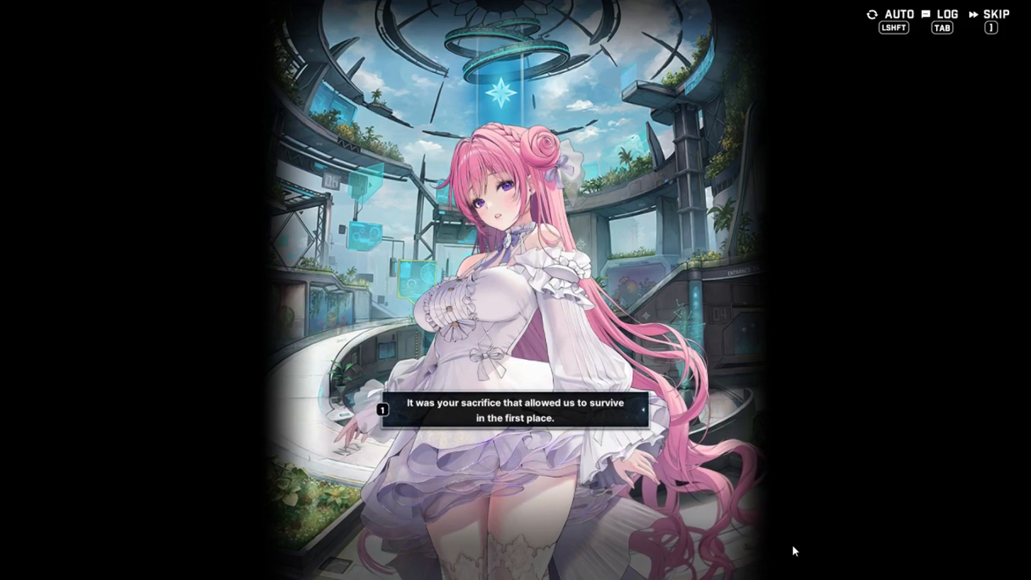
pyautogui.click(792, 545)
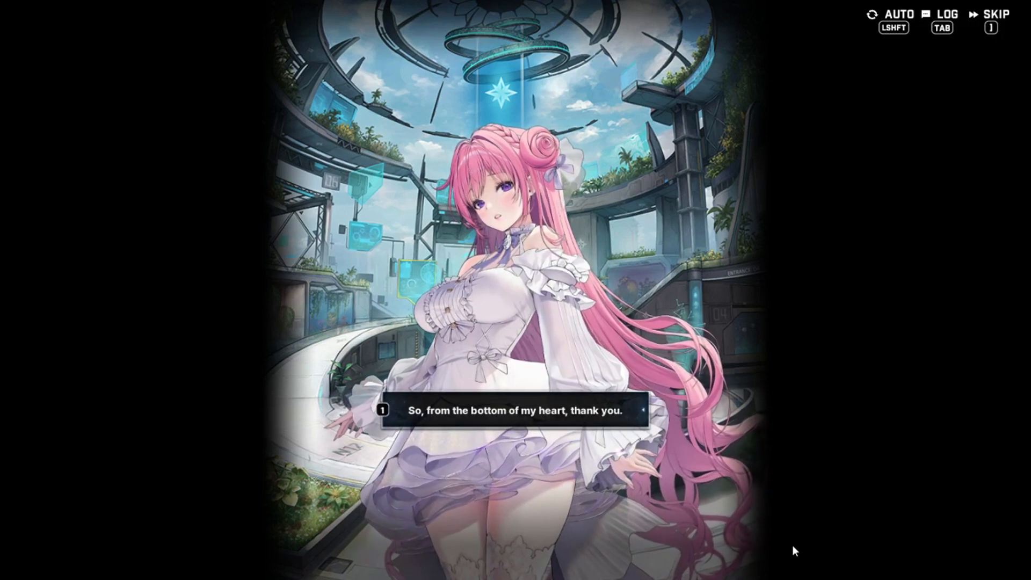
pyautogui.click(791, 545)
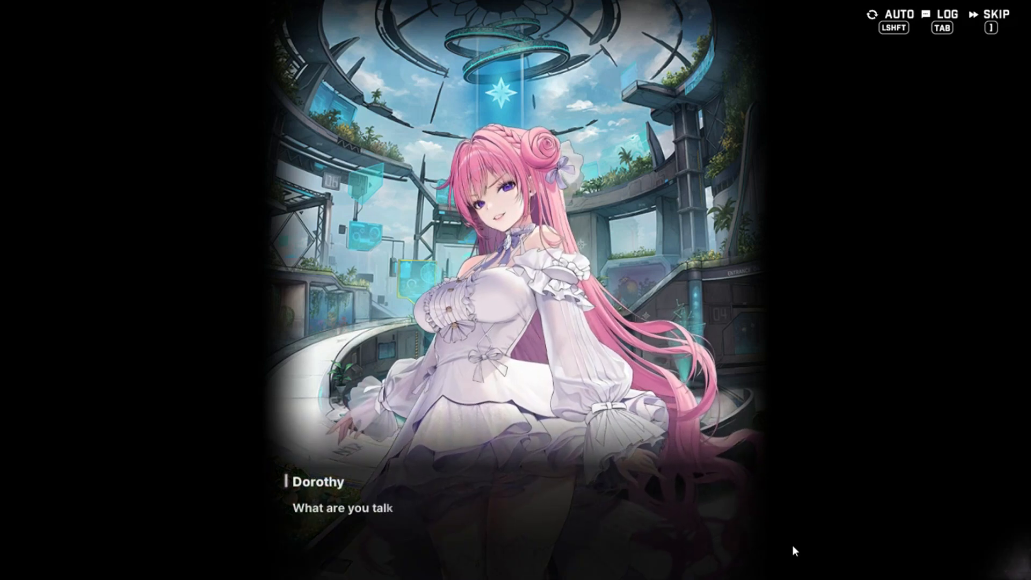
# Explain the thanks past 'What are you talking about?' until Dorothy asks 'You're thanking me?'
pyautogui.click(791, 545)
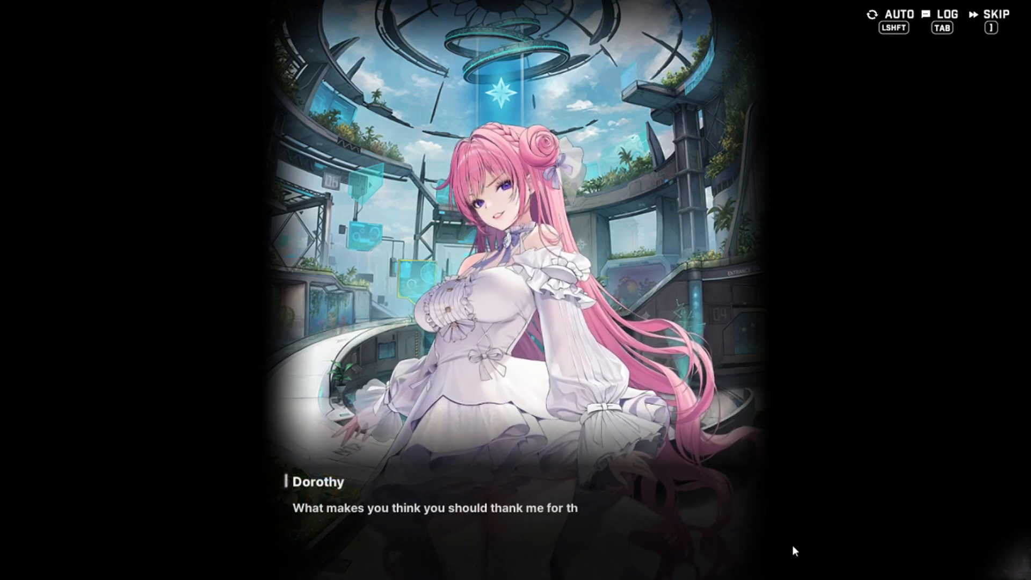
pyautogui.click(792, 546)
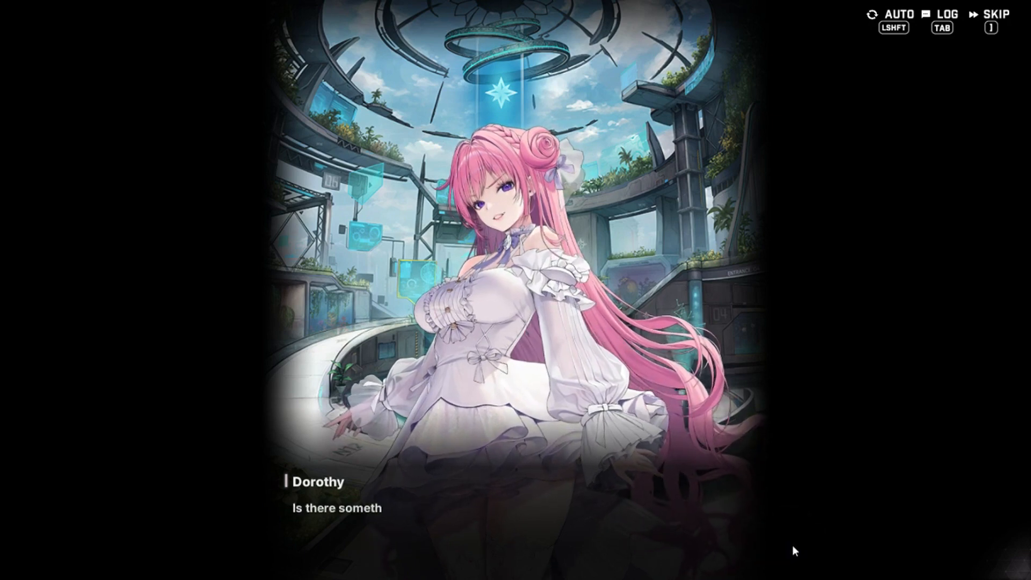
pyautogui.click(791, 546)
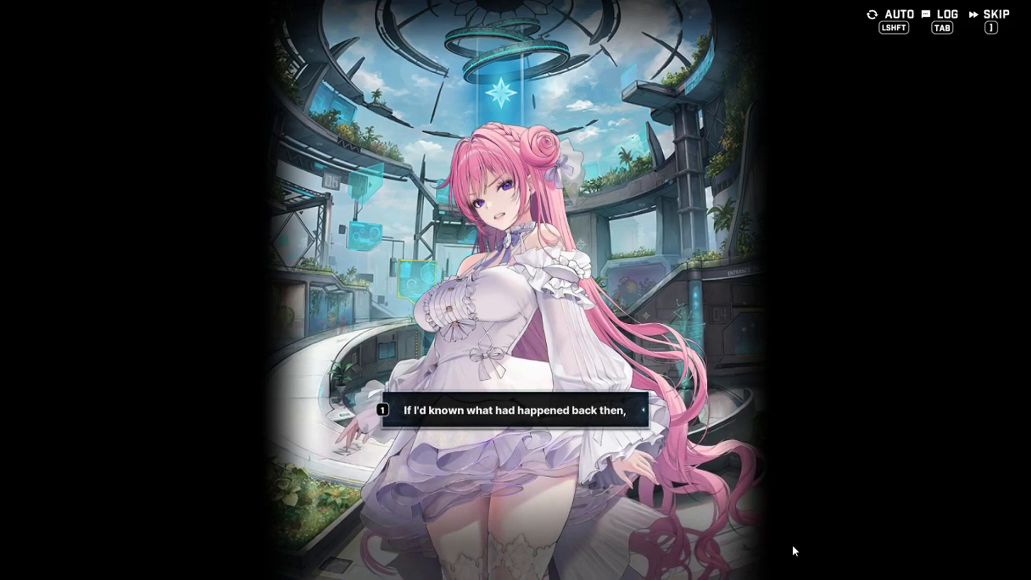
pyautogui.click(791, 545)
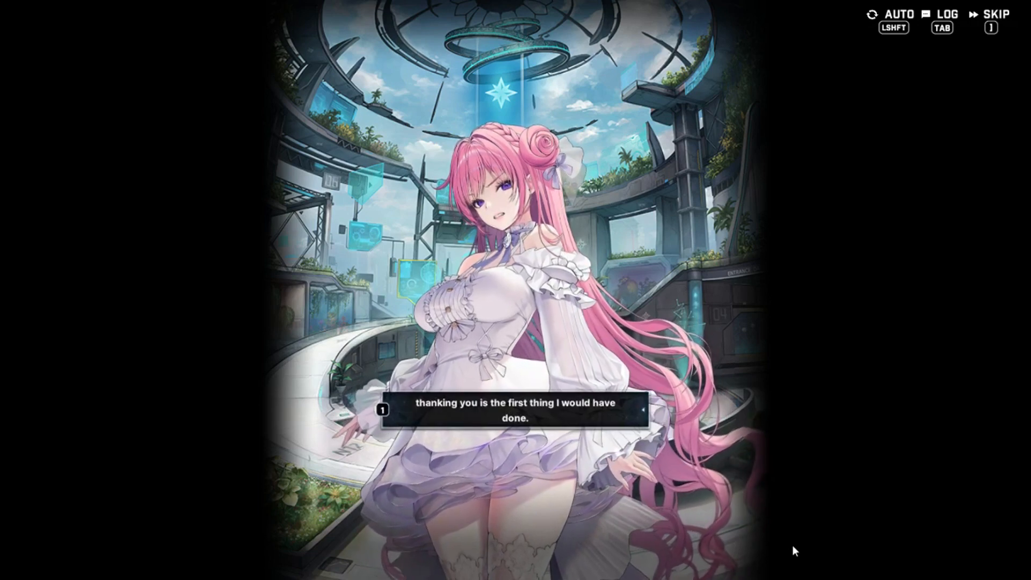
pyautogui.click(792, 545)
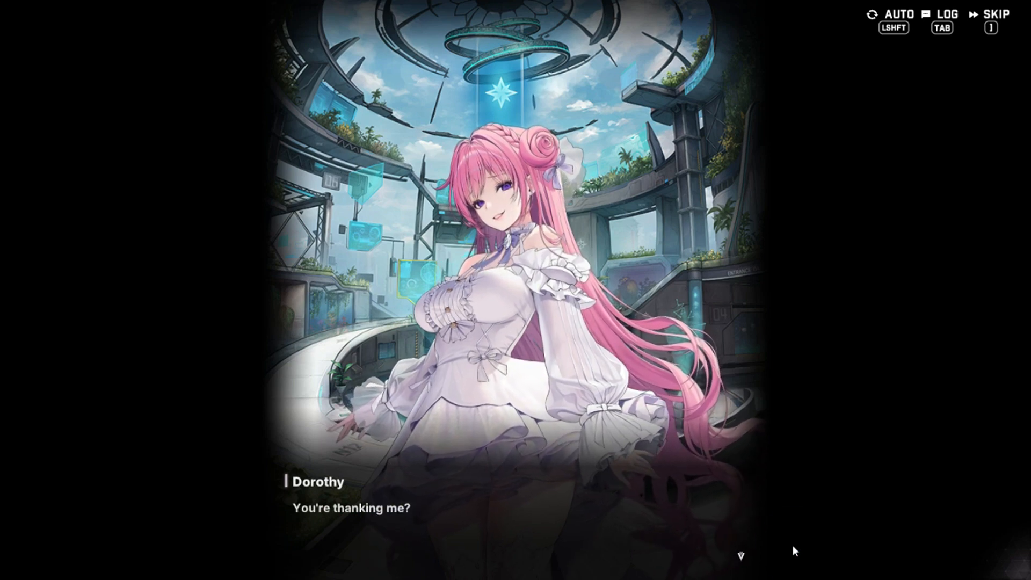
pyautogui.click(792, 545)
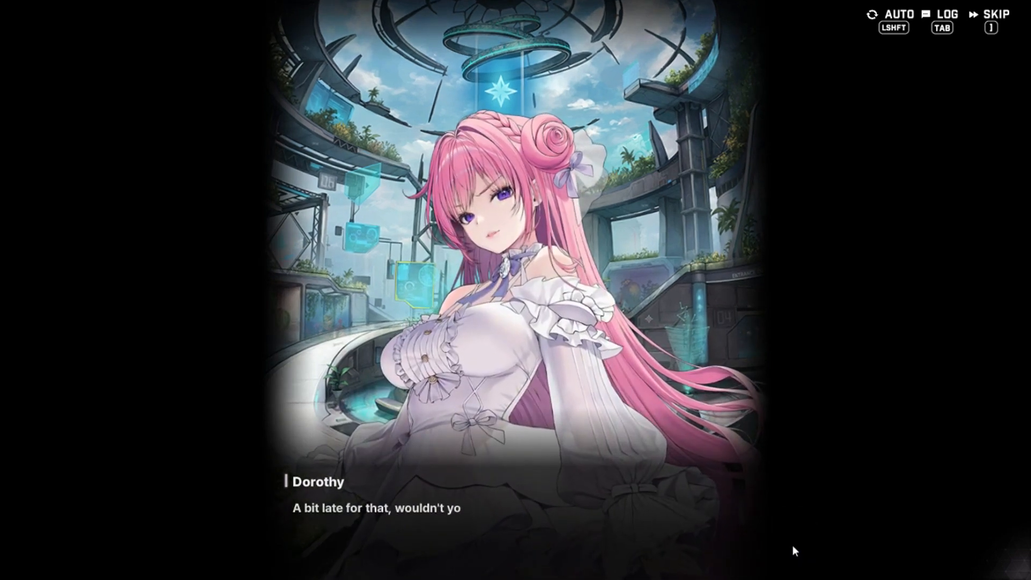
# Advance Dorothy's retorts and answer her with 'No, I'm just one human being.'
pyautogui.click(792, 546)
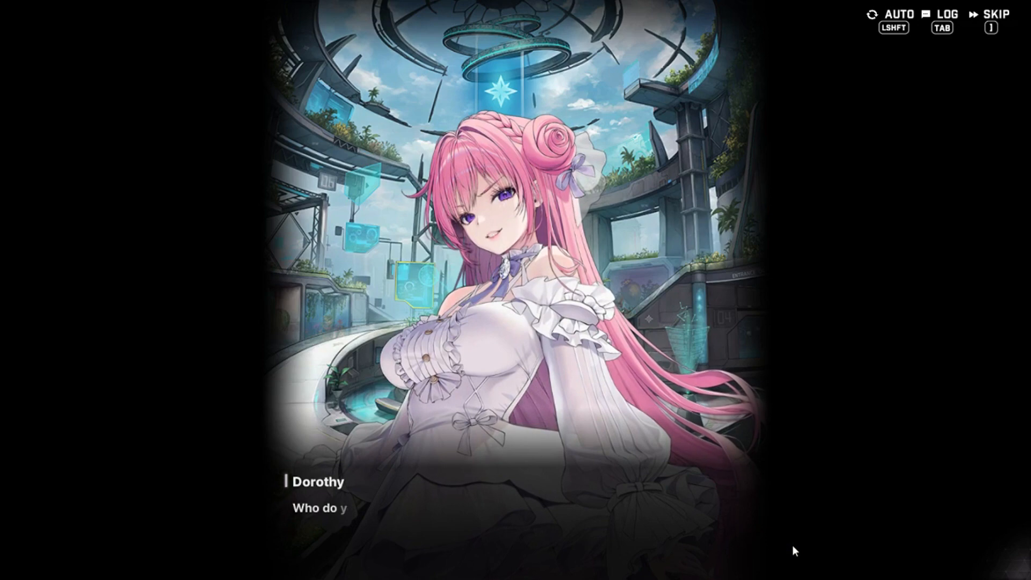
pyautogui.click(791, 545)
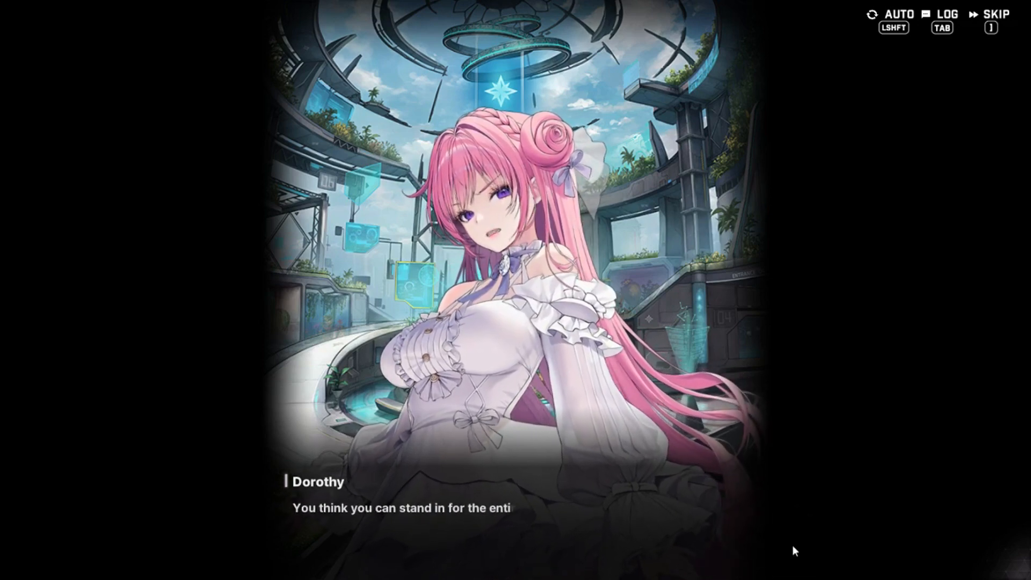
pyautogui.click(792, 546)
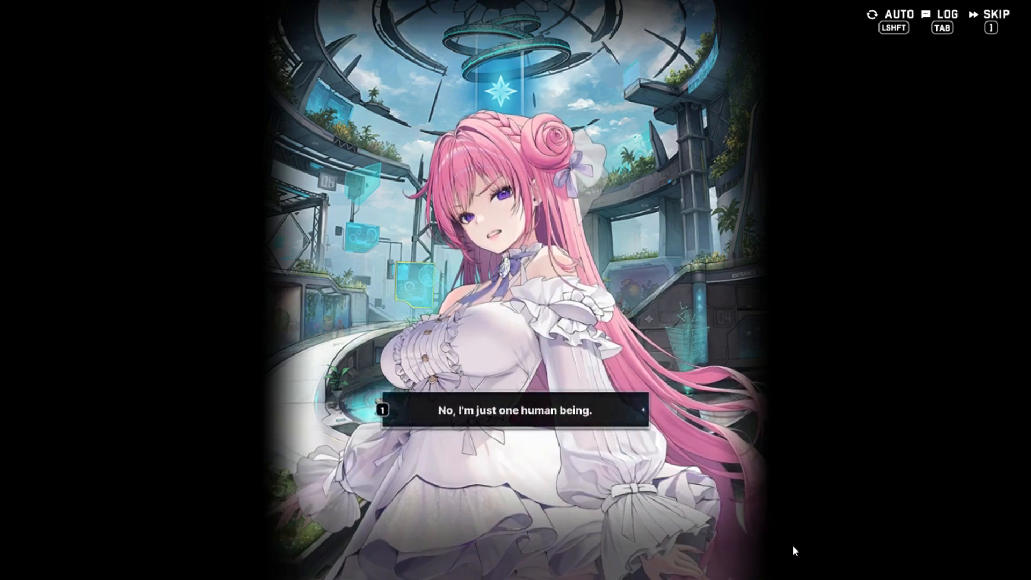
pyautogui.click(792, 545)
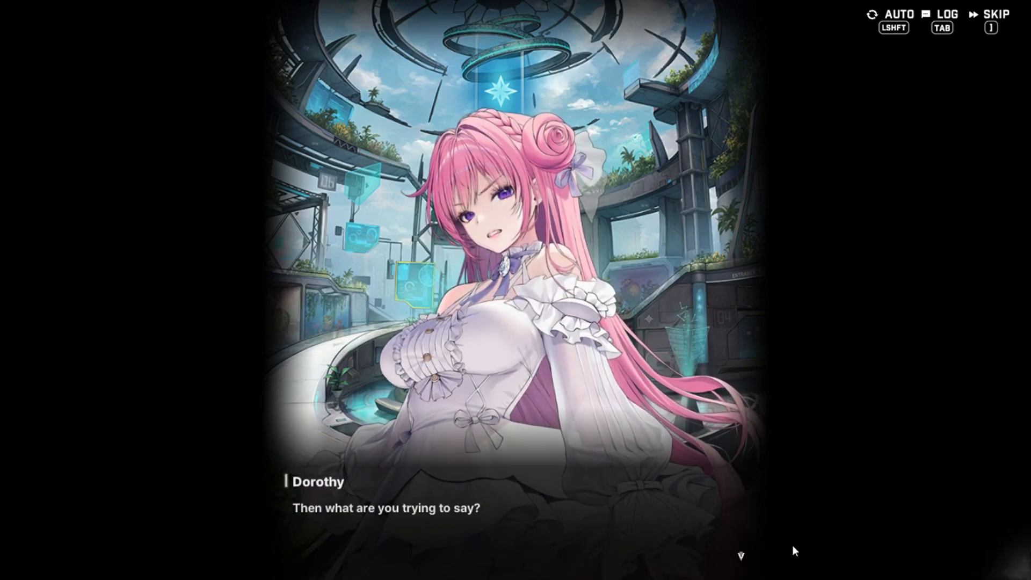
pyautogui.click(792, 545)
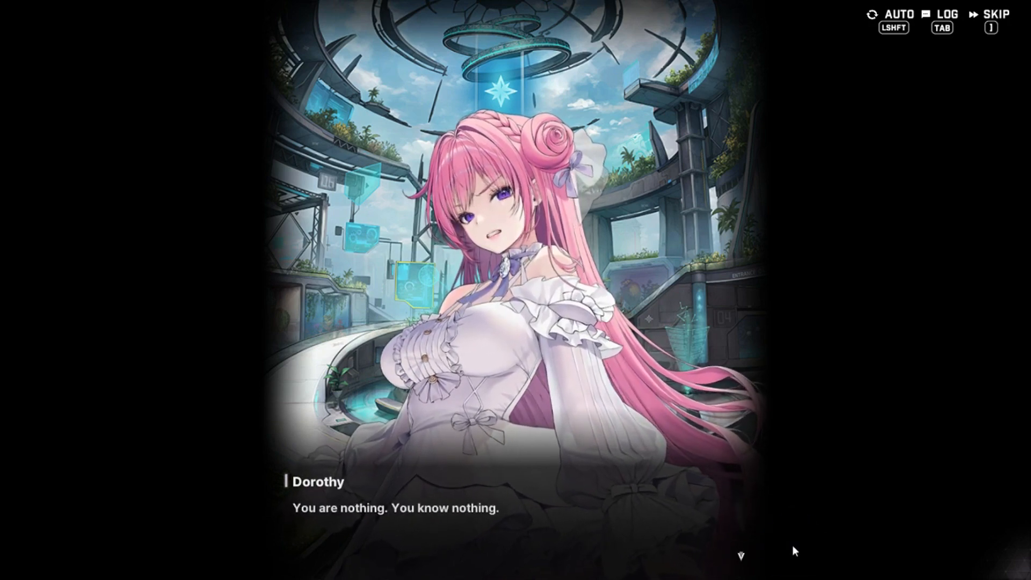
pyautogui.click(791, 545)
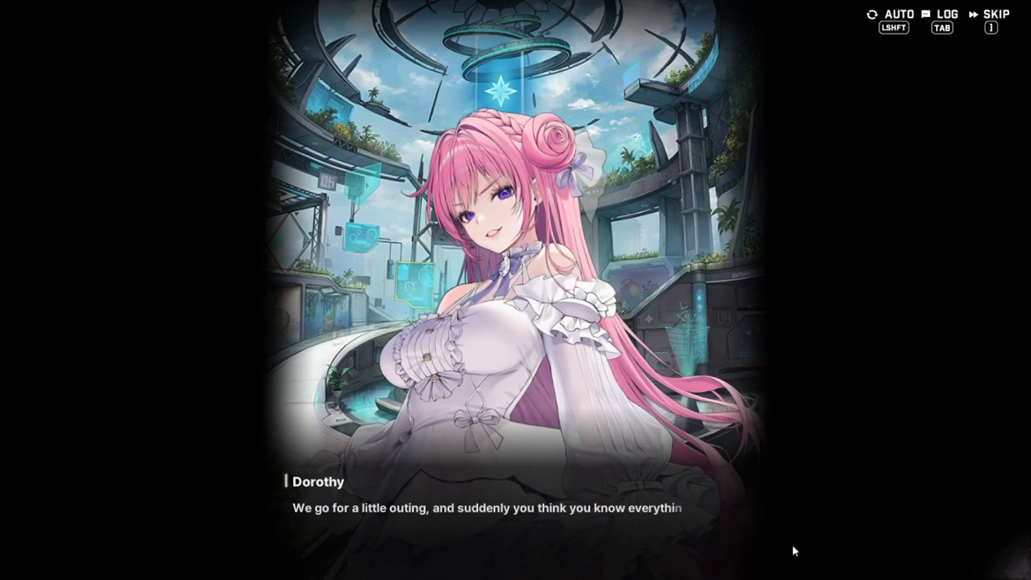
# Continue past 'How could you possibly understand?', 'My hatred... My anger...' and 'What's the matter?'
pyautogui.click(792, 545)
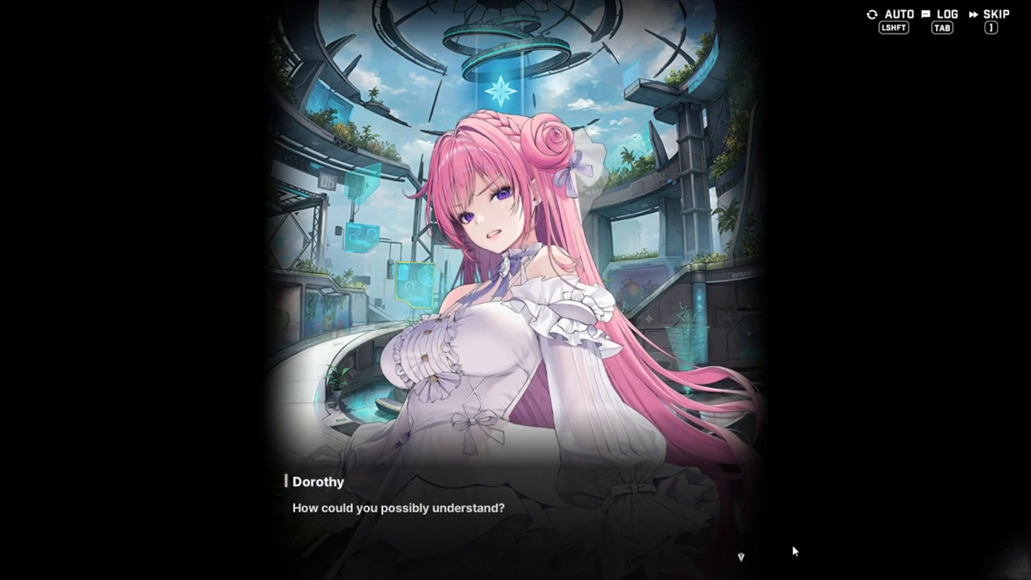
pyautogui.click(791, 545)
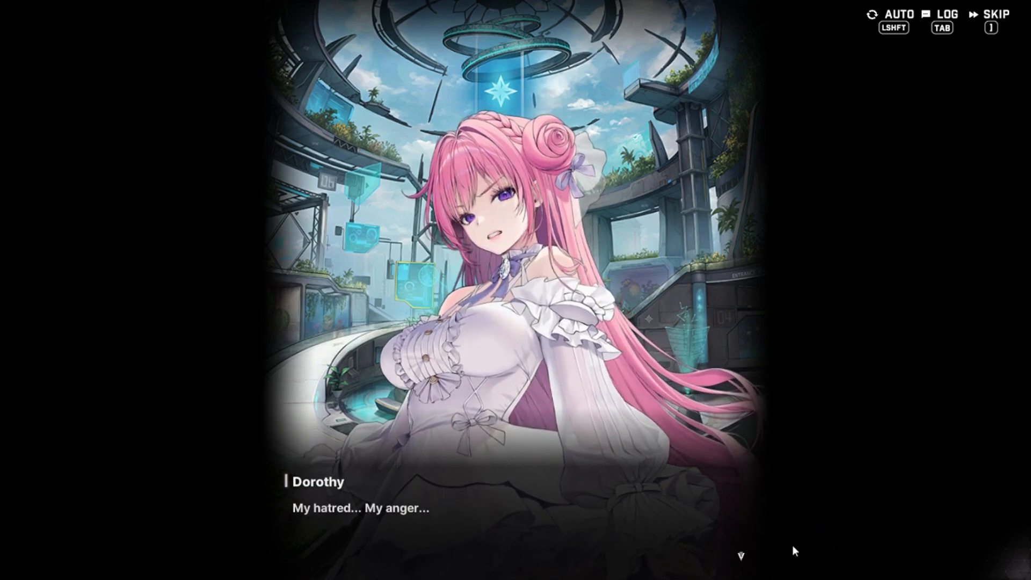
pyautogui.click(792, 545)
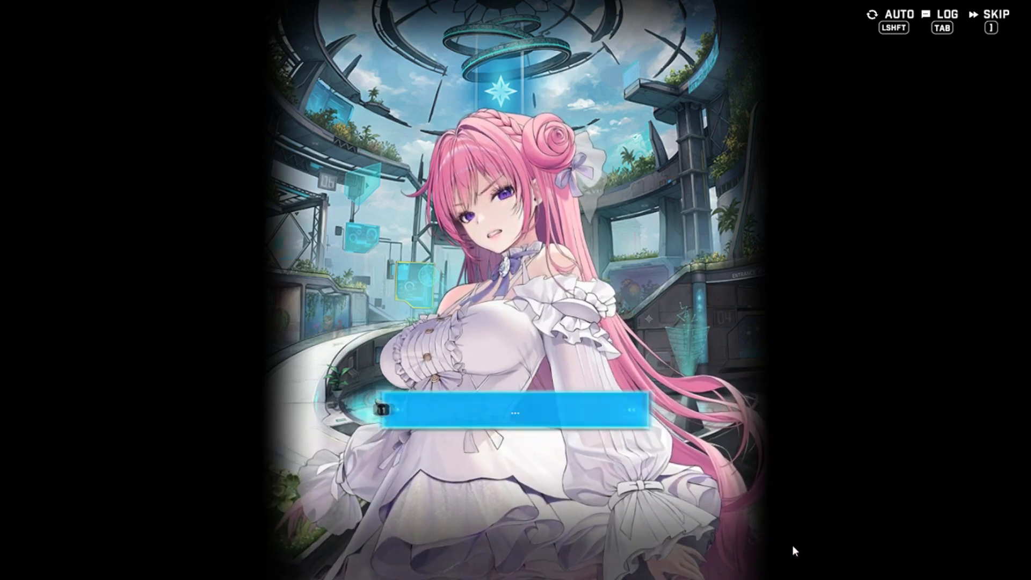
pyautogui.click(791, 546)
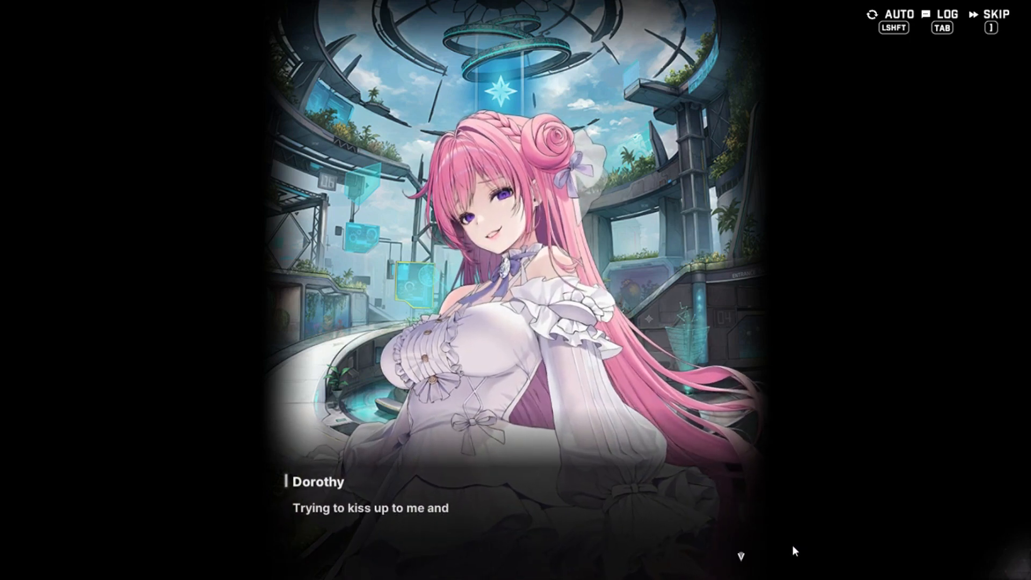
pyautogui.click(791, 545)
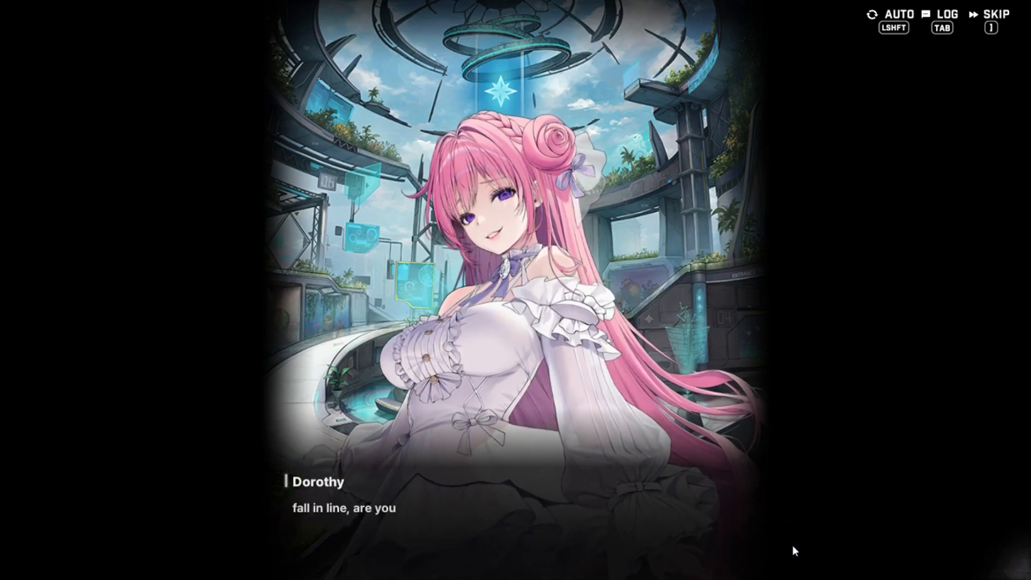
pyautogui.click(792, 546)
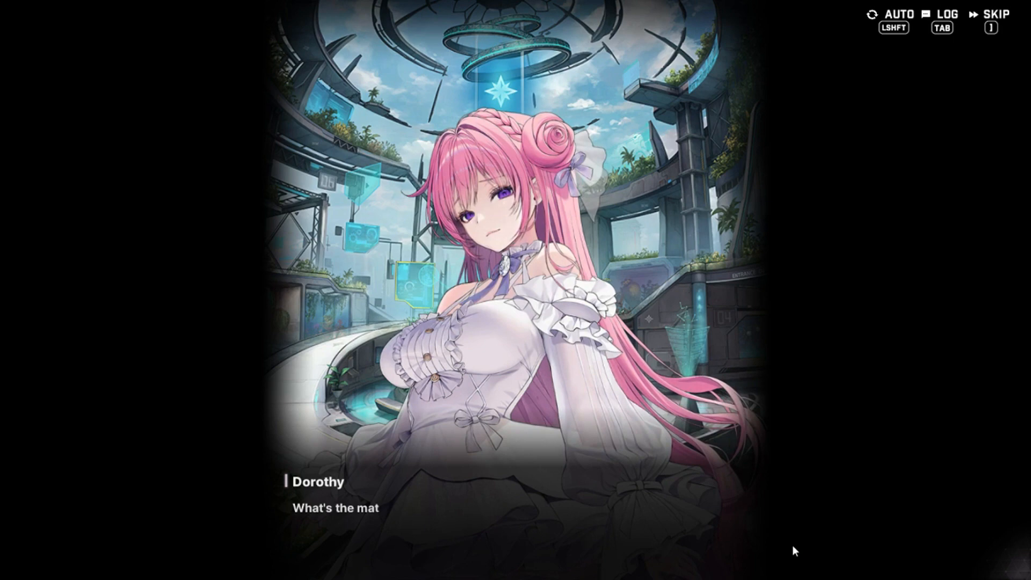
pyautogui.click(791, 545)
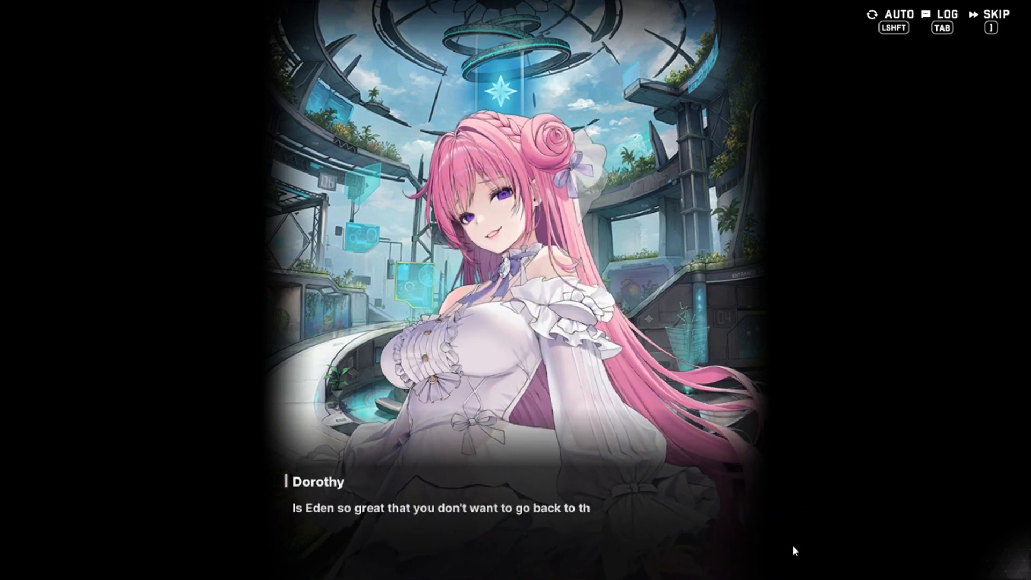
# Carry Dorothy's questions and outburst on until she mutters 'A mere human being...'
pyautogui.click(792, 545)
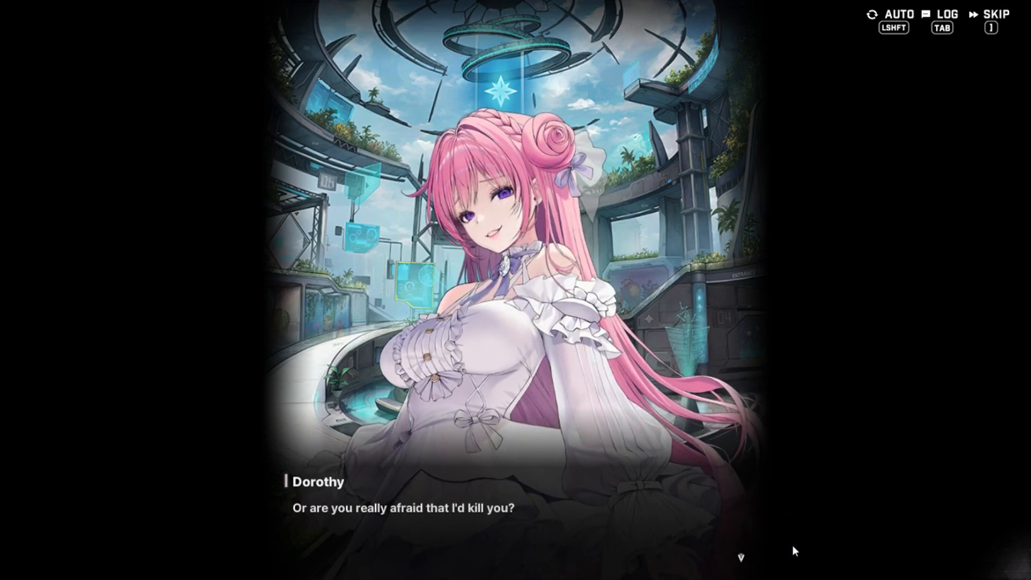
pyautogui.click(792, 545)
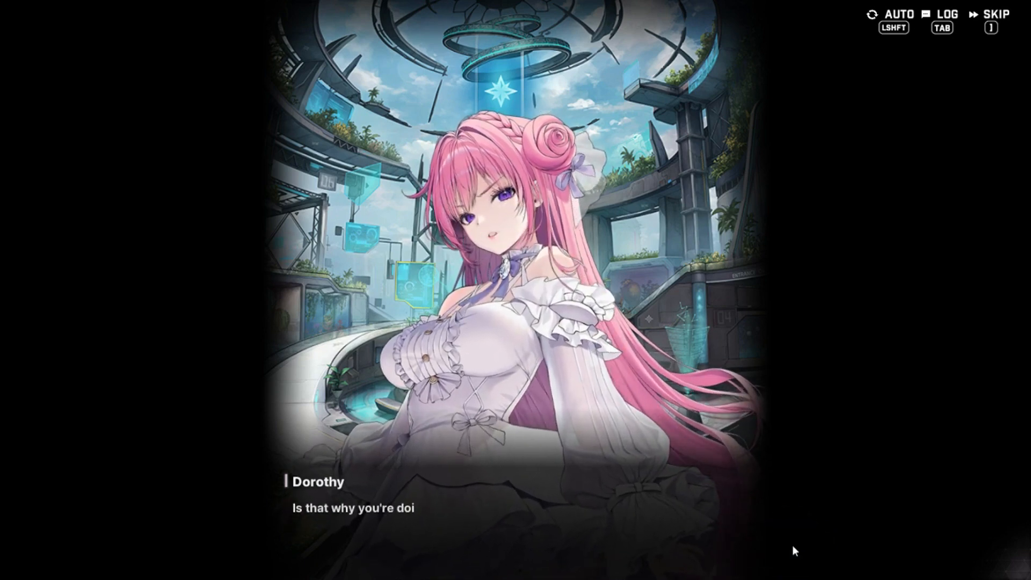
pyautogui.click(792, 545)
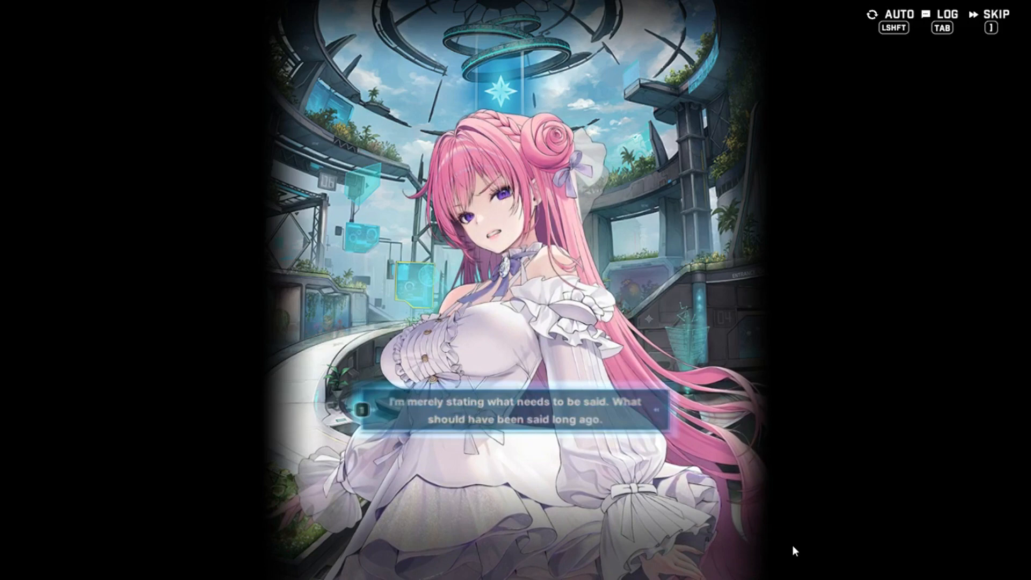
pyautogui.click(792, 545)
pyautogui.click(792, 545)
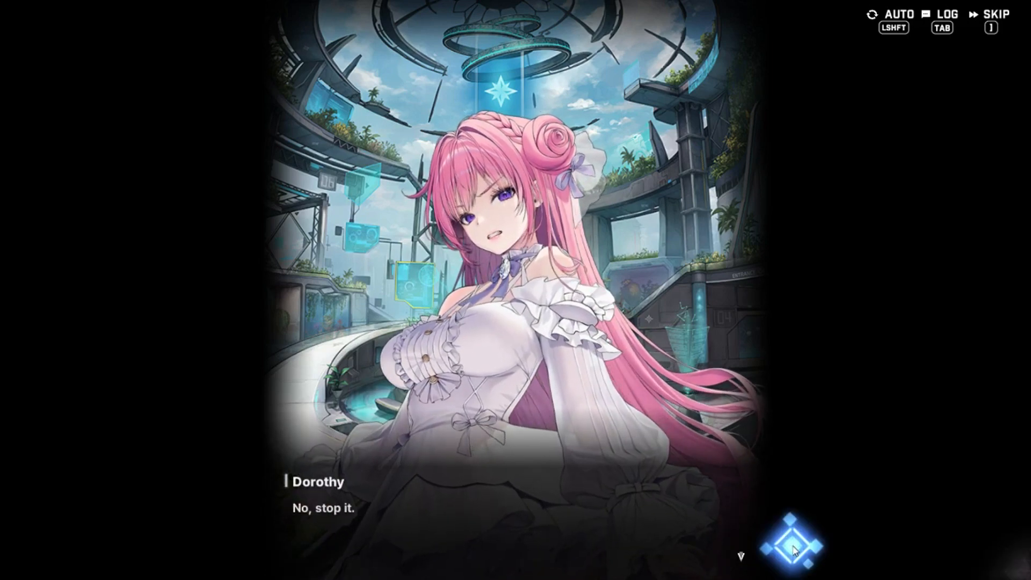
pyautogui.click(791, 545)
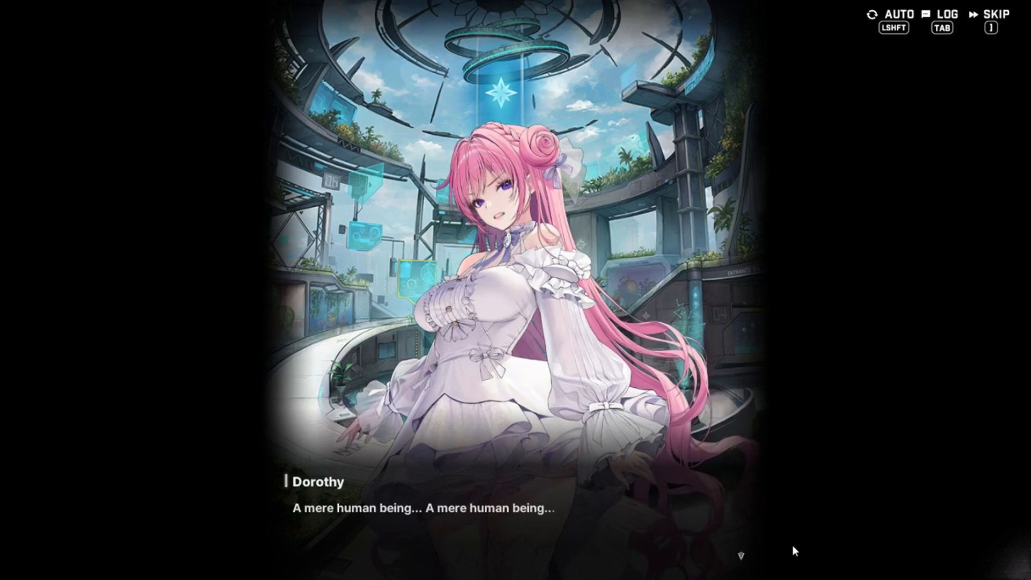
# Advance Dorothy's lines with the silent reply until the Commander's answer comes up
pyautogui.click(792, 545)
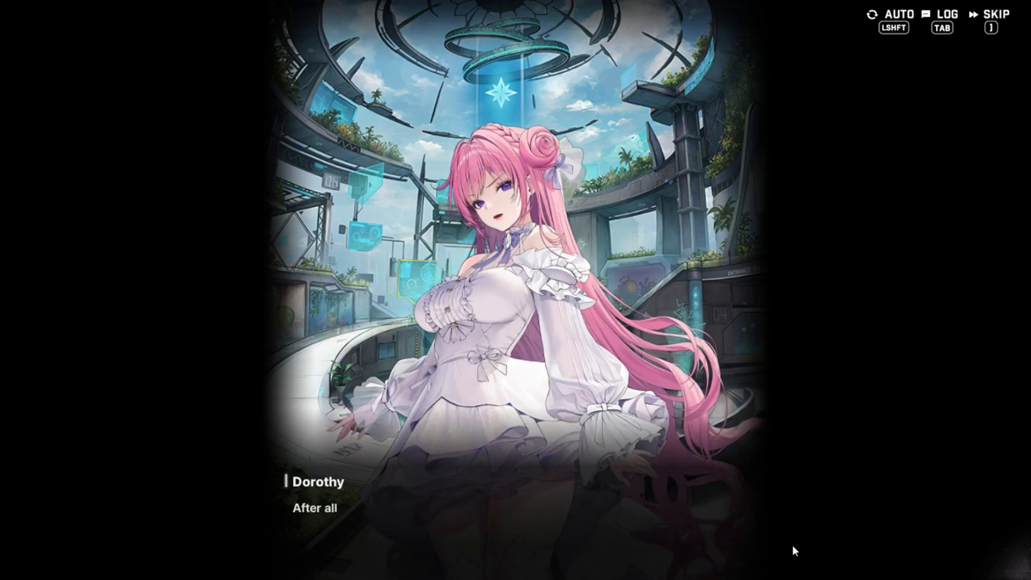
pyautogui.click(792, 545)
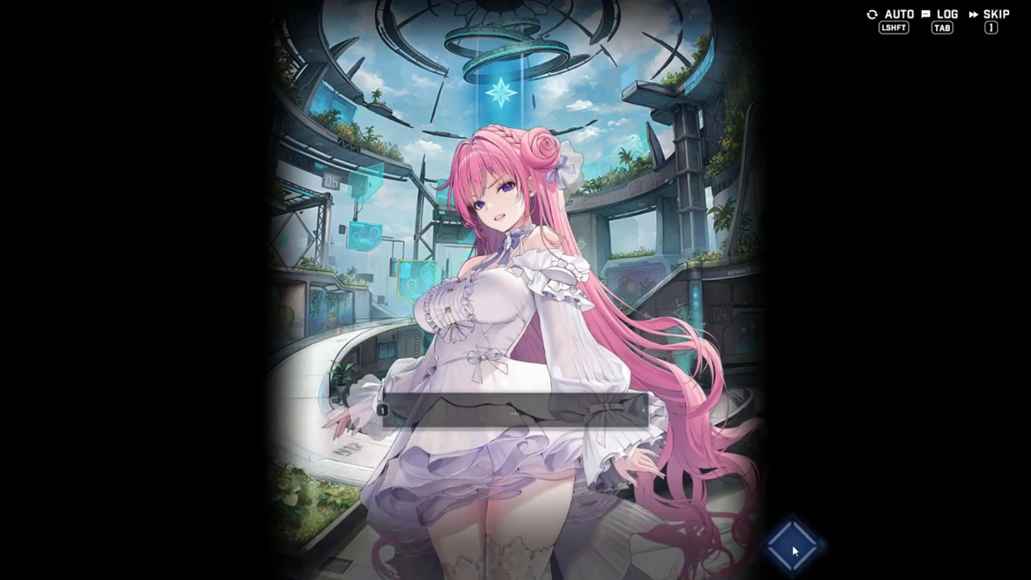
pyautogui.click(792, 546)
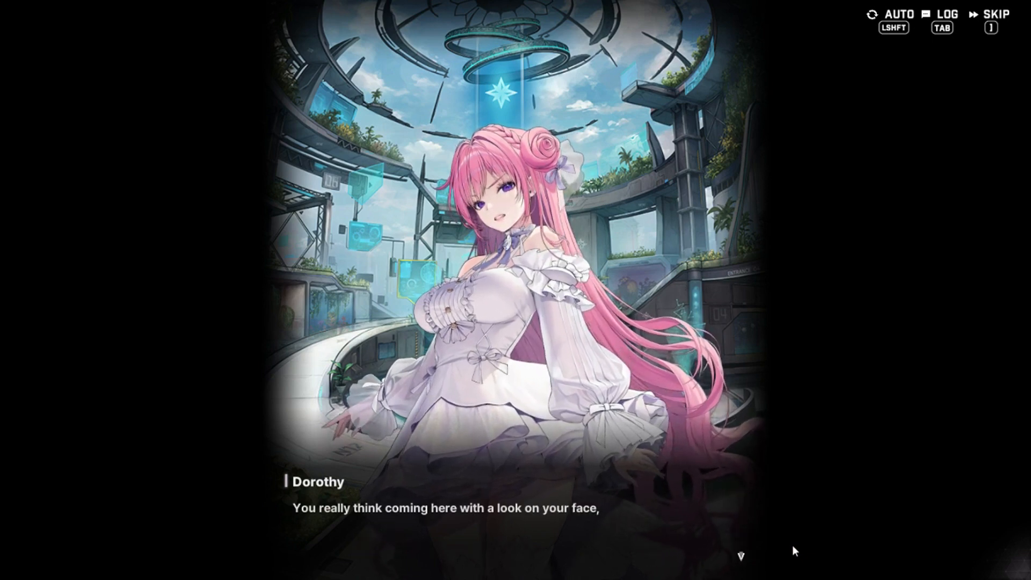
pyautogui.click(792, 546)
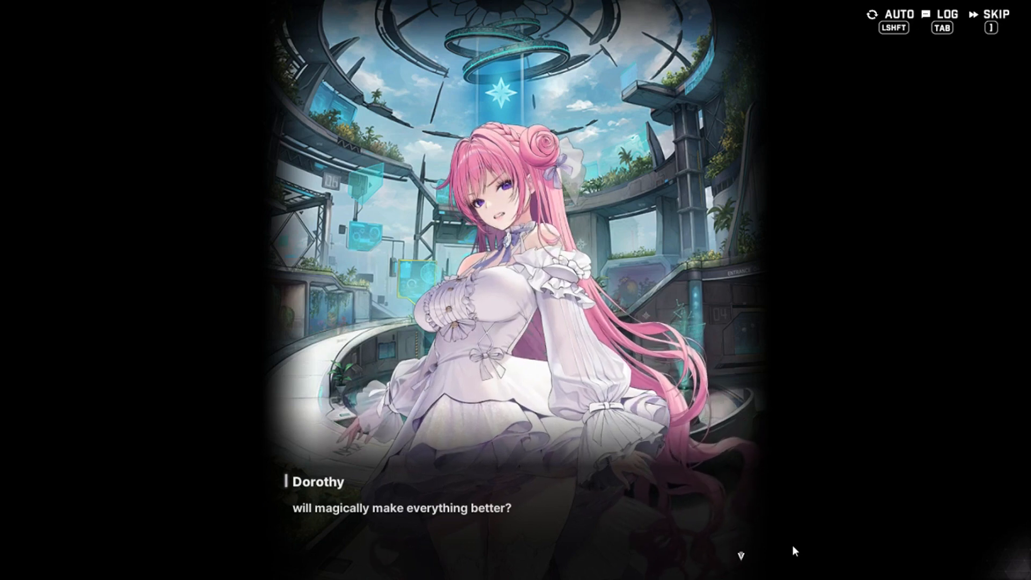
pyautogui.click(792, 545)
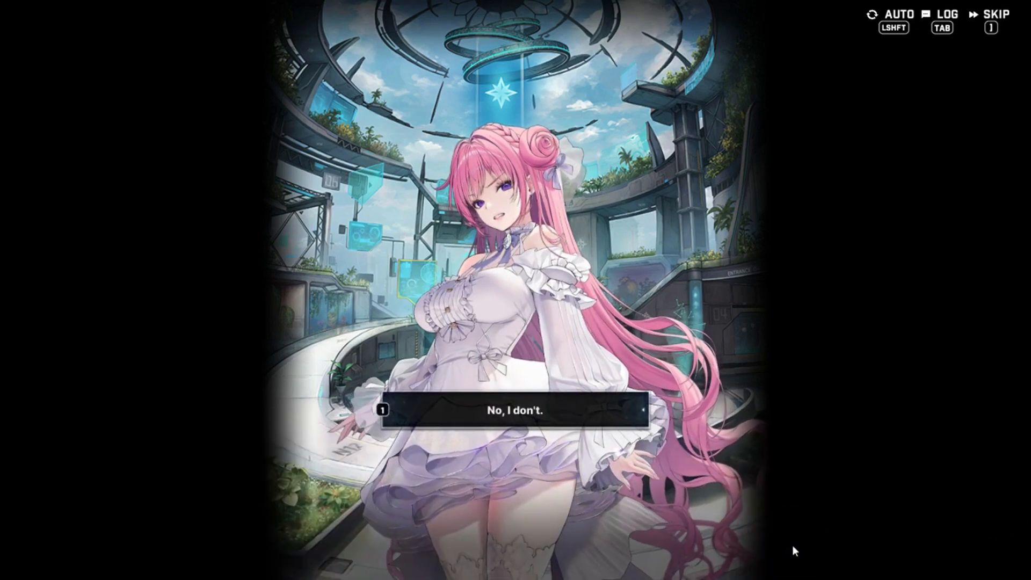
# Answer 'No, I don't.' then 'The fact remains...' and move into the grayscale flashback
pyautogui.press('1')
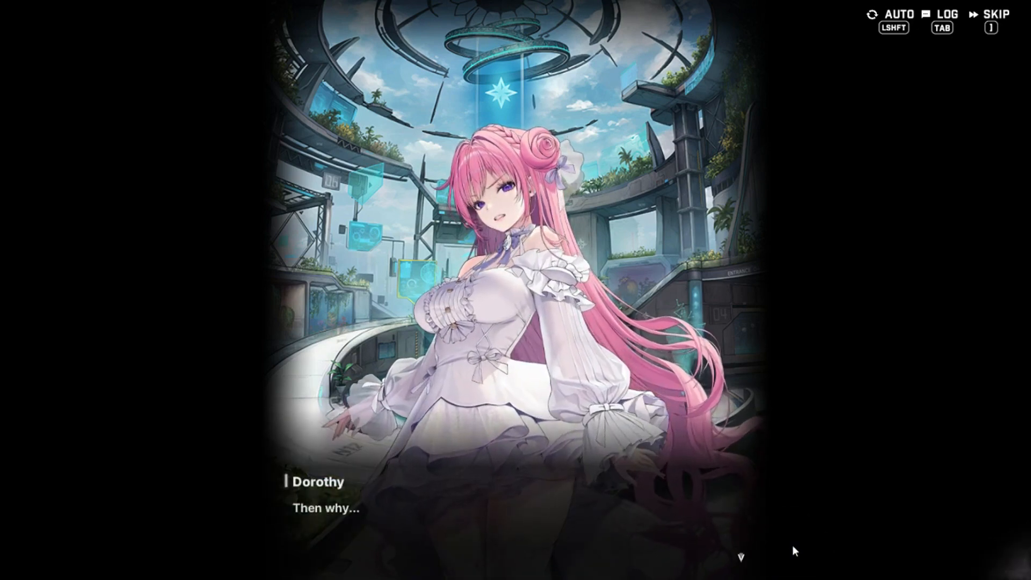
pyautogui.click(792, 545)
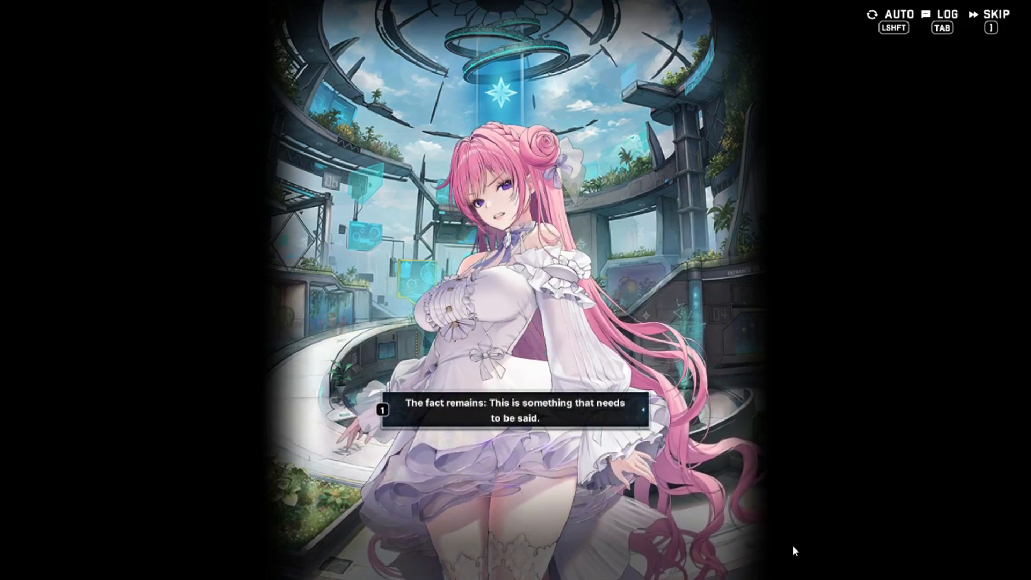
pyautogui.press('1')
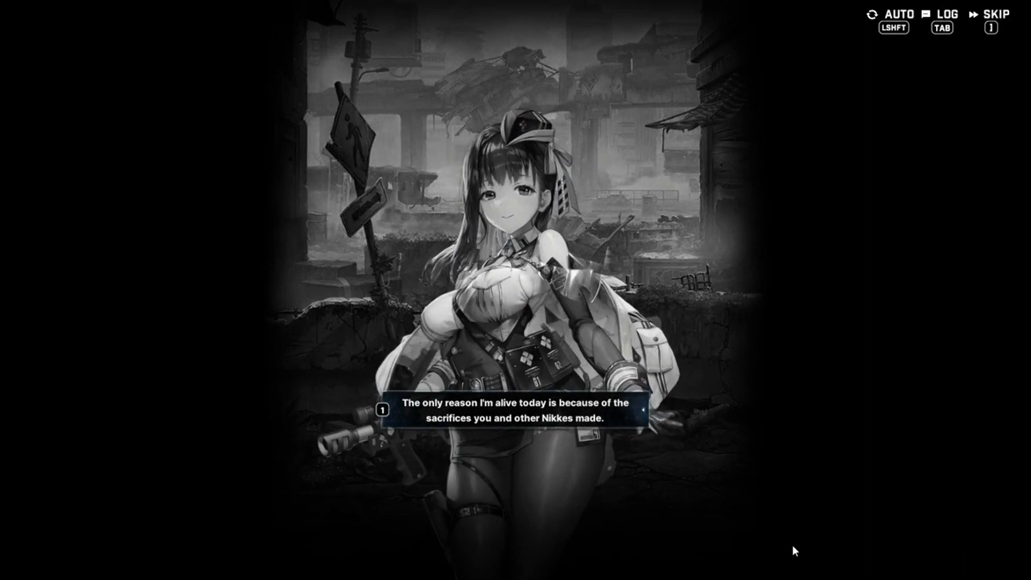
pyautogui.press('1')
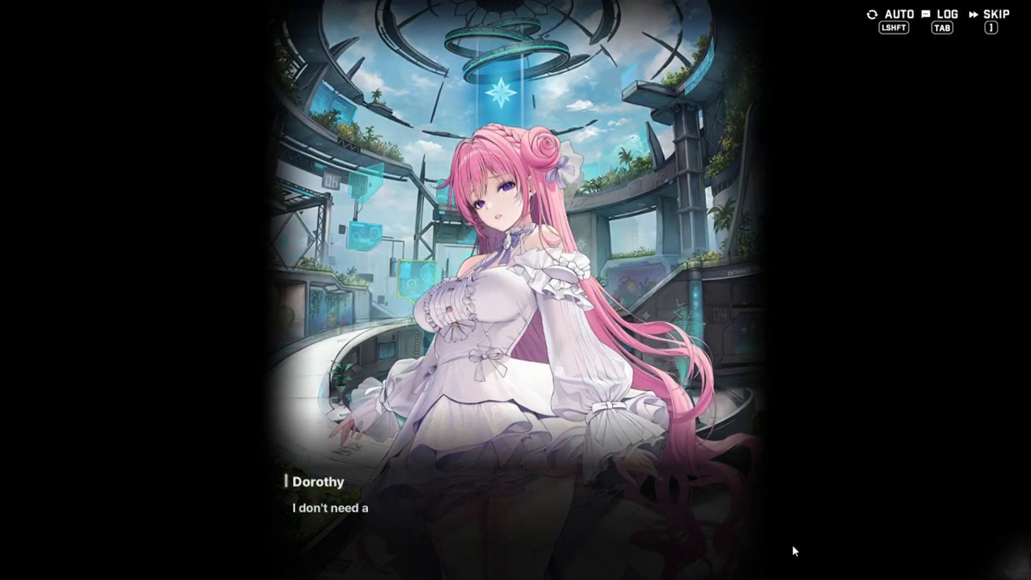
# Advance Dorothy's 'sniveling cowards' lines and take the reply 'Yes, we are cowards.'
pyautogui.click(792, 545)
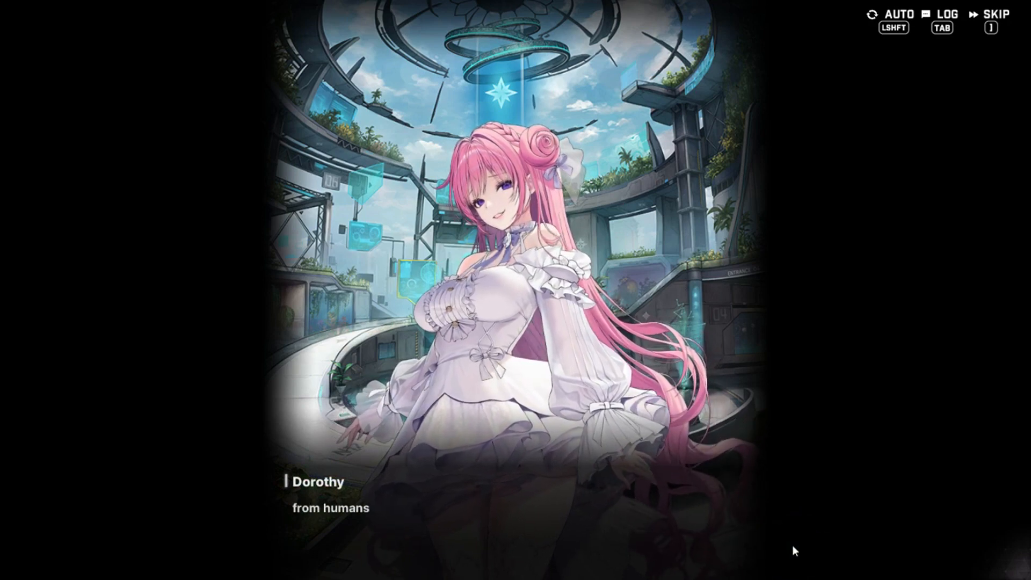
pyautogui.click(791, 545)
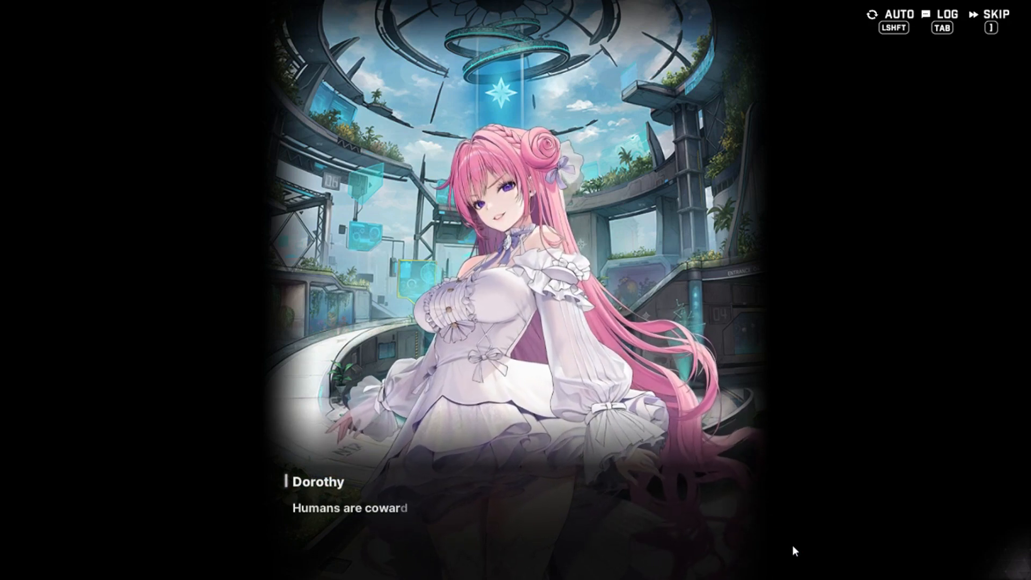
pyautogui.click(792, 545)
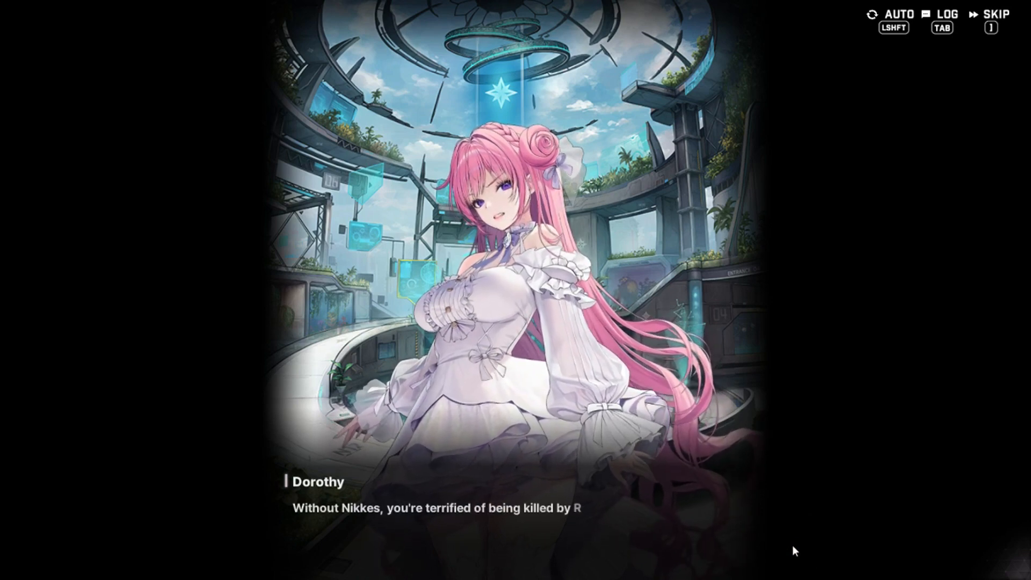
pyautogui.click(792, 545)
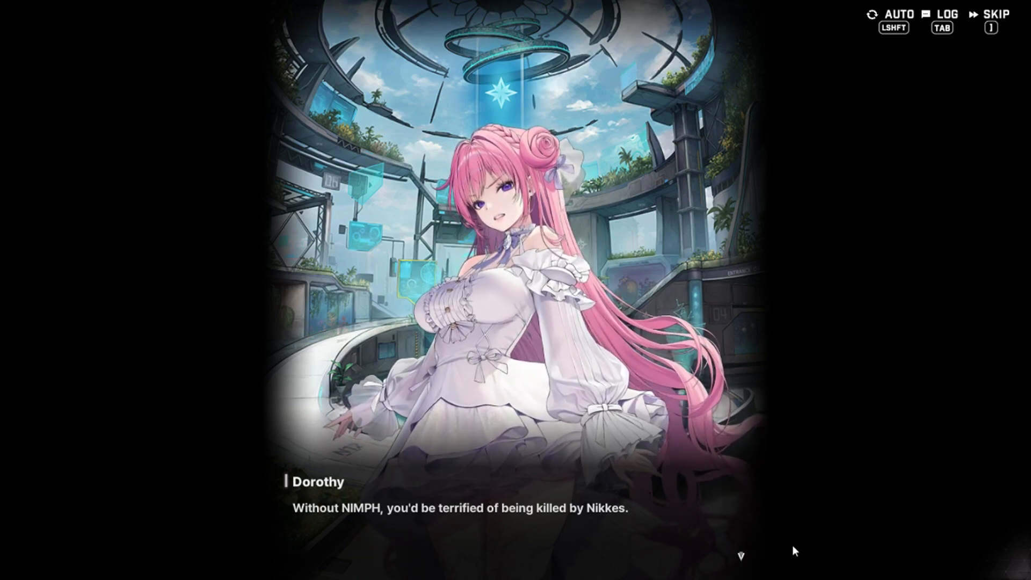
pyautogui.click(792, 545)
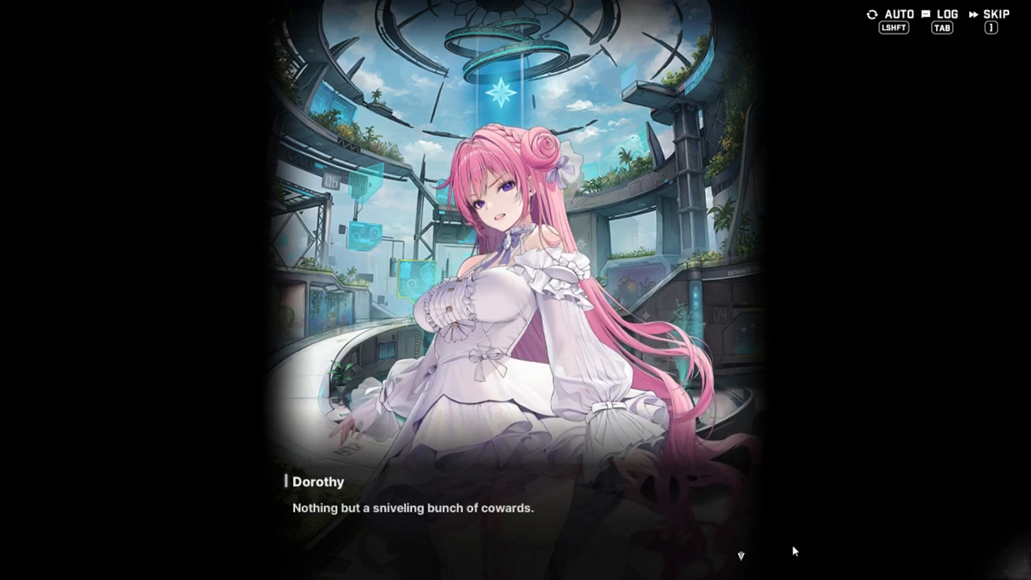
pyautogui.click(792, 546)
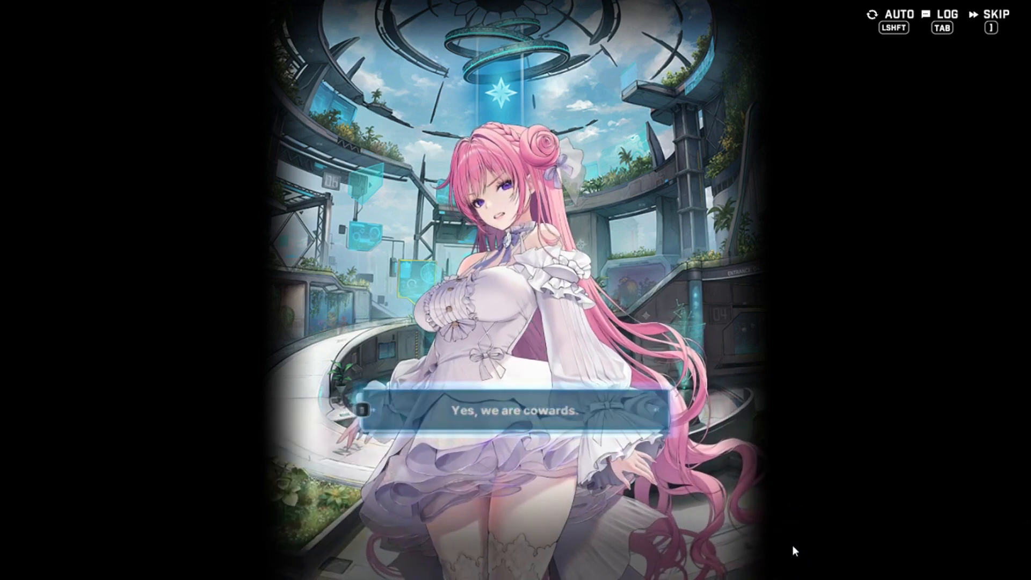
pyautogui.click(792, 545)
# Deliver the Commander's full reply that cowardly humans still survive thanks to Nikkes
pyautogui.click(792, 545)
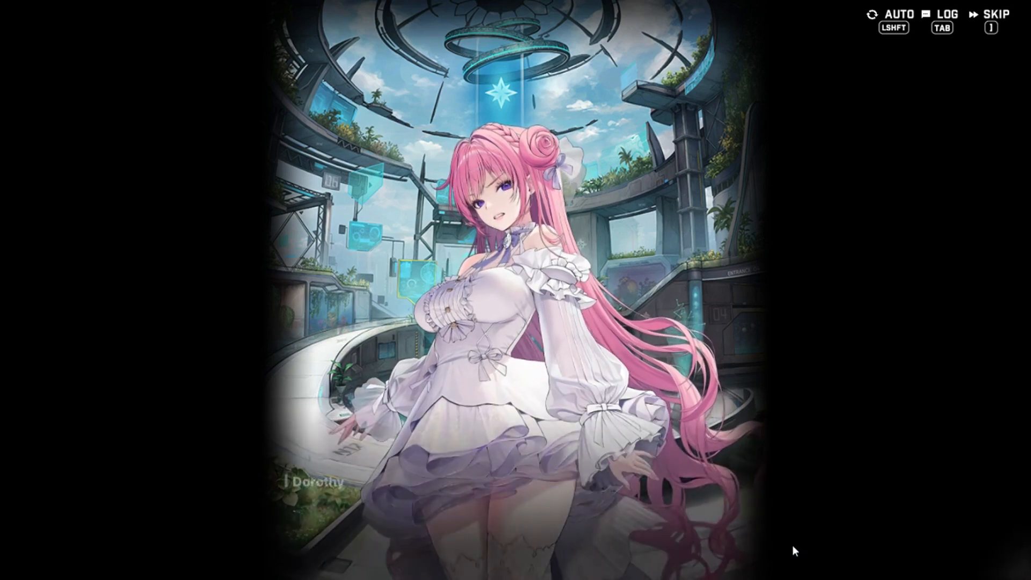
pyautogui.click(791, 546)
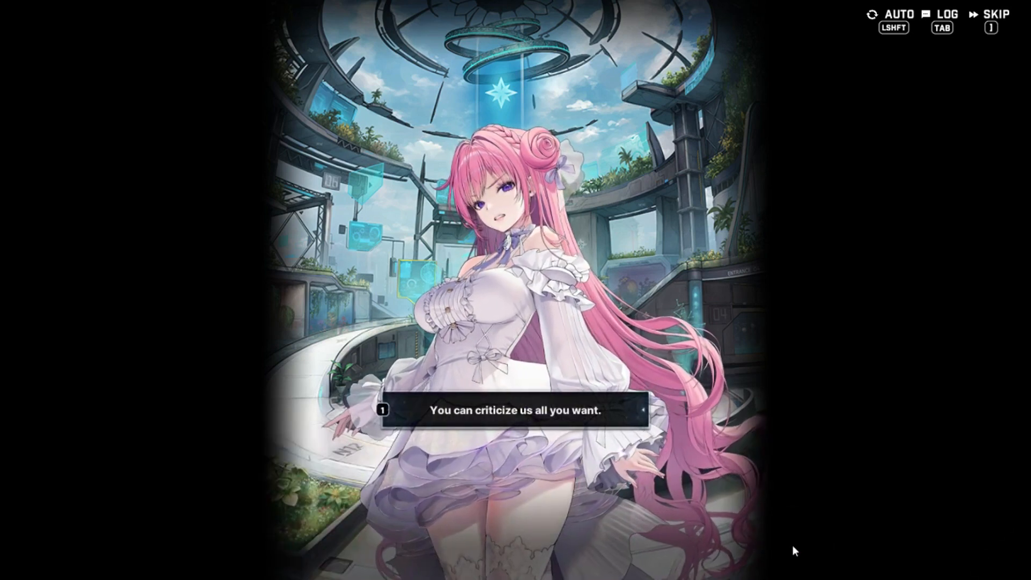
pyautogui.click(792, 545)
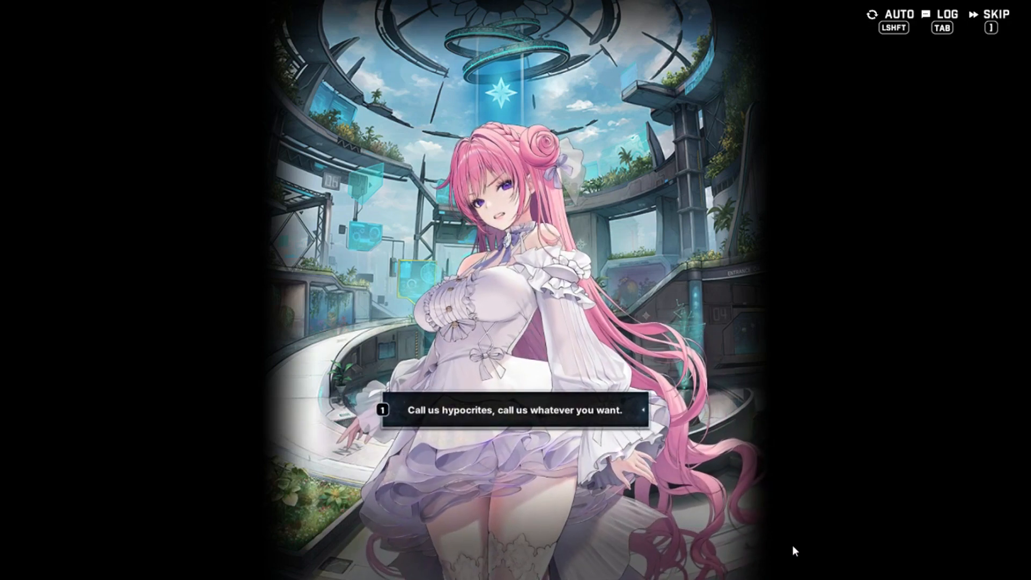
pyautogui.click(792, 546)
pyautogui.click(792, 546)
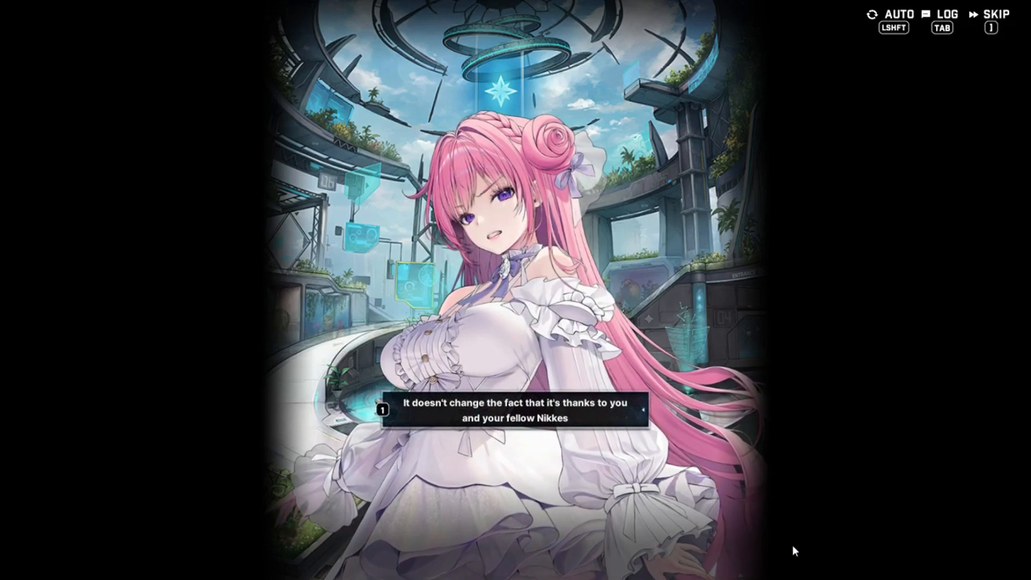
pyautogui.click(792, 545)
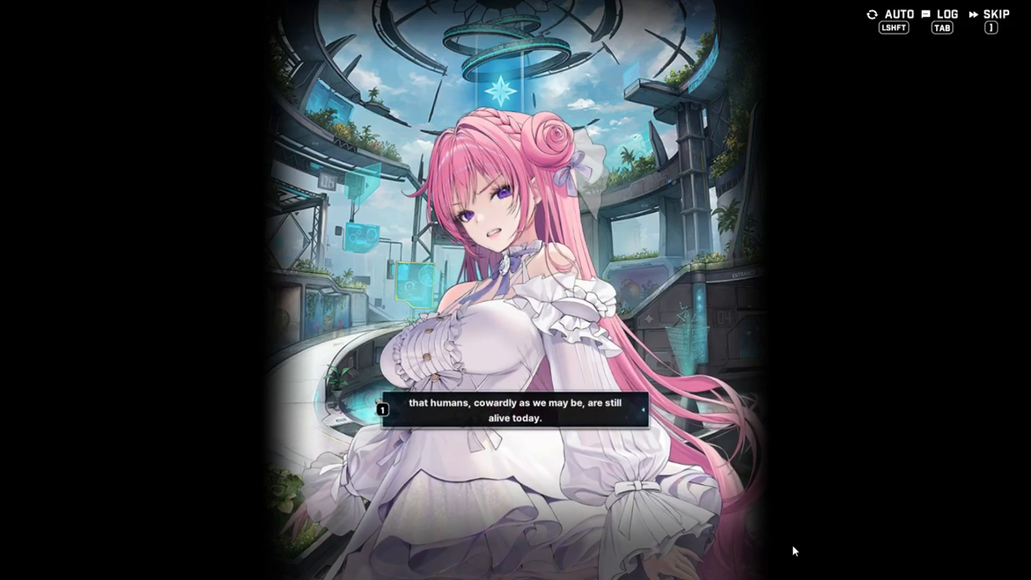
pyautogui.click(792, 545)
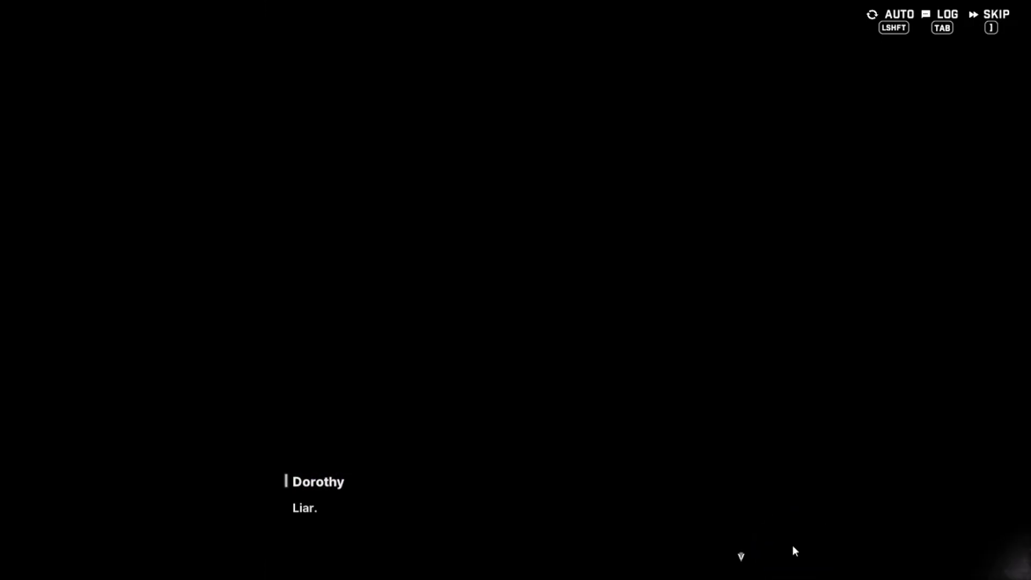
# Play Dorothy's 'Liar' lines, her decision to leave and 'Satisfied now?' until she fades
pyautogui.click(792, 545)
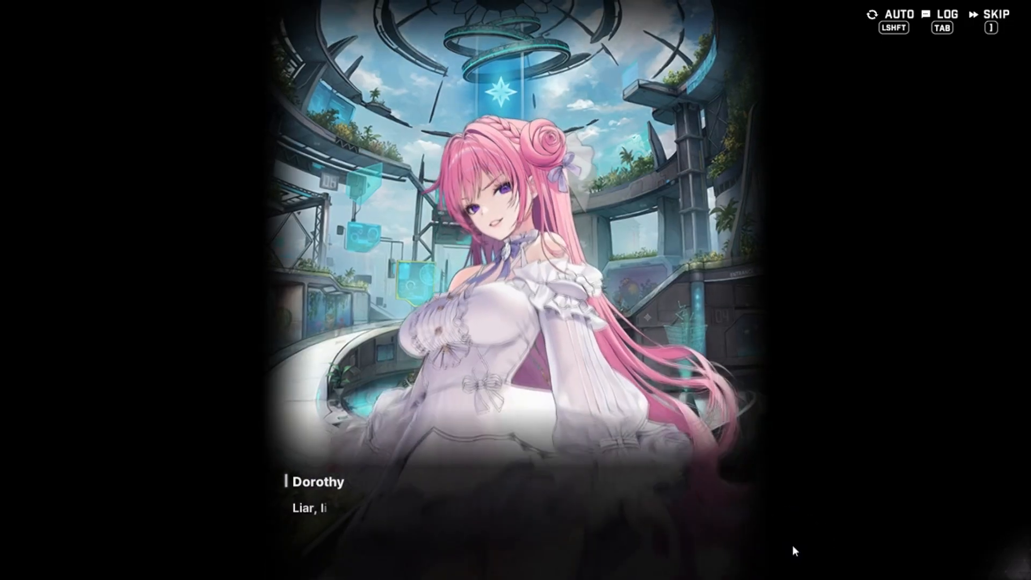
pyautogui.click(791, 545)
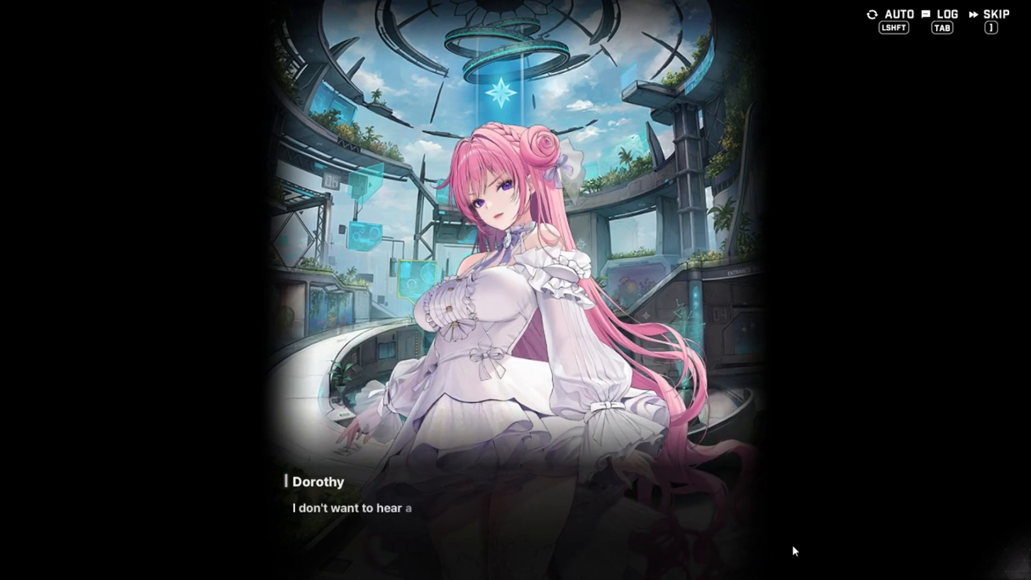
pyautogui.click(792, 545)
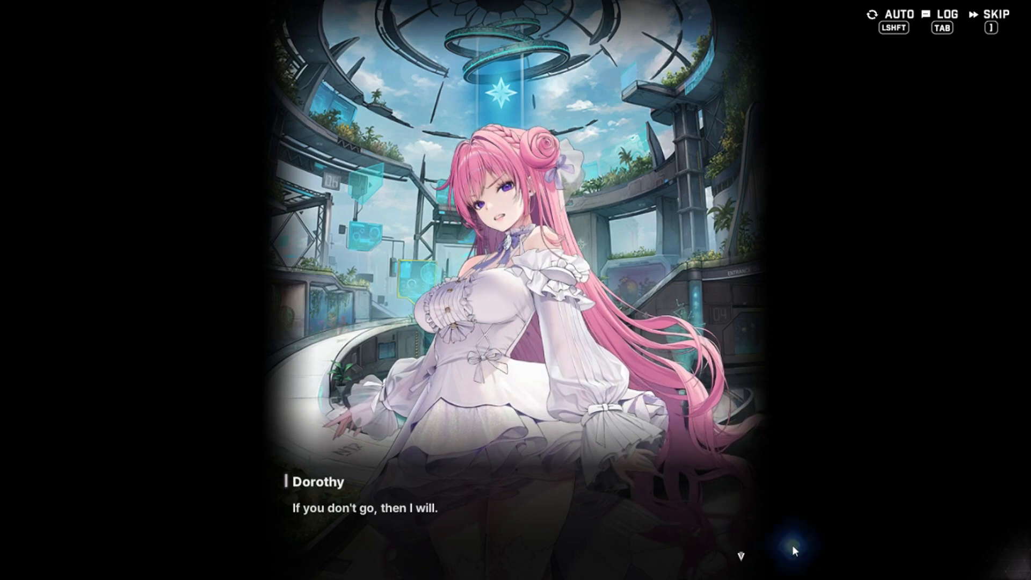
pyautogui.click(791, 546)
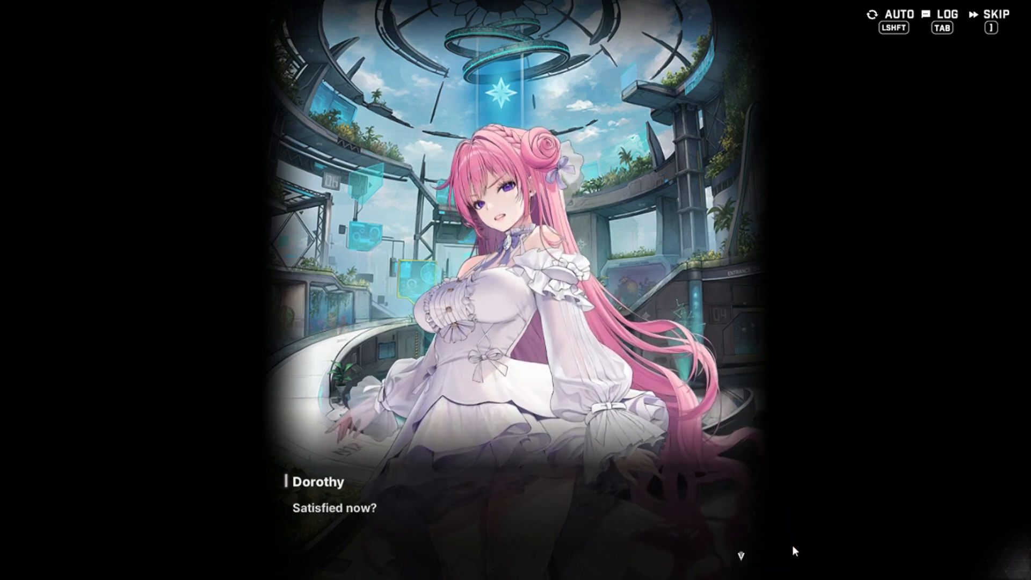
pyautogui.click(791, 545)
# Let Dorothy leave and read the first courtyard narration lines about her
pyautogui.click(791, 545)
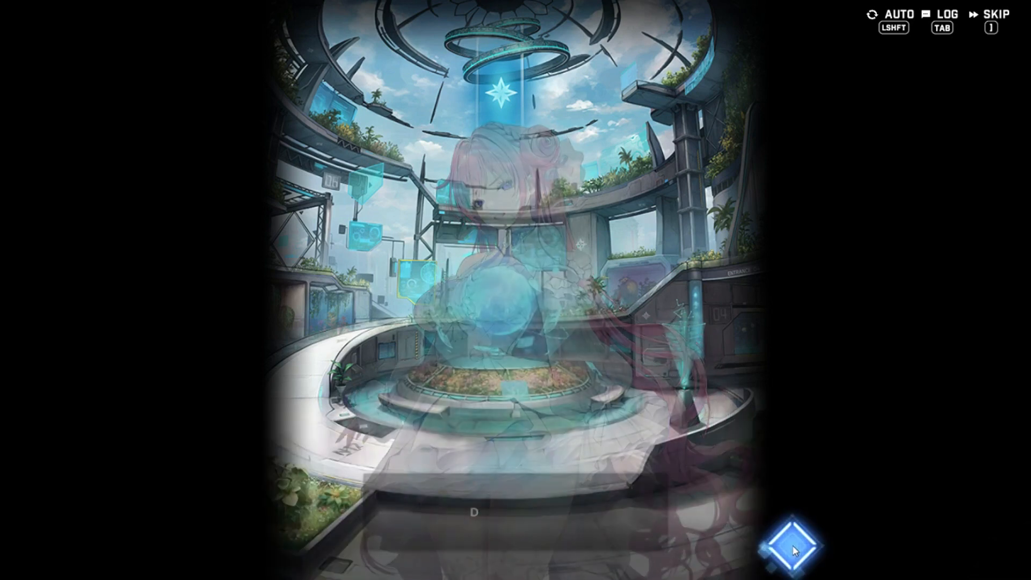
pyautogui.click(792, 545)
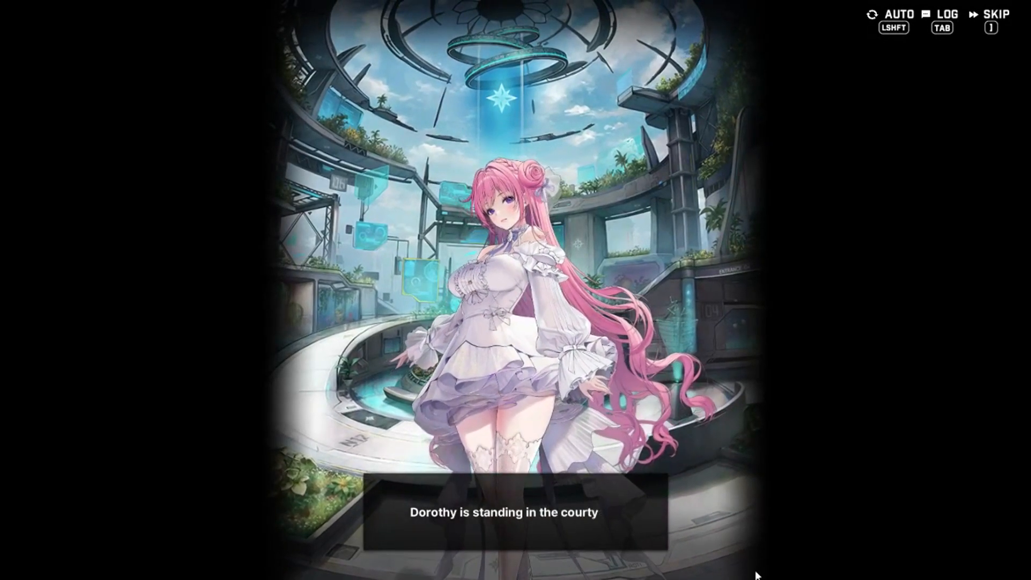
pyautogui.click(758, 557)
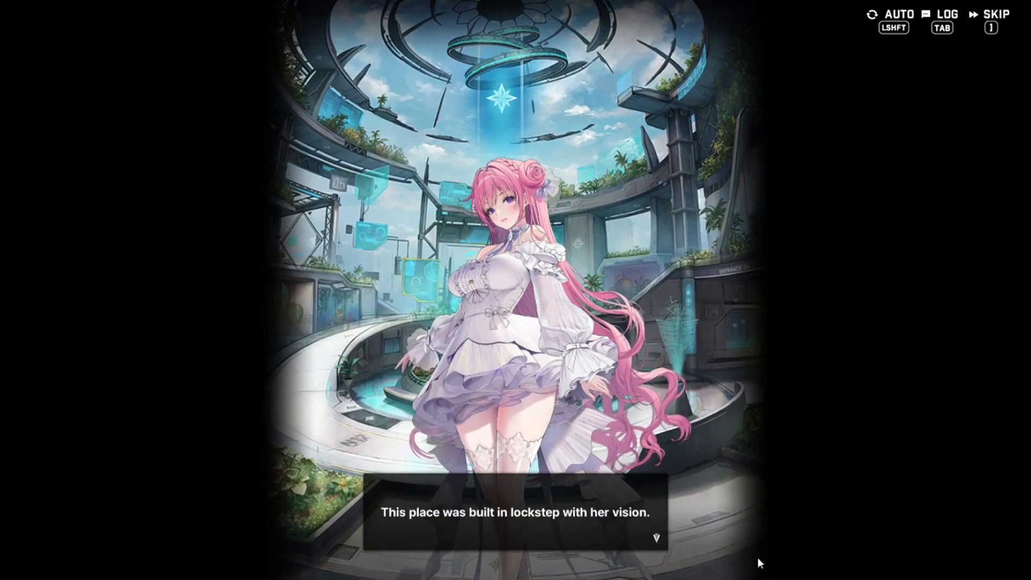
pyautogui.click(758, 557)
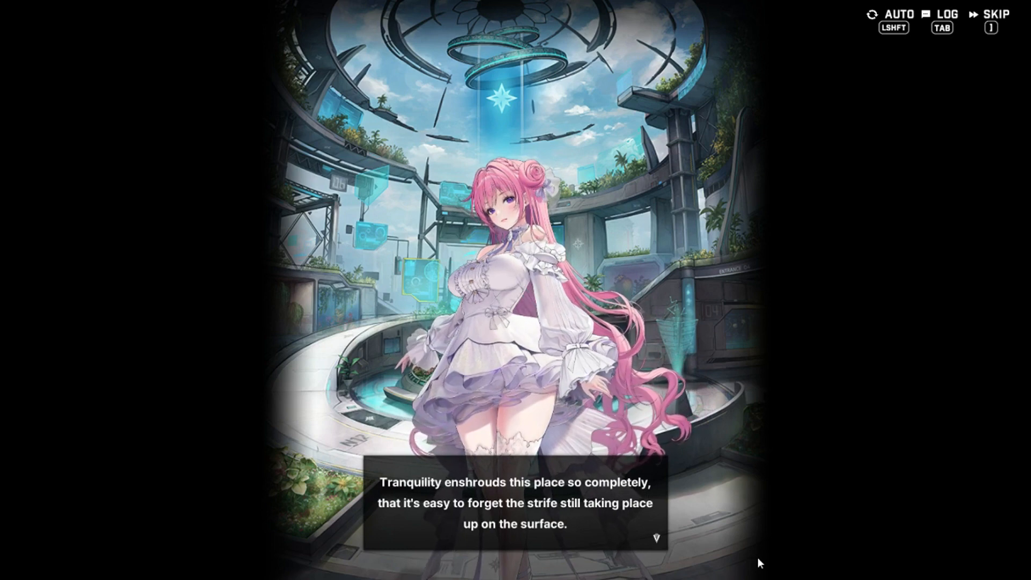
pyautogui.click(758, 557)
# Continue the narration to Dorothy's 'last walk' thought and the grayscale former-commander flashback
pyautogui.click(758, 557)
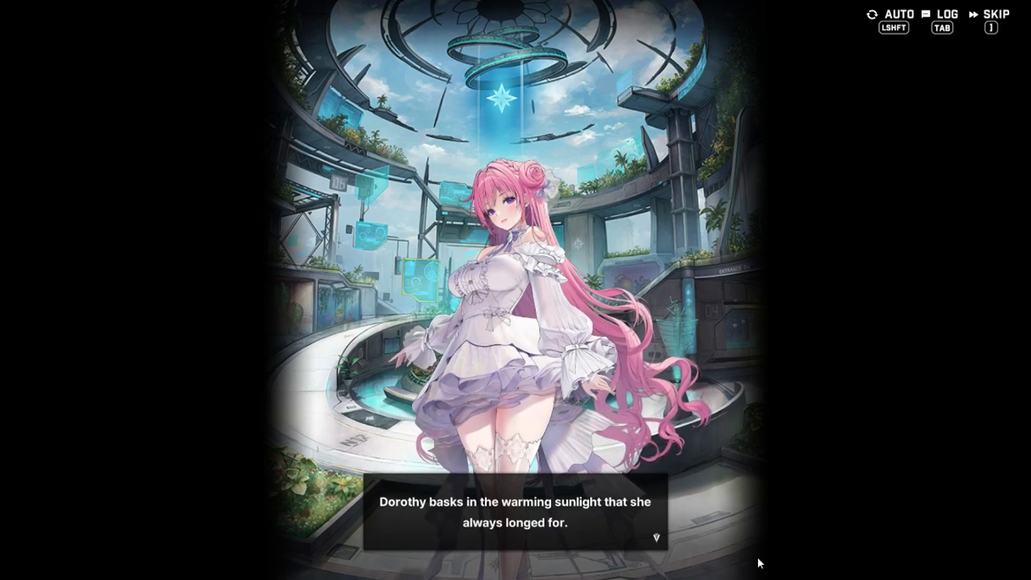
pyautogui.click(748, 528)
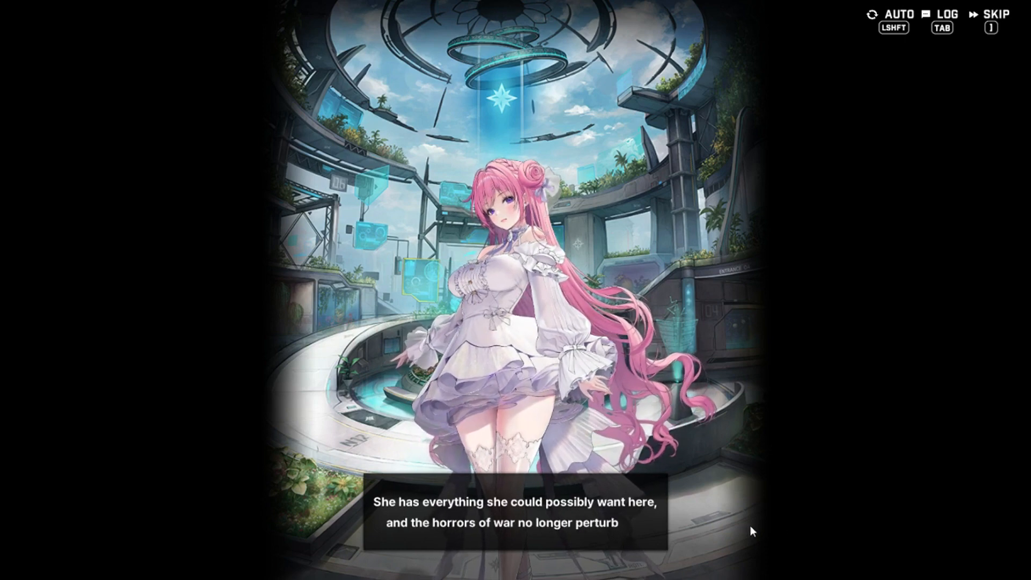
pyautogui.click(750, 526)
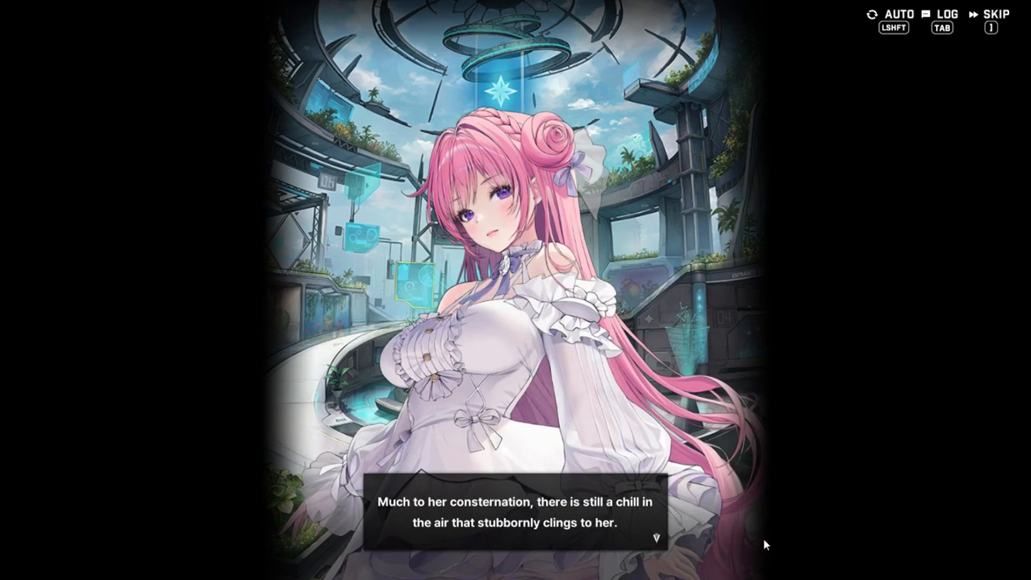
pyautogui.click(763, 539)
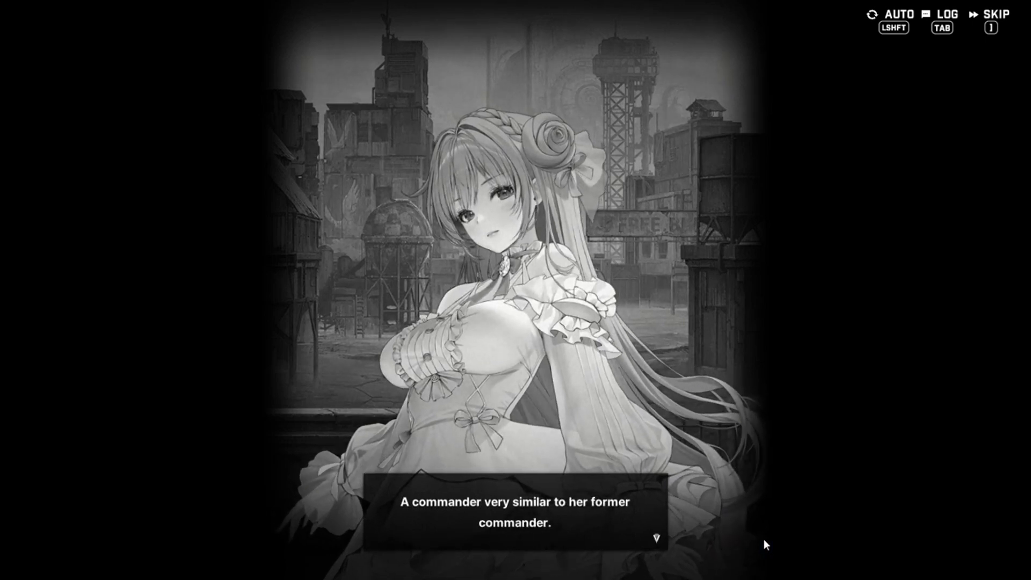
# Advance the monochrome musings calling the commander a liar and a parasite, back to Eden's *Rustle*
pyautogui.click(763, 538)
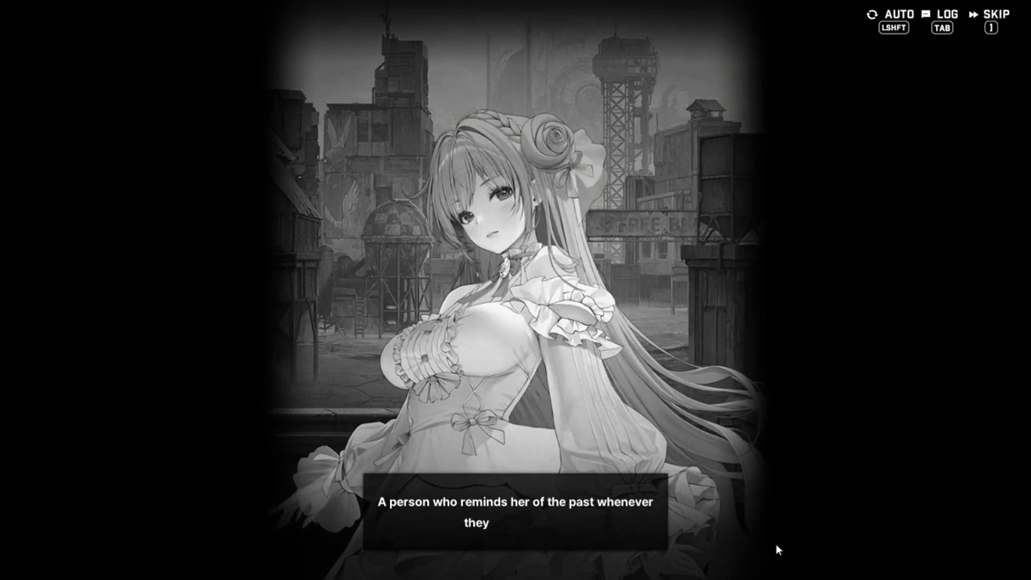
pyautogui.click(775, 544)
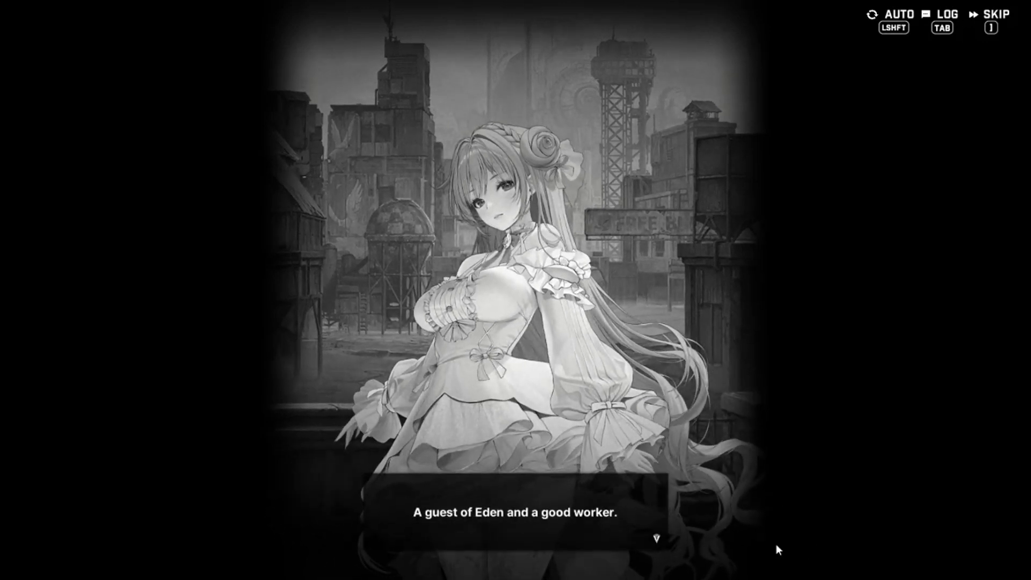
pyautogui.click(776, 544)
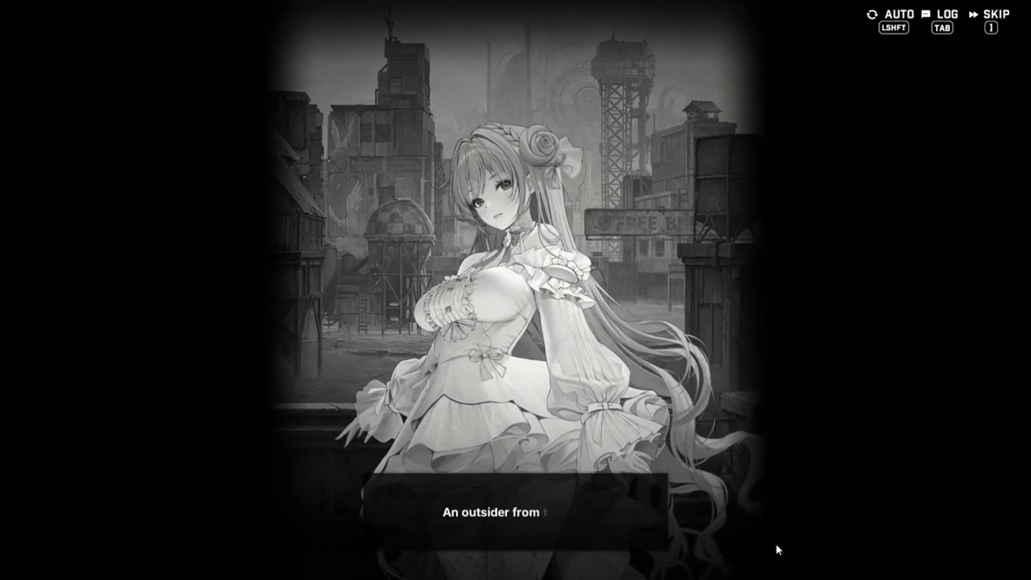
pyautogui.click(776, 544)
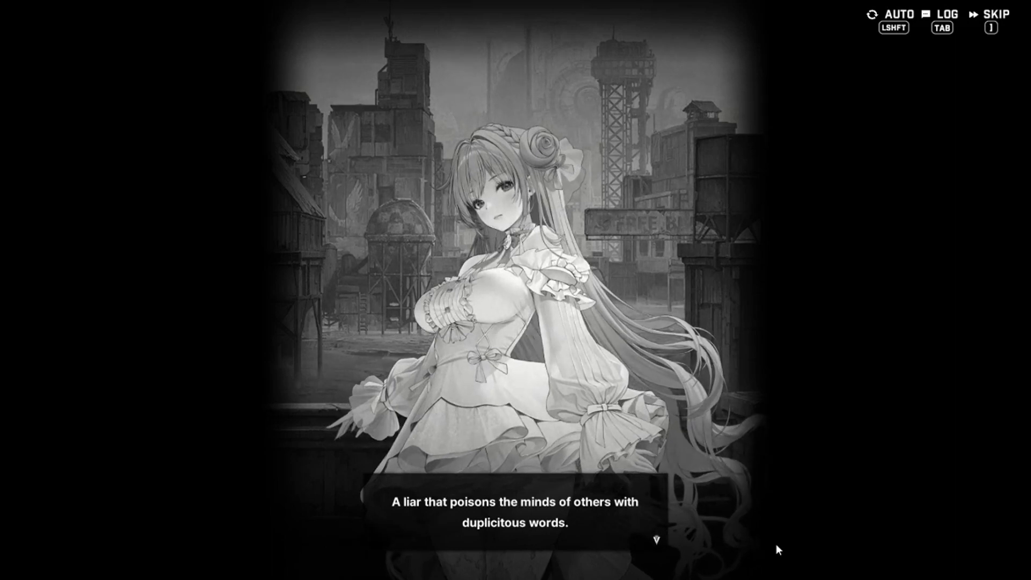
pyautogui.click(775, 543)
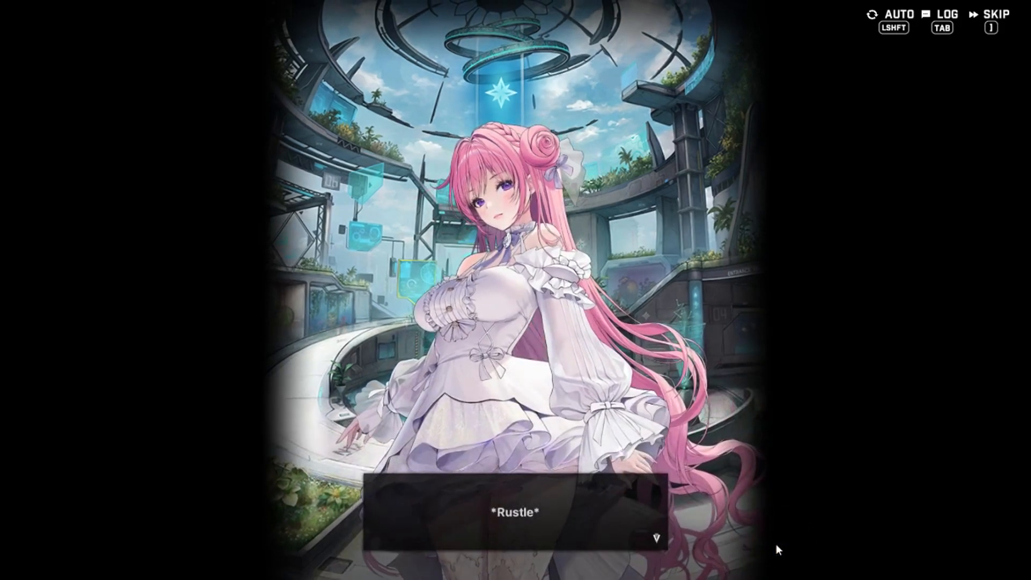
# Enter the Eden scene, greet Dorothy with 'Hello.' and give the last-time-in-Eden reply
pyautogui.click(778, 549)
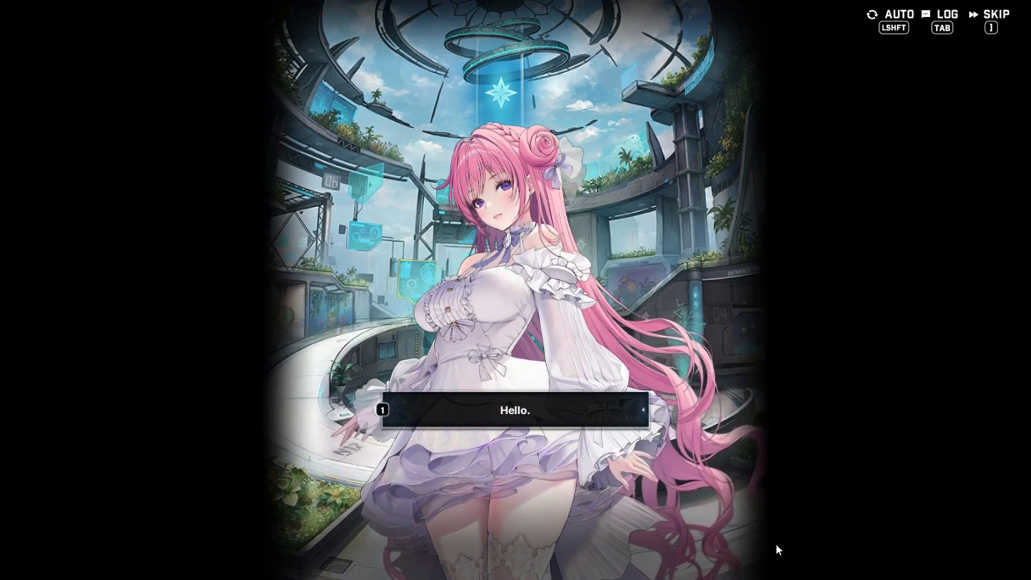
pyautogui.click(778, 549)
pyautogui.click(778, 549)
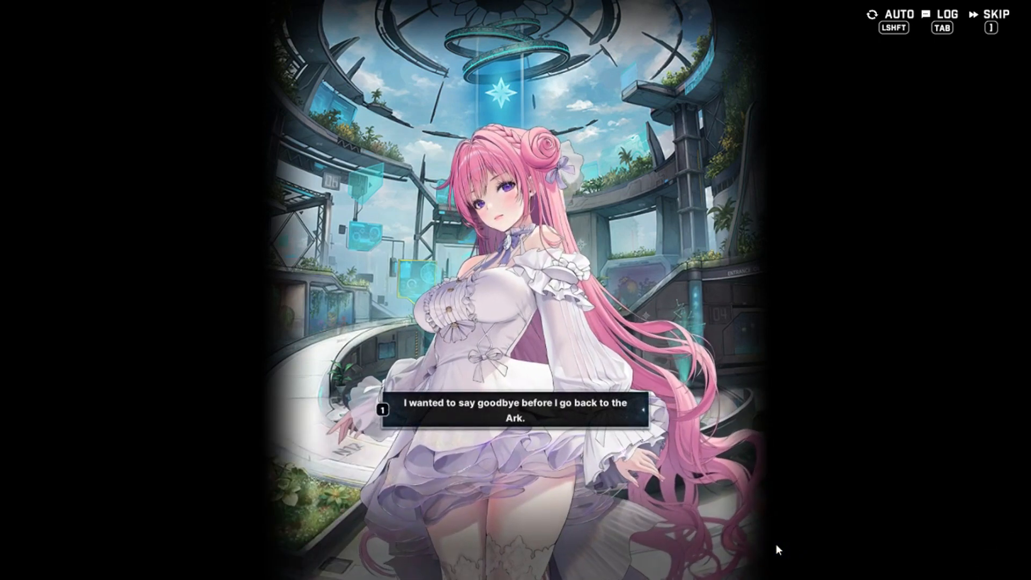
pyautogui.click(778, 549)
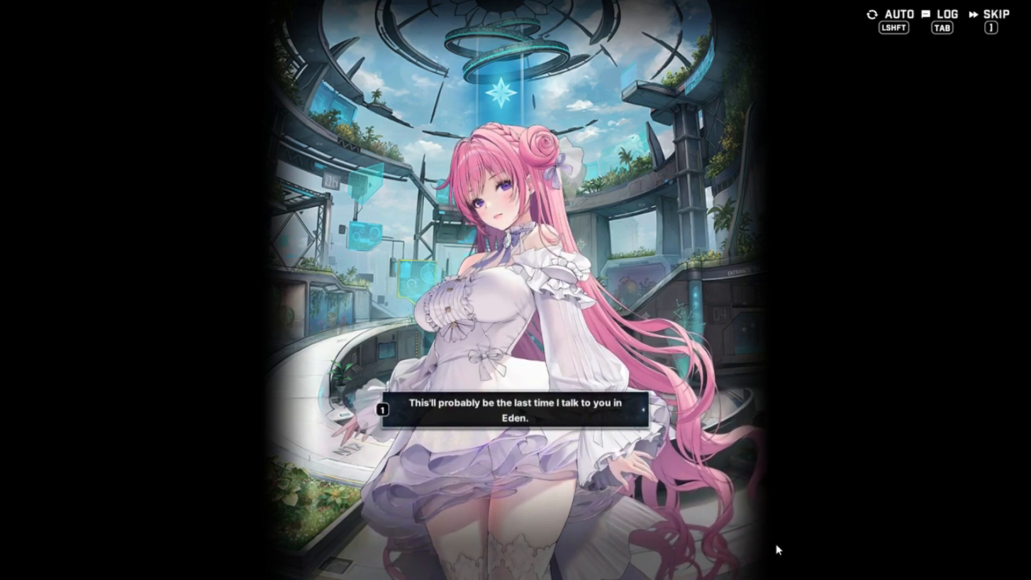
pyautogui.click(778, 549)
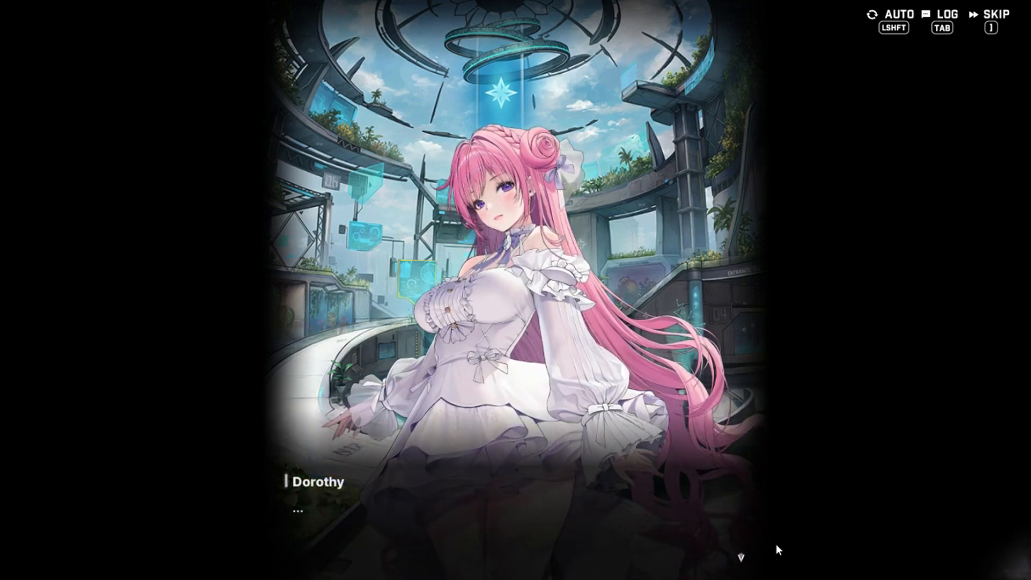
pyautogui.click(777, 550)
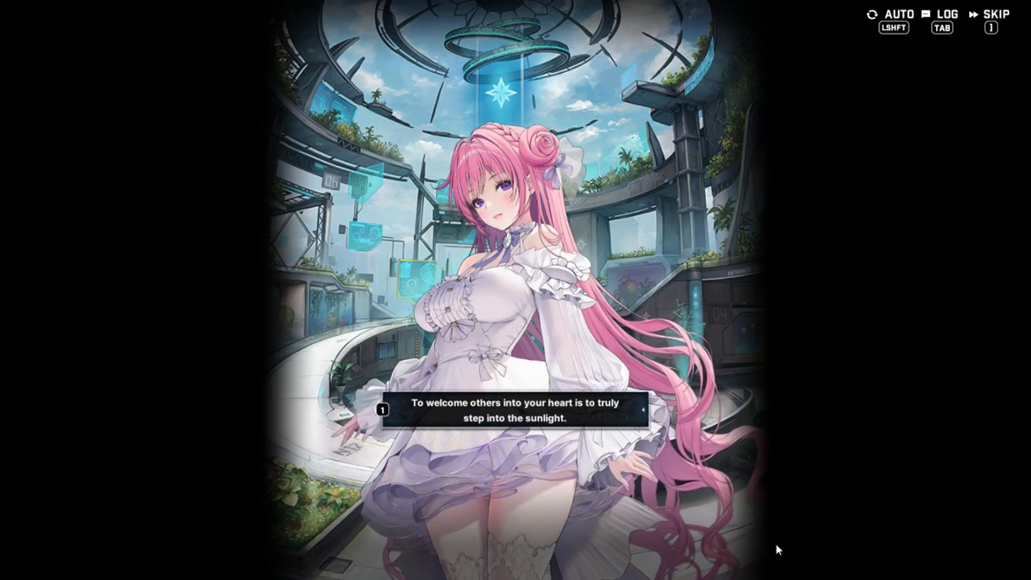
# Hear Dorothy's response, say 'Goodbye.' and follow the narration of the human walking away
pyautogui.click(778, 549)
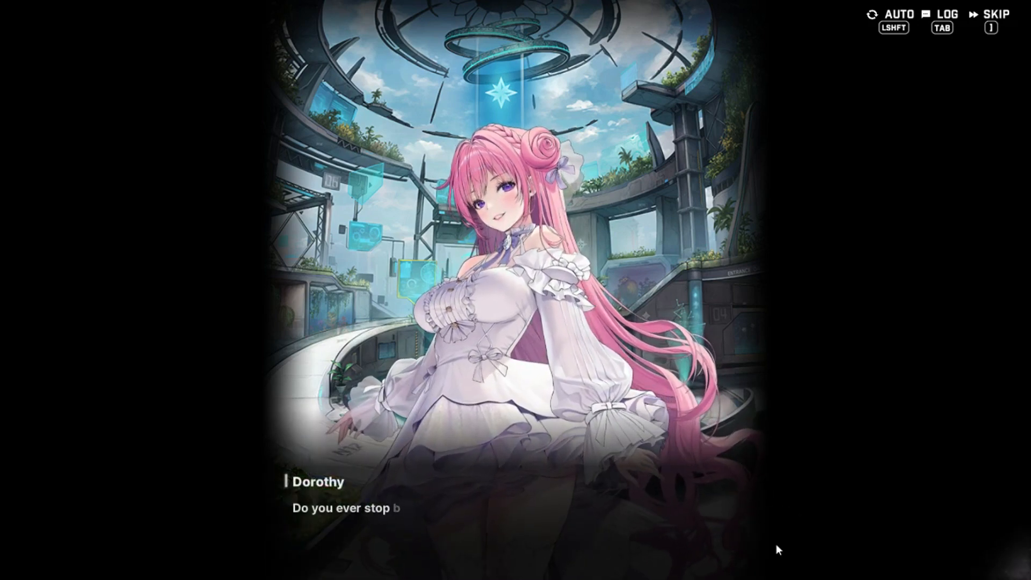
pyautogui.click(778, 549)
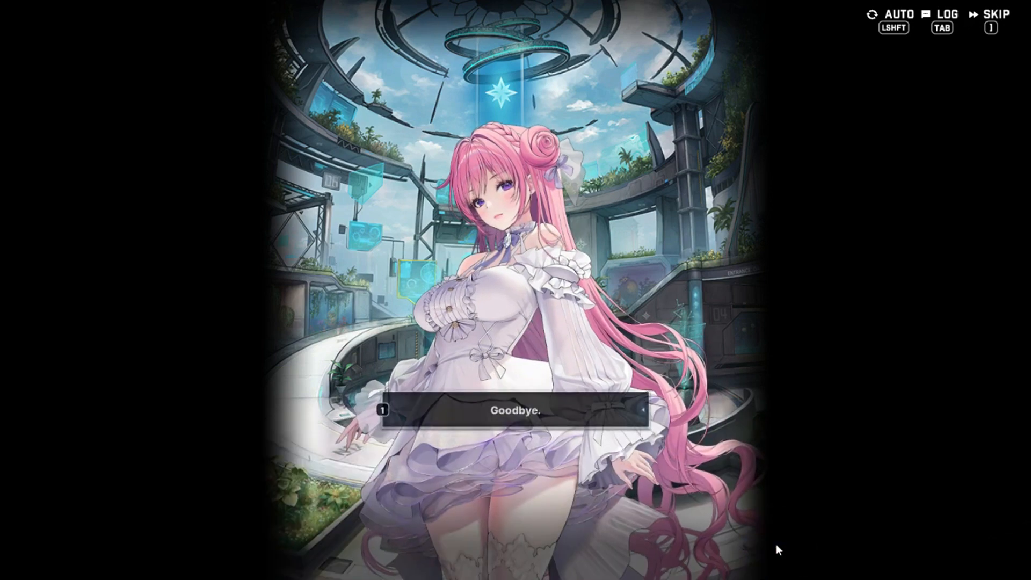
pyautogui.click(778, 550)
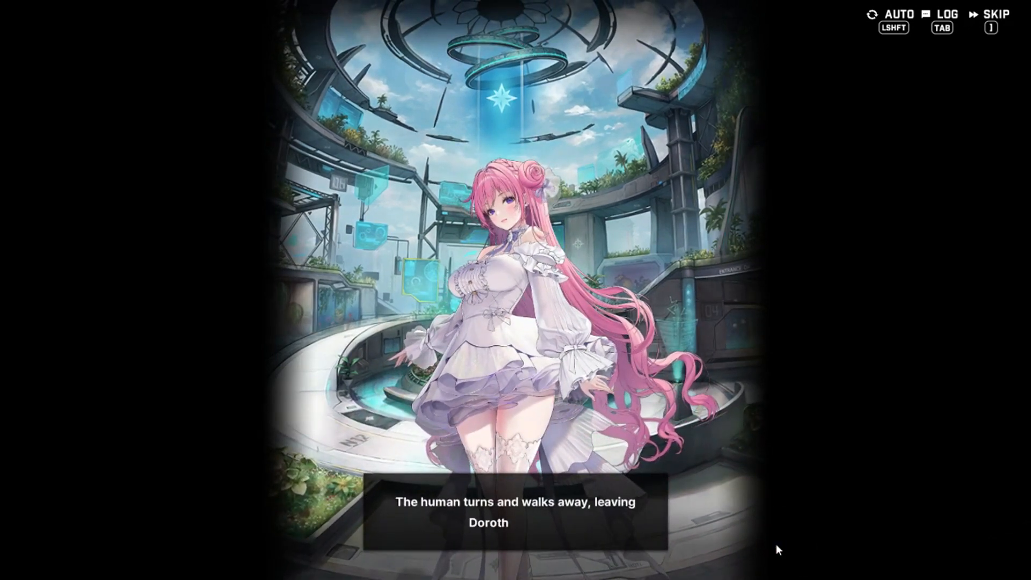
pyautogui.click(778, 549)
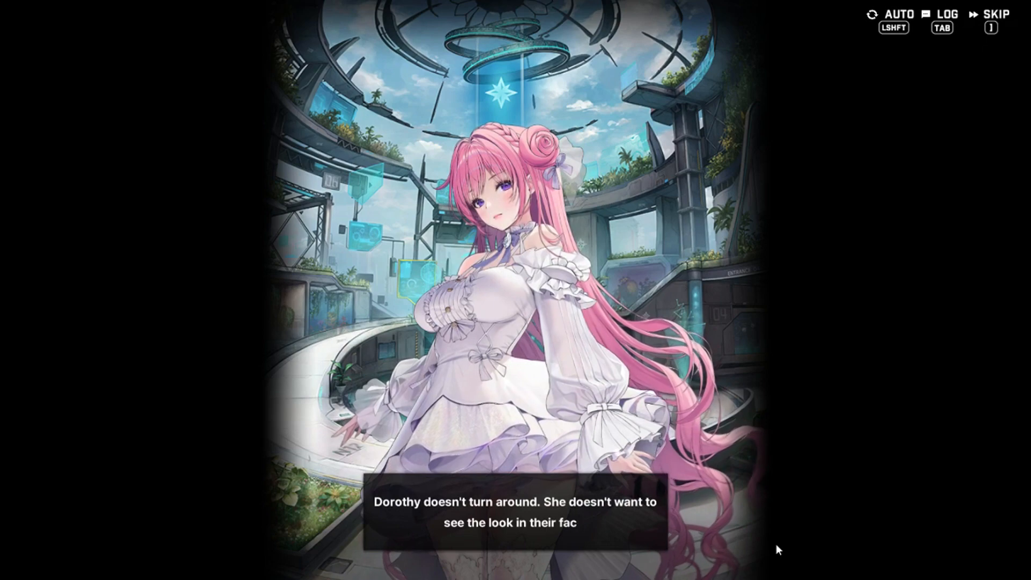
pyautogui.click(779, 549)
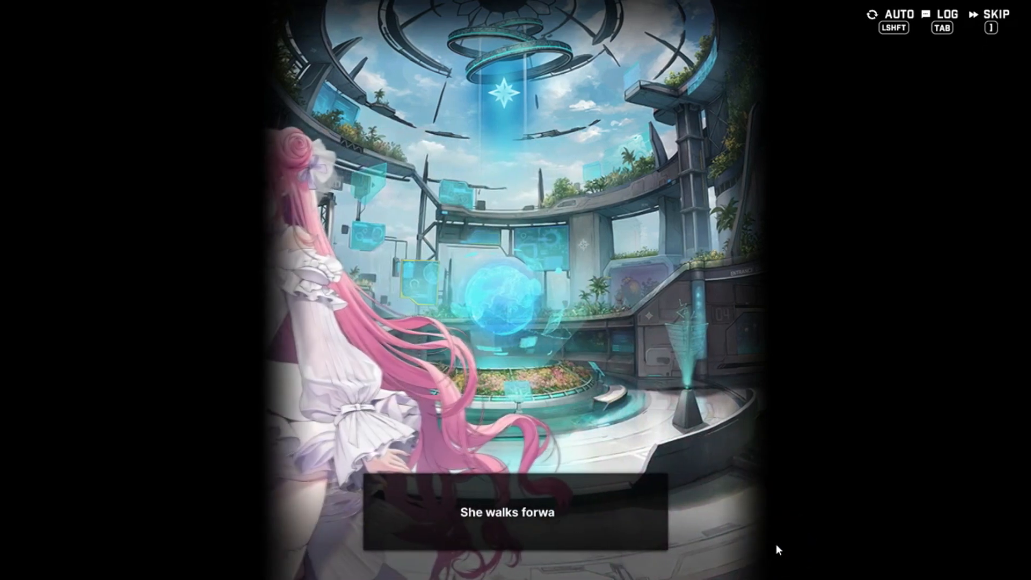
# Advance Dorothy's angry monologue to 'so they can stay in Eden' and the first-victory flashback
pyautogui.click(779, 549)
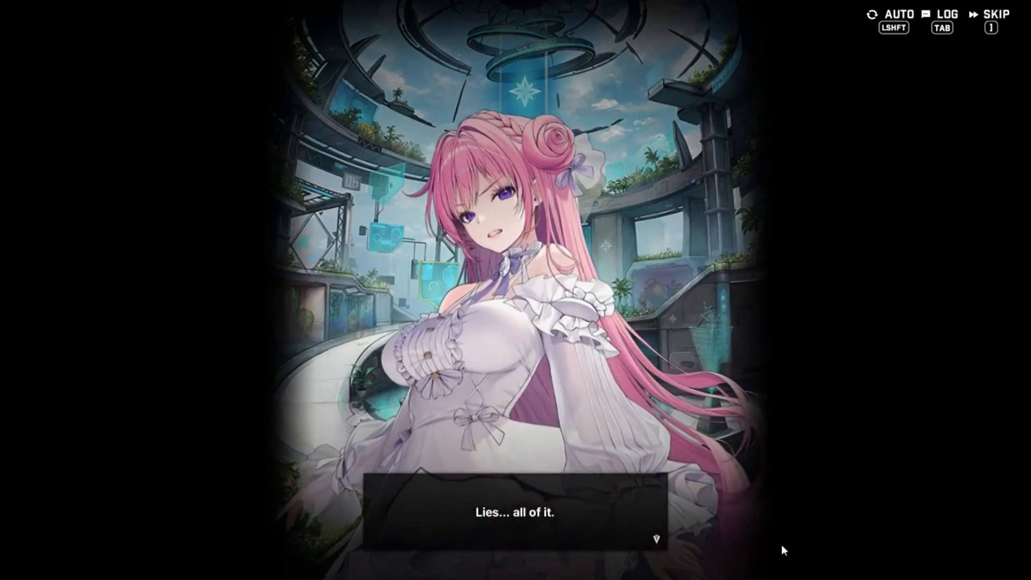
pyautogui.click(783, 550)
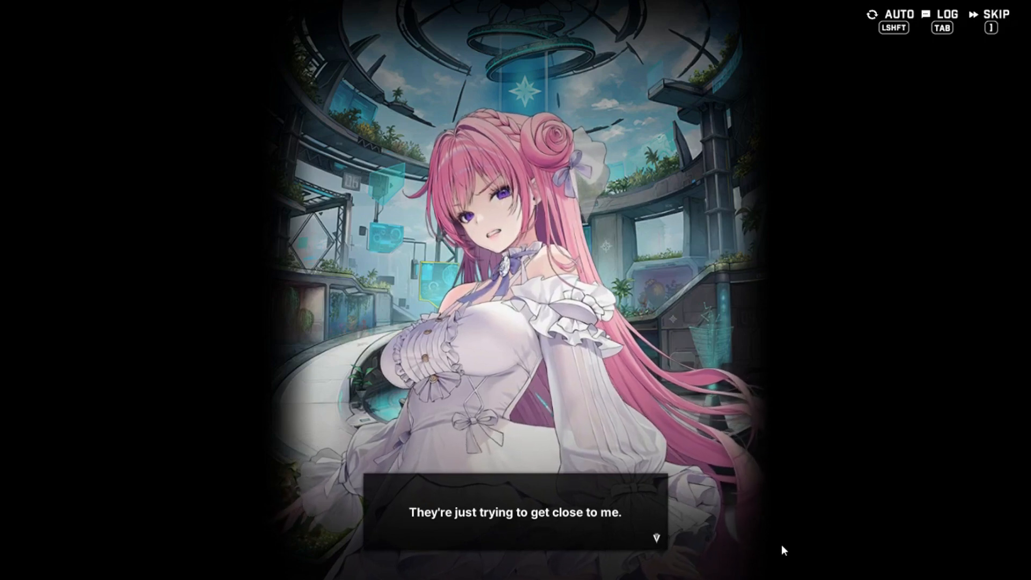
pyautogui.click(783, 550)
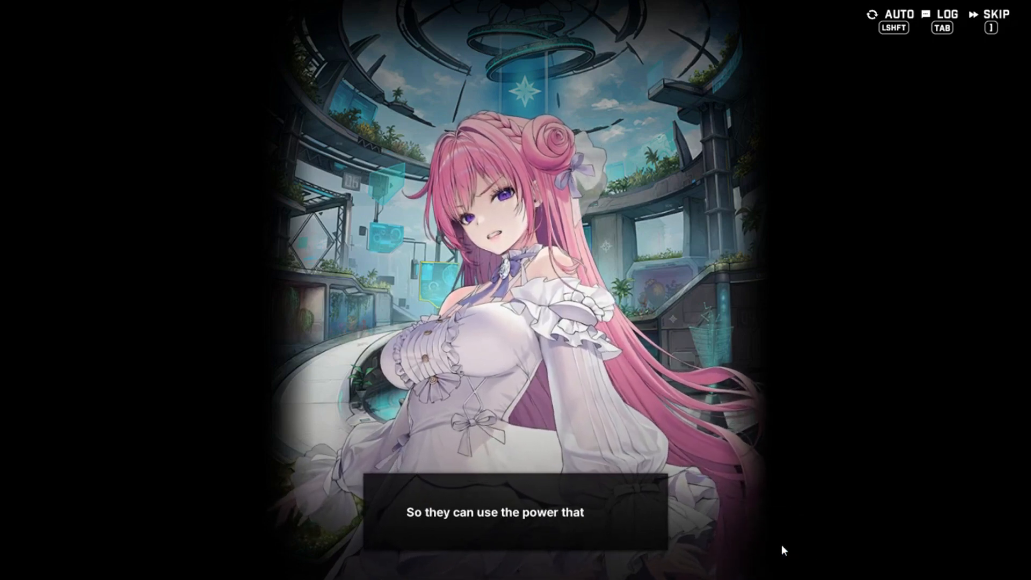
pyautogui.click(782, 550)
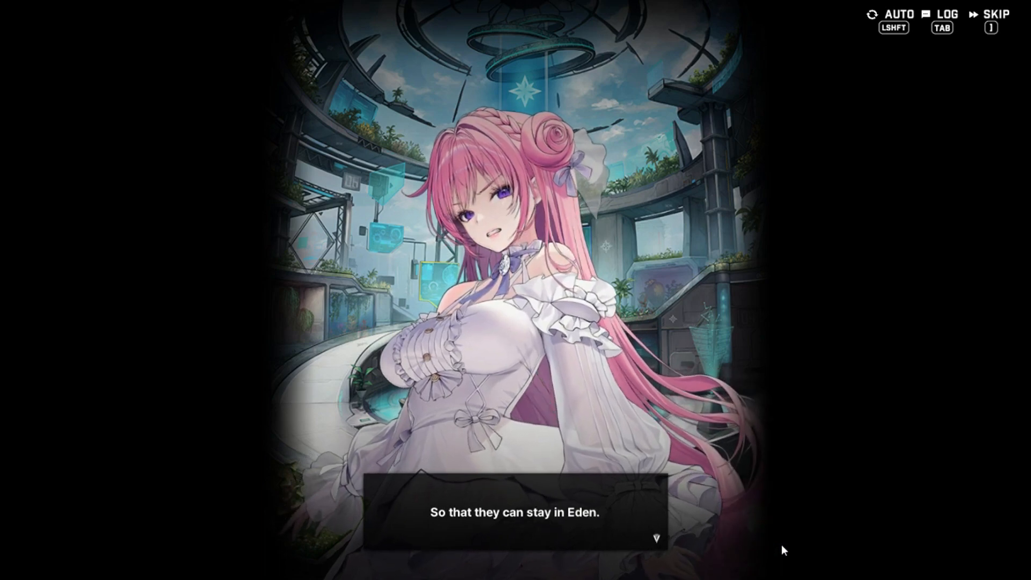
pyautogui.click(783, 550)
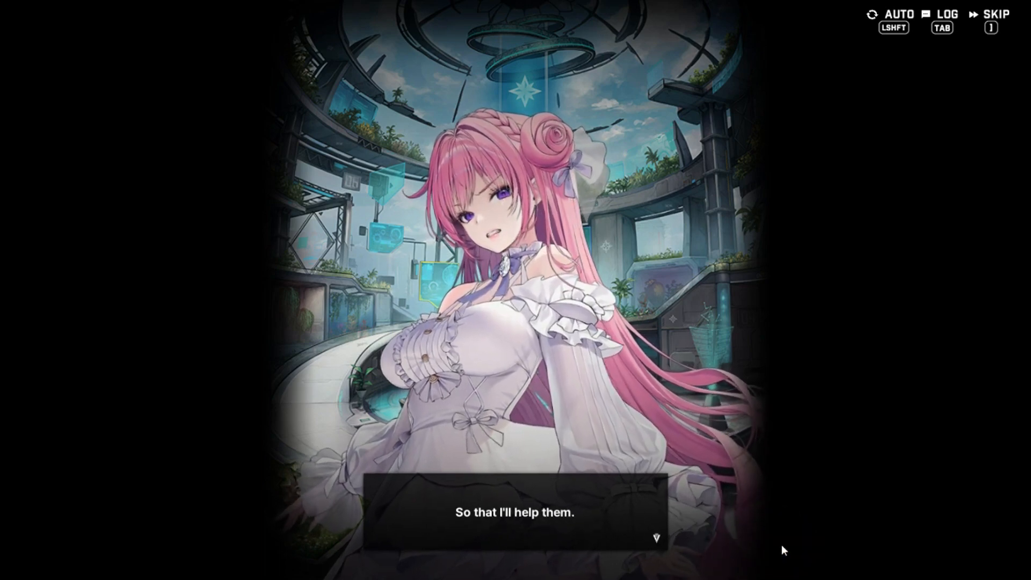
pyautogui.click(783, 550)
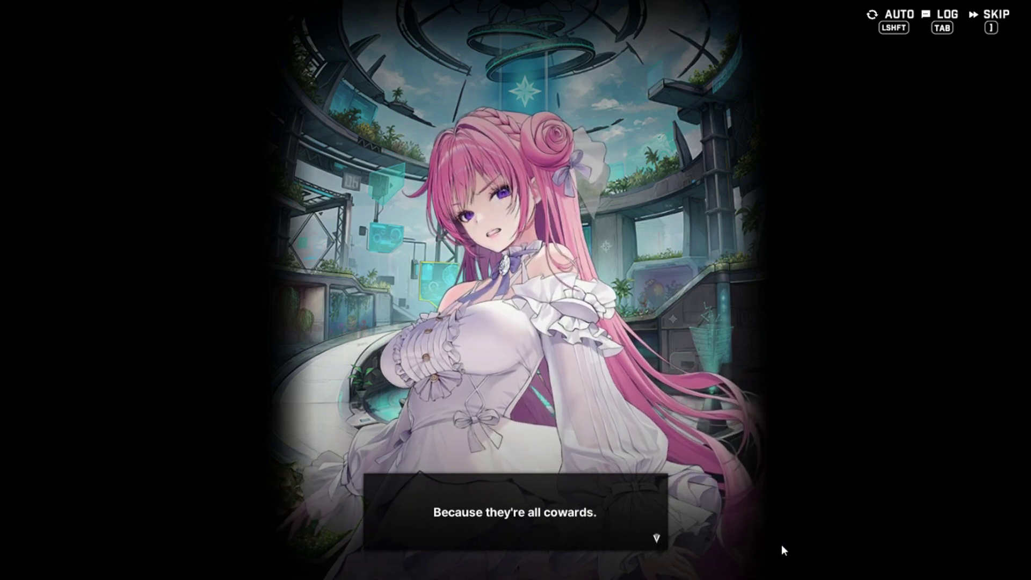
pyautogui.click(783, 550)
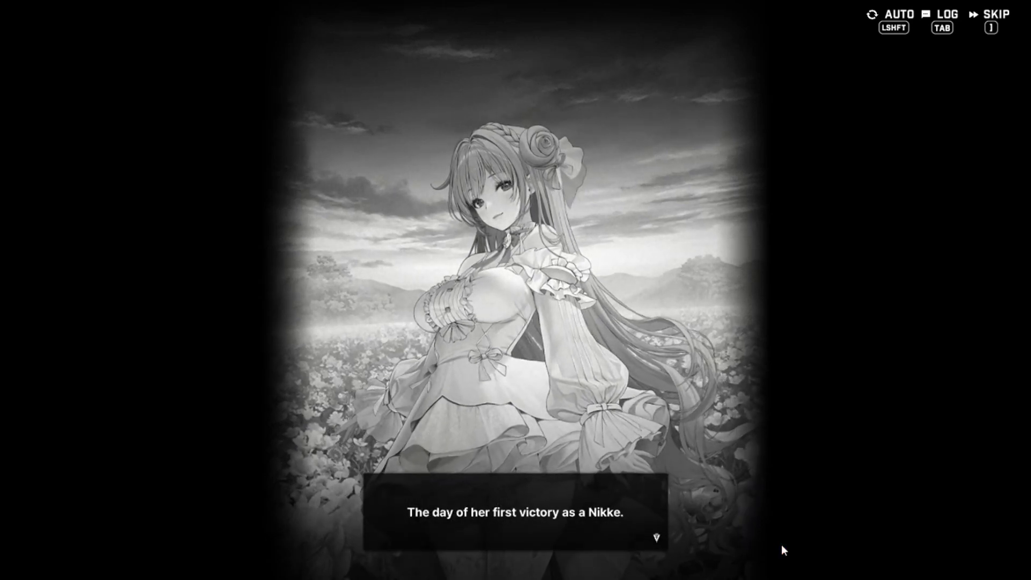
# Read the flower-field flashback narration up to the saved child's thank-you
pyautogui.click(783, 550)
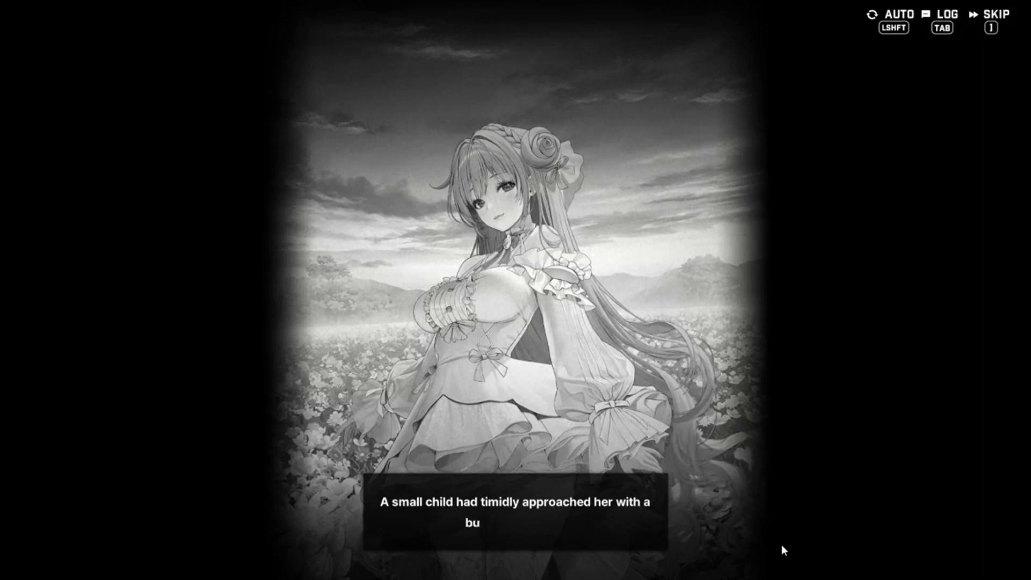
pyautogui.click(783, 551)
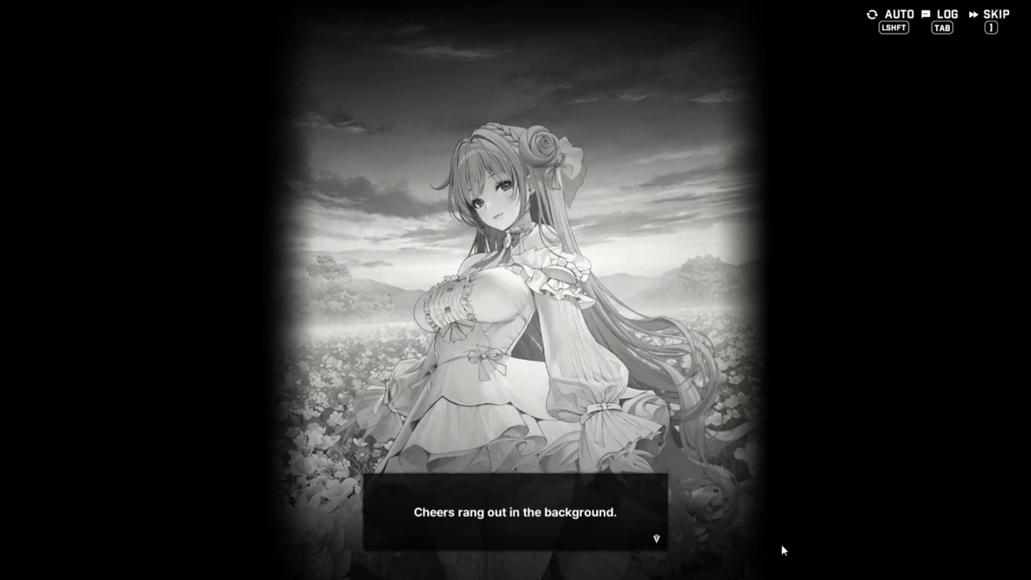
pyautogui.click(783, 550)
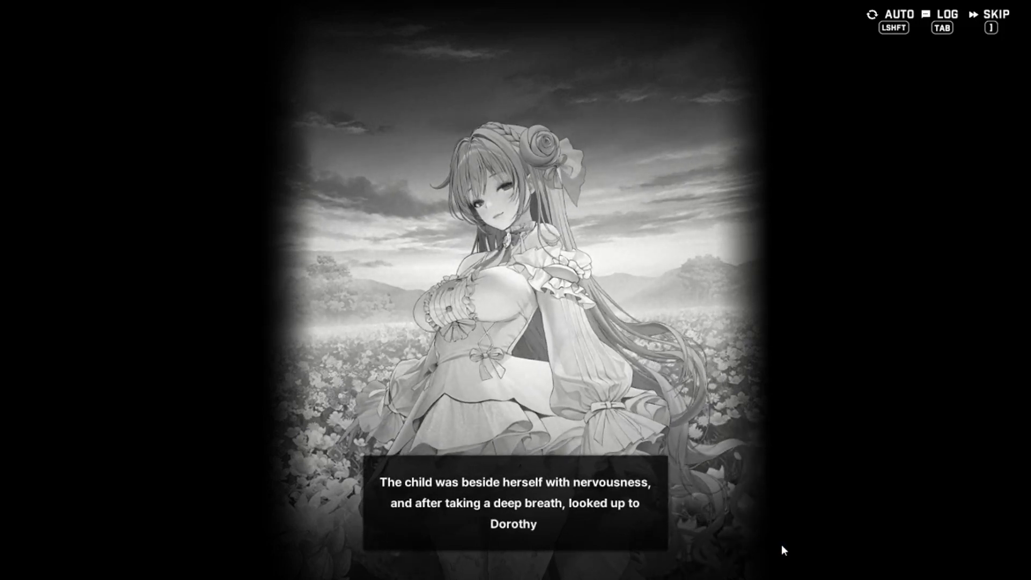
pyautogui.click(784, 550)
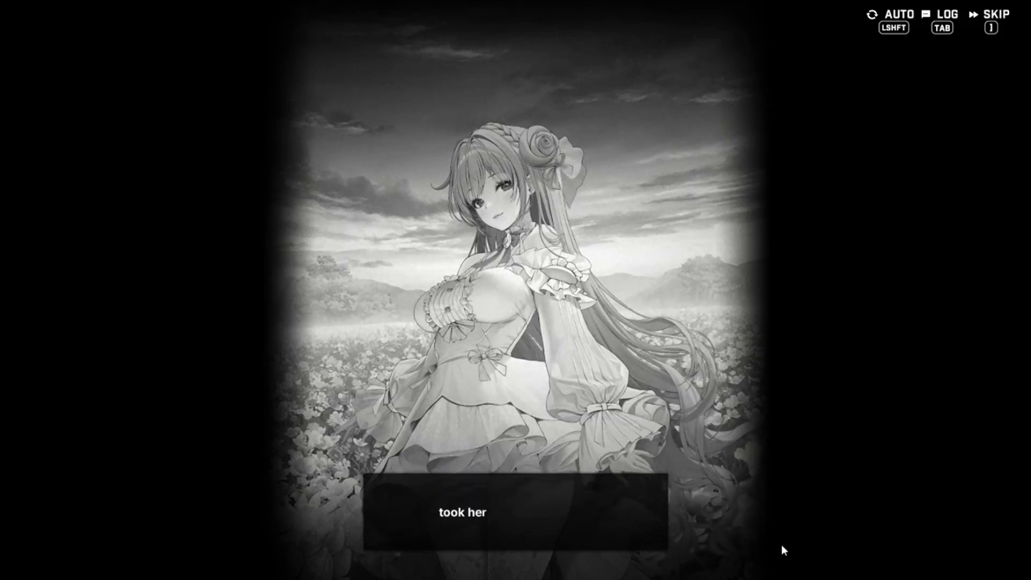
pyautogui.click(783, 550)
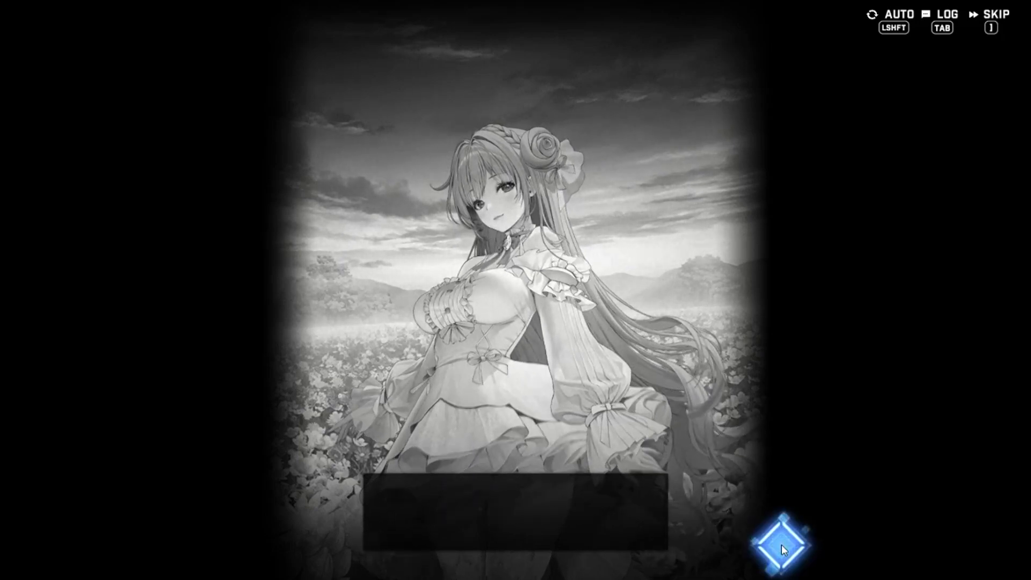
# Continue through the cheering and thanks until Eden returns in colour with 'she acted out of love.'
pyautogui.click(783, 550)
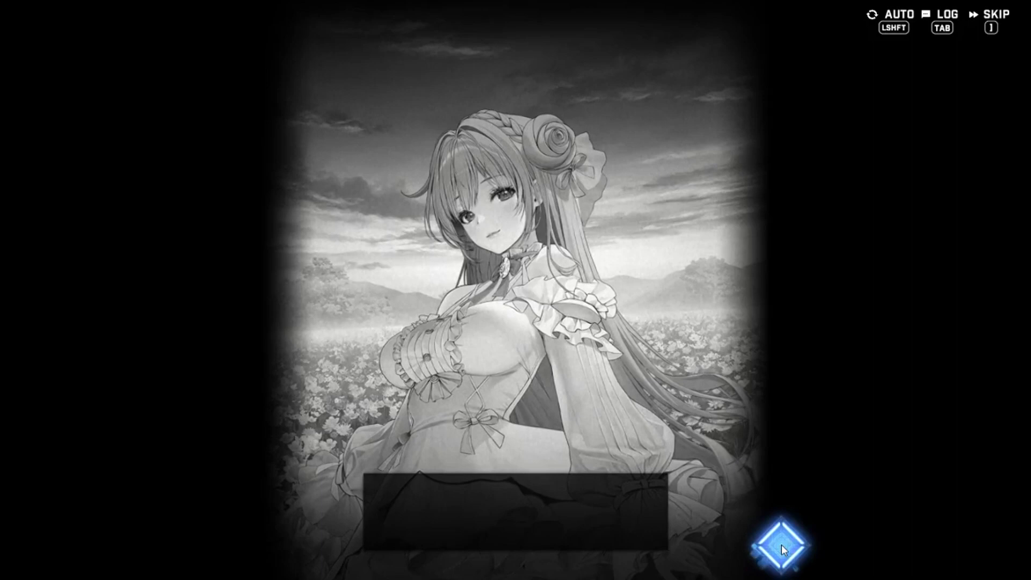
pyautogui.click(783, 550)
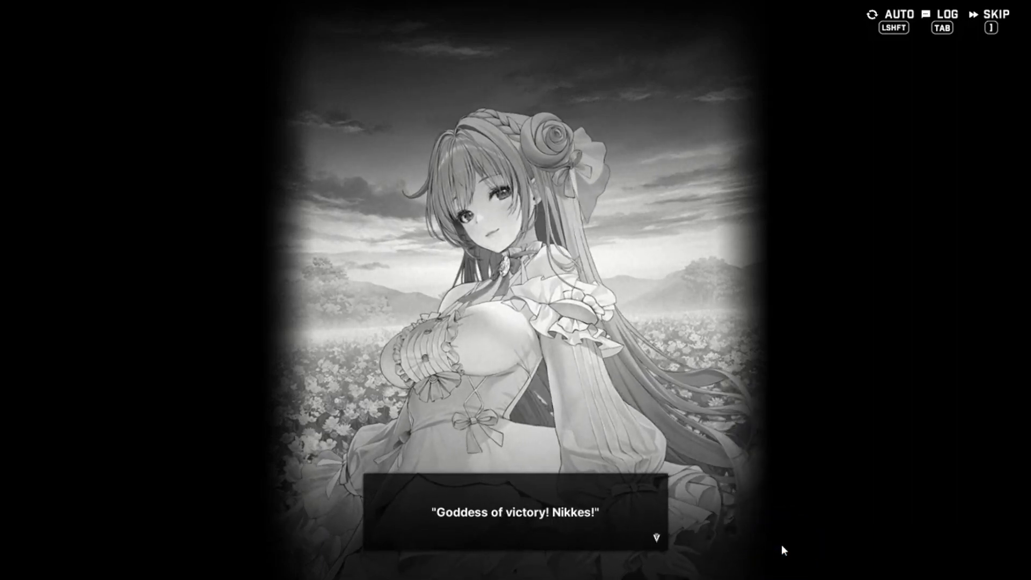
pyautogui.click(783, 550)
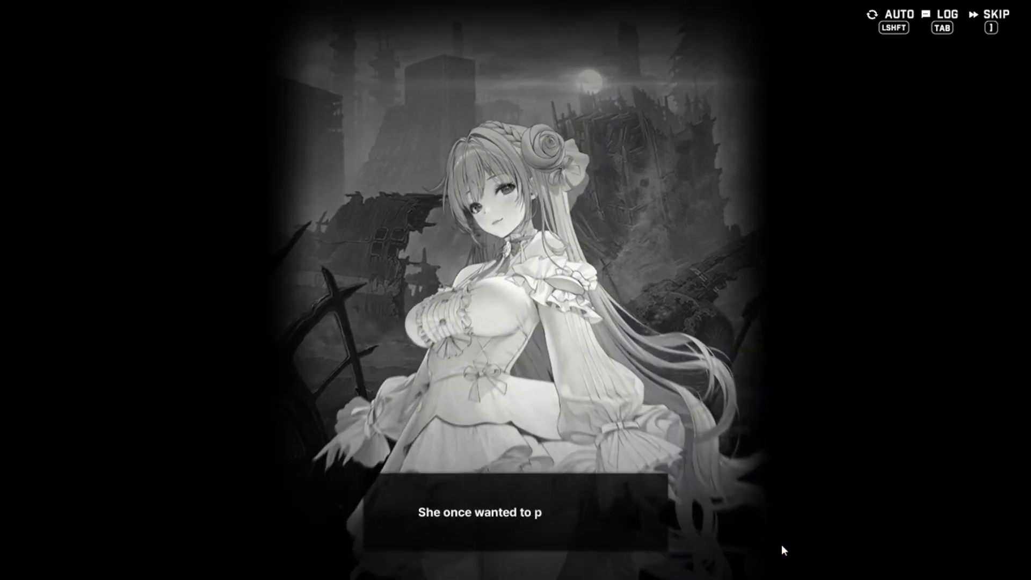
pyautogui.click(784, 550)
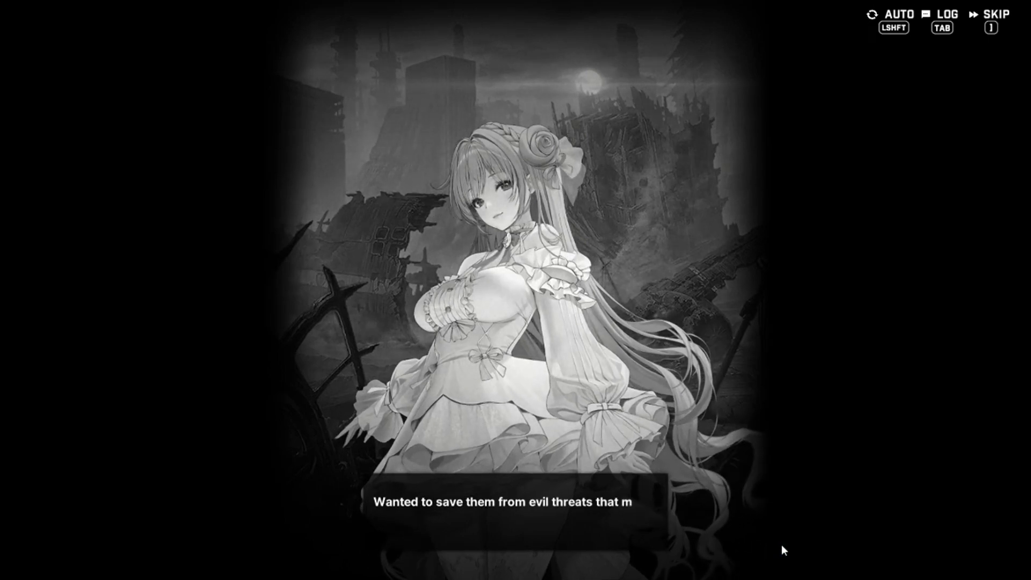
pyautogui.click(783, 549)
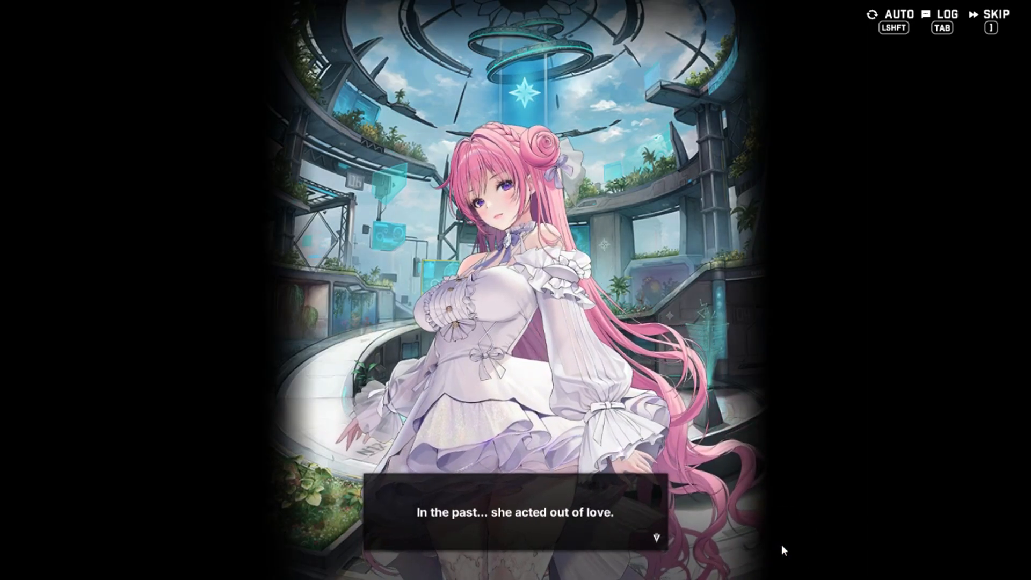
# Advance past 'Dorothy turns around' and her words on 'Humans.'
pyautogui.click(783, 550)
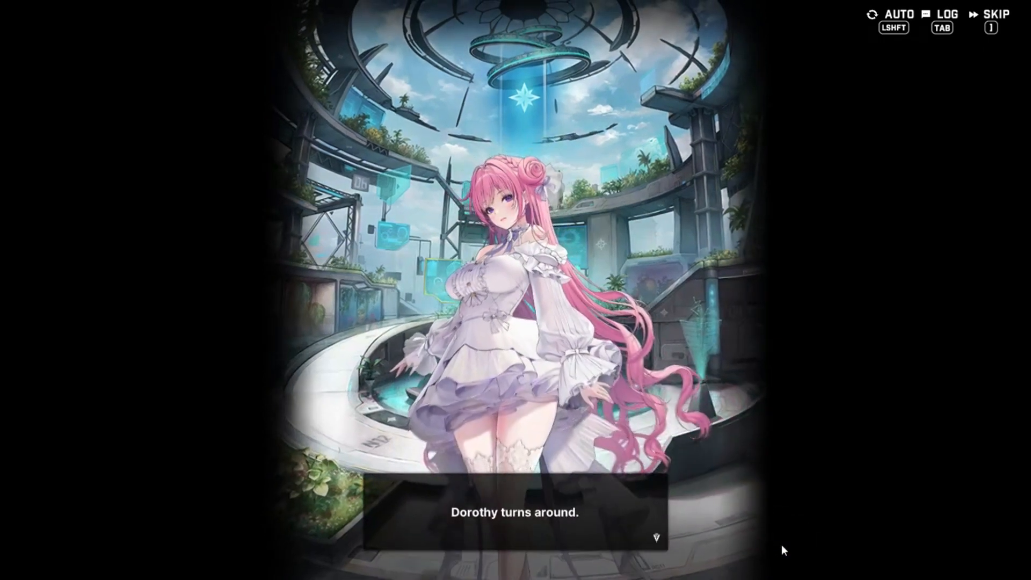
pyautogui.click(783, 550)
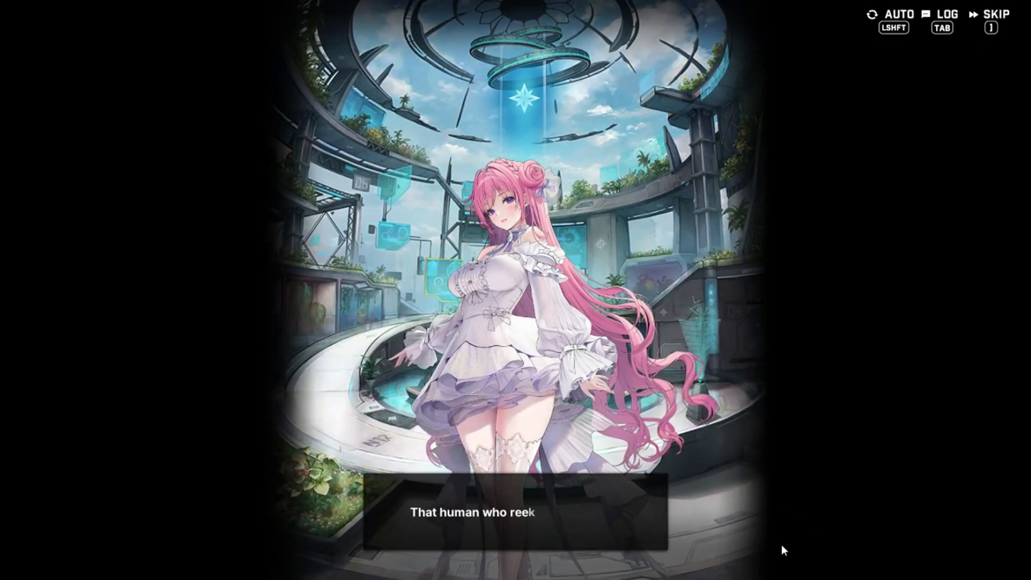
pyautogui.click(783, 550)
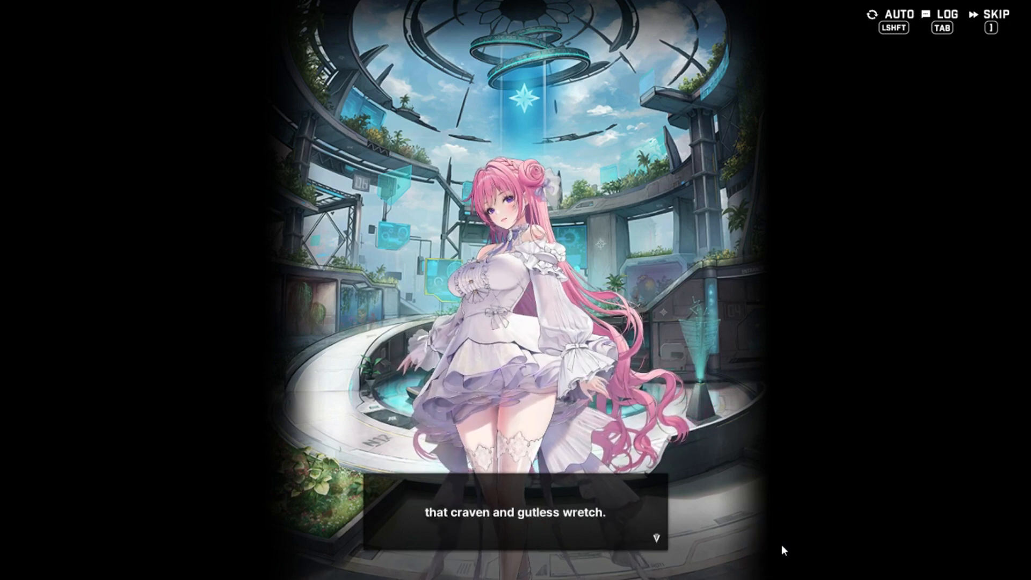
pyautogui.click(783, 550)
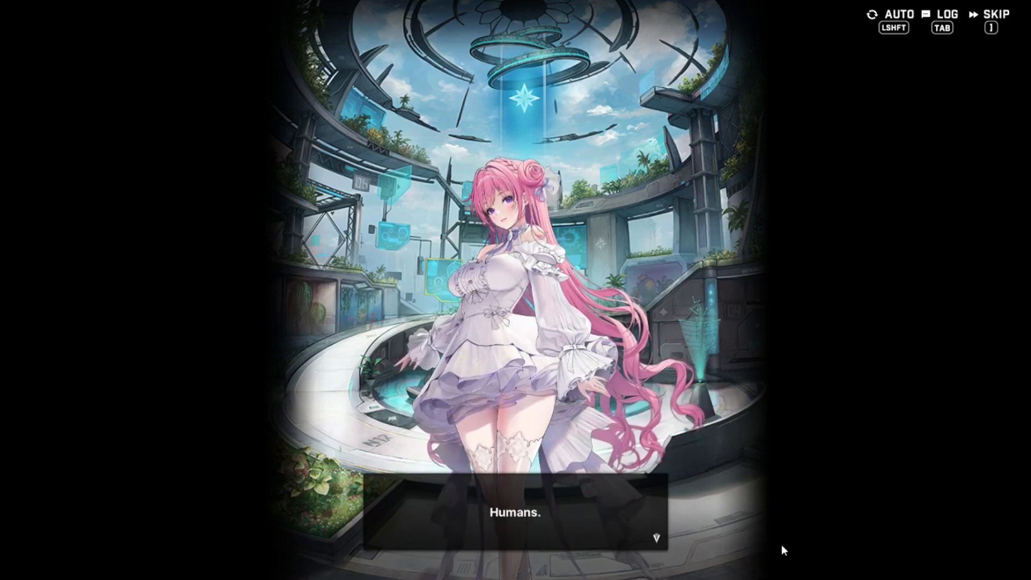
pyautogui.click(783, 550)
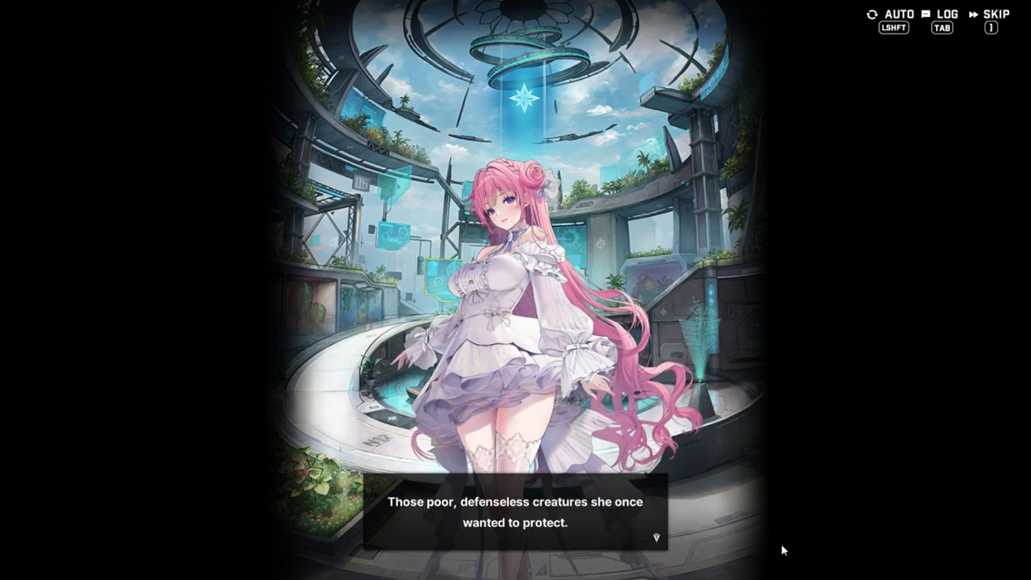
pyautogui.click(783, 550)
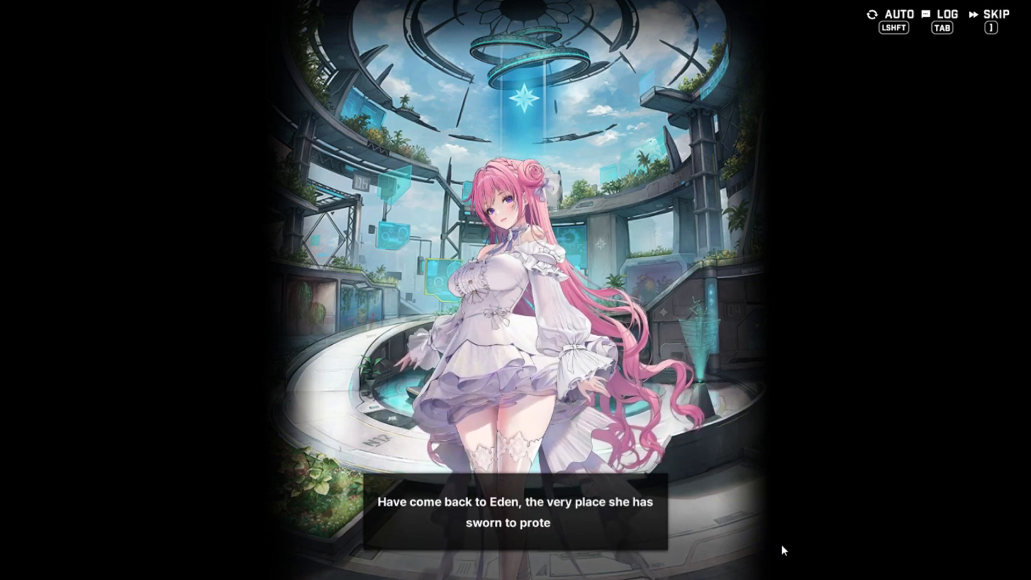
# Continue through Dorothy's 'You're right.' to her admission '... Love.'
pyautogui.click(782, 551)
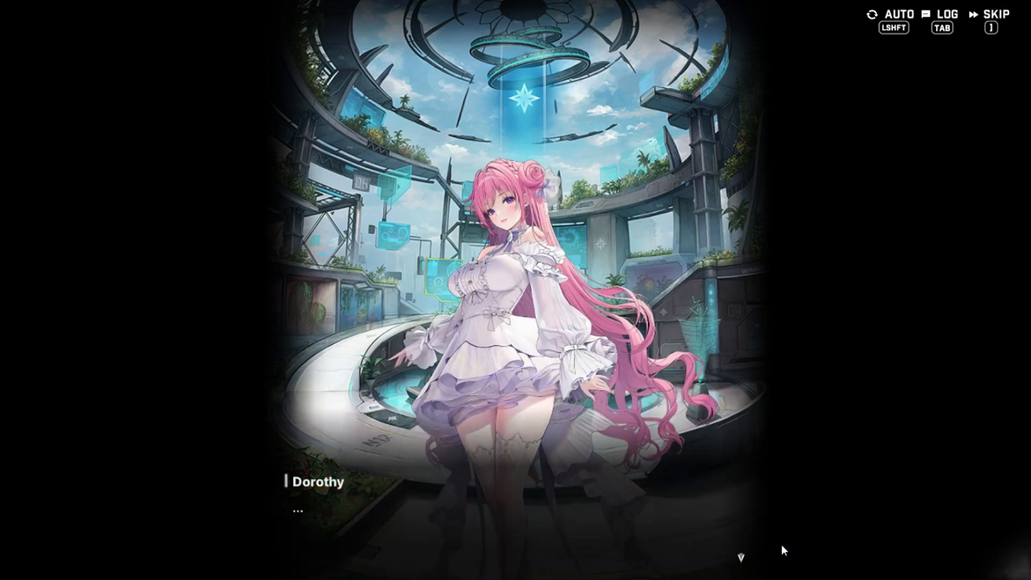
pyautogui.click(783, 549)
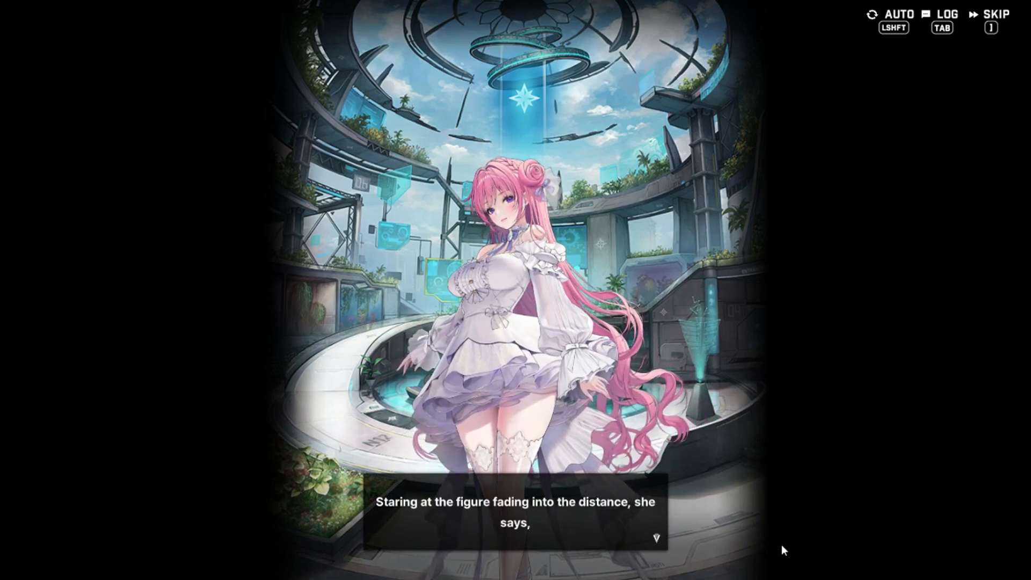
pyautogui.click(783, 549)
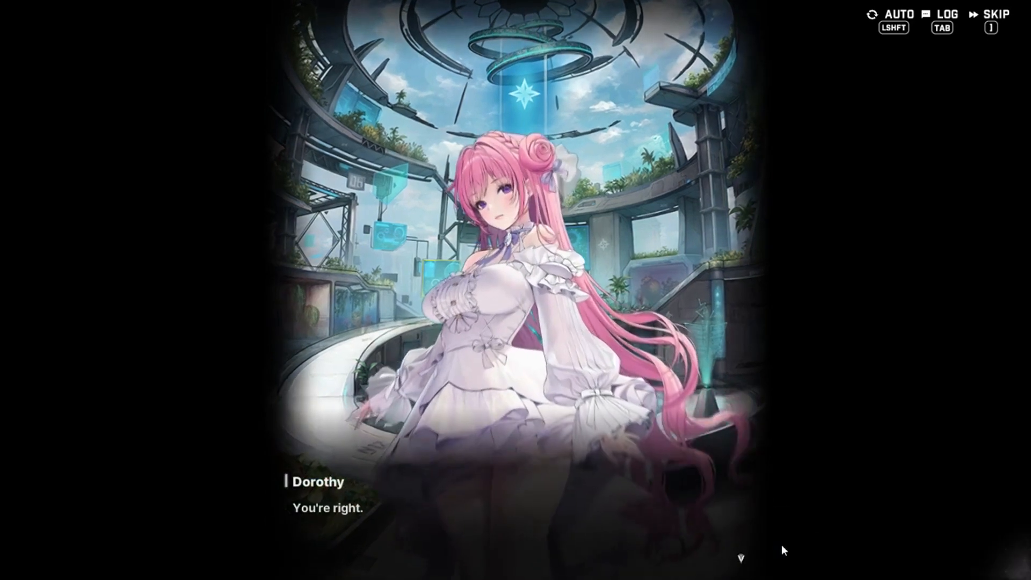
pyautogui.click(784, 550)
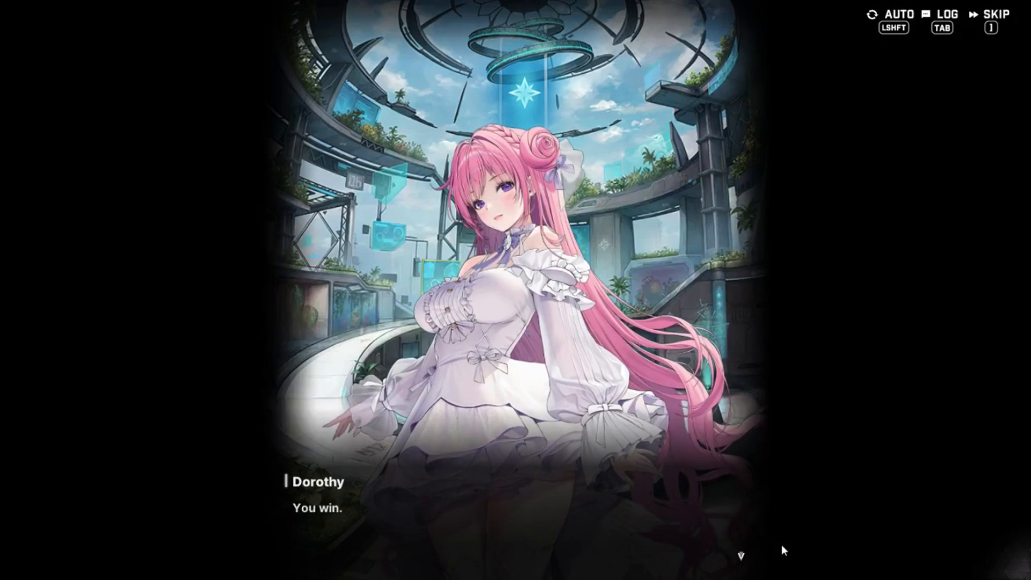
pyautogui.click(783, 550)
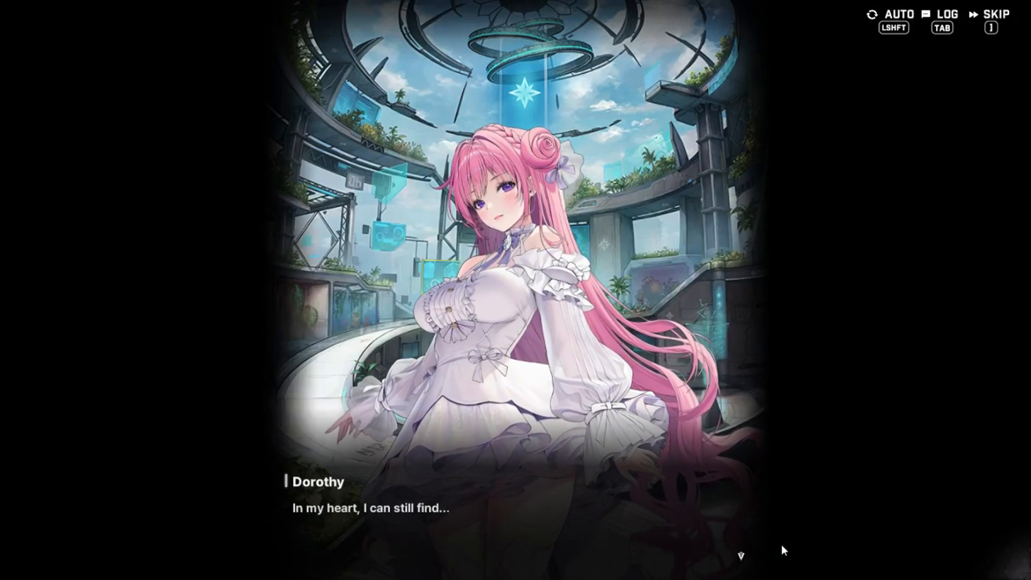
pyautogui.click(783, 550)
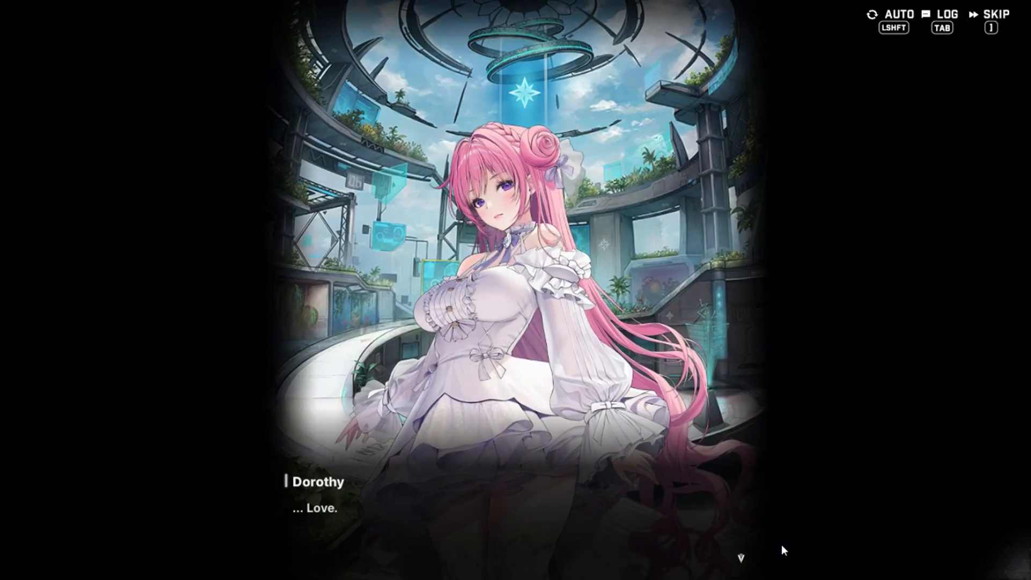
# Carry on through 'No, keep going.' to Dorothy's farewell and the offered 'Goodbye.' reply
pyautogui.click(782, 550)
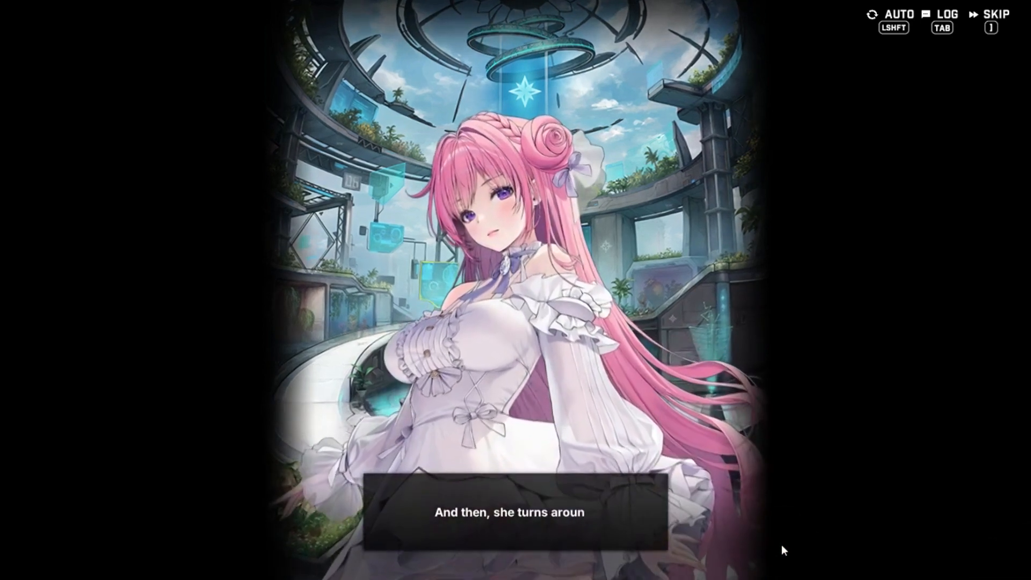
pyautogui.click(783, 550)
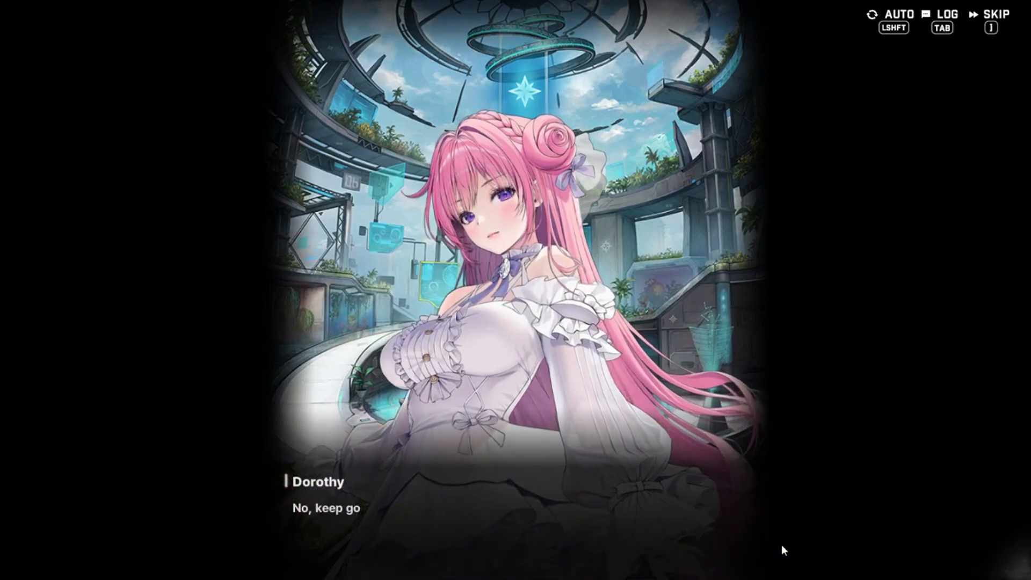
pyautogui.click(783, 550)
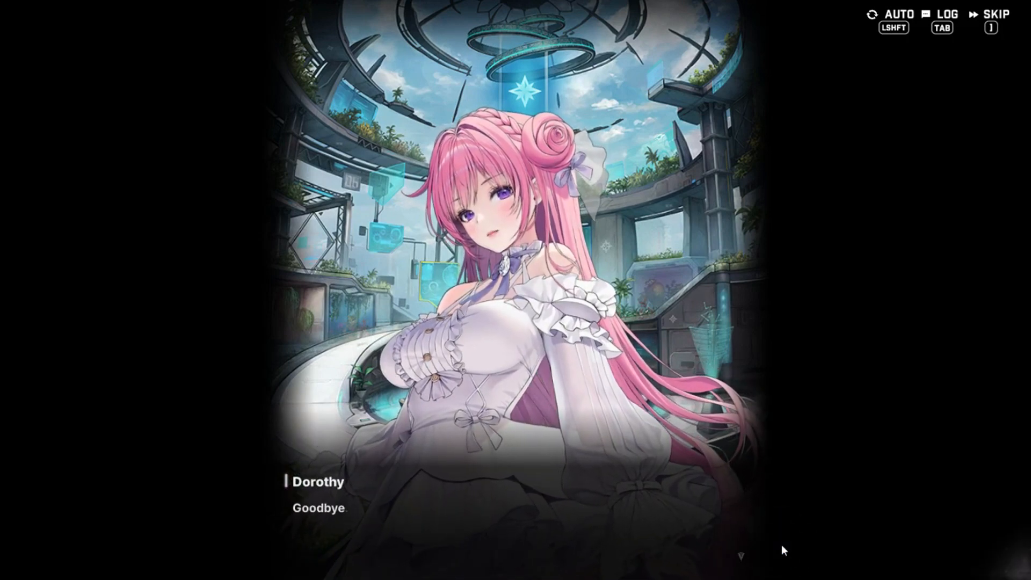
pyautogui.click(782, 550)
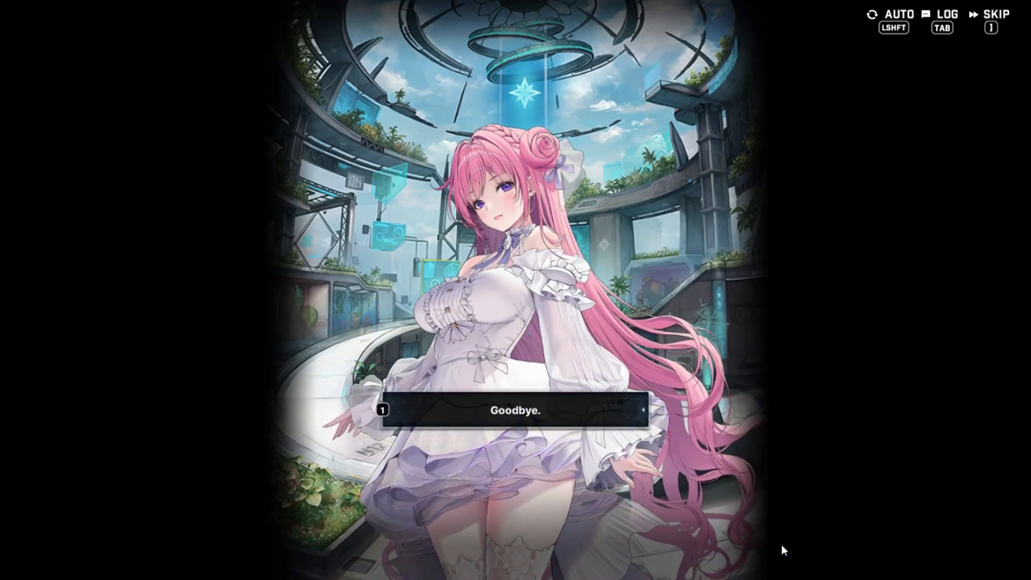
# Answer Dorothy with 'Goodbye.' and advance through her closing lines back to the Episodes list
pyautogui.click(784, 550)
pyautogui.click(783, 550)
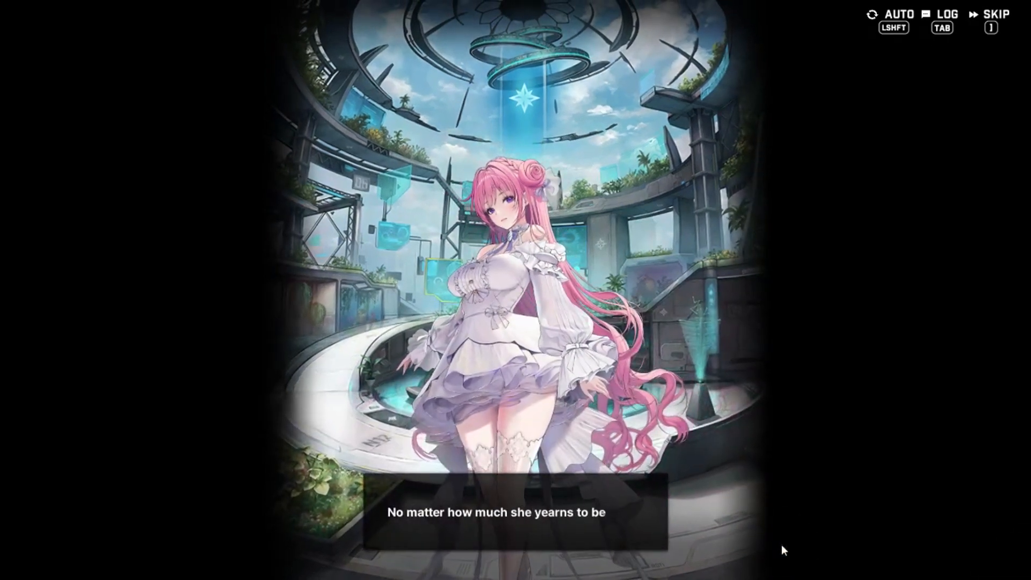
pyautogui.click(784, 550)
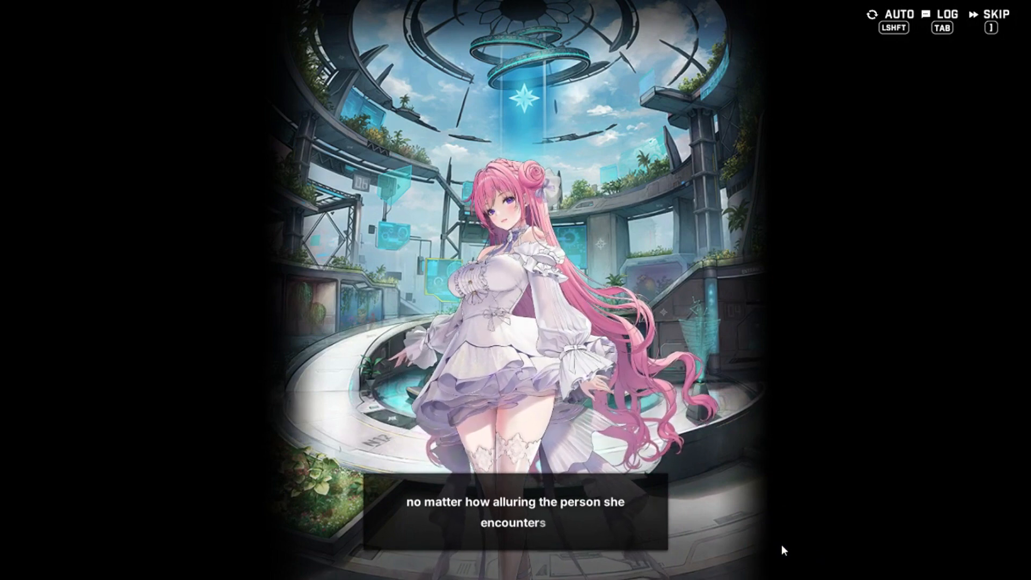
pyautogui.click(782, 550)
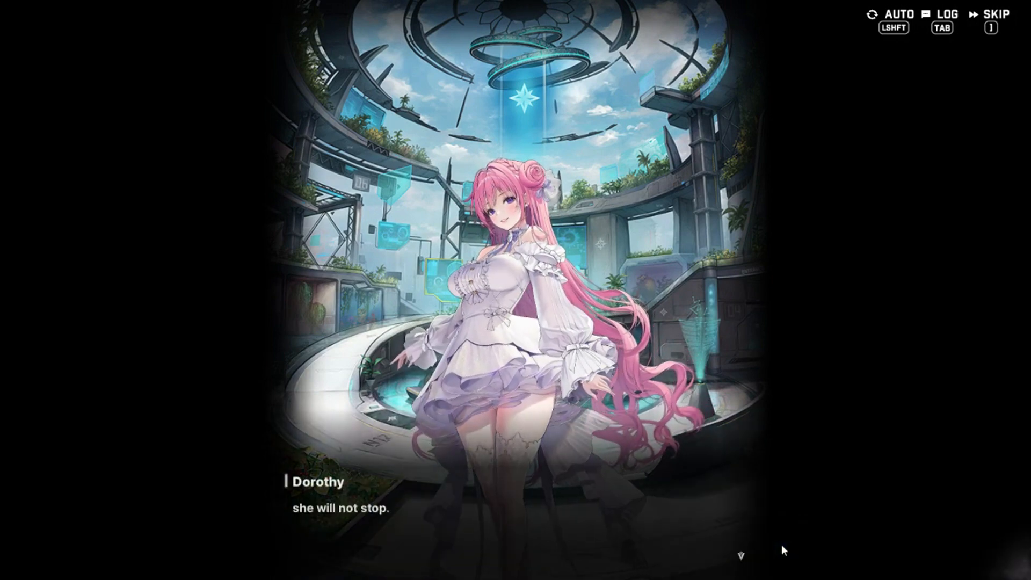
pyautogui.click(784, 550)
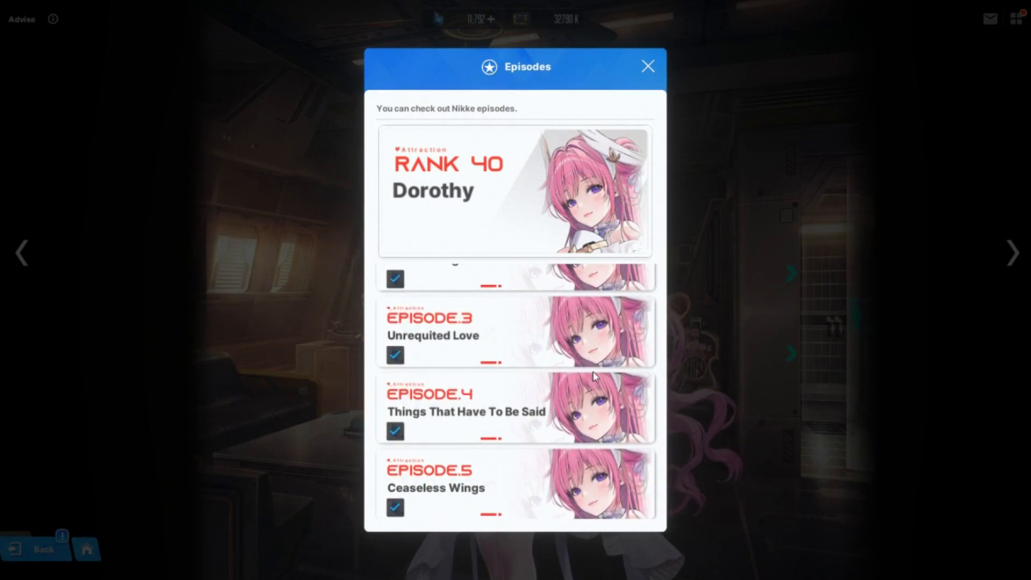
# Select the Episode 5 'Ceaseless Wings' card in Dorothy's Episodes list
pyautogui.click(588, 475)
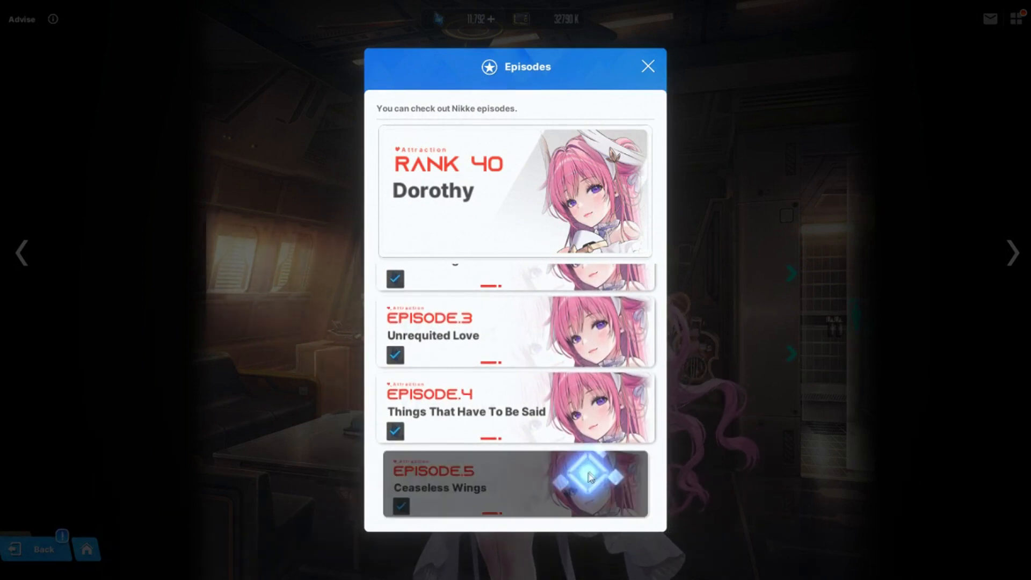